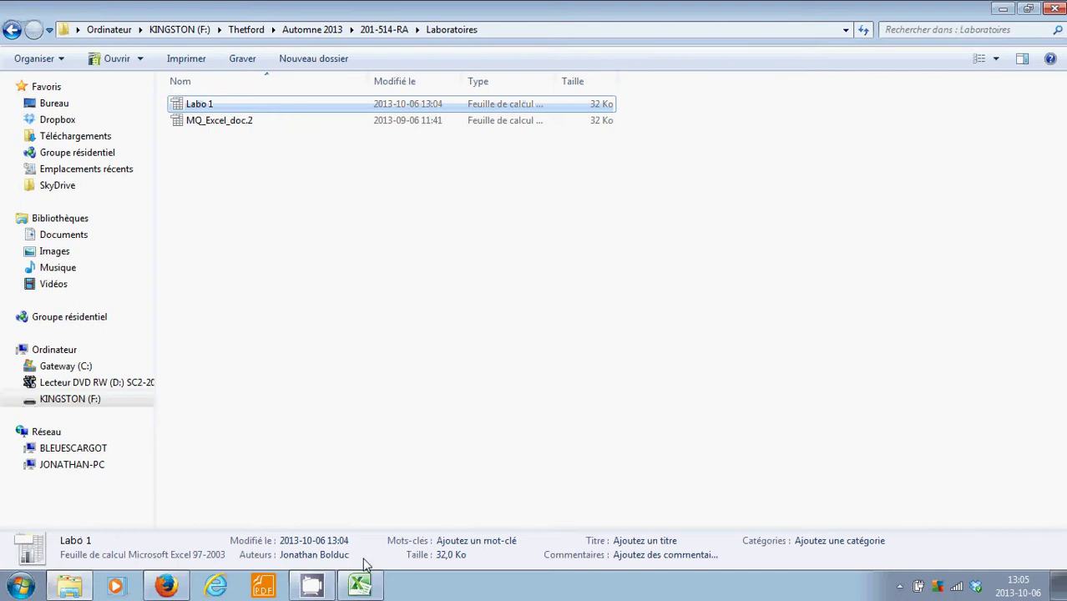
Switch to the Labo 1 workbook in Excel and review its defined names in the Name Manager.
left_click(367, 585)
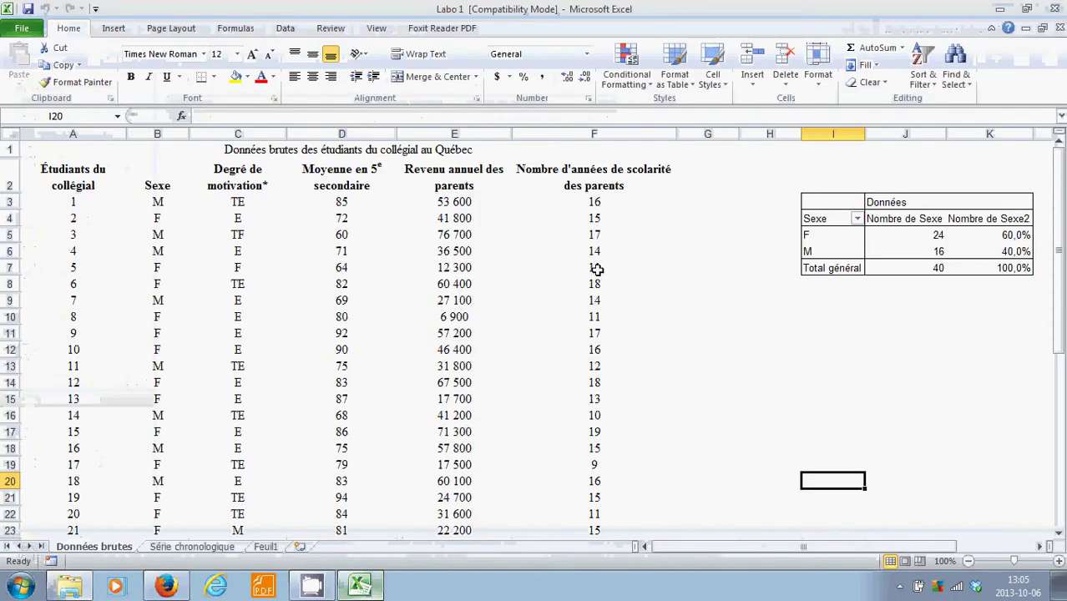
left_click(233, 28)
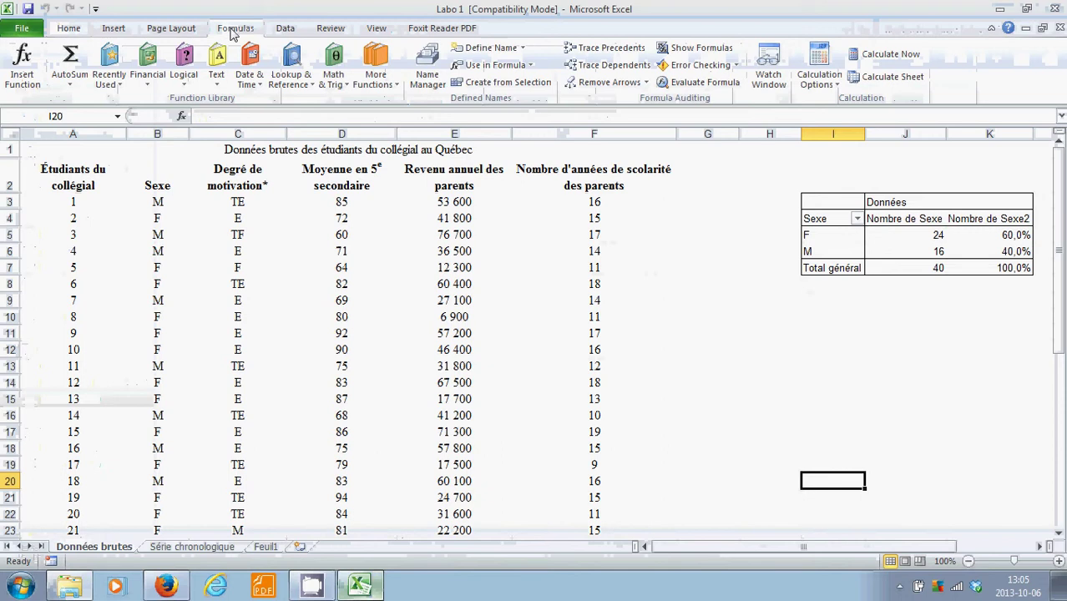
left_click(431, 79)
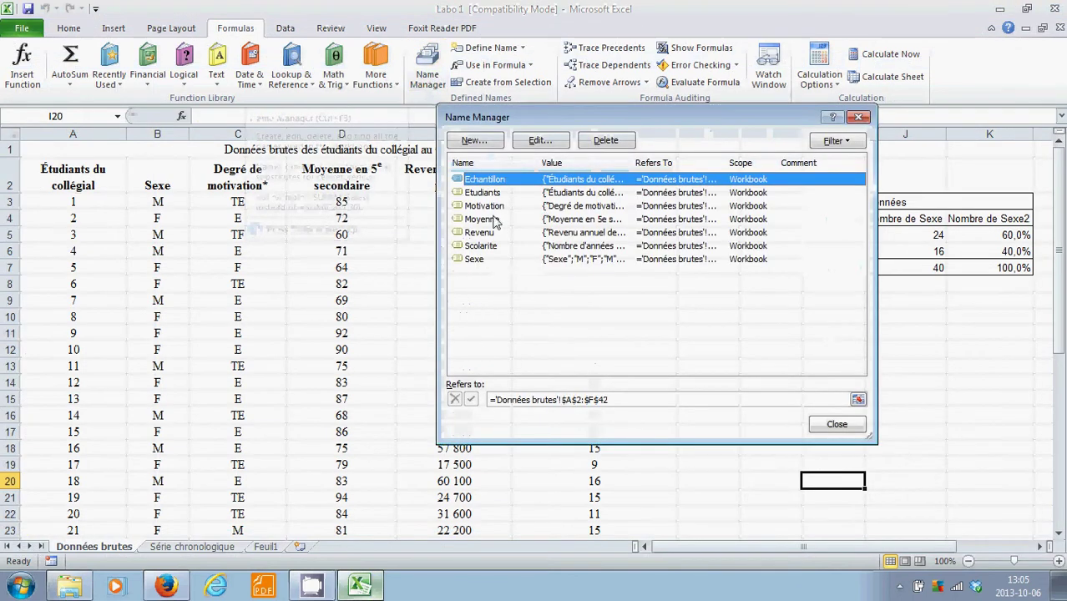
left_click(859, 118)
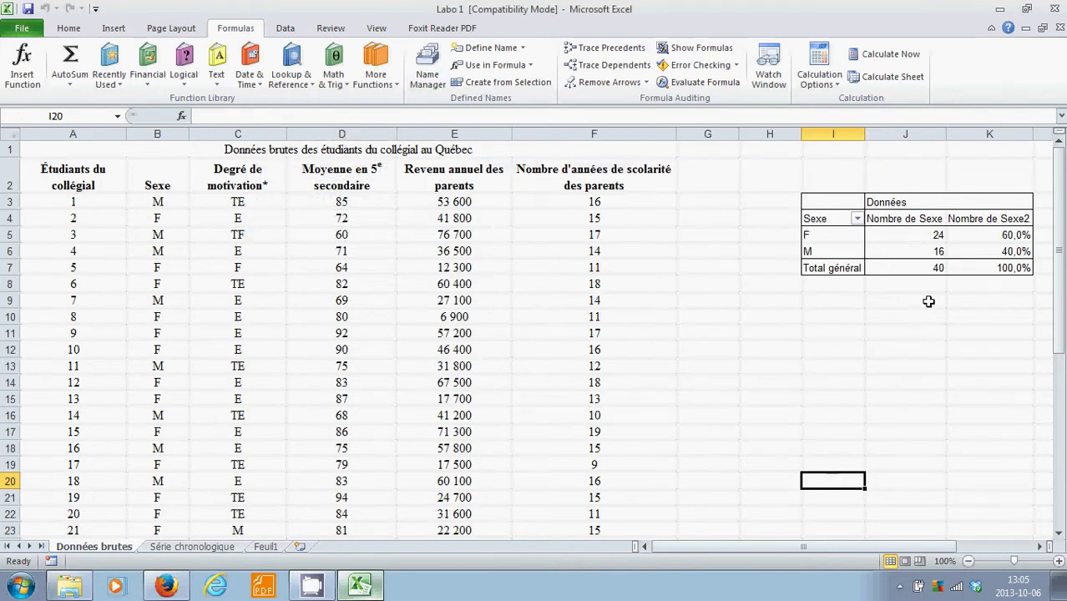
Create a PivotTable from the named range Echantillon, placed in cell I10 of the Données brutes sheet.
left_click(808, 330)
left_click(365, 190)
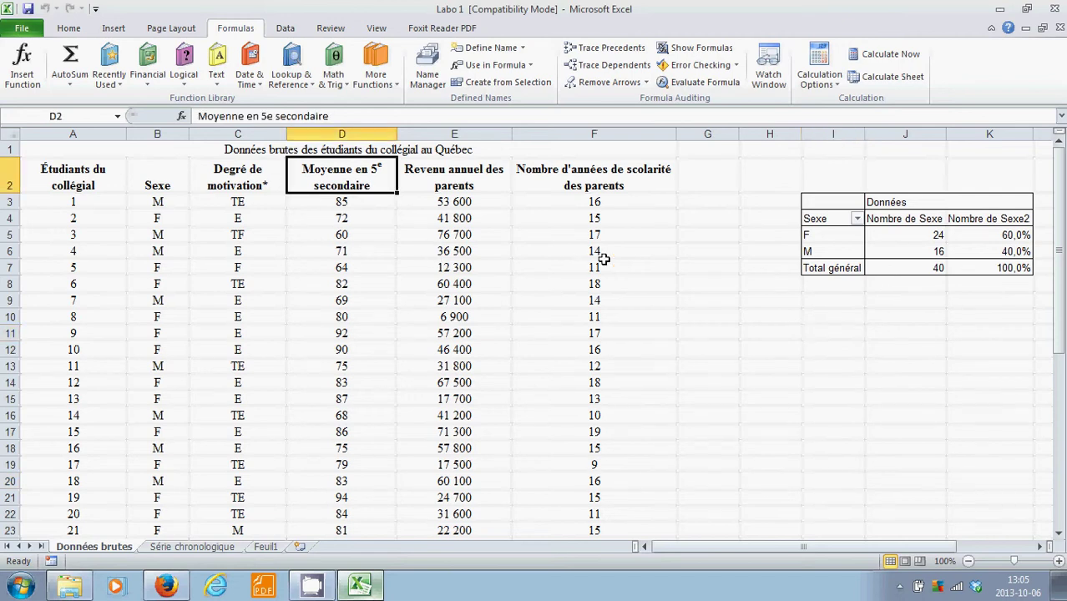
left_click(844, 320)
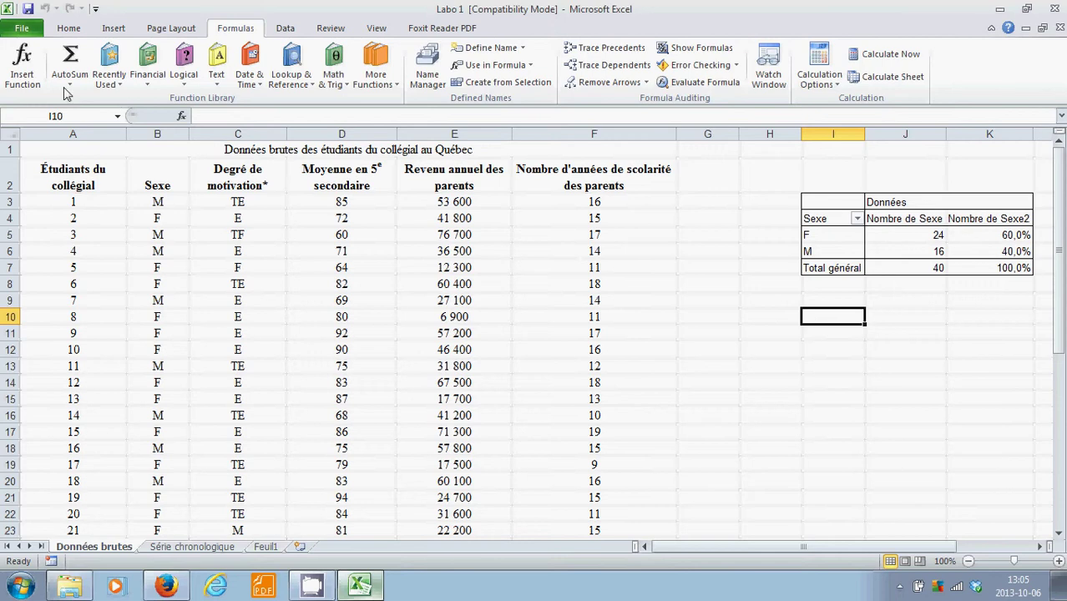
left_click(113, 30)
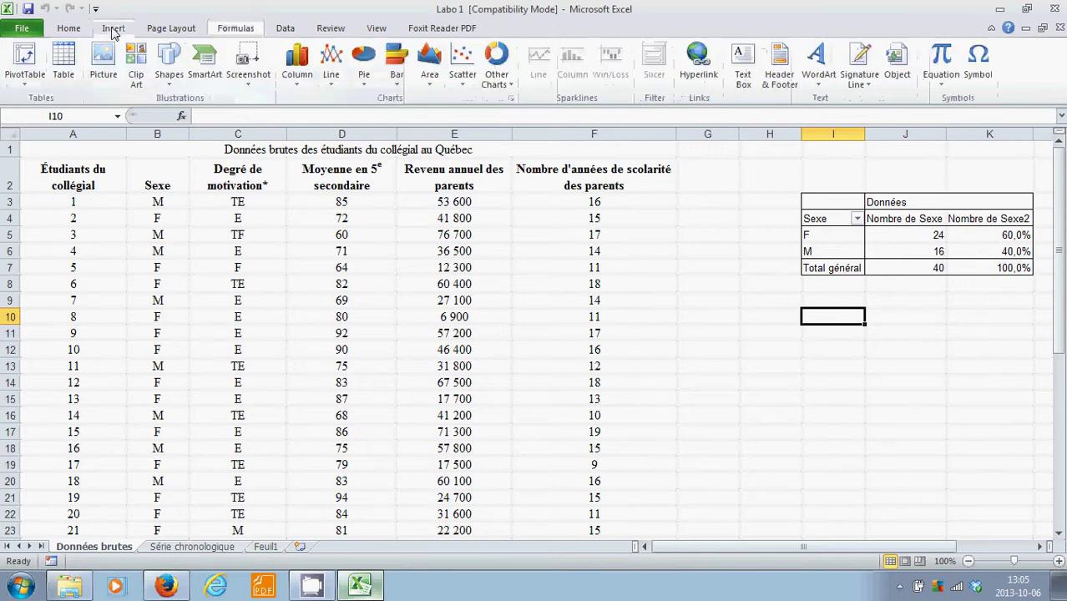
left_click(23, 57)
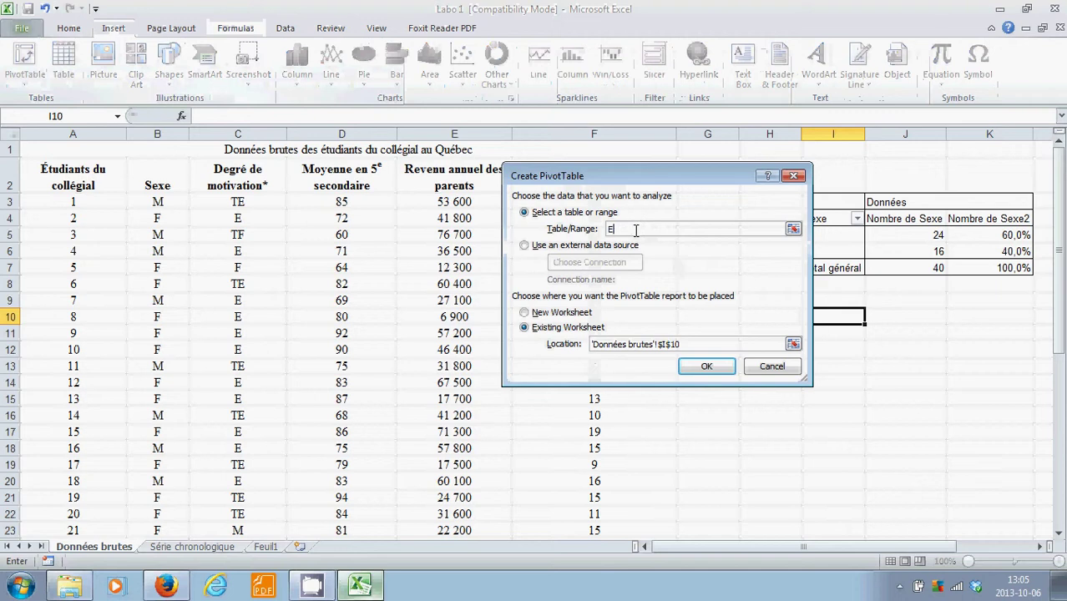
type("Echantillon")
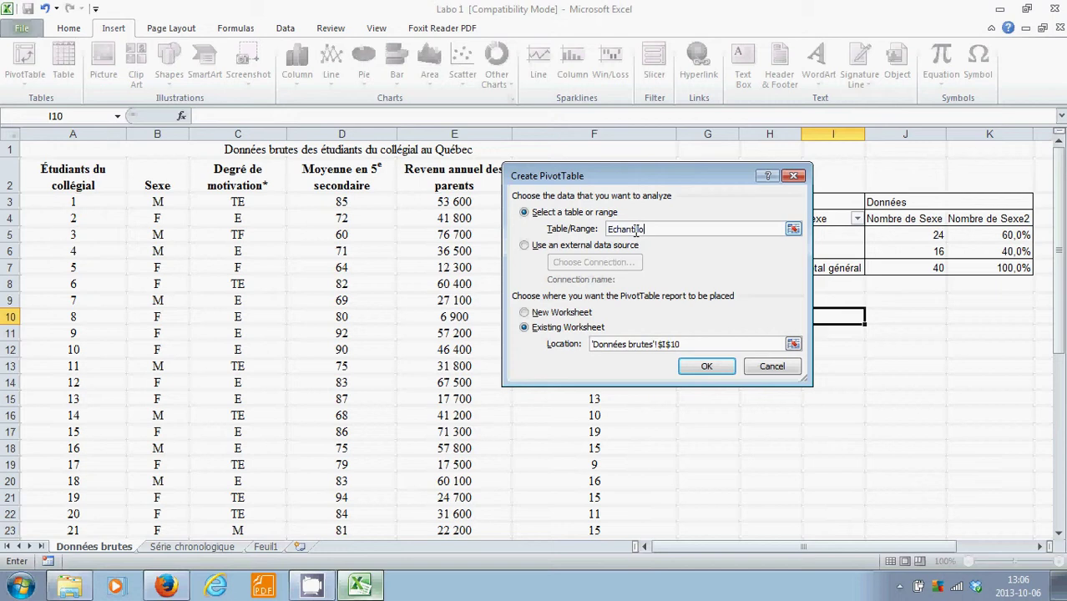
left_click(725, 369)
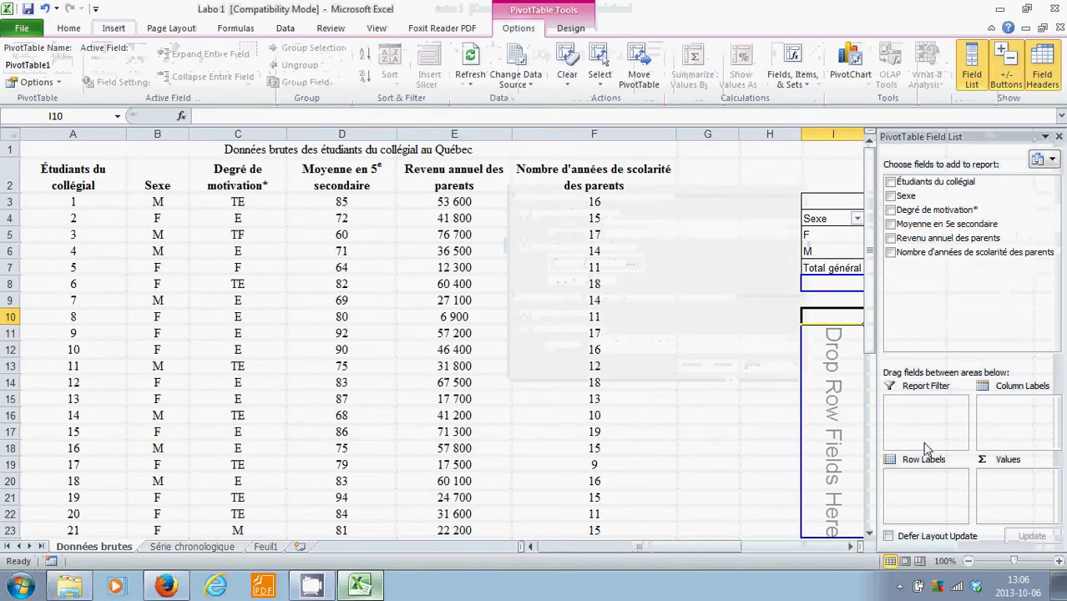
Add Moyenne en 5e secondaire to the PivotTable once as row labels and twice as values.
left_click_drag(927, 224, 889, 491)
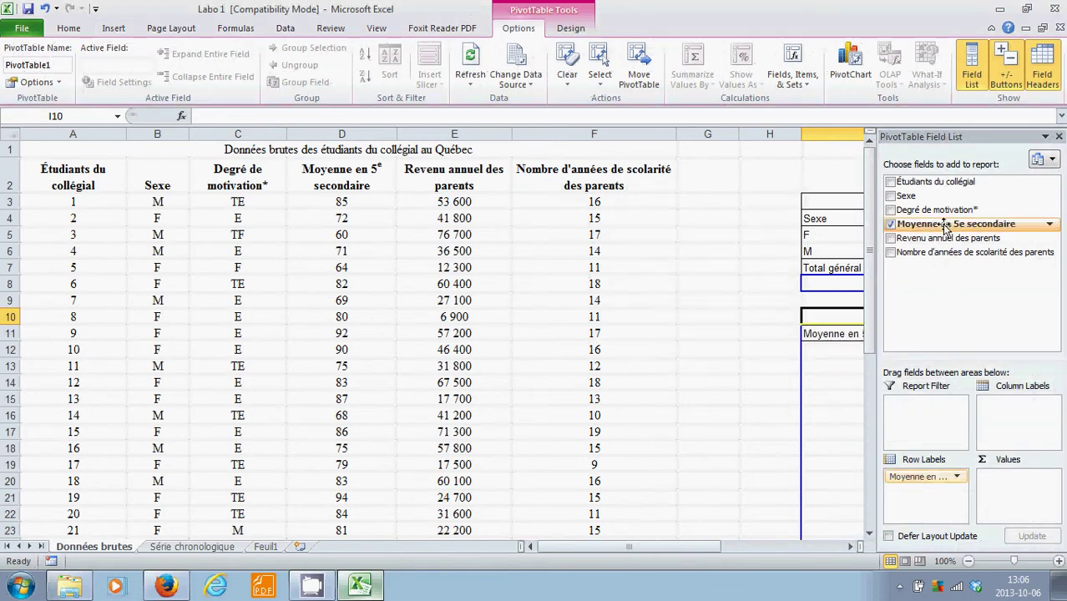
left_click_drag(945, 227, 1001, 488)
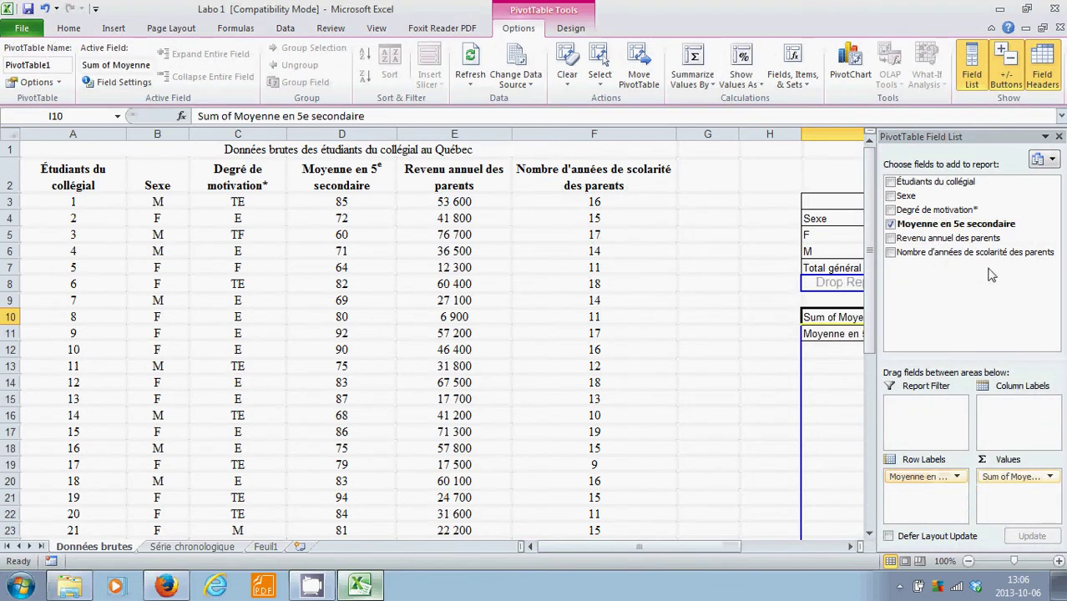
left_click_drag(951, 225, 1032, 505)
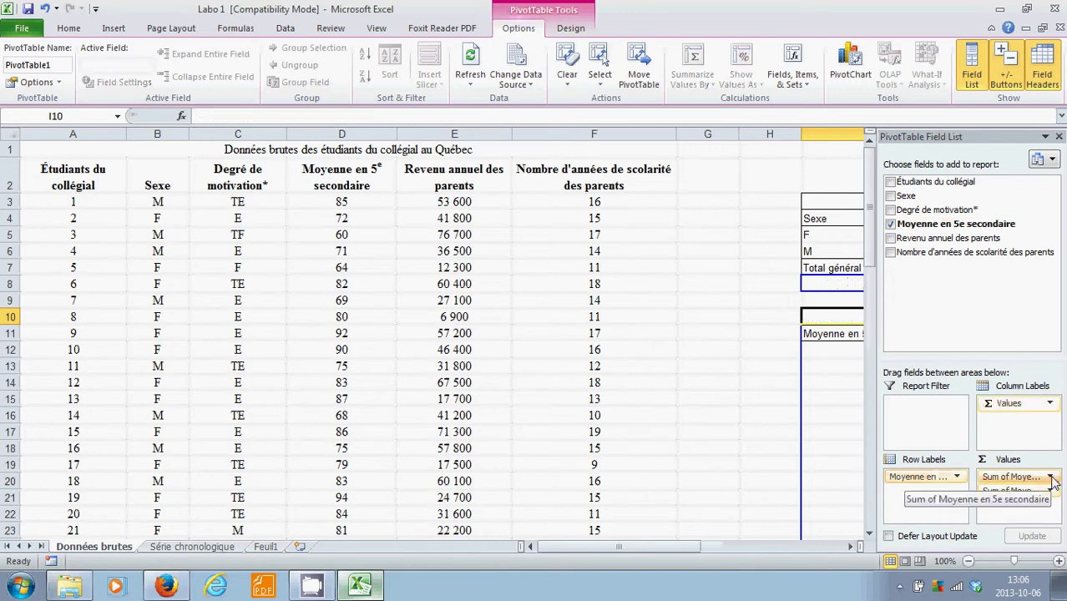
Summarize the first Moyenne en 5e secondaire value field by Count.
left_click(1051, 477)
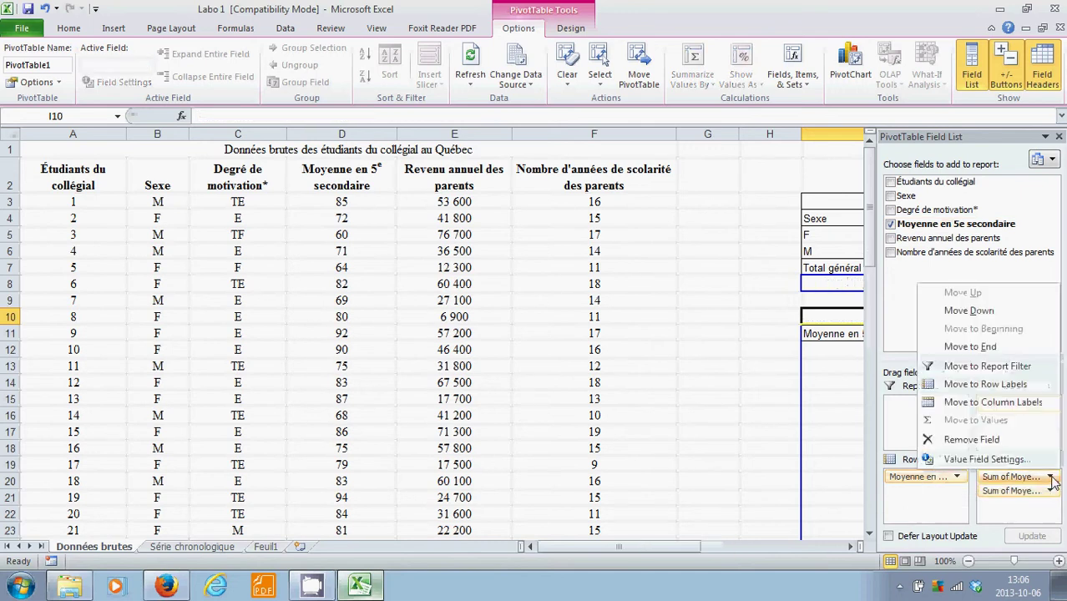
left_click(985, 459)
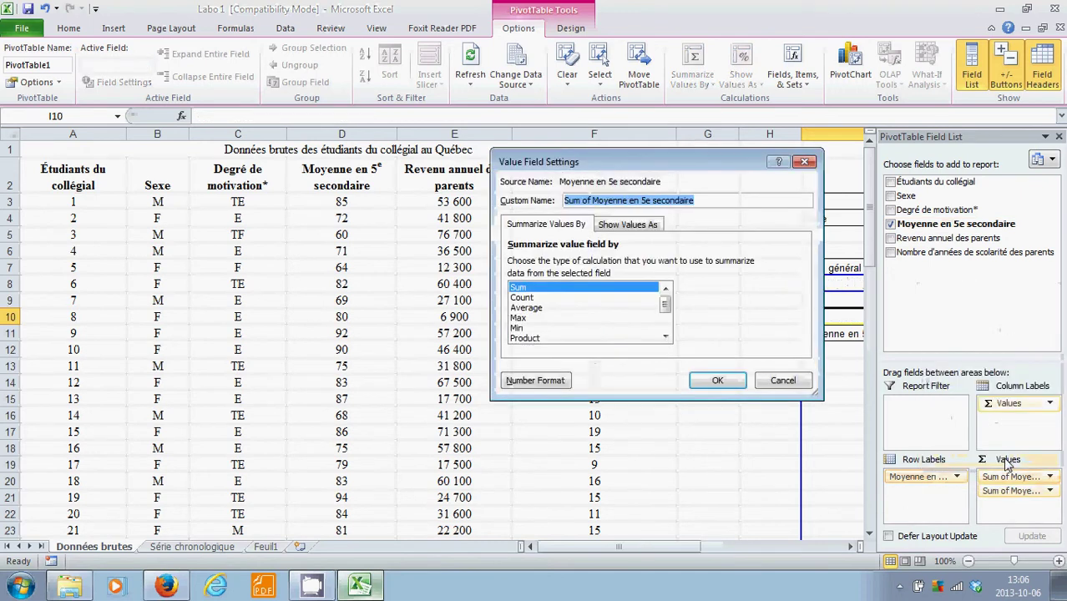
left_click(523, 298)
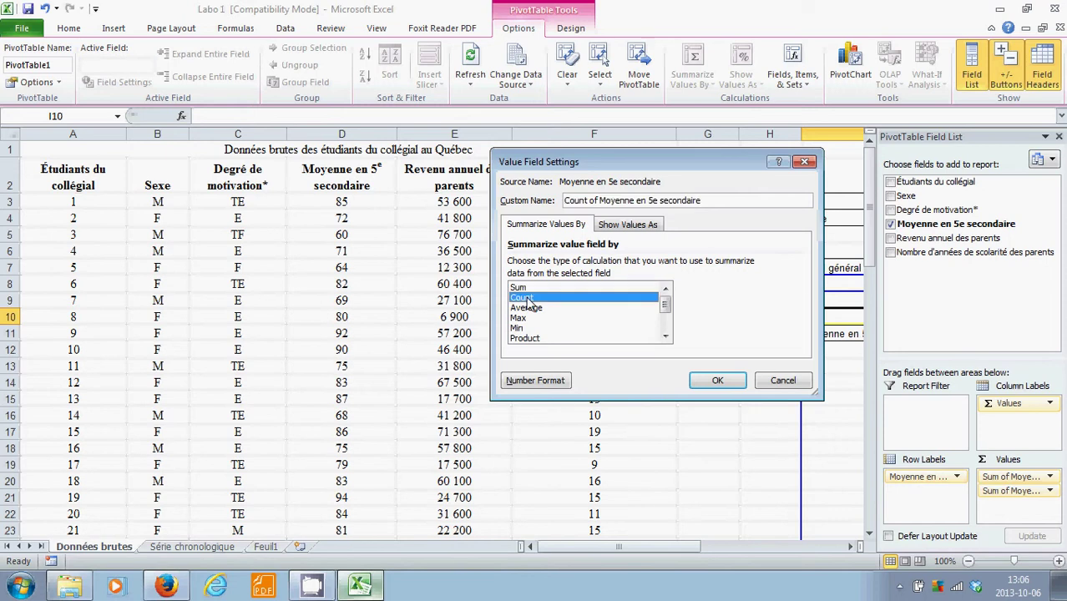
left_click(733, 381)
Summarize the second Moyenne en 5e secondaire value field by Count and show it as % of Grand Total.
left_click(1050, 492)
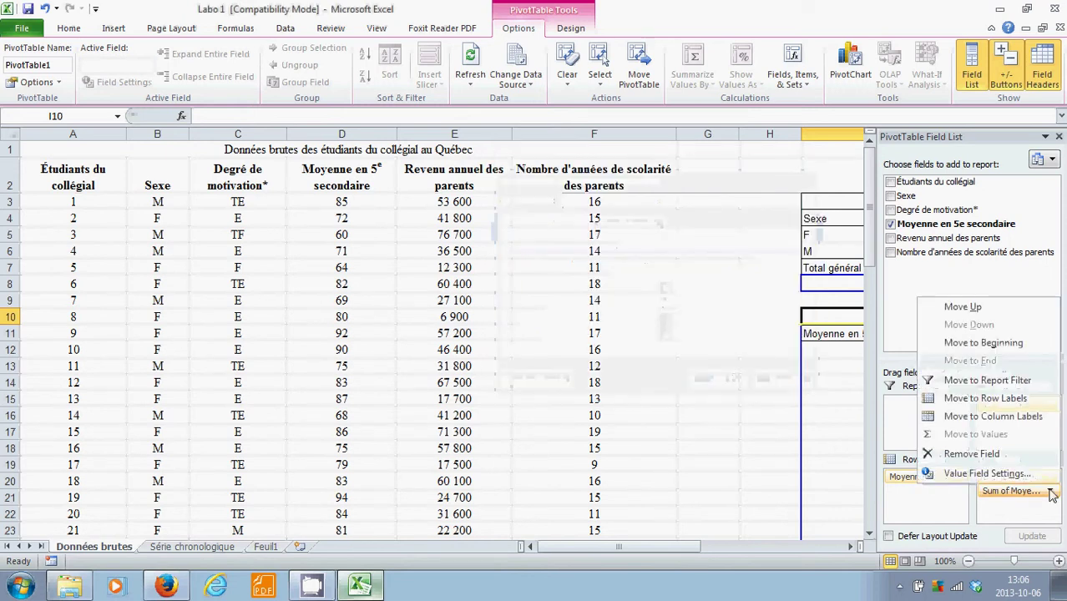
left_click(987, 473)
left_click(529, 299)
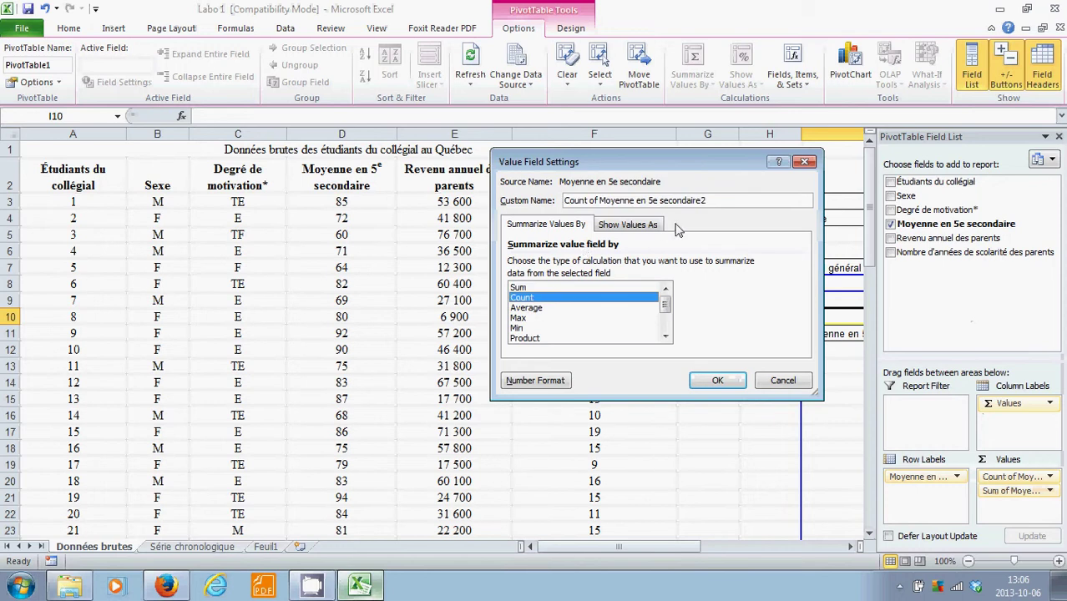
left_click(638, 229)
left_click(638, 263)
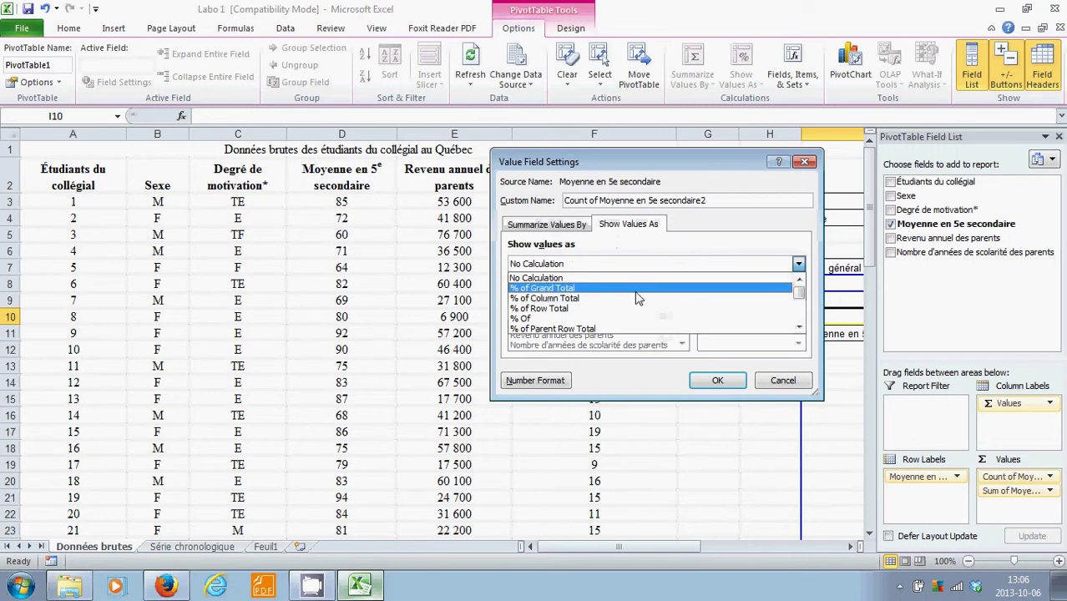
left_click(635, 289)
left_click(716, 379)
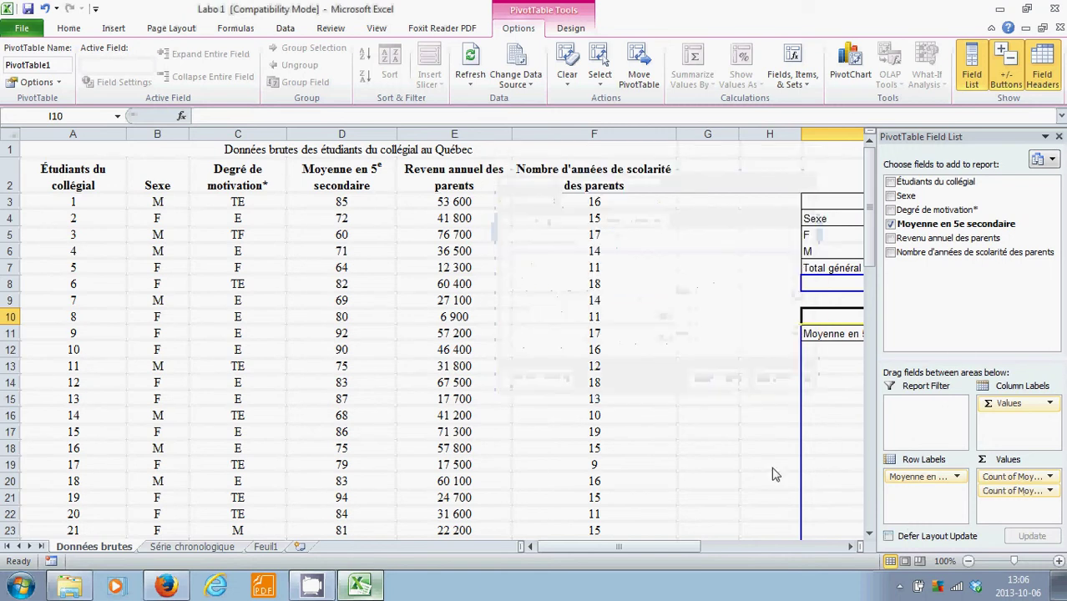
Examine the new PivotTable from its first row to the grand total, checking each average's count and percentage.
left_click(713, 406)
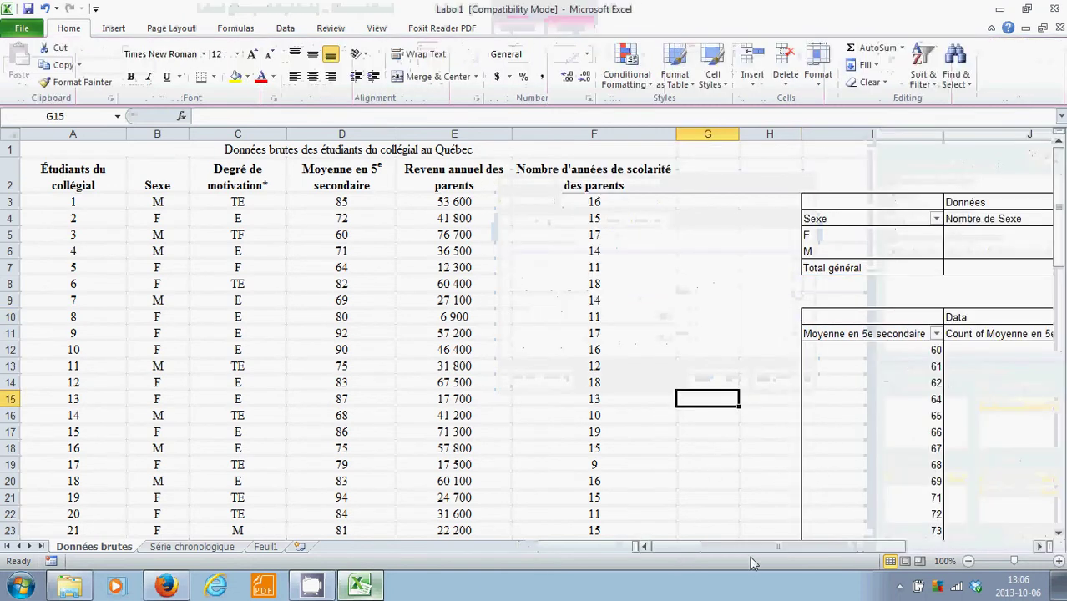
left_click_drag(750, 548, 899, 549)
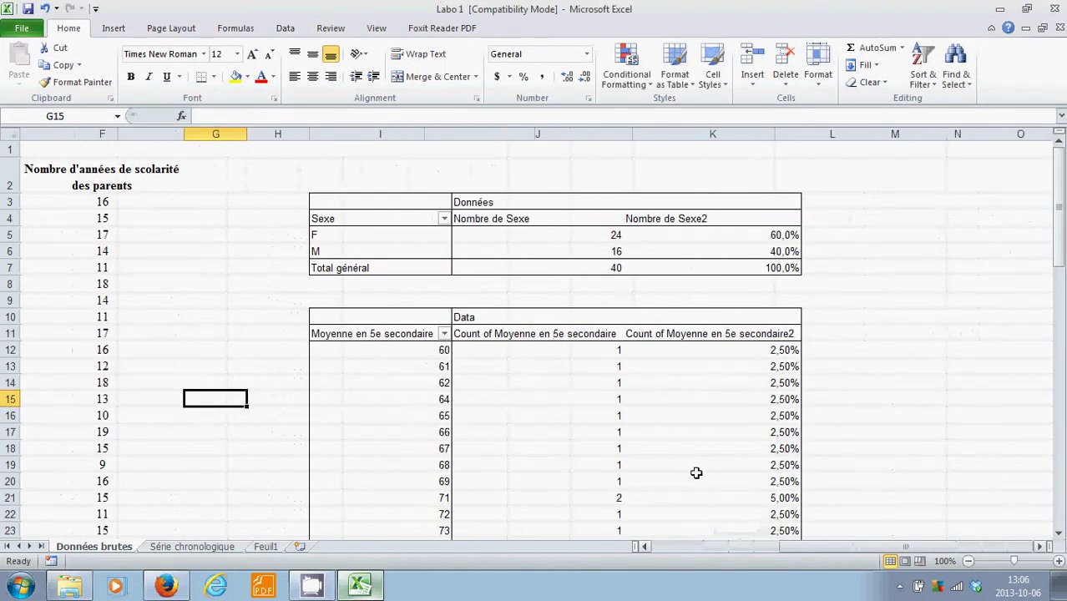
scroll(689, 465, "down", 5)
scroll(689, 465, "down", 4)
scroll(689, 465, "up", 9)
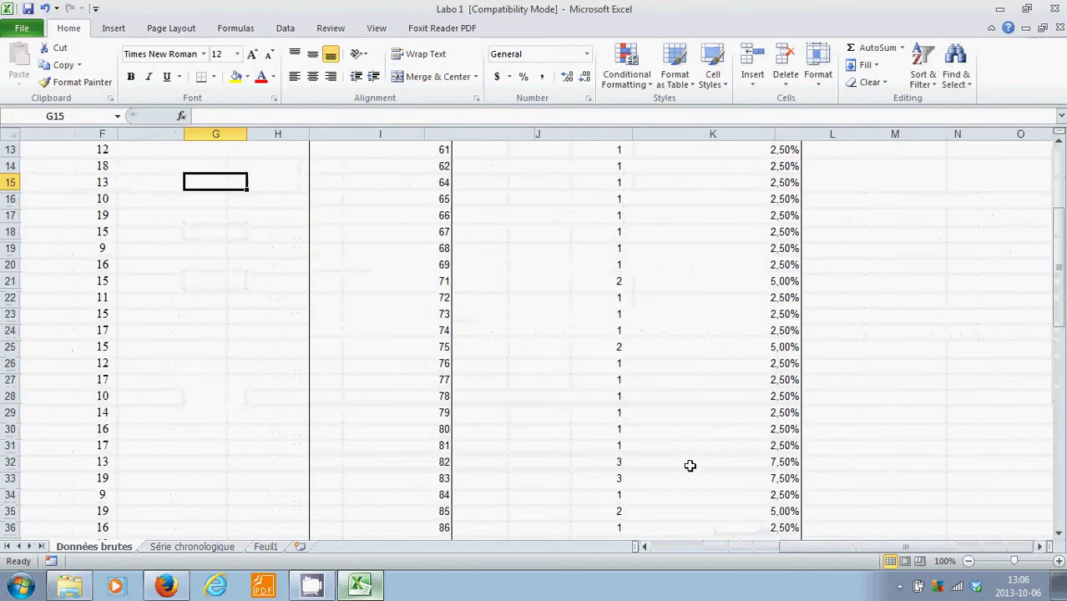
scroll(689, 465, "down", 10)
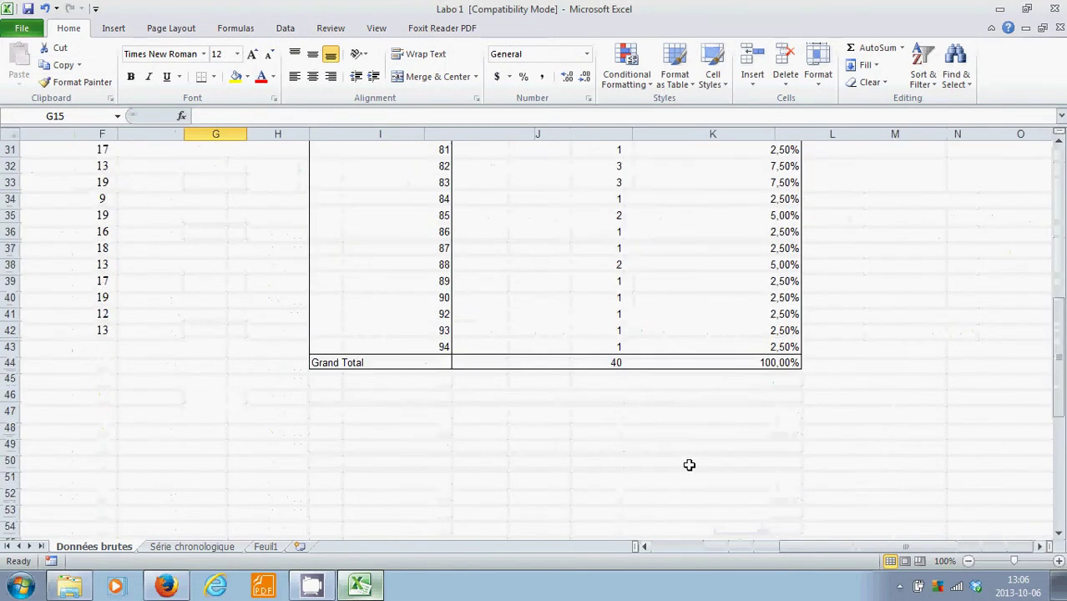
scroll(690, 465, "up", 9)
scroll(689, 465, "down", 8)
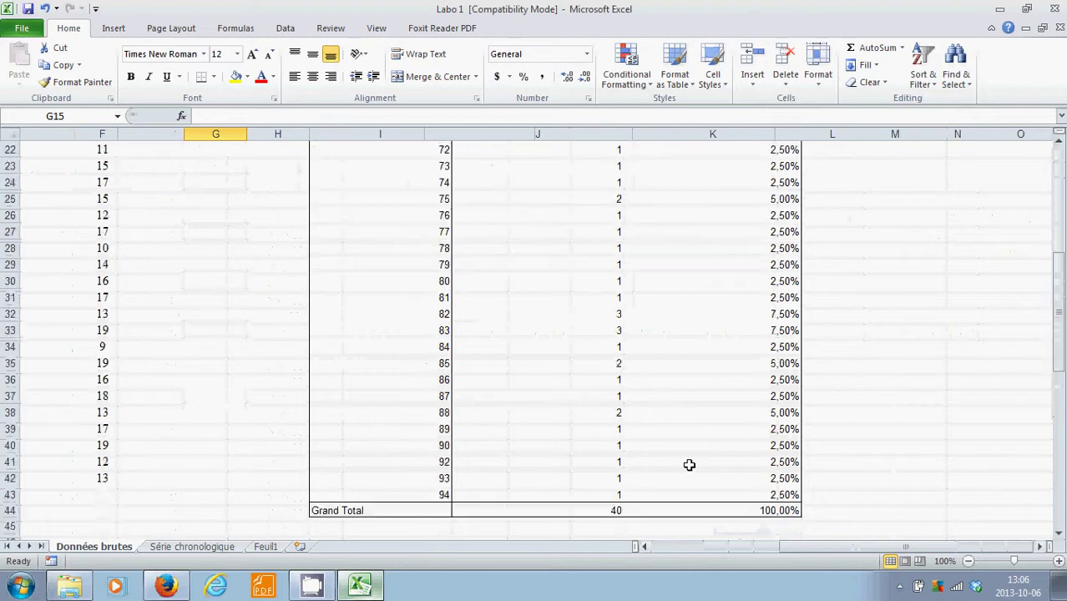
scroll(690, 465, "up", 6)
scroll(690, 465, "up", 1)
scroll(690, 465, "down", 8)
scroll(690, 465, "up", 9)
scroll(690, 465, "down", 2)
scroll(689, 465, "up", 2)
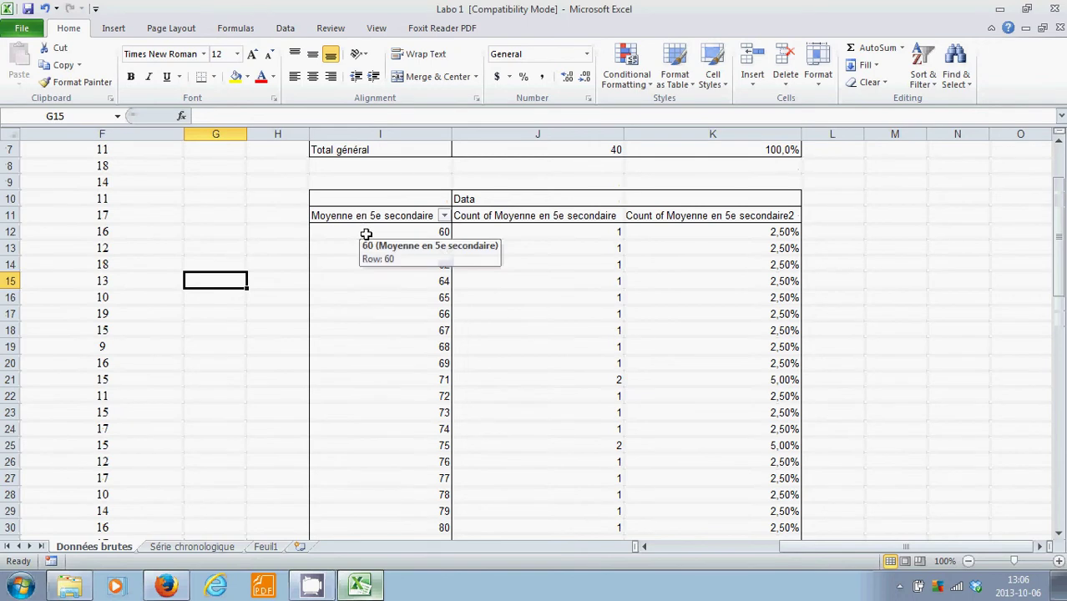
Group the PivotTable's Moyenne en 5e secondaire row values in intervals of 5, and widen columns I and J.
right_click(447, 237)
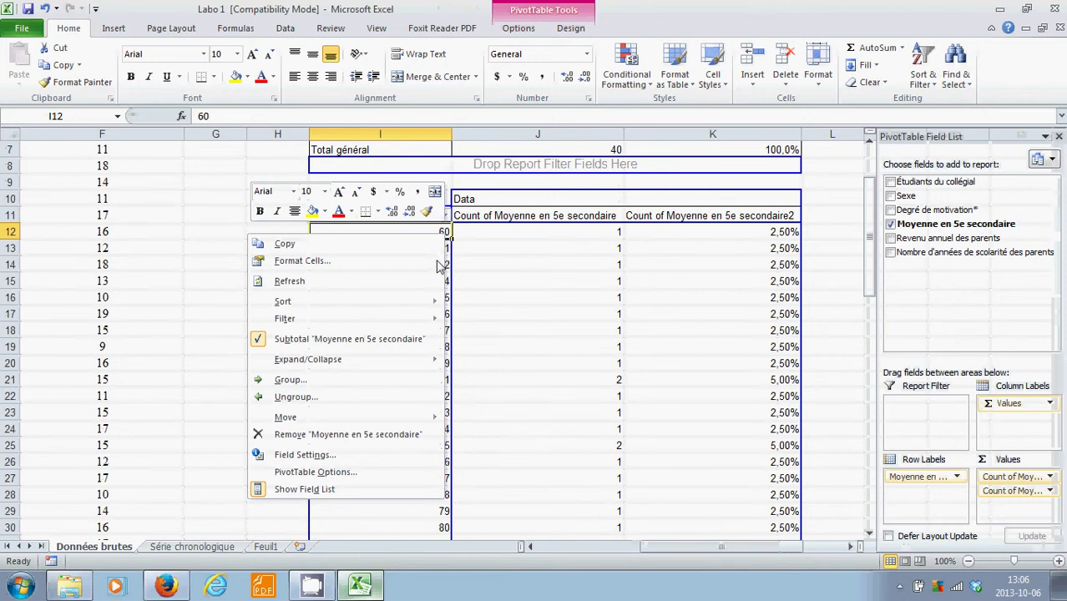
left_click(308, 381)
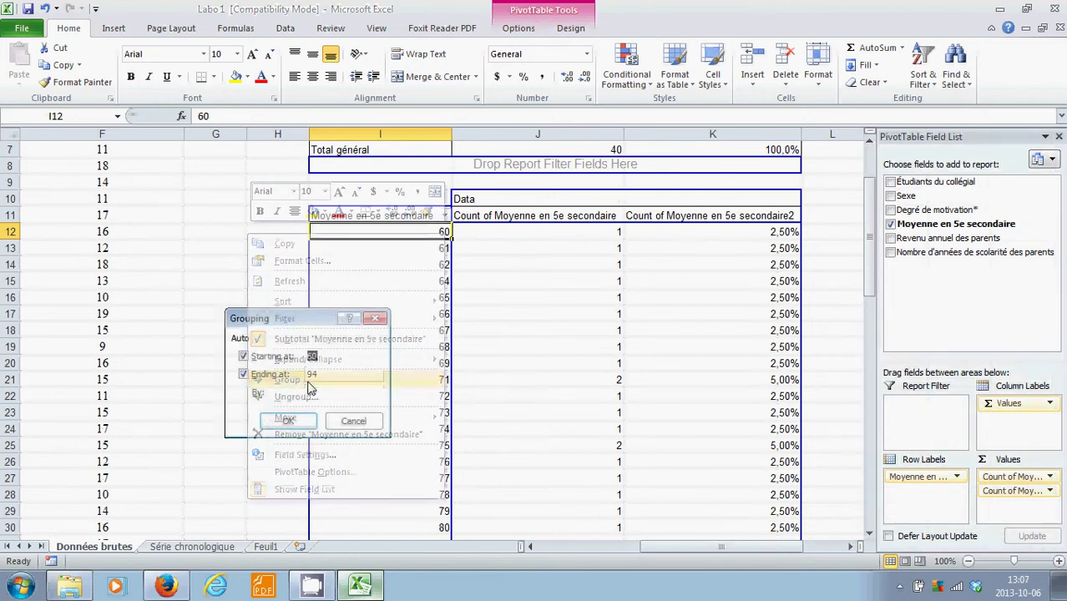
left_click_drag(369, 394, 290, 394)
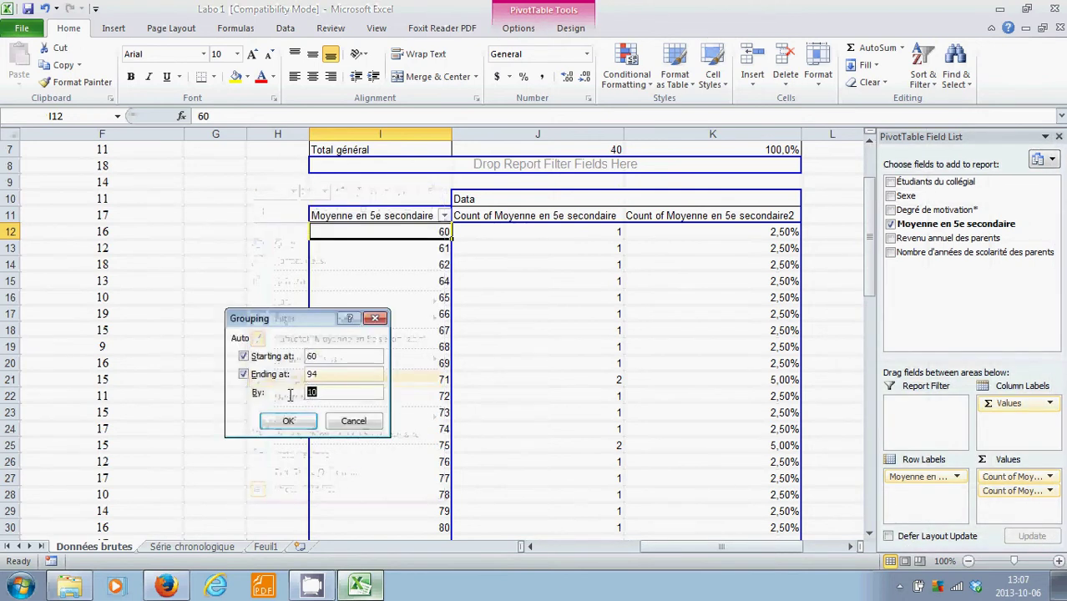
type("5")
left_click(286, 424)
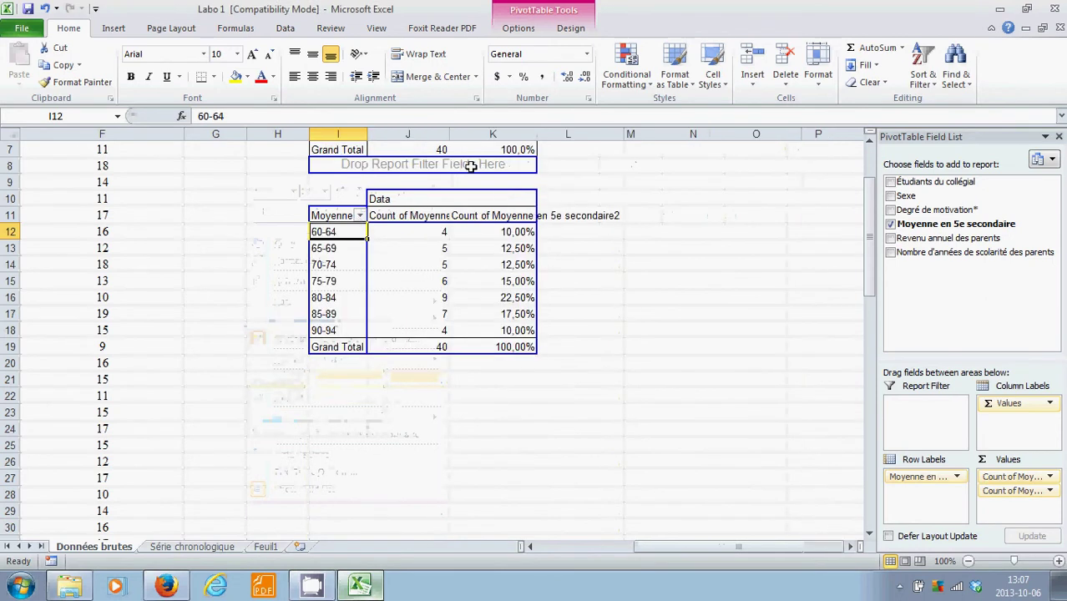
left_click_drag(367, 134, 411, 133)
left_click_drag(493, 134, 576, 133)
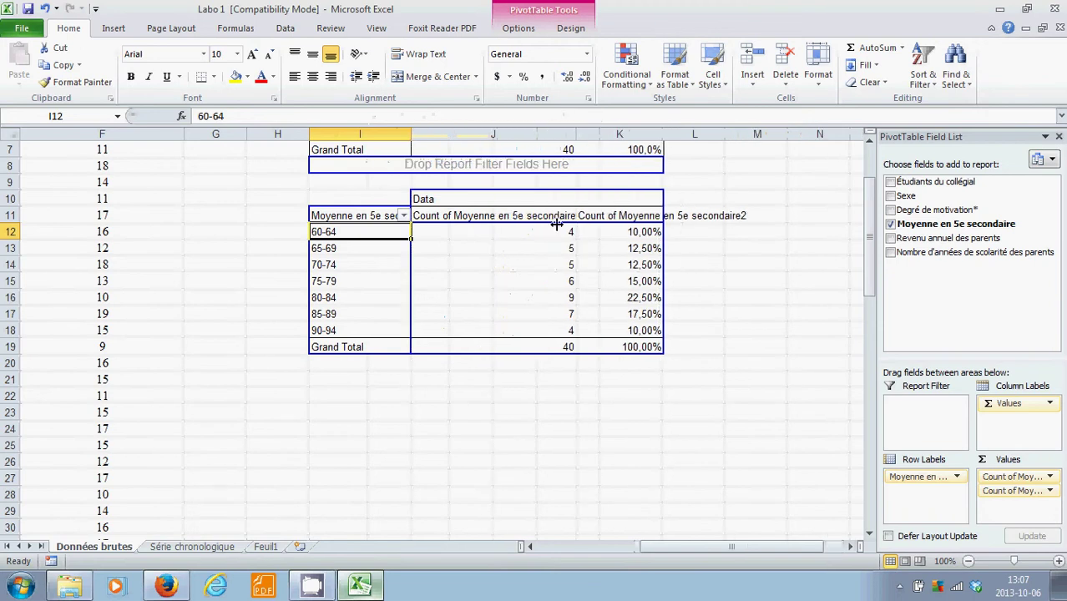
Examine the student count for each grouped class from 60-64 to 75-79.
left_click(542, 233)
left_click(362, 233)
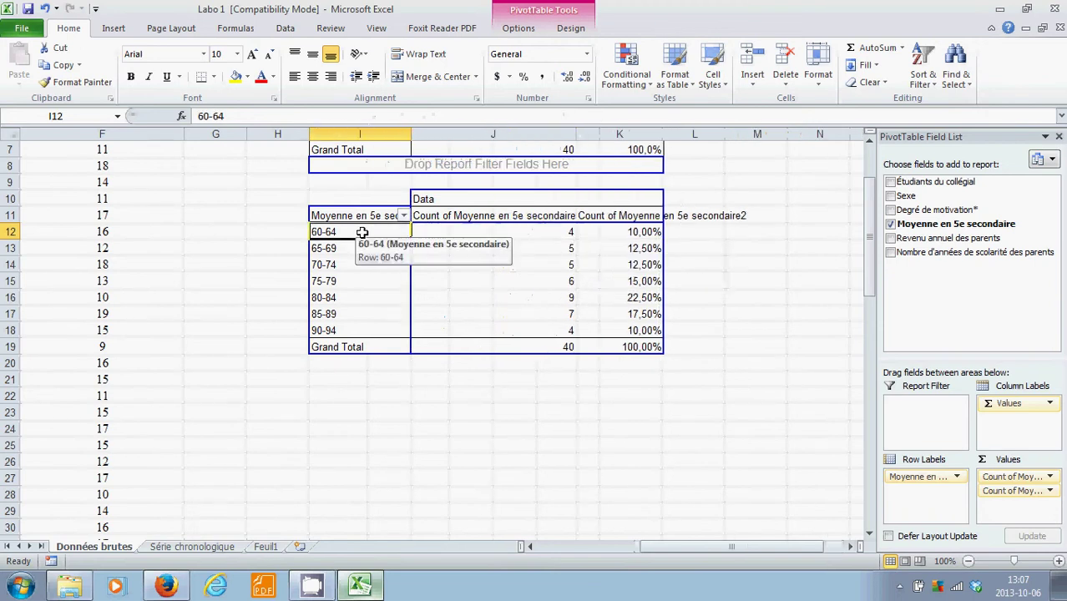
left_click(546, 248)
left_click(358, 252)
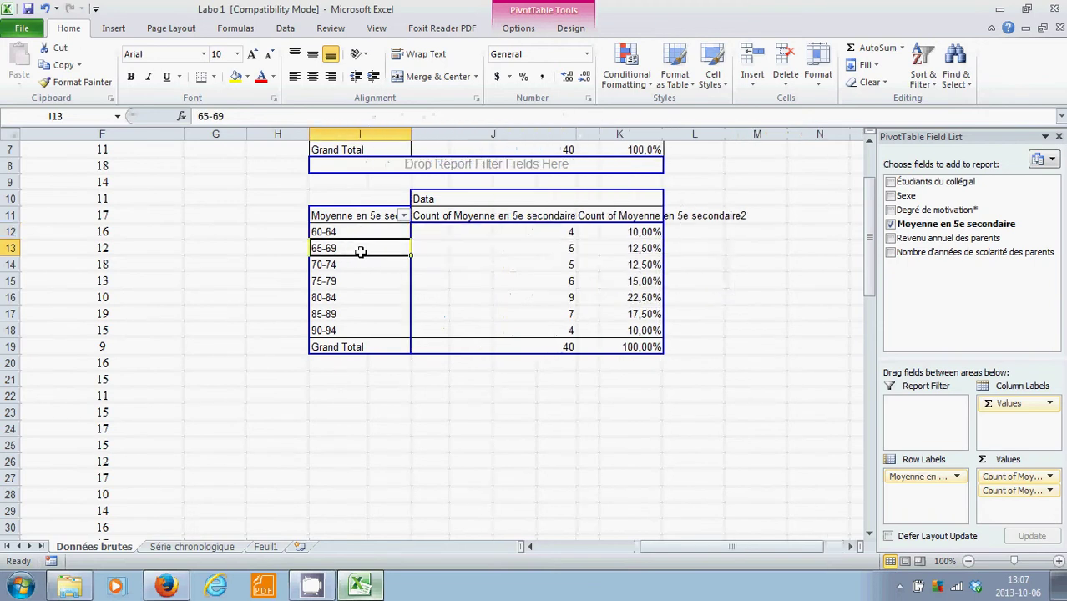
left_click(566, 268)
left_click(367, 267)
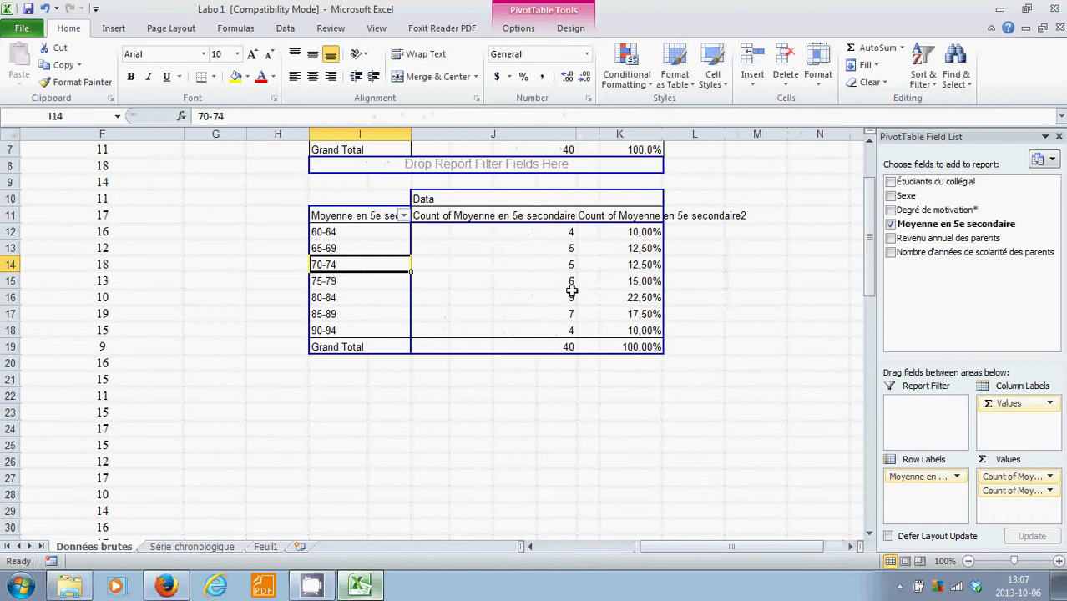
left_click(551, 281)
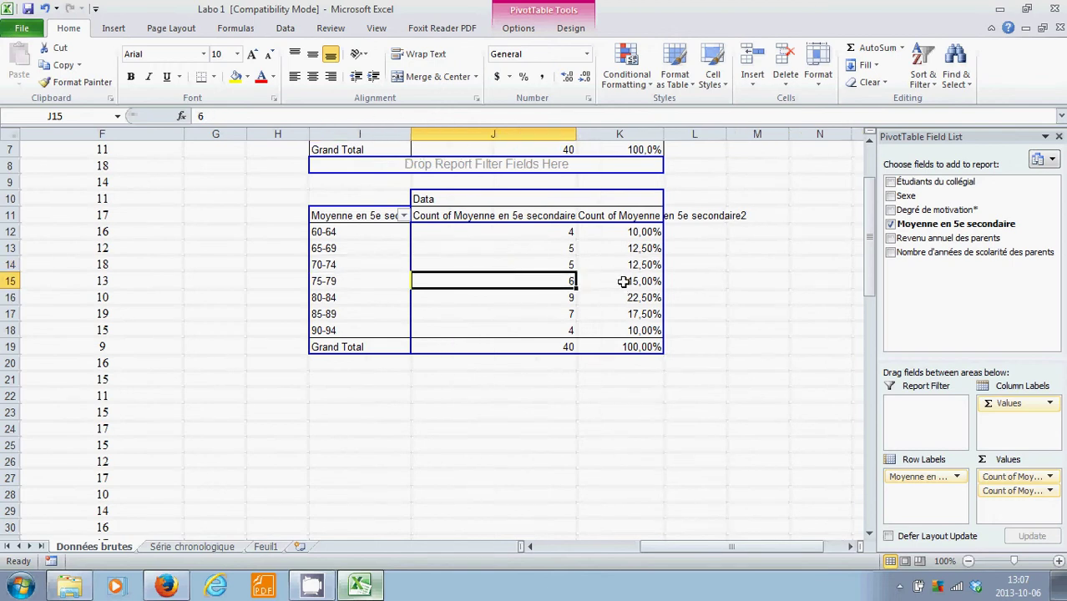
Copy the entire grouped PivotTable, I10:K19, and add a new worksheet to the workbook.
mouse_move(624, 282)
left_click(334, 202)
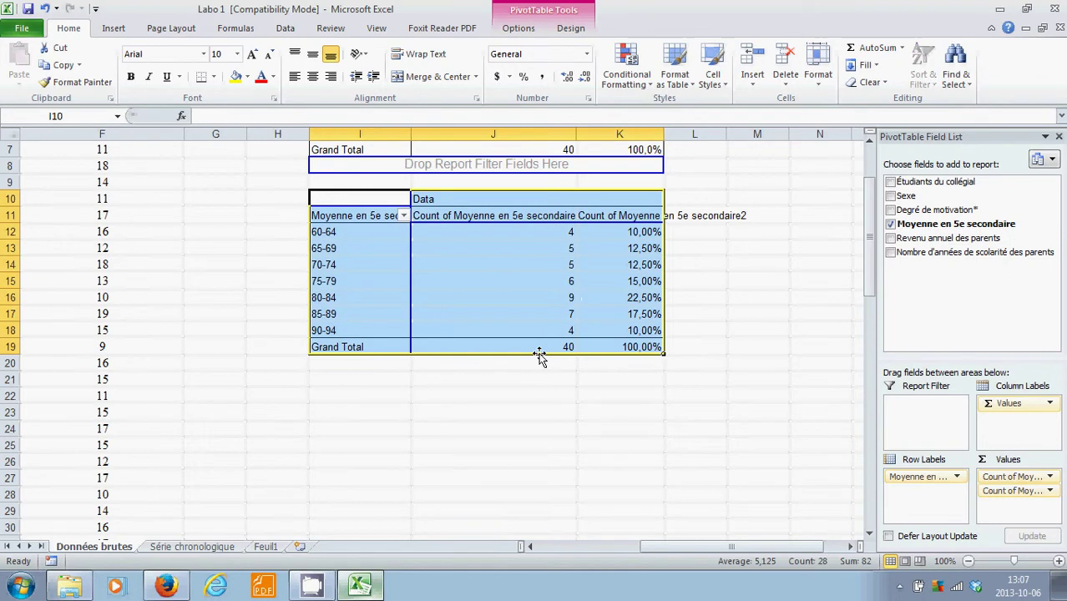
left_click(61, 67)
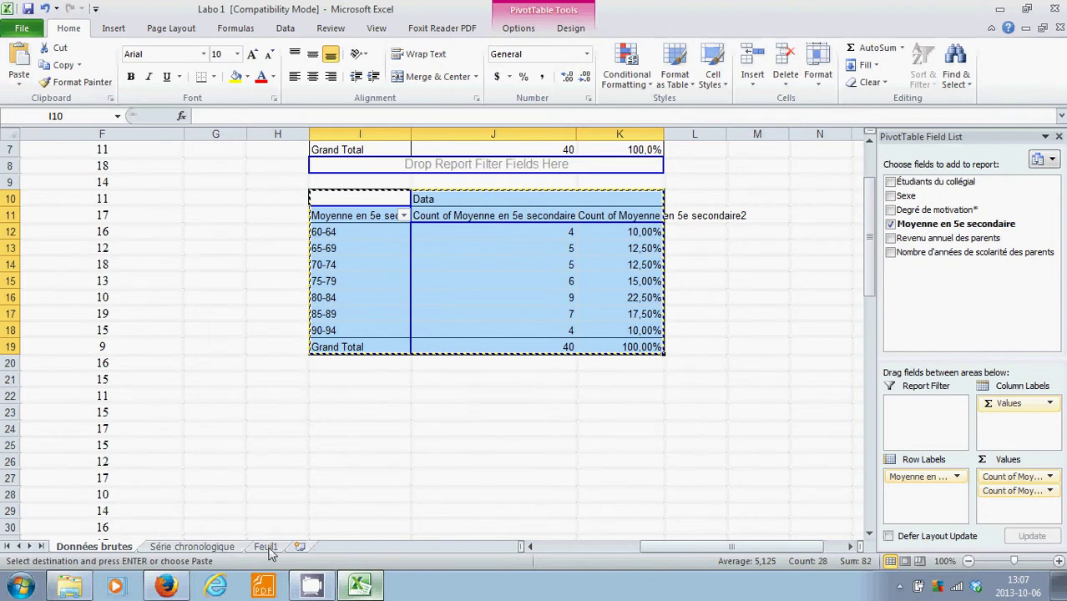
left_click(300, 548)
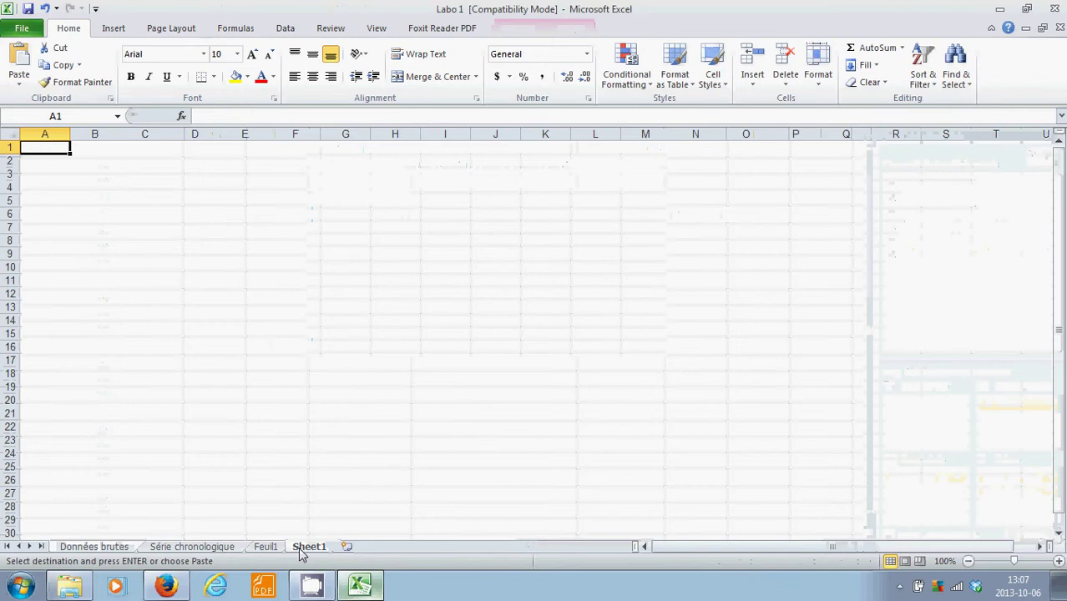
Paste the copied PivotTable as values only, starting at cell C4 of the new worksheet.
left_click(135, 183)
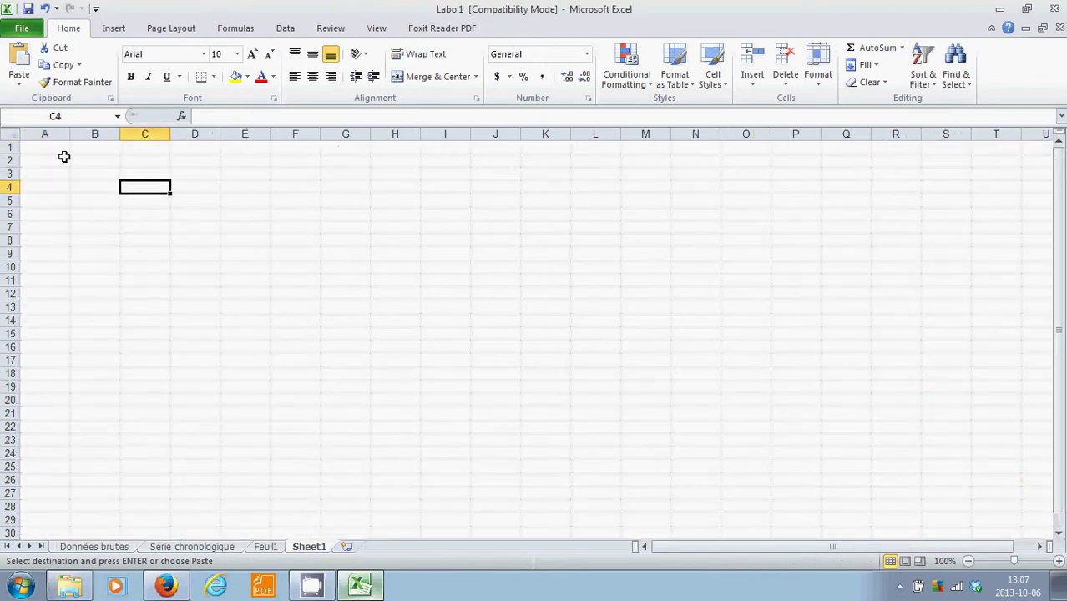
right_click(158, 192)
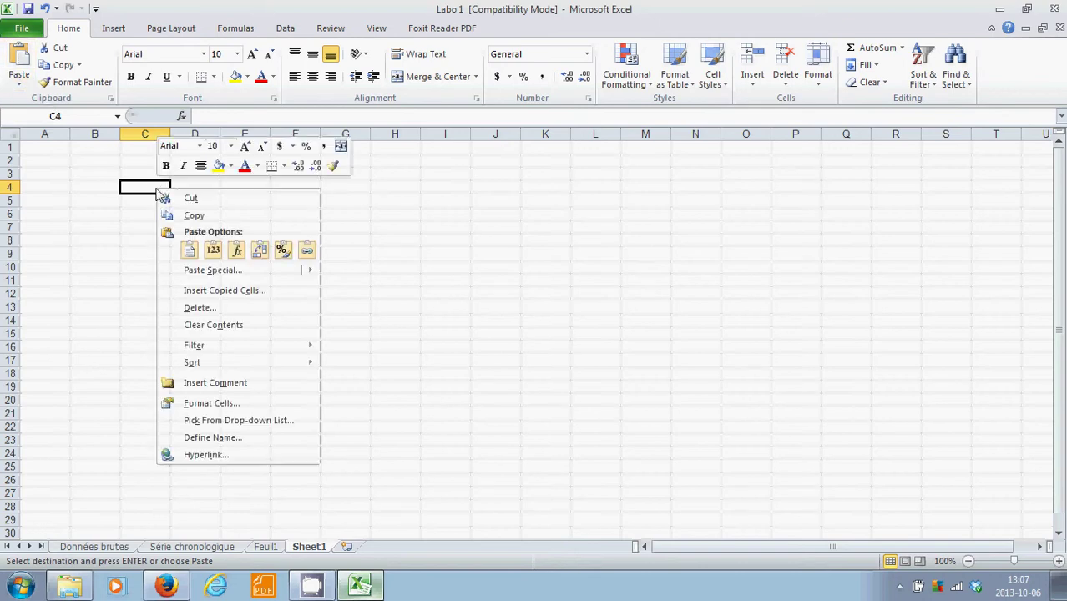
left_click(219, 274)
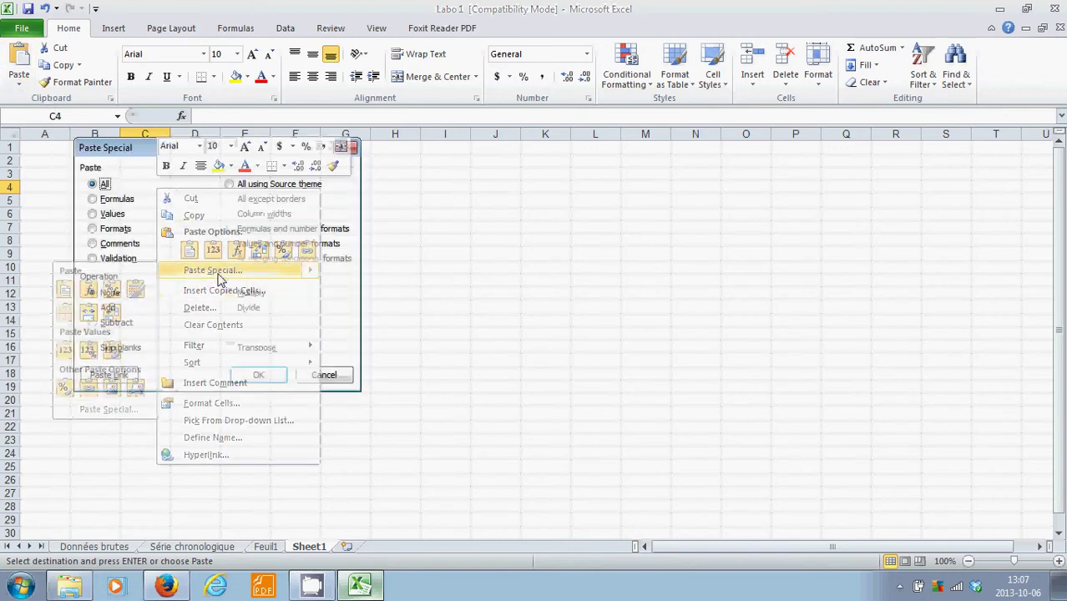
left_click(108, 215)
left_click(258, 374)
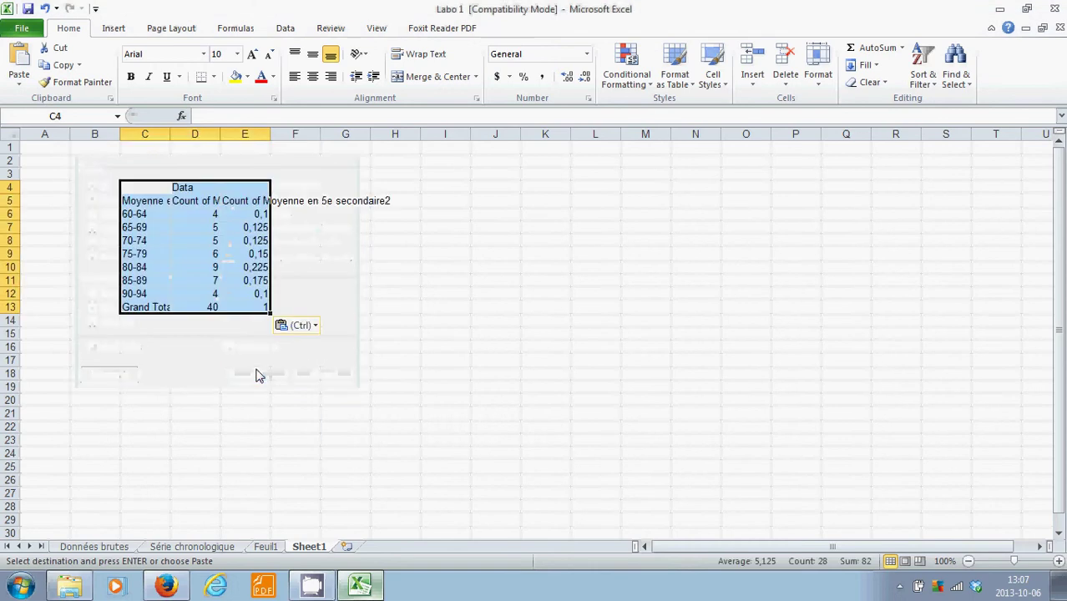
Widen columns C, D and E so the headings of the pasted table fit.
left_click_drag(270, 134, 431, 135)
left_click_drag(310, 134, 253, 133)
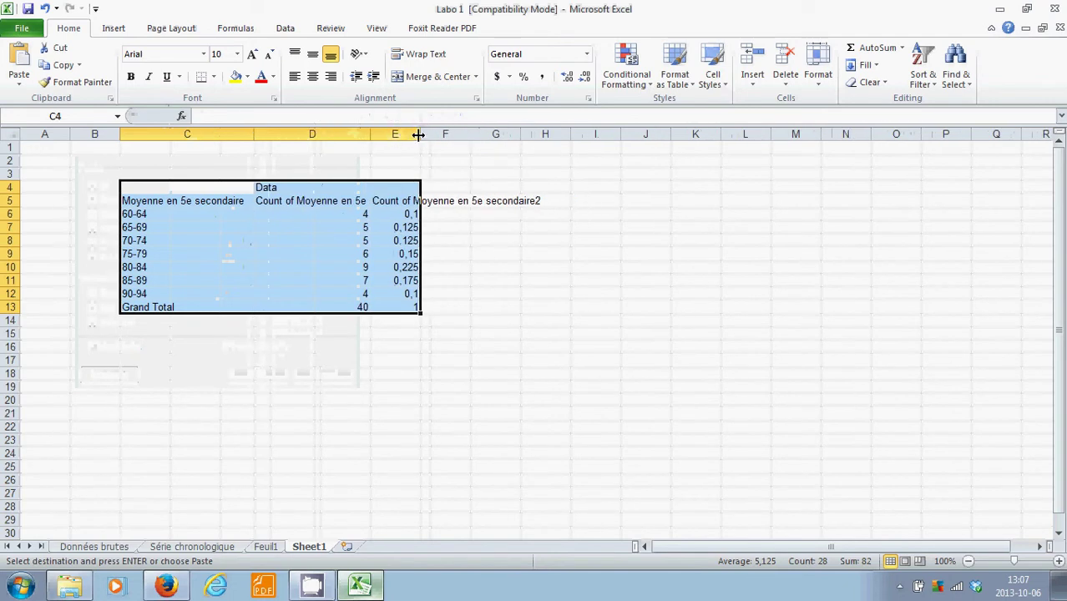
left_click_drag(420, 134, 546, 134)
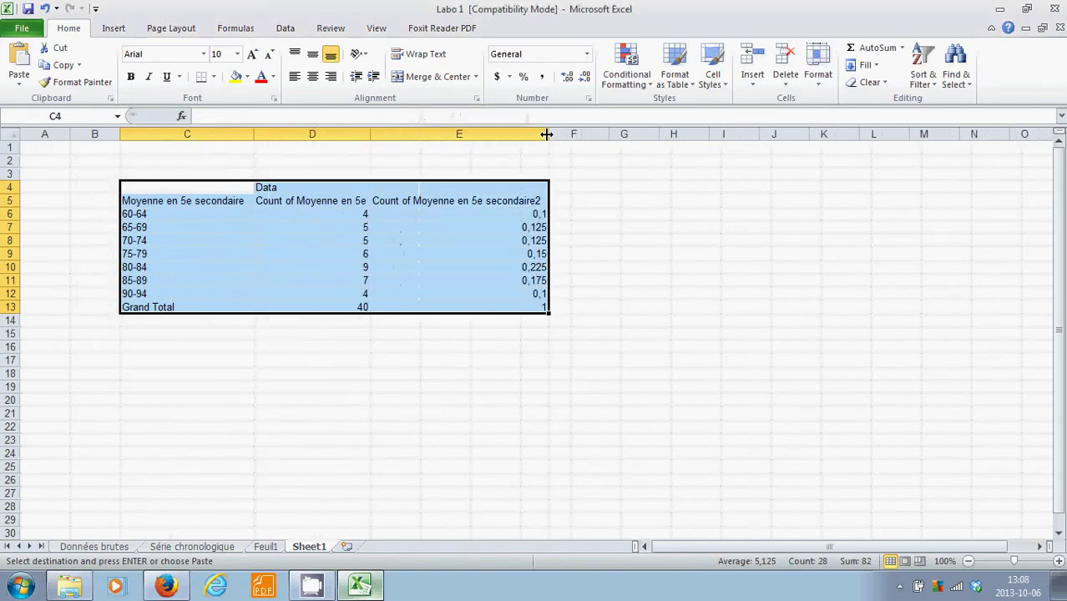
left_click(387, 399)
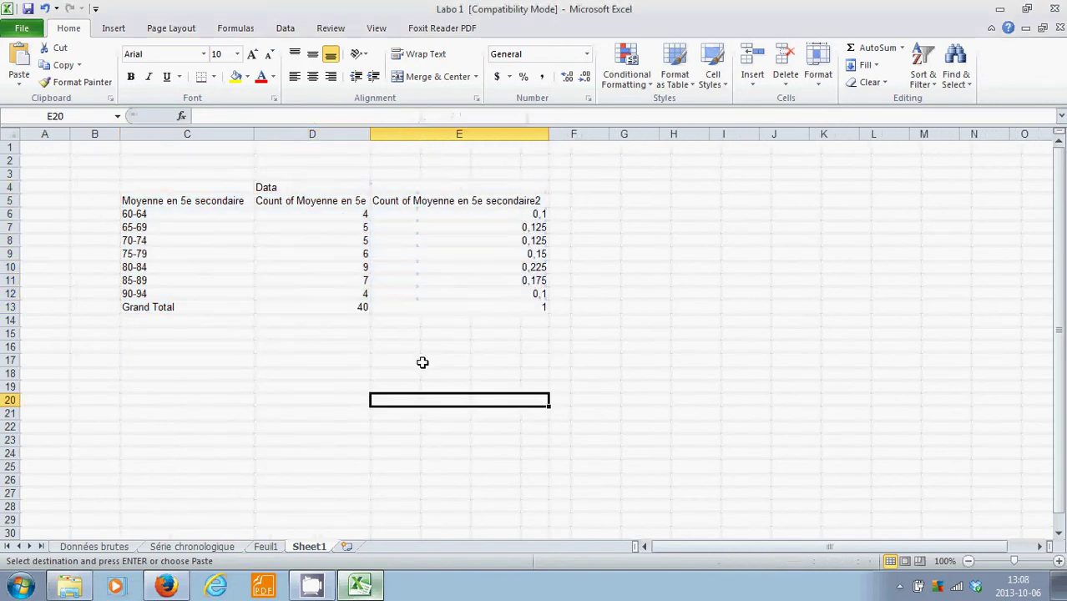
Append "(en %)" to the Moyenne en 5e secondaire heading in C5 and widen column C to fit it.
double_click(215, 201)
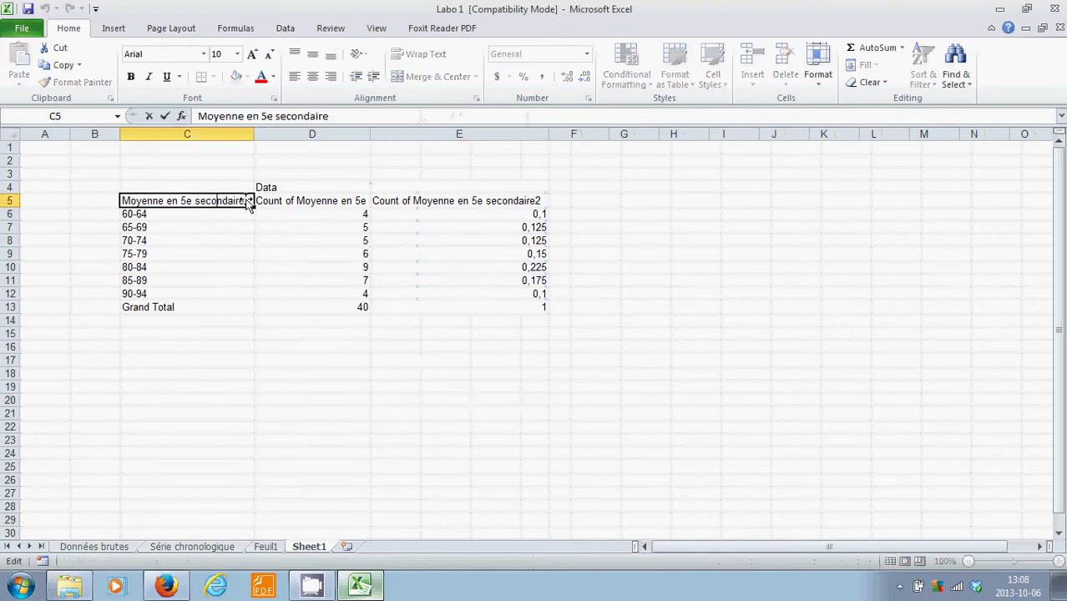
left_click(248, 201)
type("(en %")
left_click(318, 294)
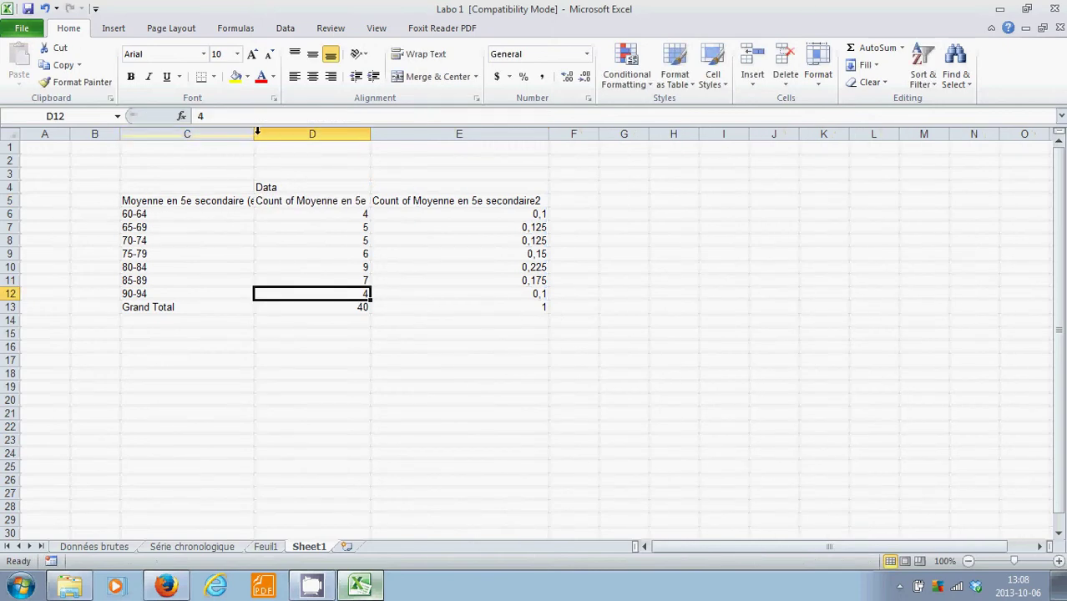
left_click_drag(254, 134, 283, 134)
Replace the count column's heading in D5 with "Nombre d'étudiants".
left_click(352, 200)
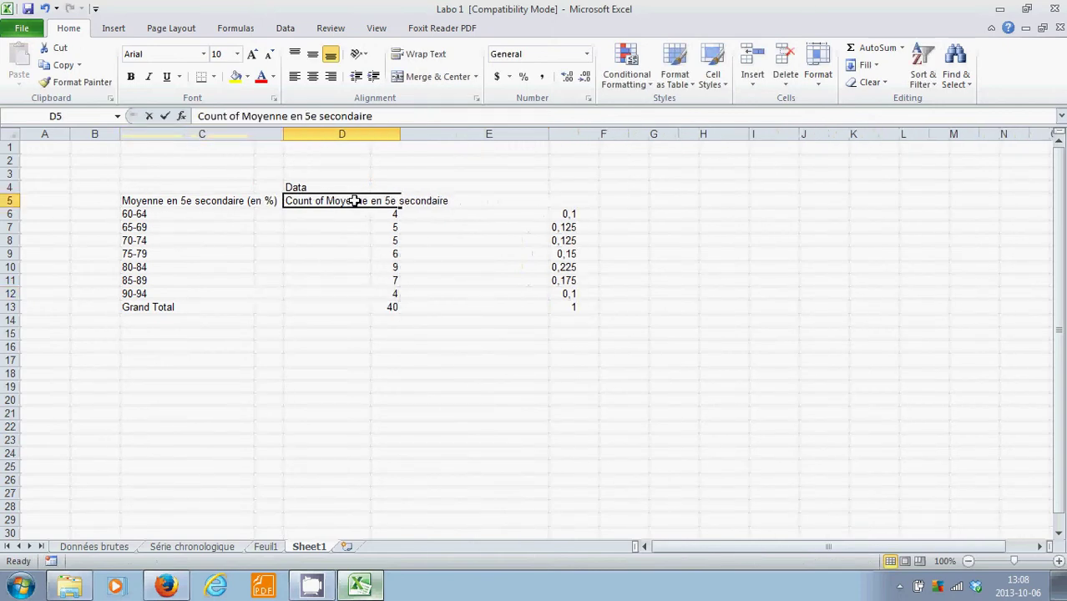
double_click(357, 201)
left_click_drag(444, 200, 290, 201)
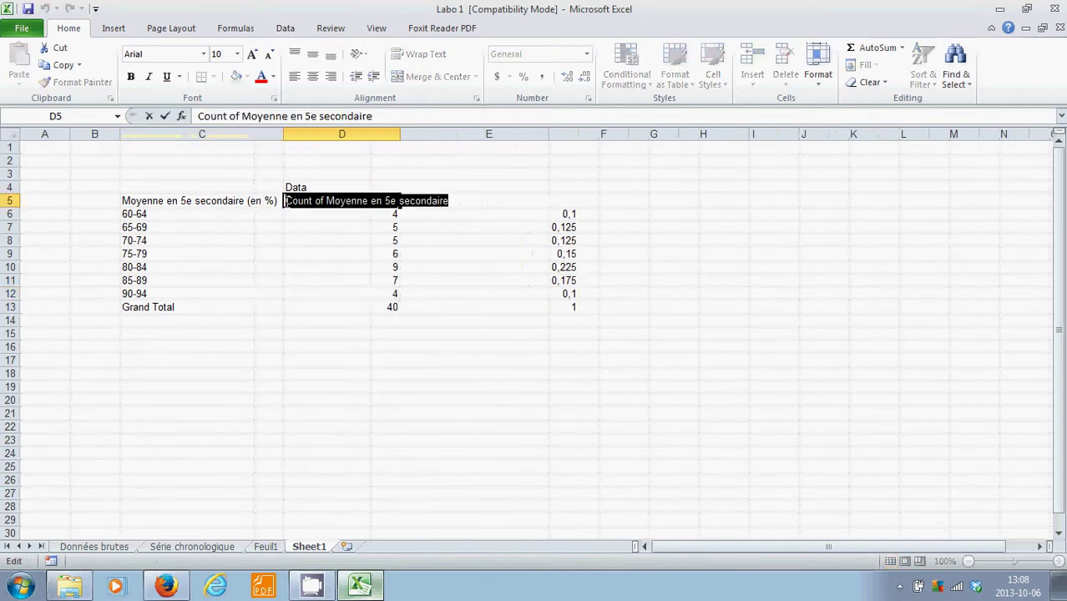
type("Nomb")
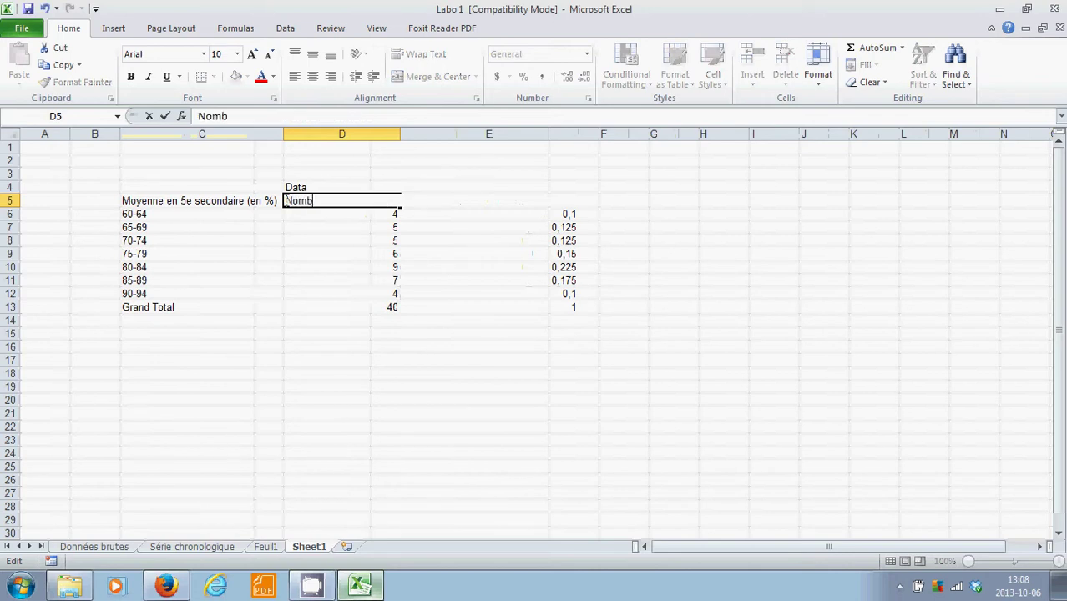
type("re d'étudiants")
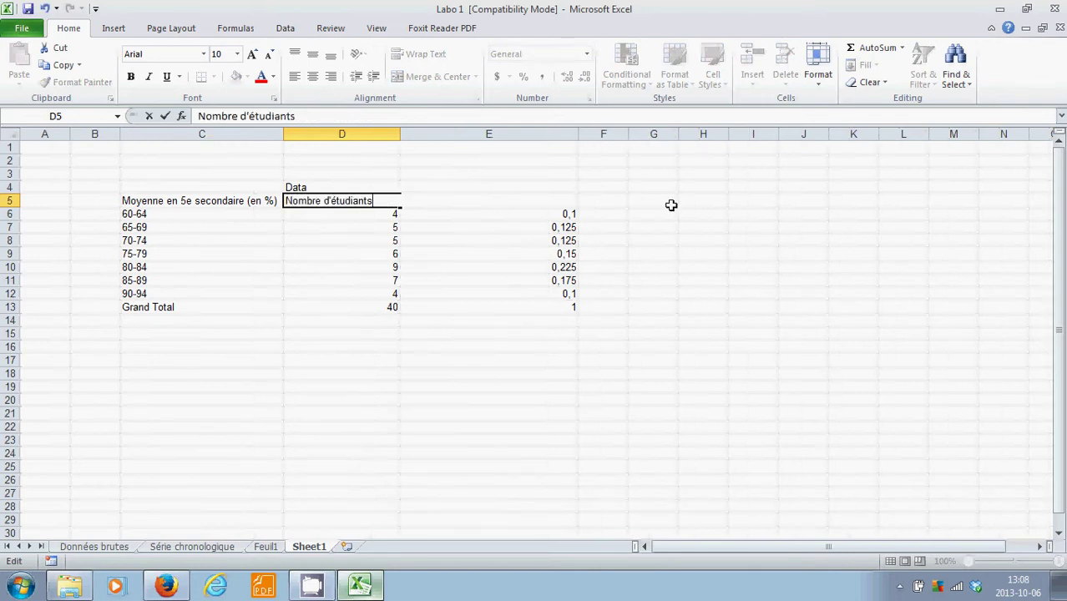
left_click(705, 210)
Replace the heading of the proportion column in E5 with "Pourcentage d'étudiants".
left_click(469, 200)
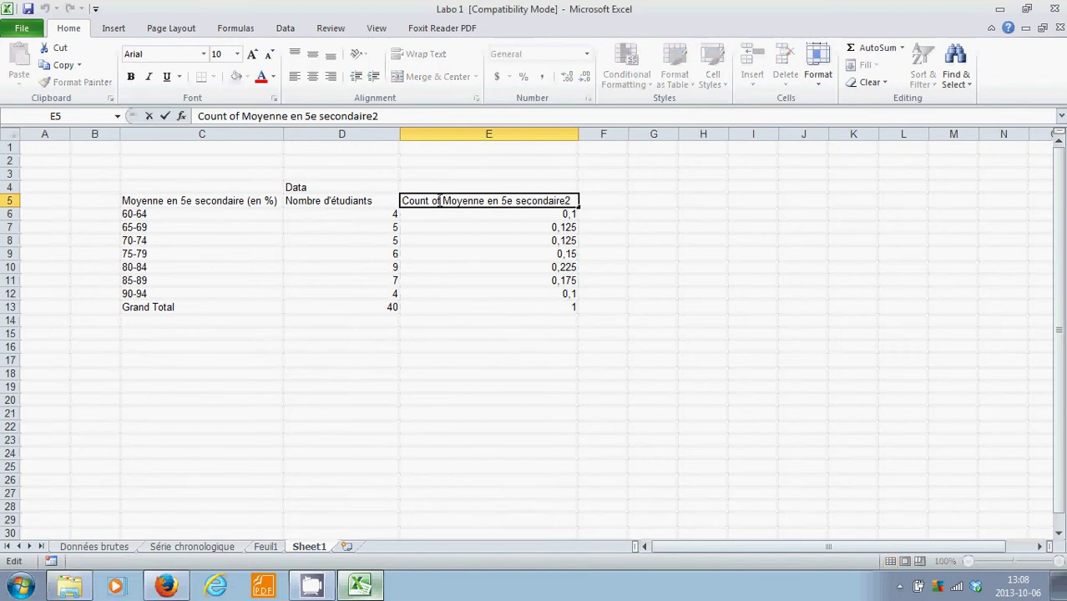
left_click_drag(571, 200, 375, 201)
type("Pourcen")
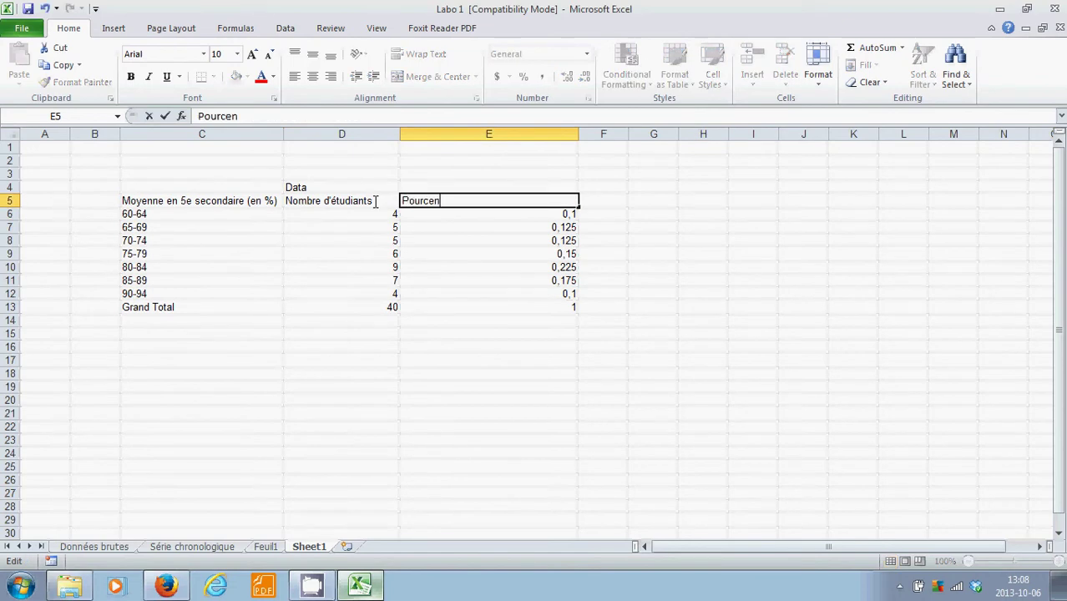
type("tage d'étudiants")
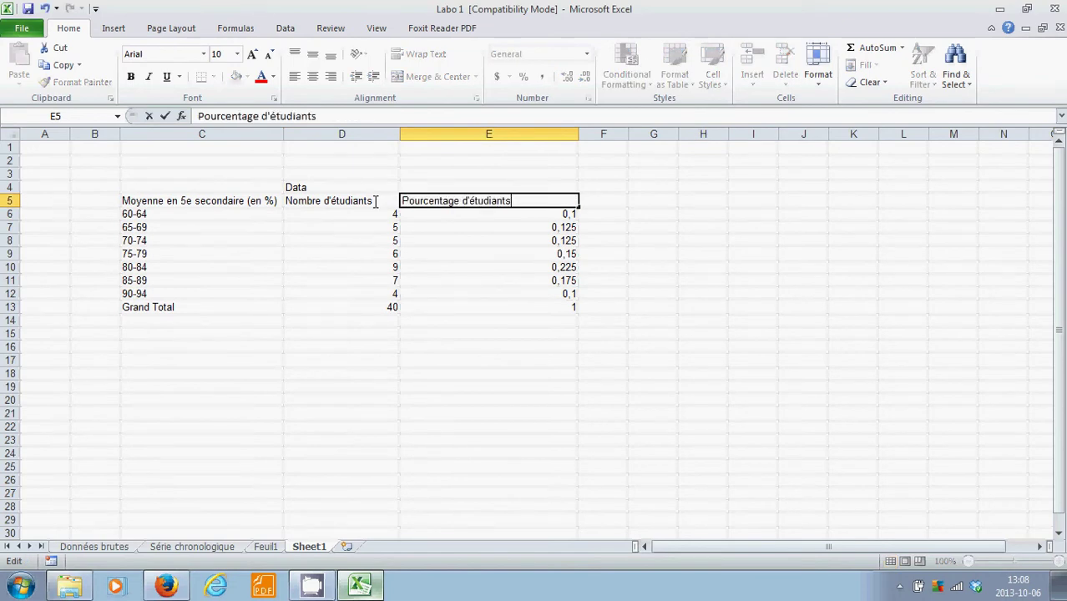
left_click(383, 384)
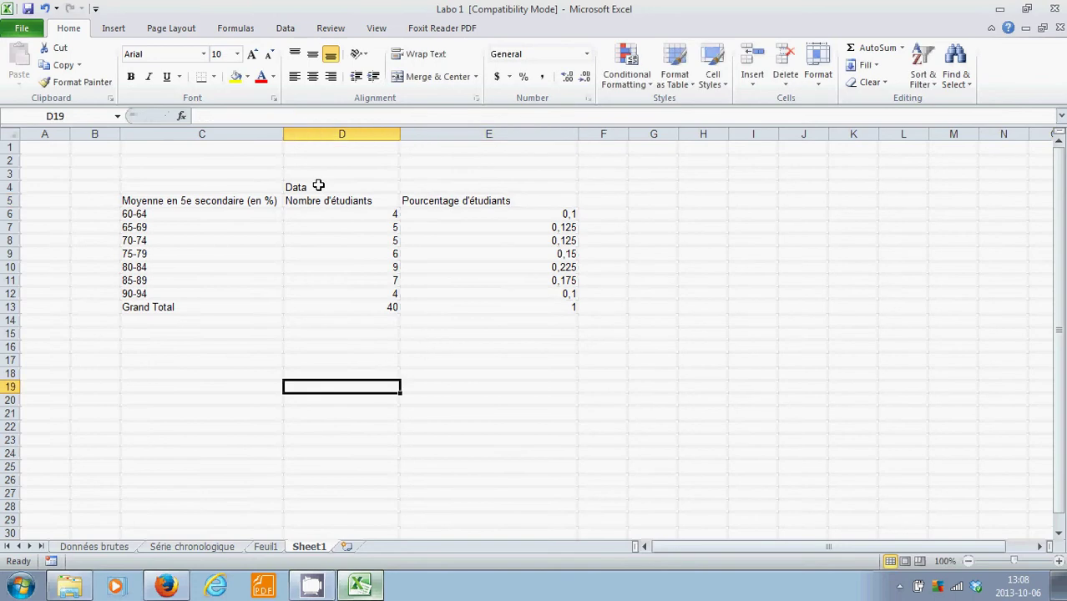
Merge and center cells C4:E4 above the table's headings.
left_click(317, 185)
left_click(236, 186)
left_click_drag(235, 186, 482, 186)
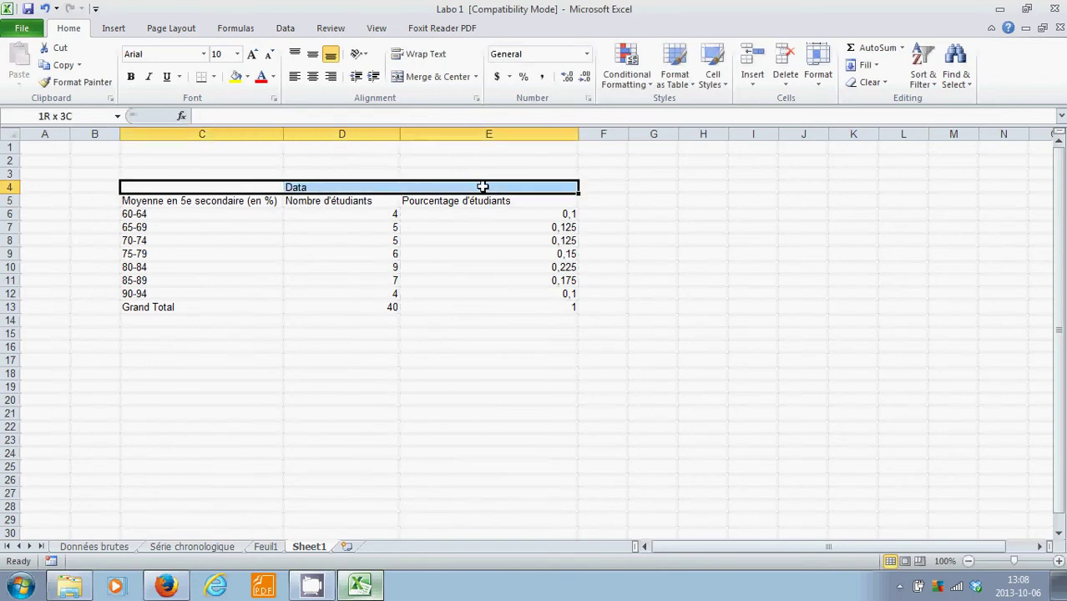
left_click(432, 76)
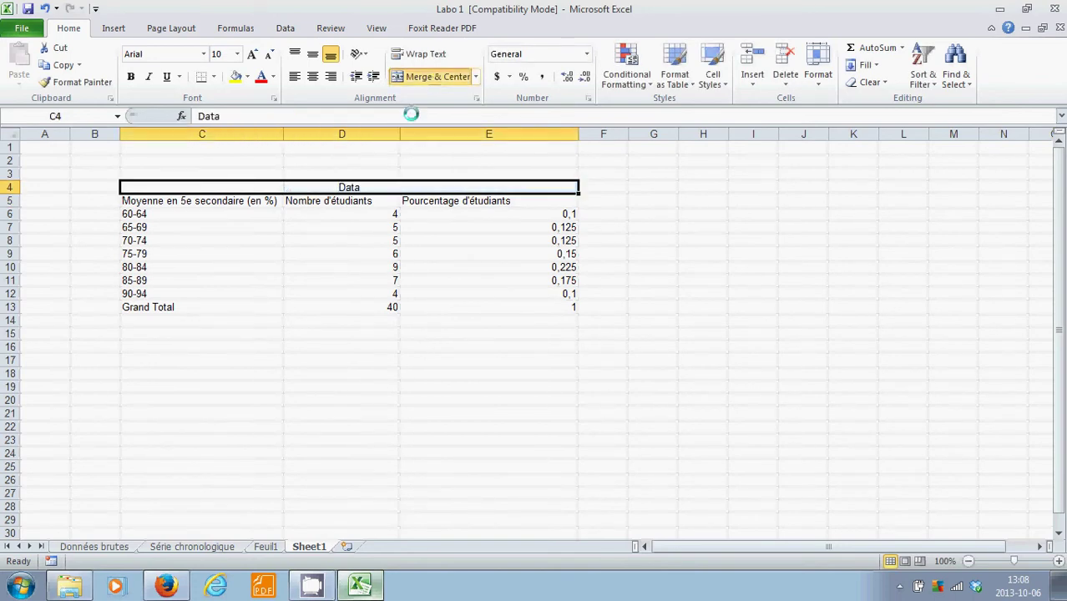
Replace the merged cell's text with the title "Répartition de 40 étudiants québécois de niveau collégial, selon la moyenne en 5e".
double_click(385, 186)
key("BackSpace")
key("BackSpace")
key("BackSpace")
key("BackSpace")
type("R")
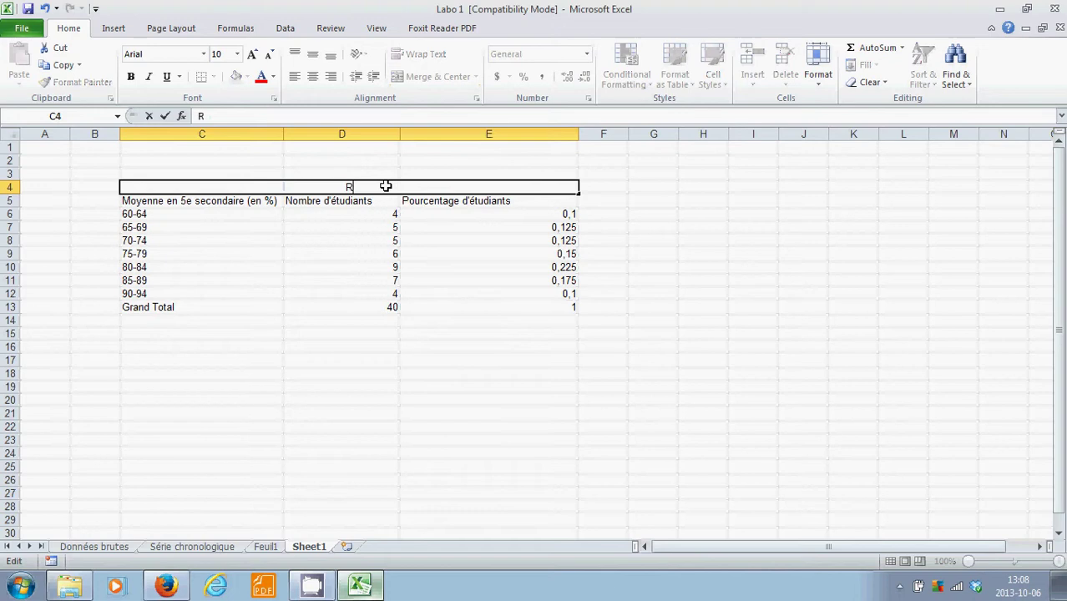
type("épartition")
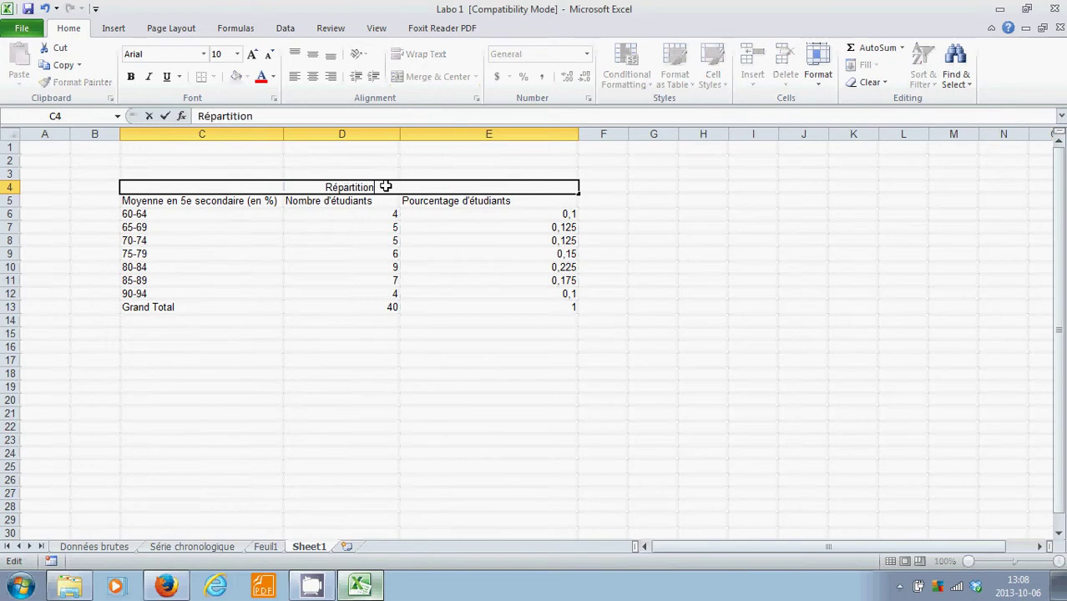
type(" de 40 é")
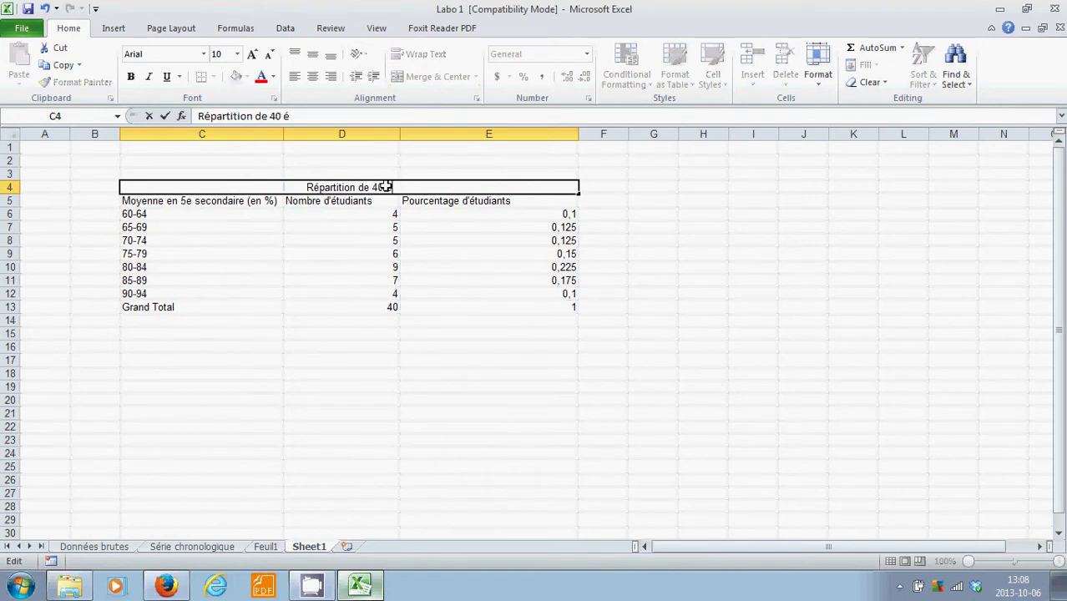
type("tudiants ")
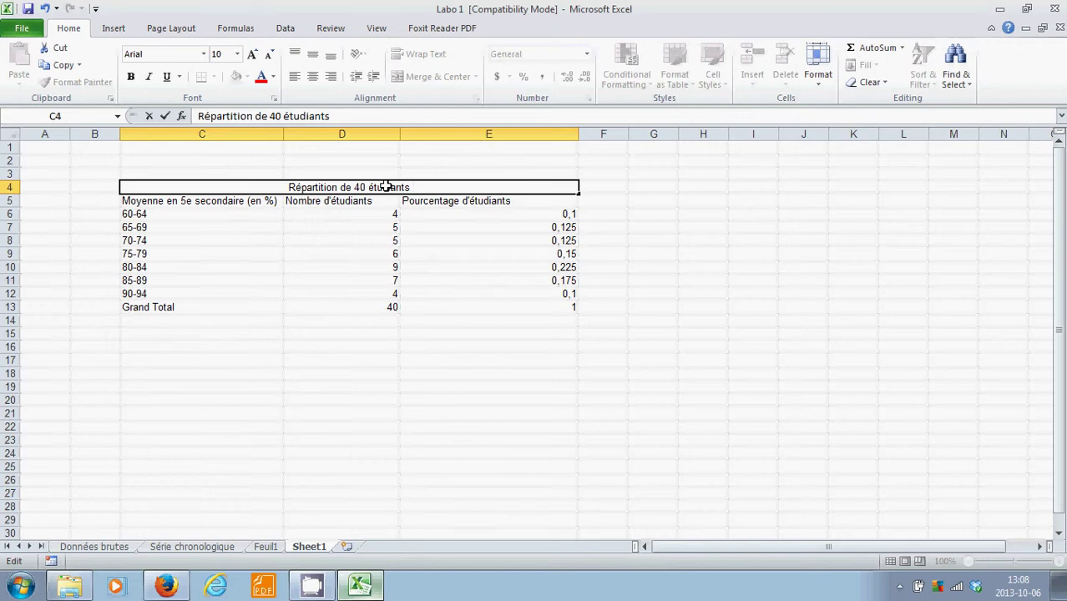
type("qué")
key("BackSpace")
key("BackSpace")
type("québé")
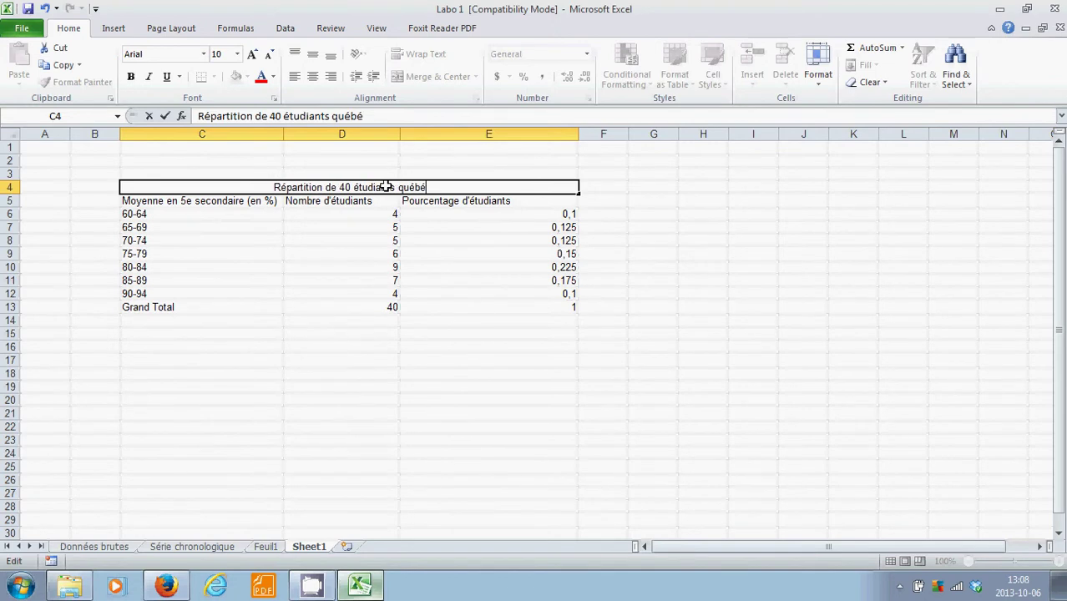
type("cois de nivea")
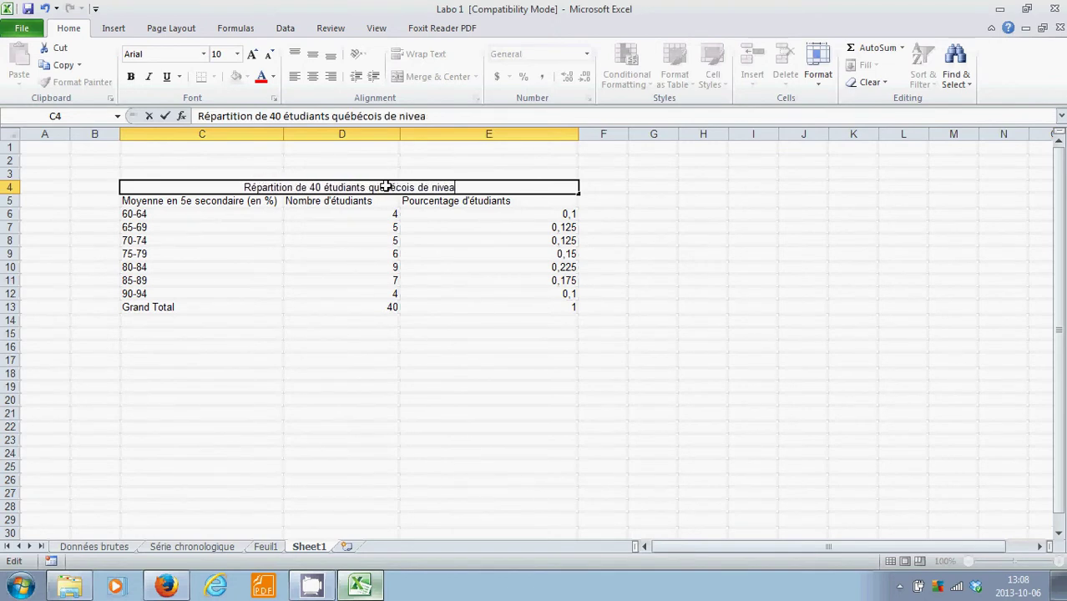
type("u collégial")
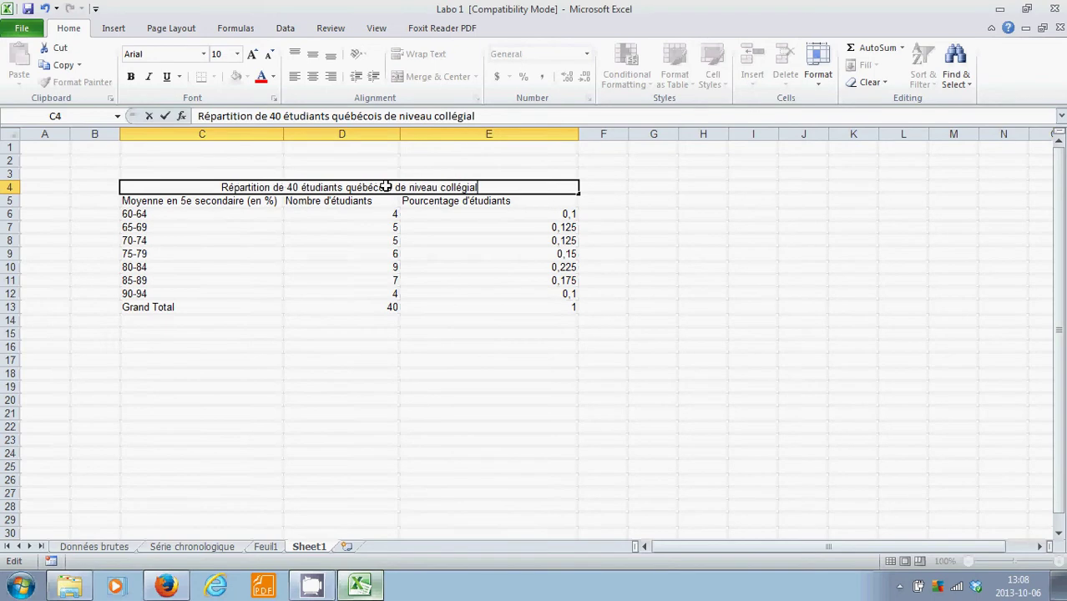
type(", selon")
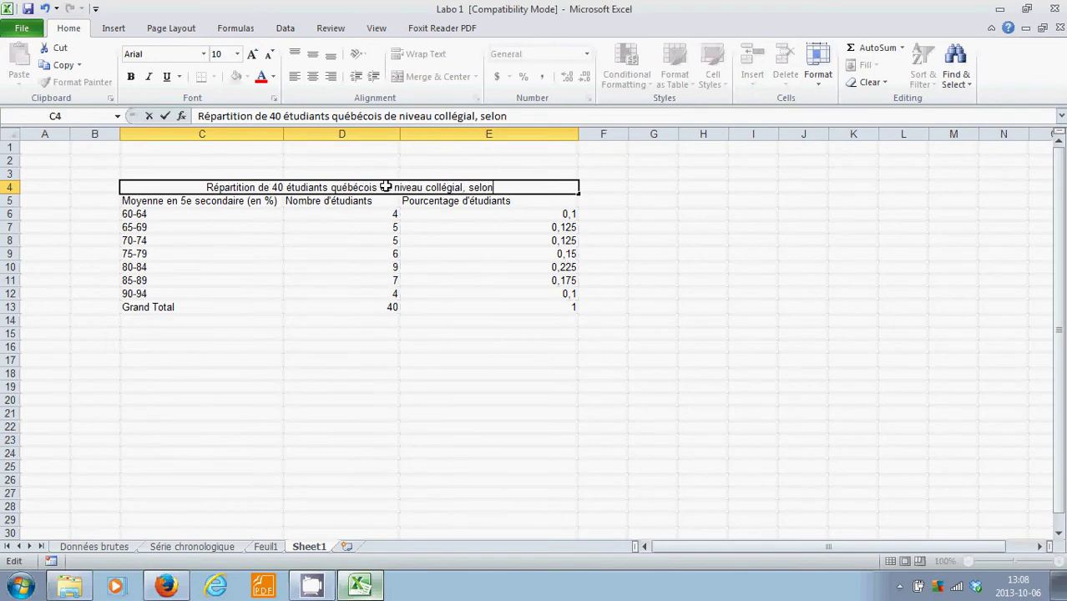
type(" la moyenne ")
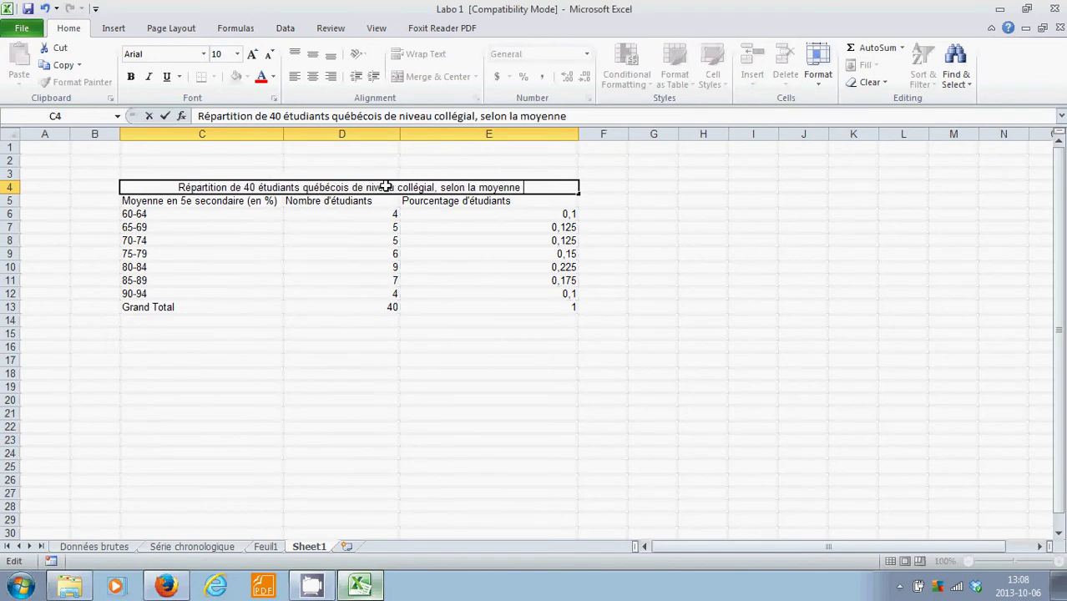
type("en 5e")
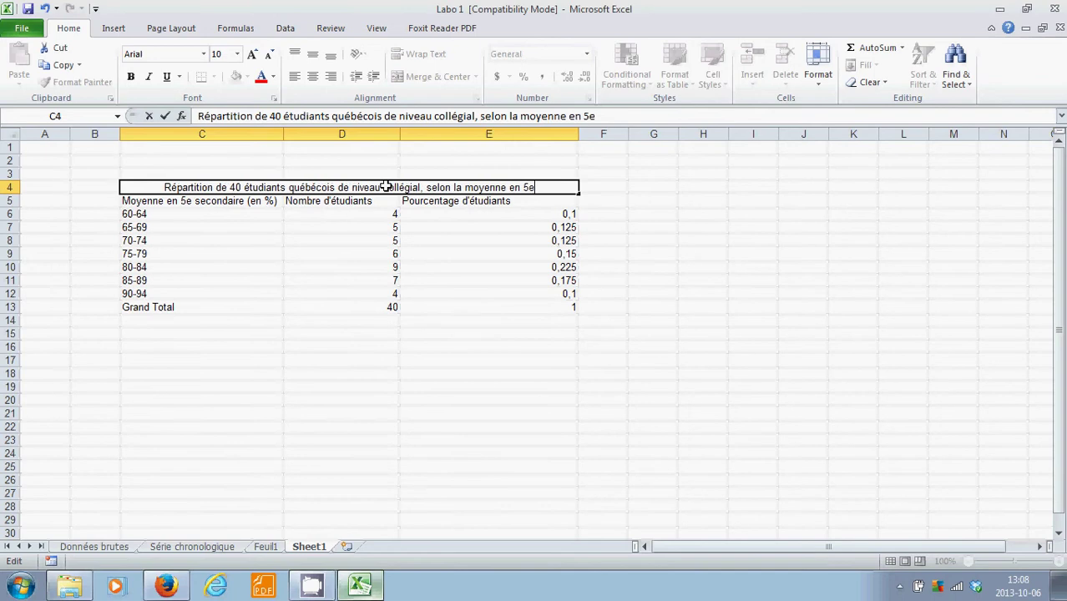
Format the "e" after the 5 in the table's title as superscript.
right_click(530, 187)
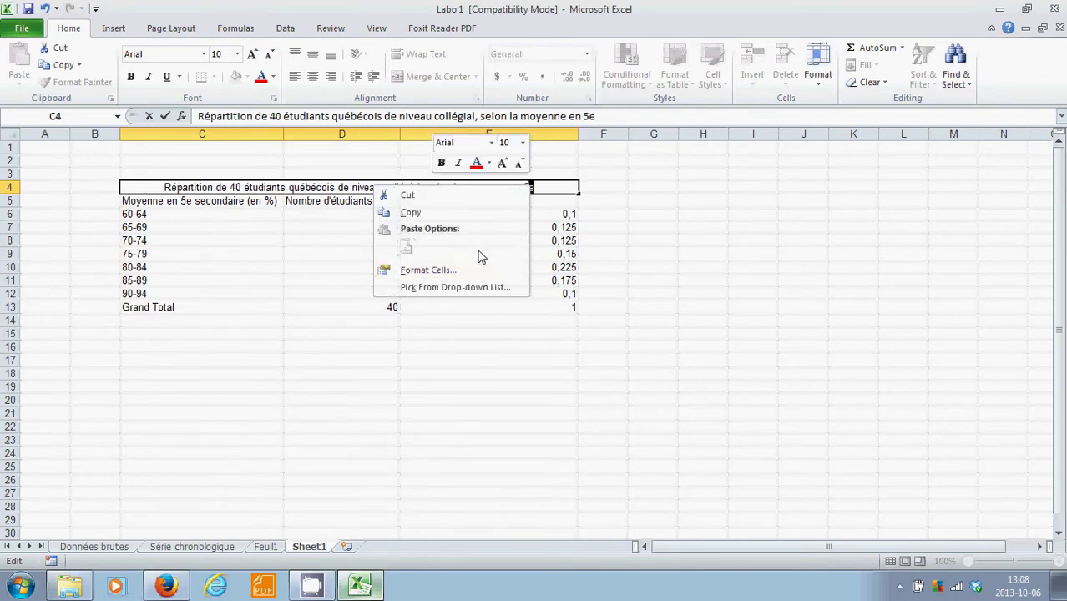
left_click(551, 193)
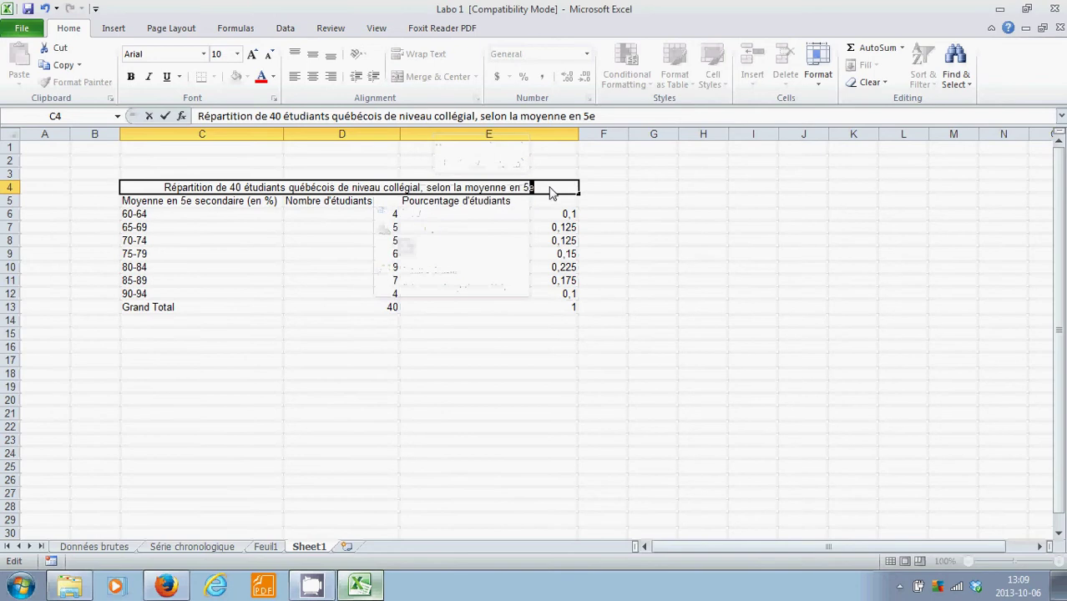
right_click(531, 187)
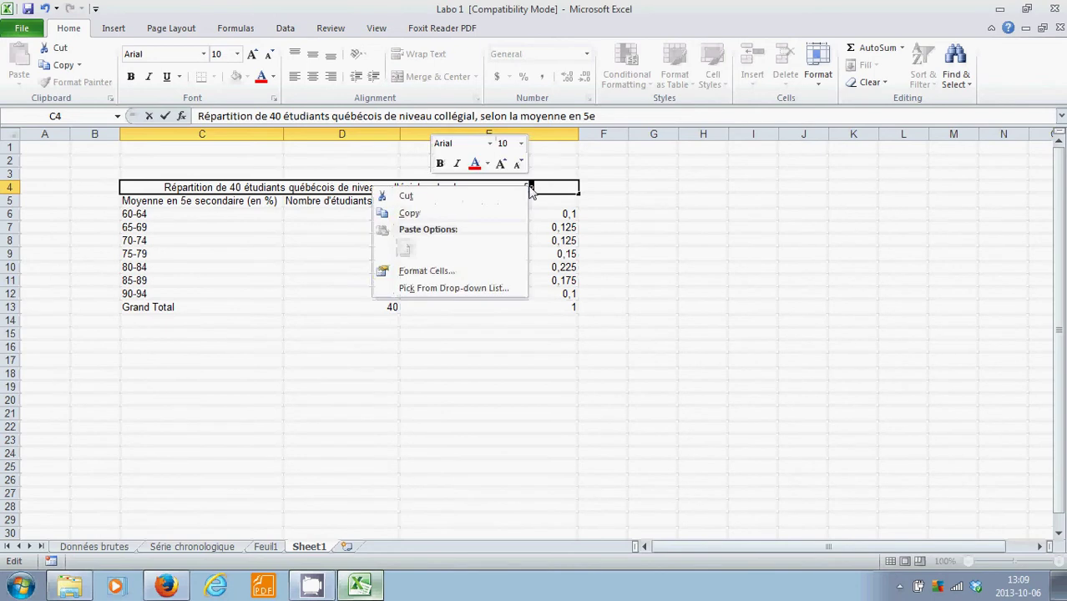
left_click(498, 270)
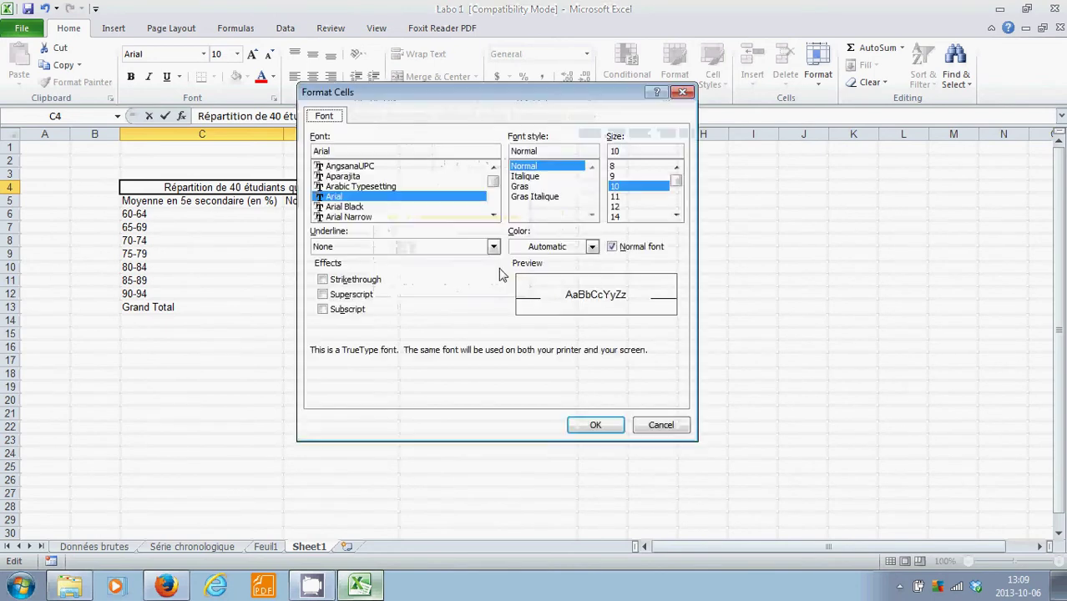
left_click(323, 295)
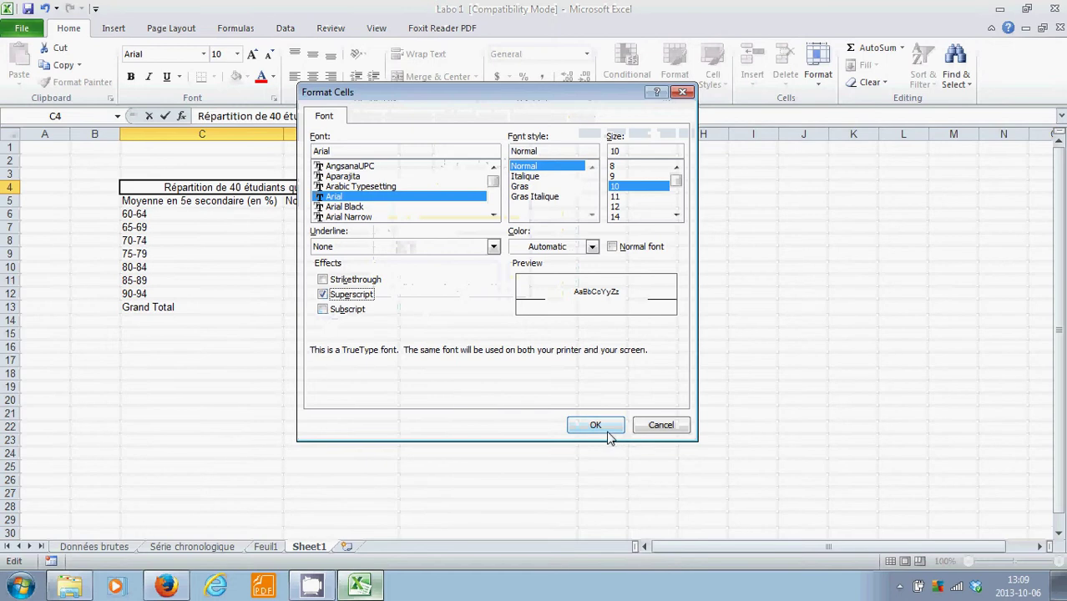
left_click(609, 429)
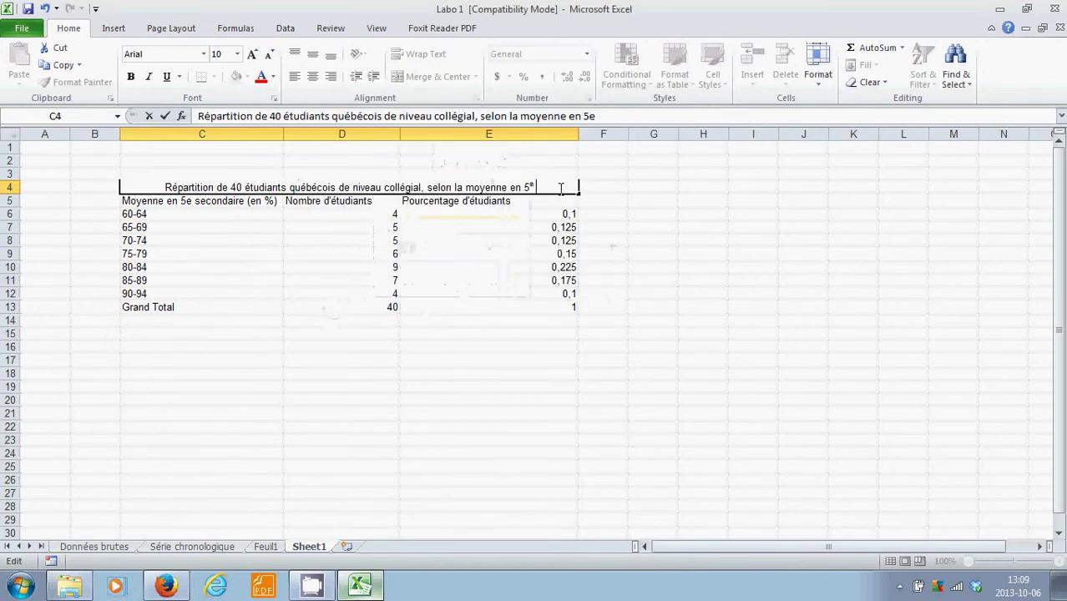
type("sec")
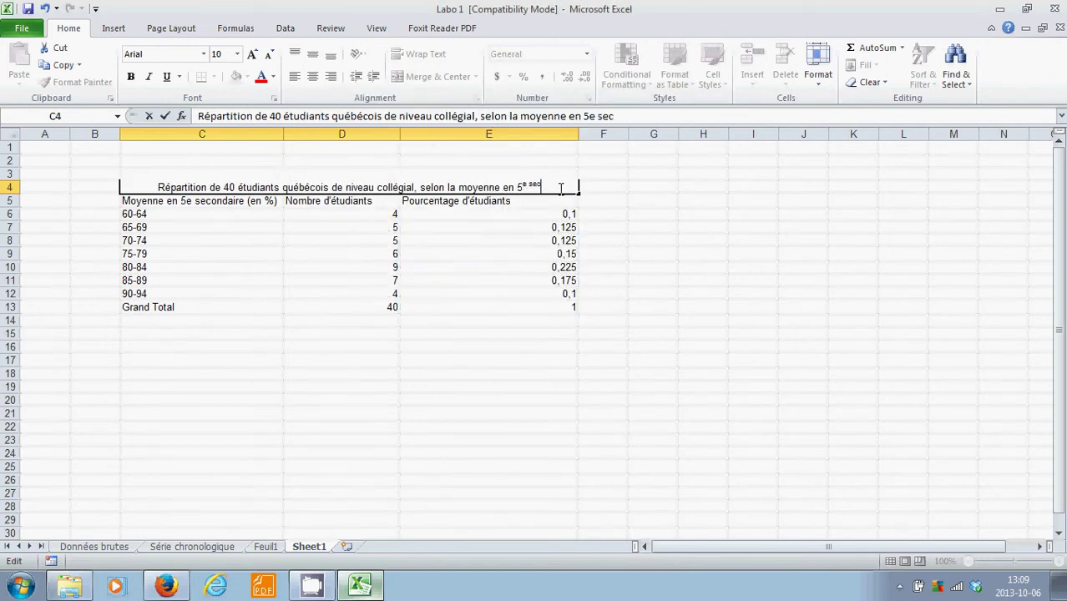
key("BackSpace")
key("BackSpace")
key("BackSpace")
key("BackSpace")
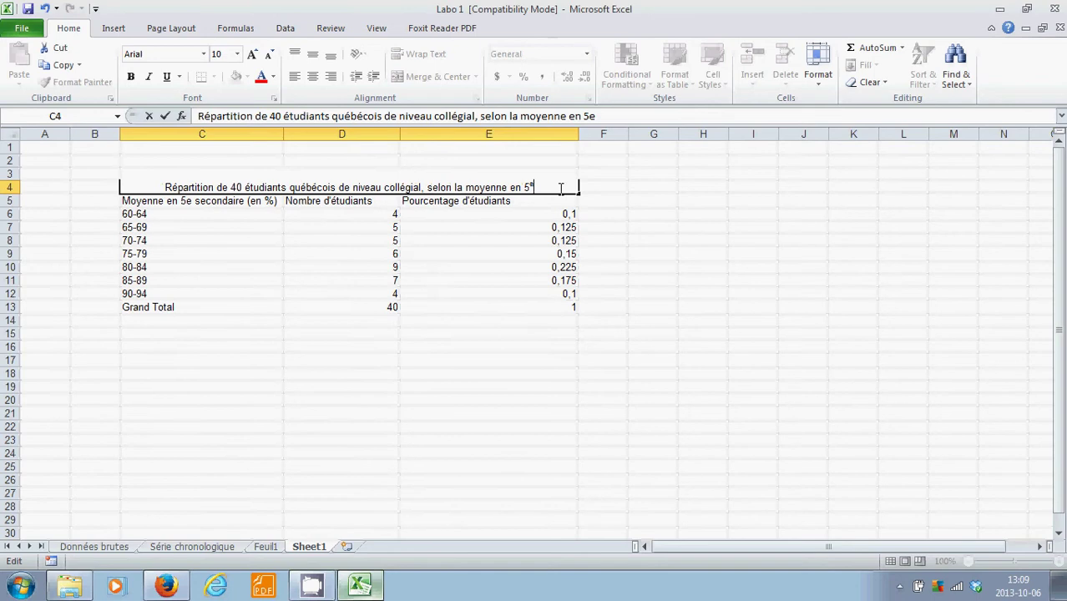
Turn off superscript for the text that follows "5e" and complete the title with "secondaire.".
right_click(561, 188)
left_click(410, 274)
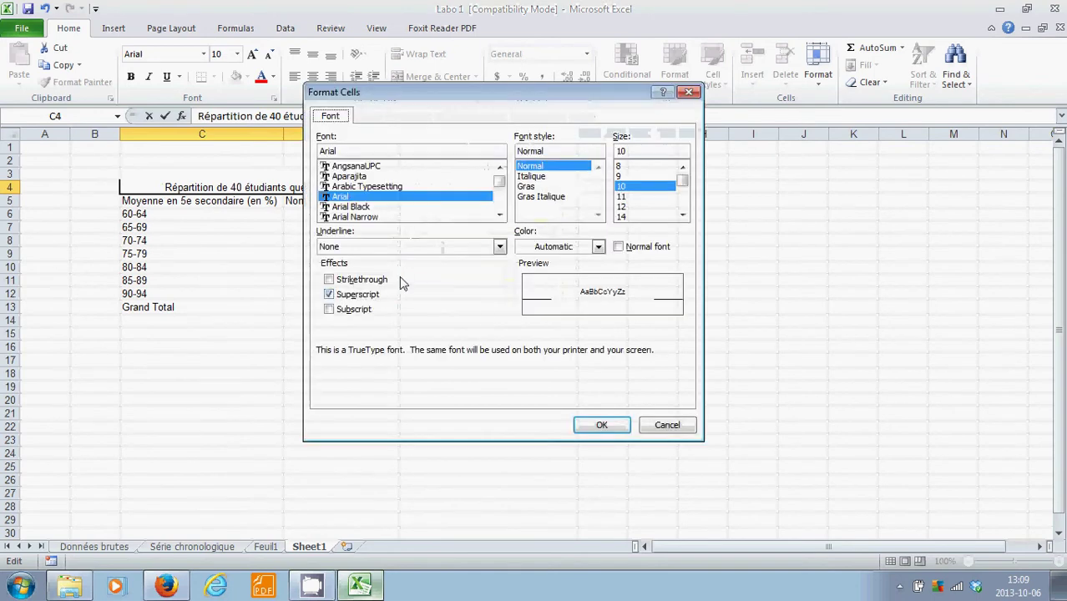
left_click(364, 297)
left_click(600, 426)
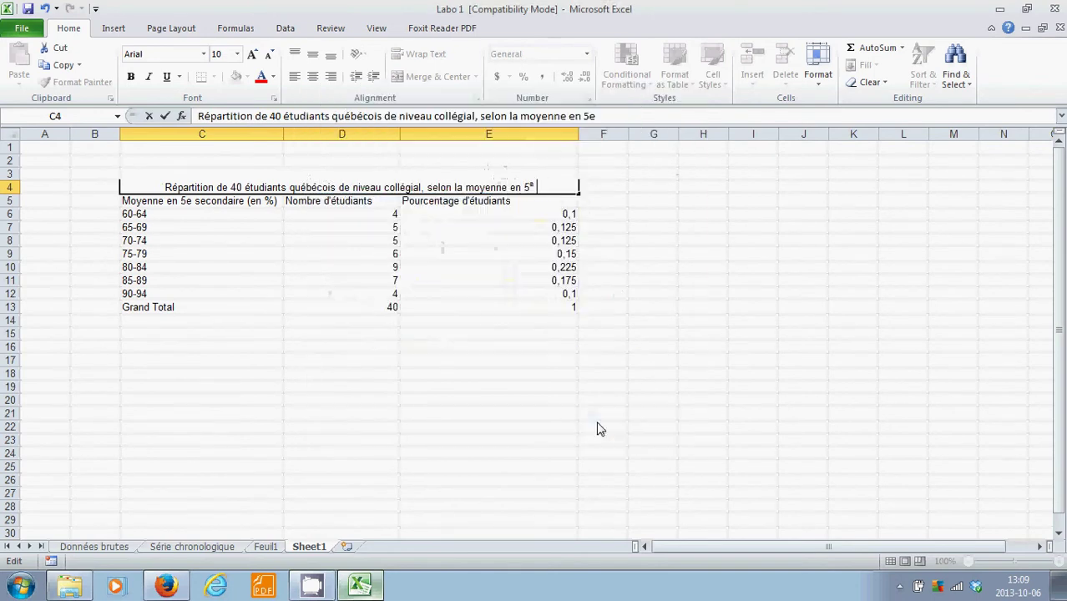
type("secondair")
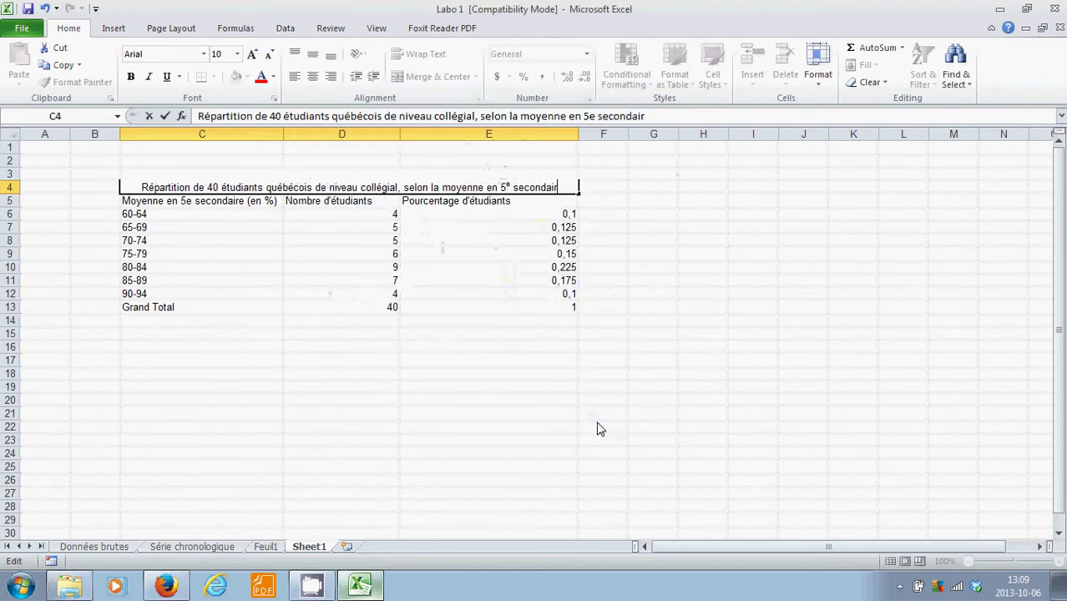
type("e.")
left_click(452, 400)
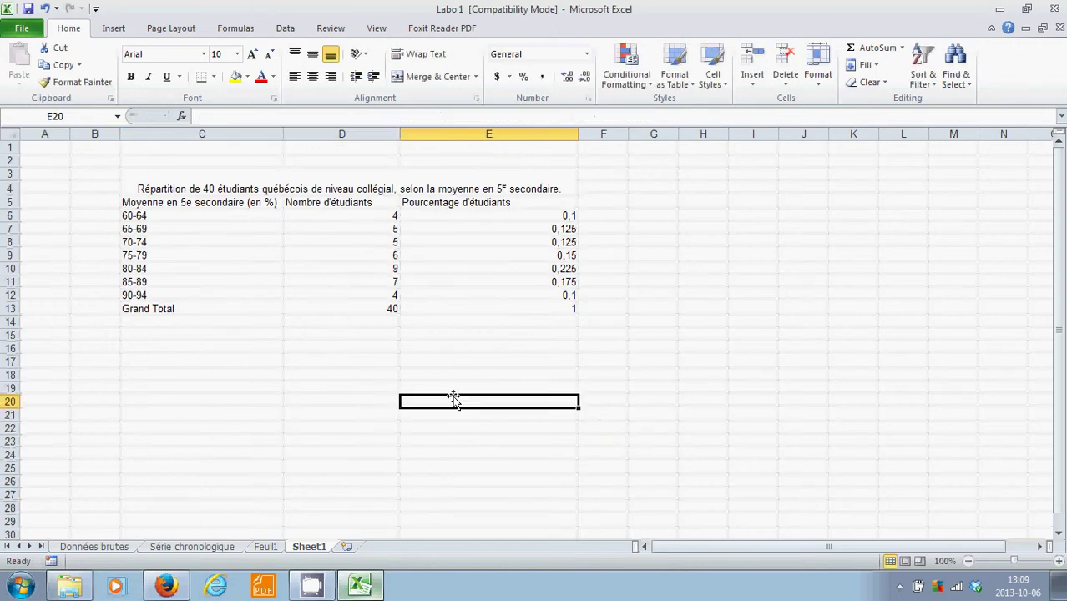
Merge and center cells C14:E14 below the table's total row.
left_click(240, 326)
left_click_drag(319, 320, 511, 317)
right_click(511, 318)
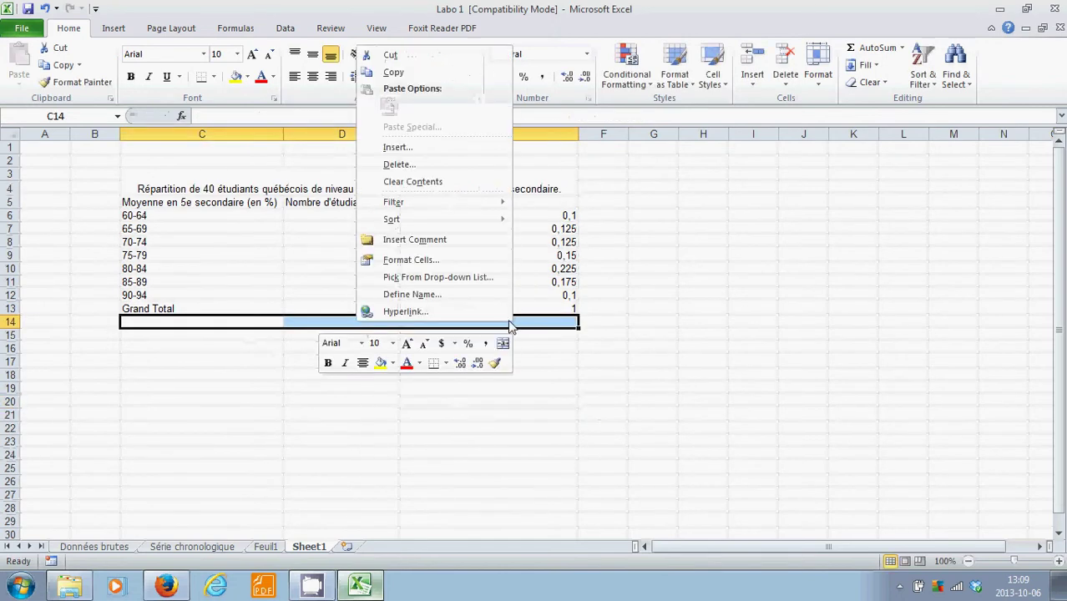
left_click(460, 147)
left_click(430, 77)
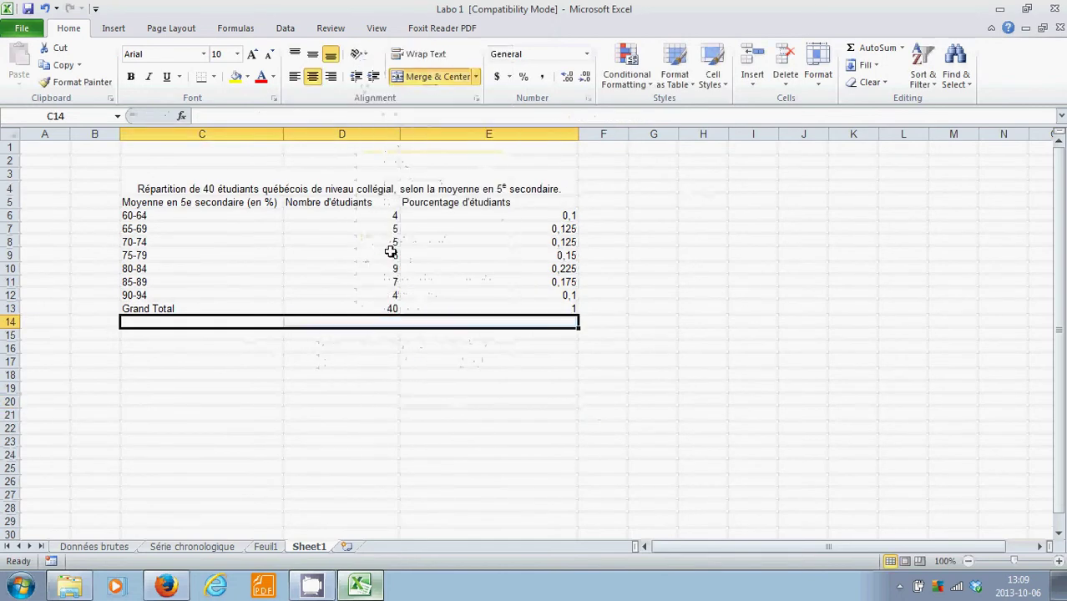
Enter the source note "Source: manuel de laboratoire Excel." in the merged cell below the table.
type("Sou")
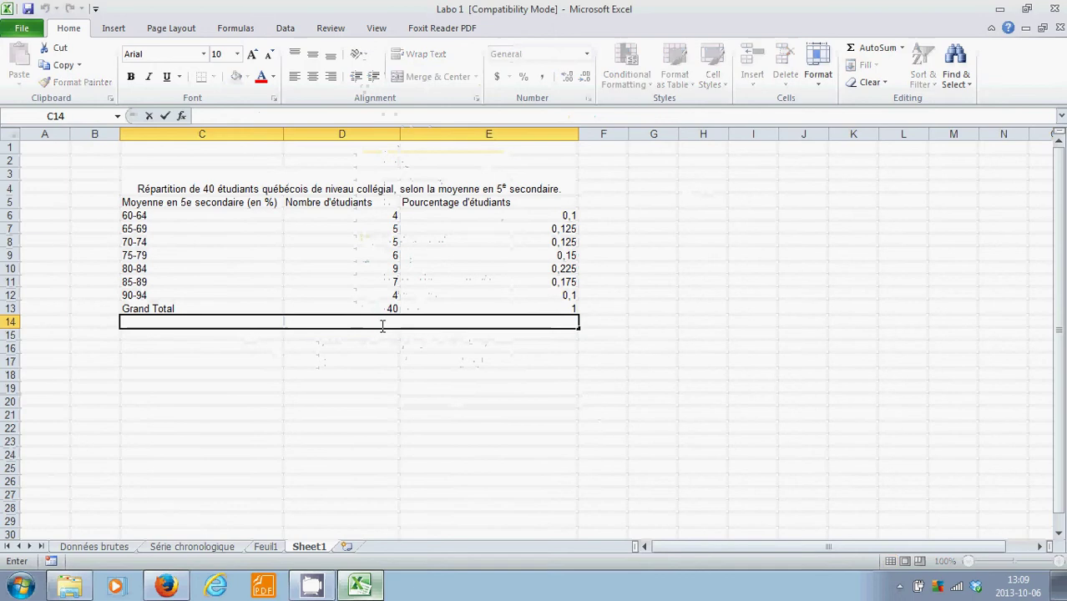
type("rce")
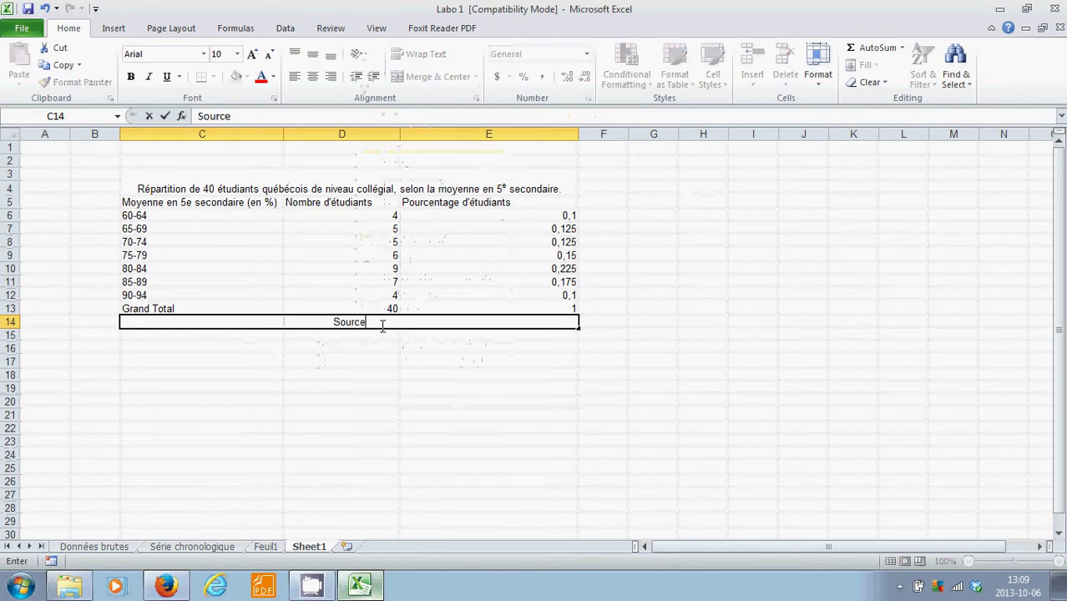
type(": m")
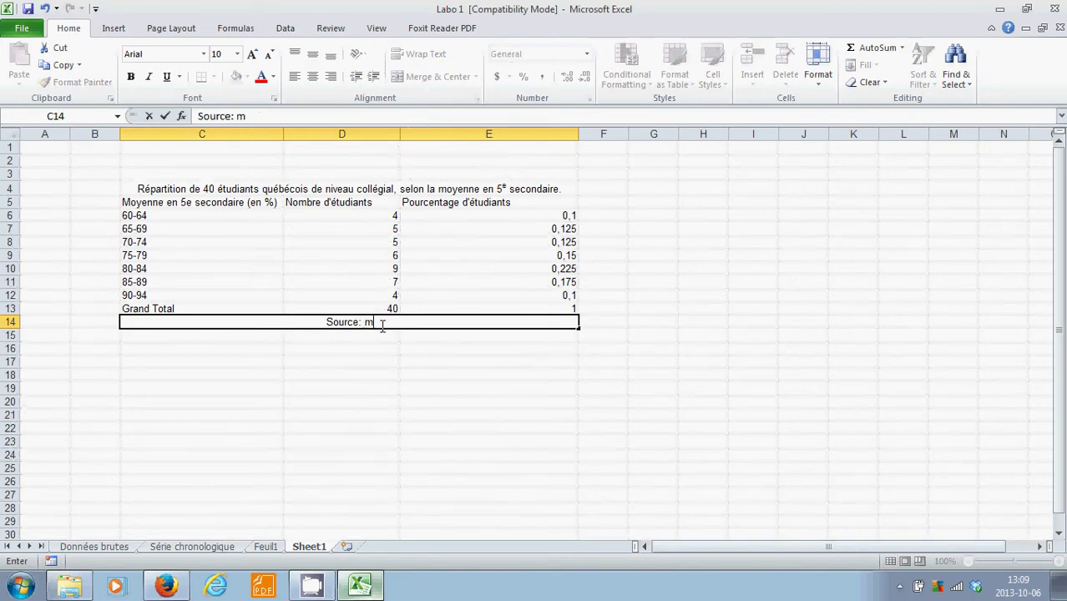
key("BackSpace")
type("manuiel")
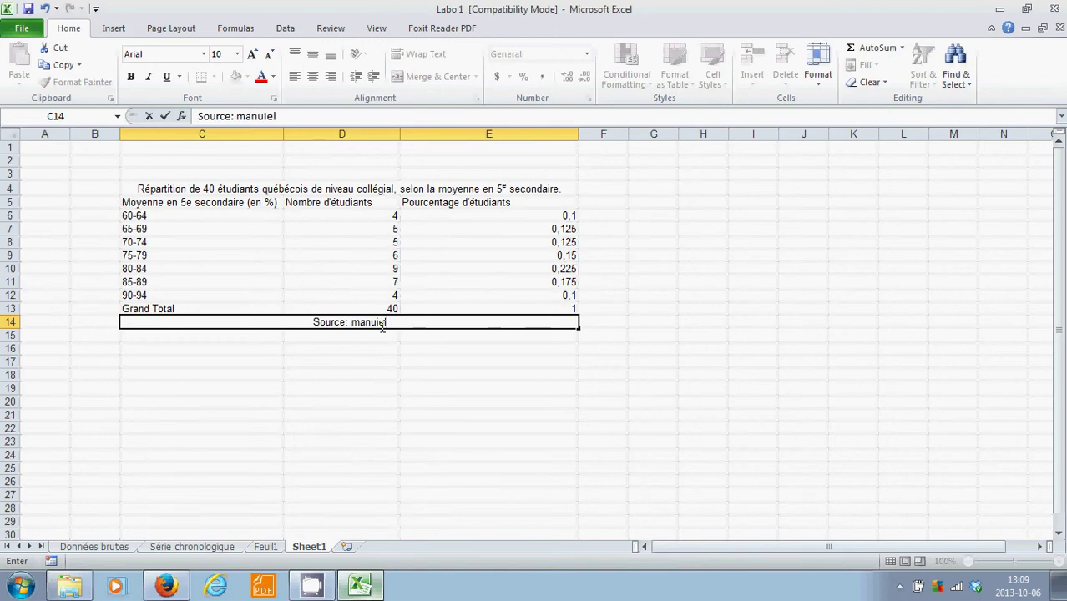
key("BackSpace")
key("BackSpace")
key("BackSpace")
type("el de")
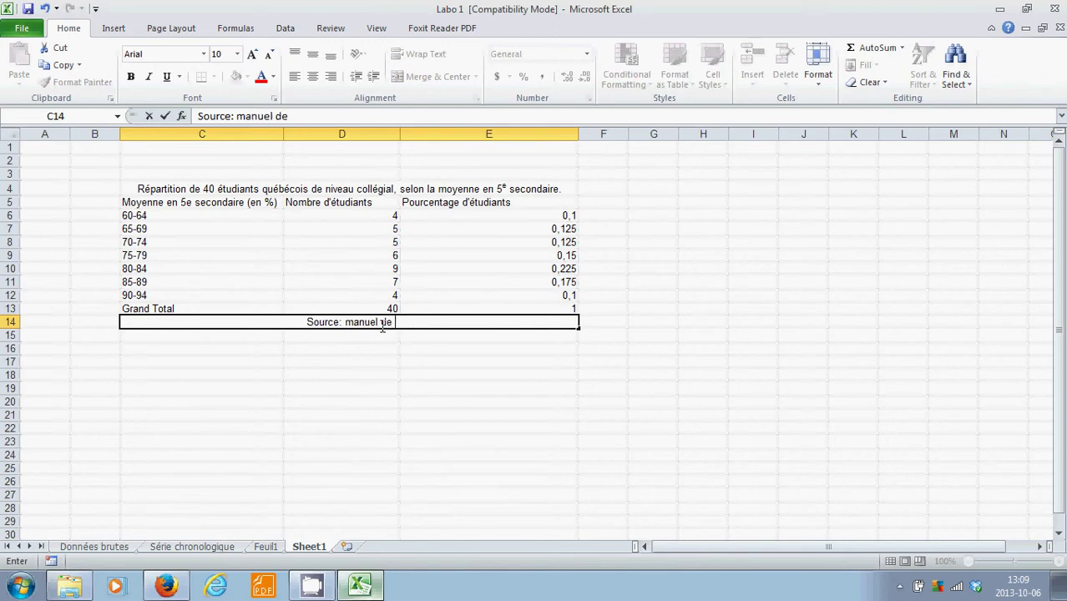
type(" labora")
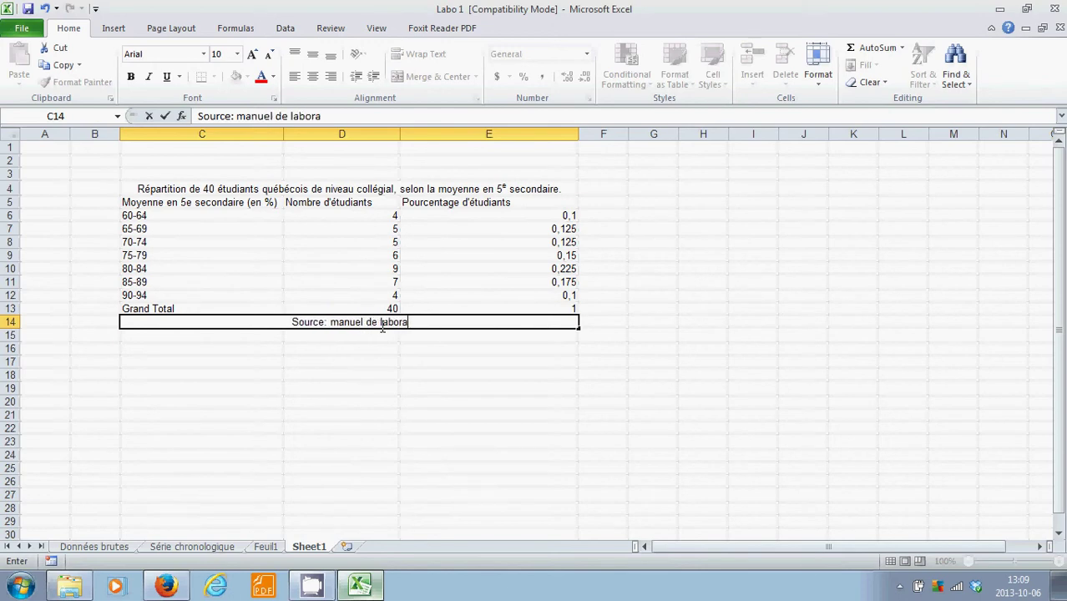
type("toire excel")
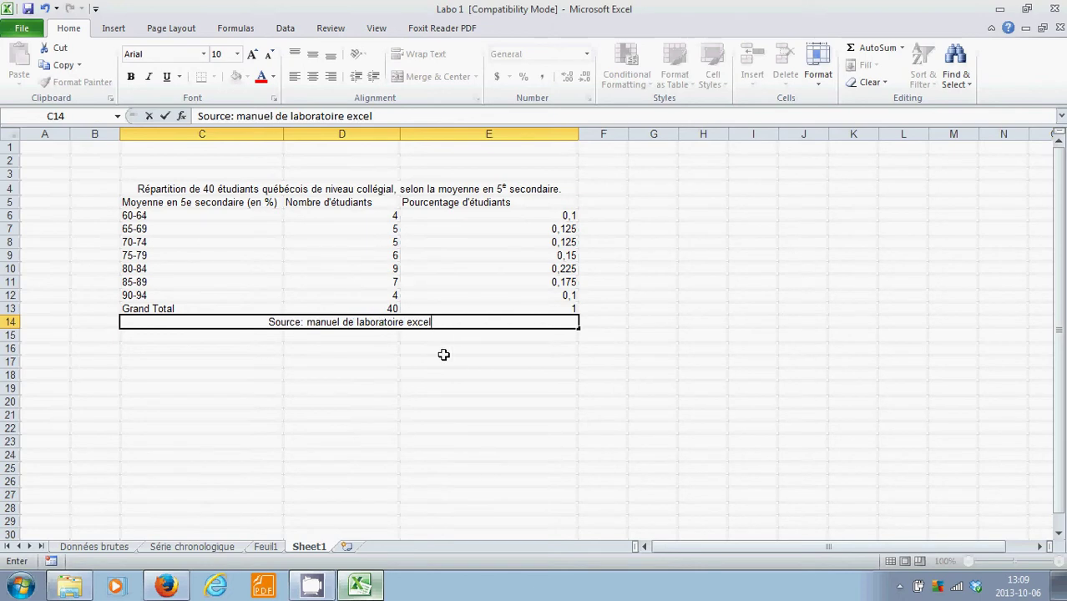
left_click(411, 324)
key("BackSpace")
type("Excel")
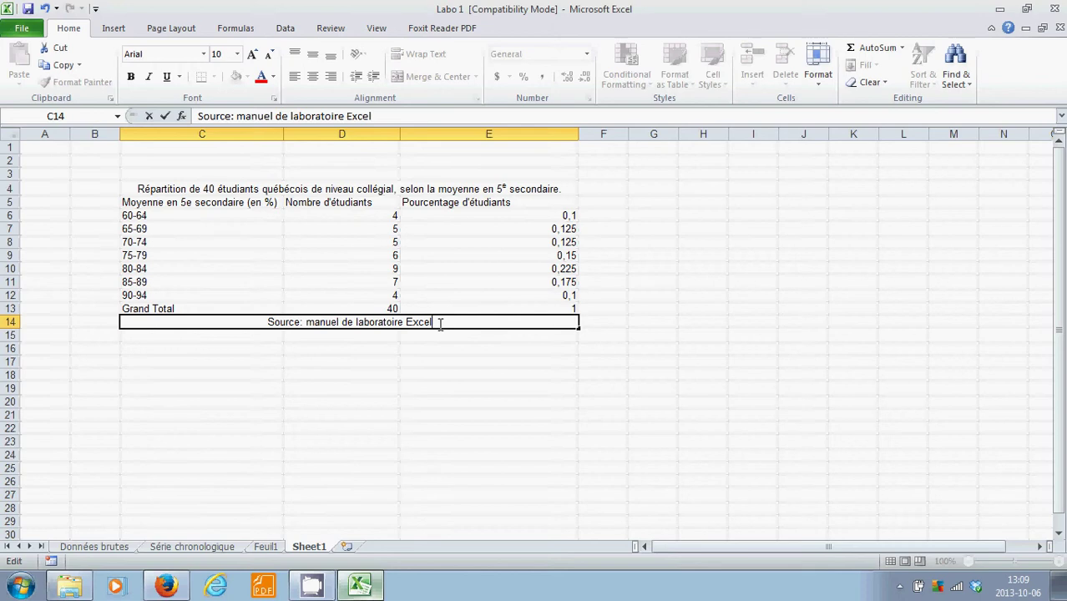
type(".")
left_click(376, 392)
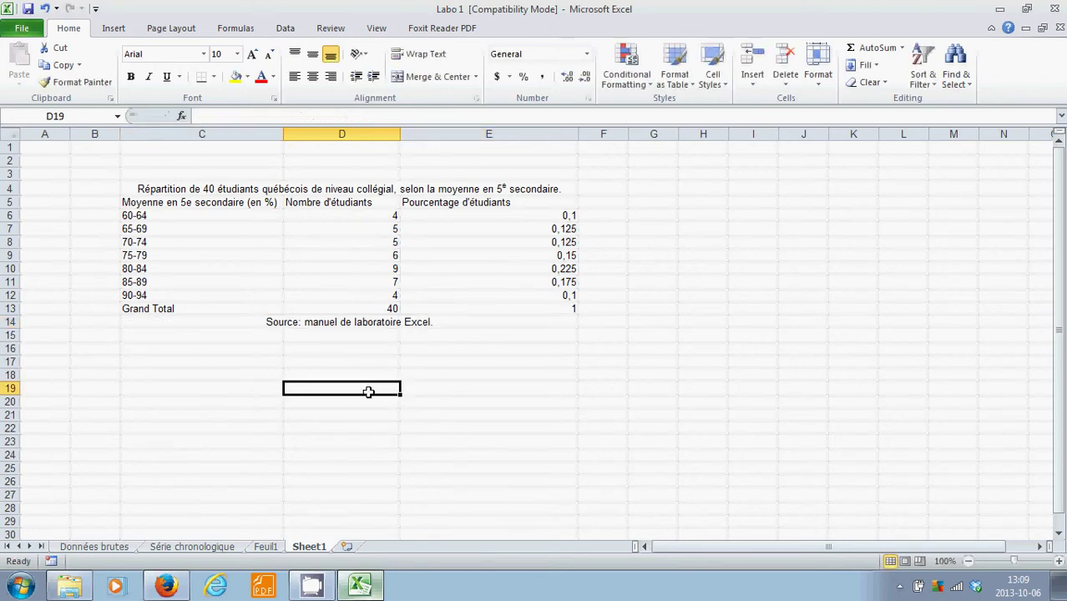
Apply all borders to the table range C5:E13.
left_click_drag(159, 205, 500, 310)
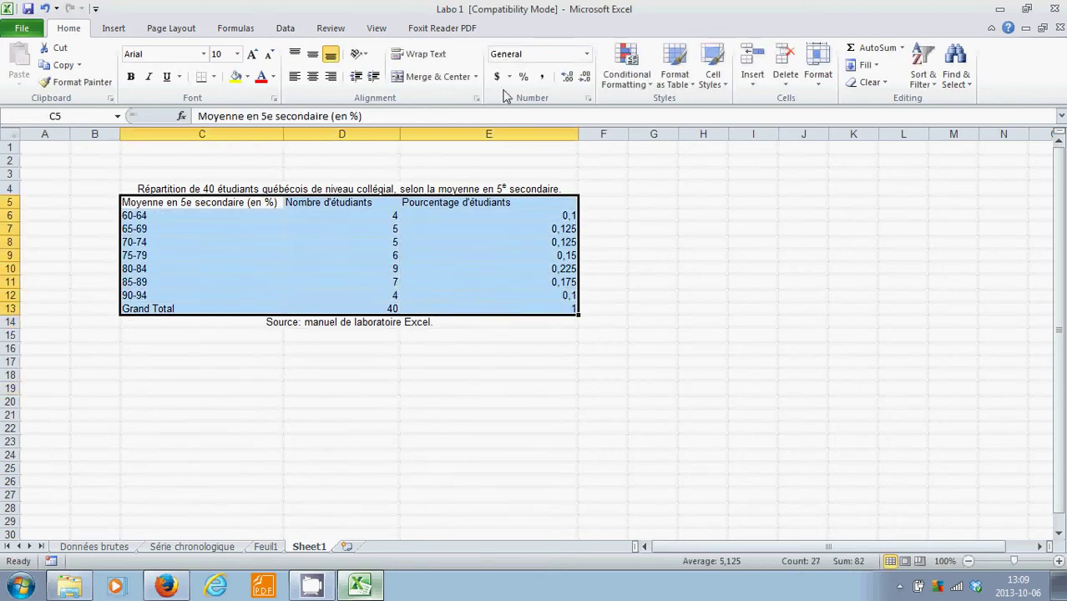
left_click(213, 77)
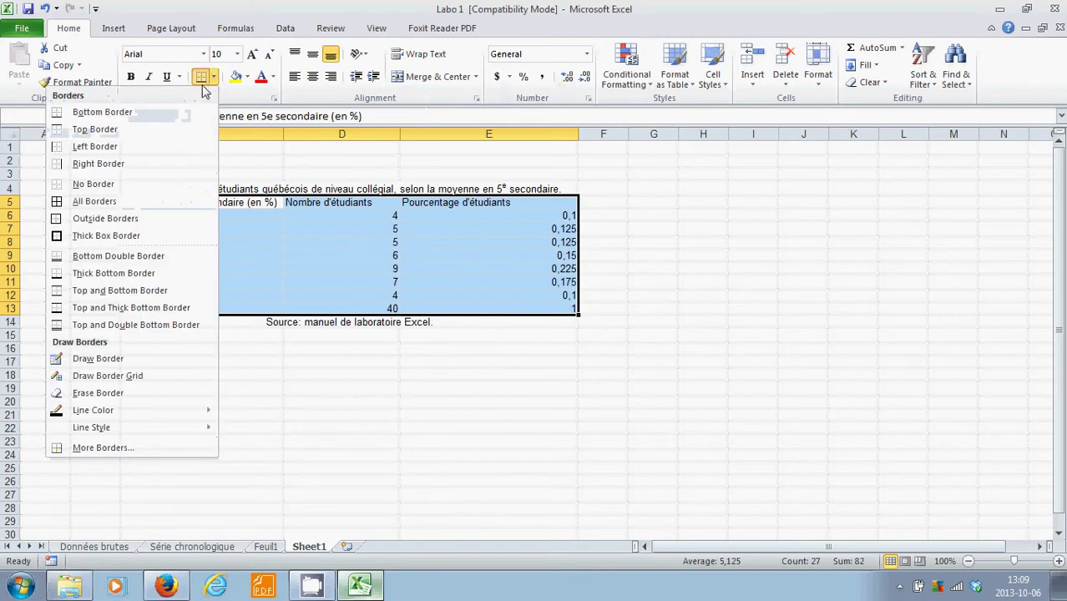
left_click(142, 200)
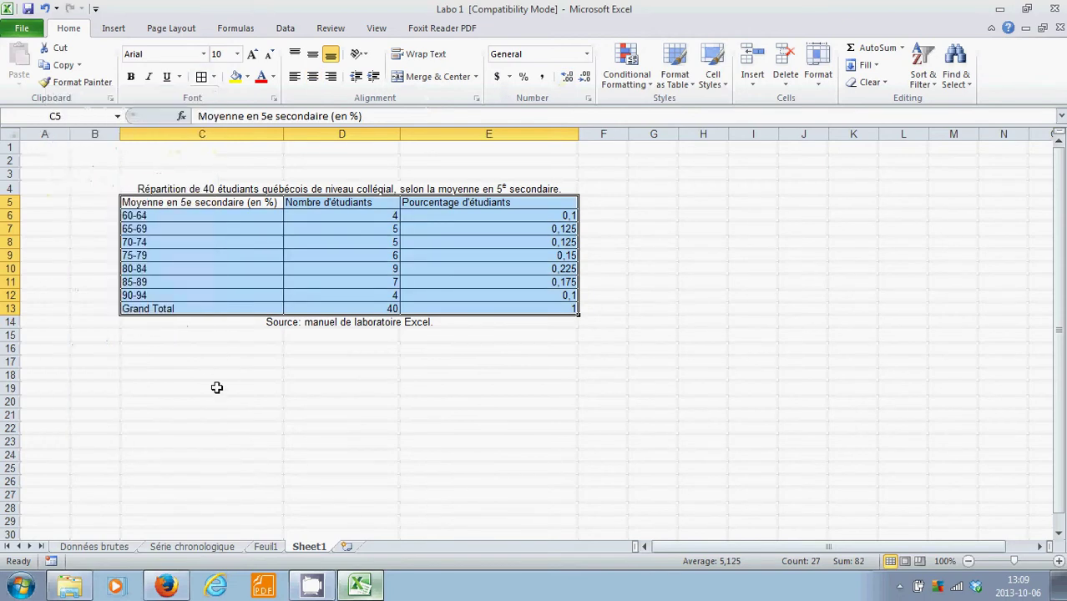
left_click(215, 386)
Center the contents of the table range C5:E13 horizontally.
left_click_drag(247, 203, 574, 308)
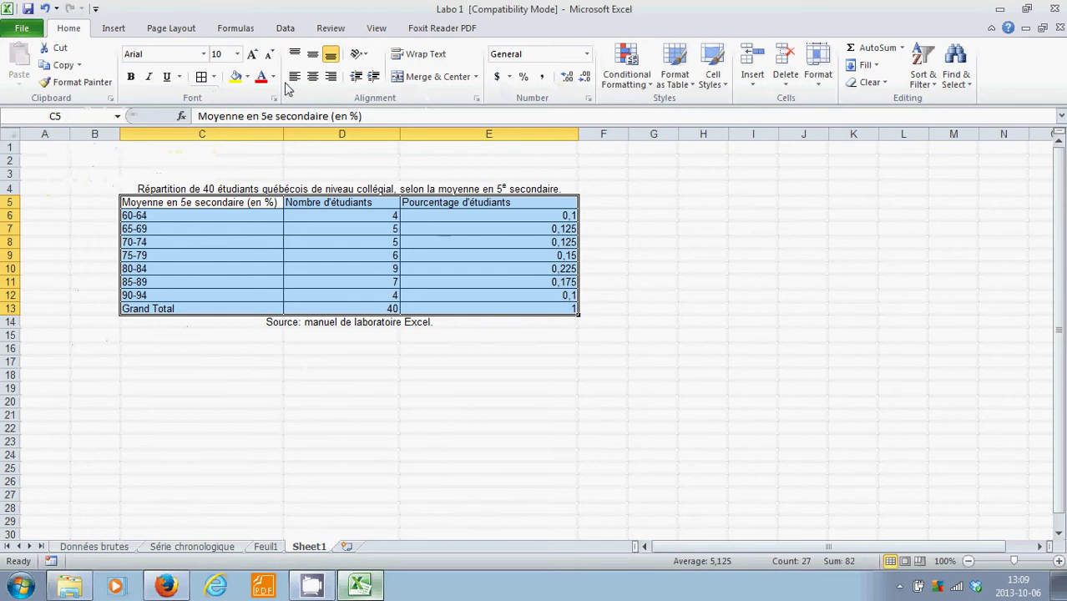
left_click(312, 76)
left_click(492, 360)
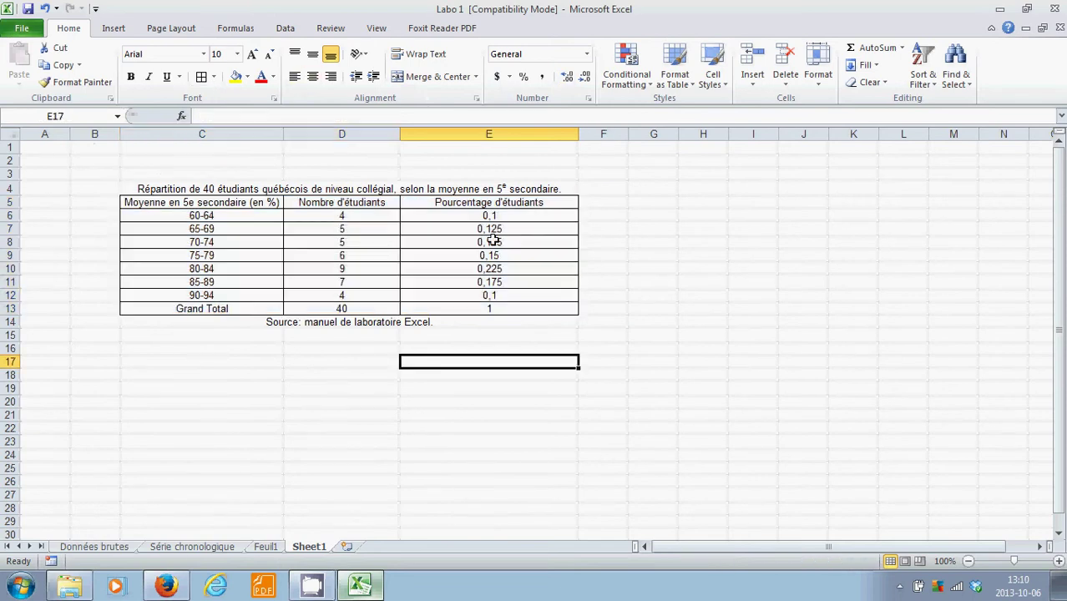
Format the proportions in E6:E13 as percentages with one decimal place.
left_click_drag(490, 214, 494, 306)
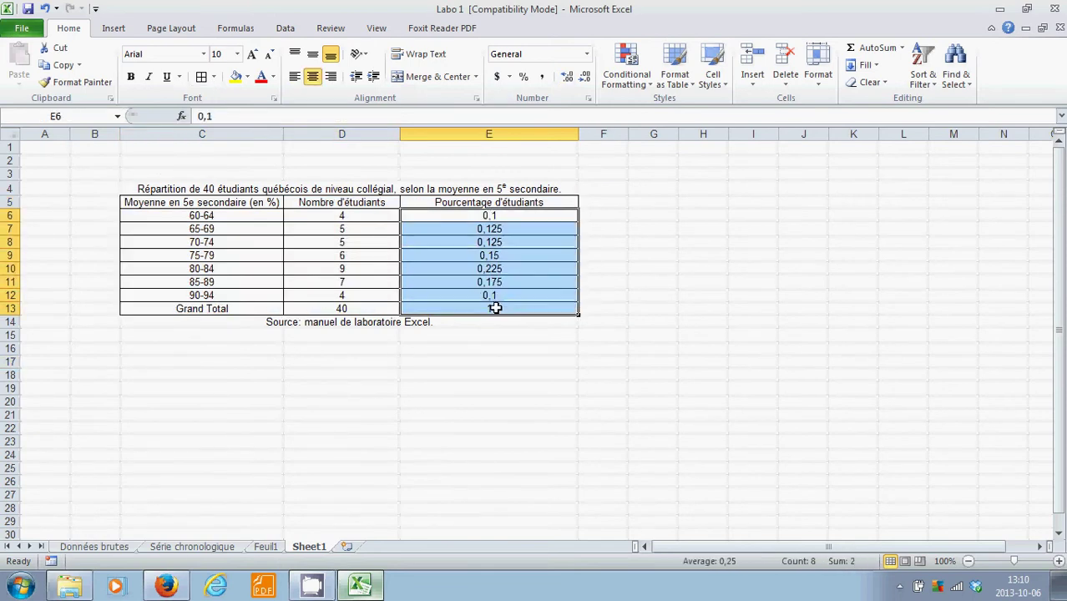
left_click(523, 77)
left_click(566, 77)
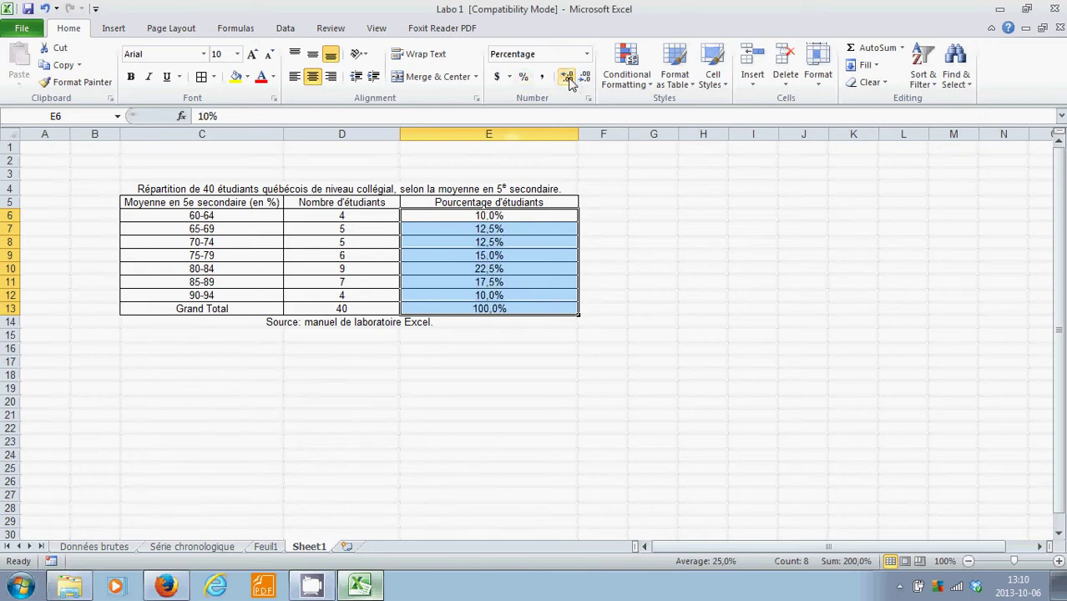
left_click(455, 414)
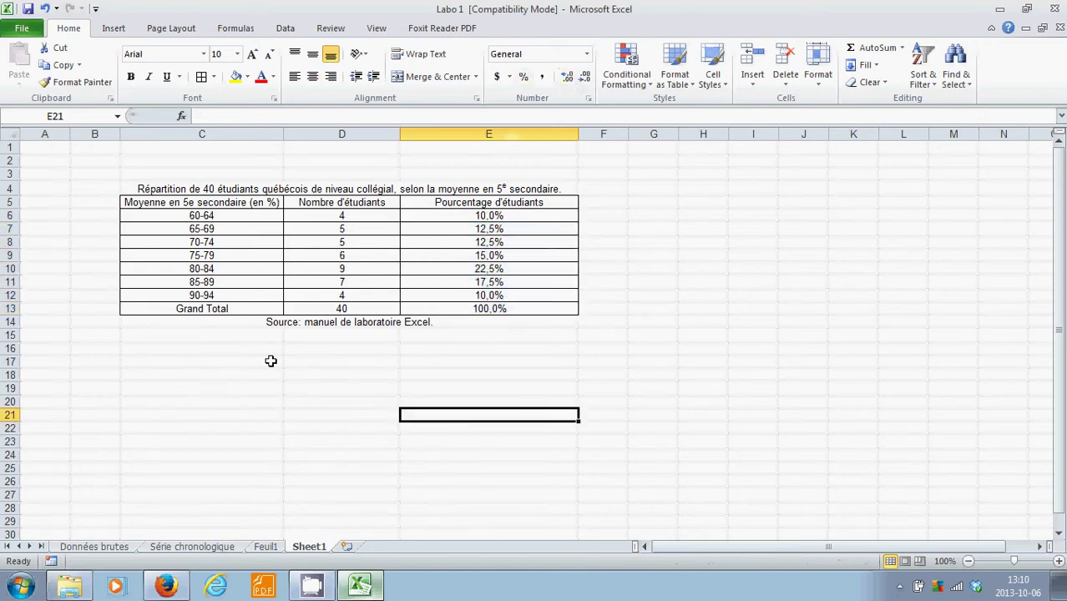
Rewrite the first class label in C6 as the half-open interval "[60-65[".
left_click(224, 219)
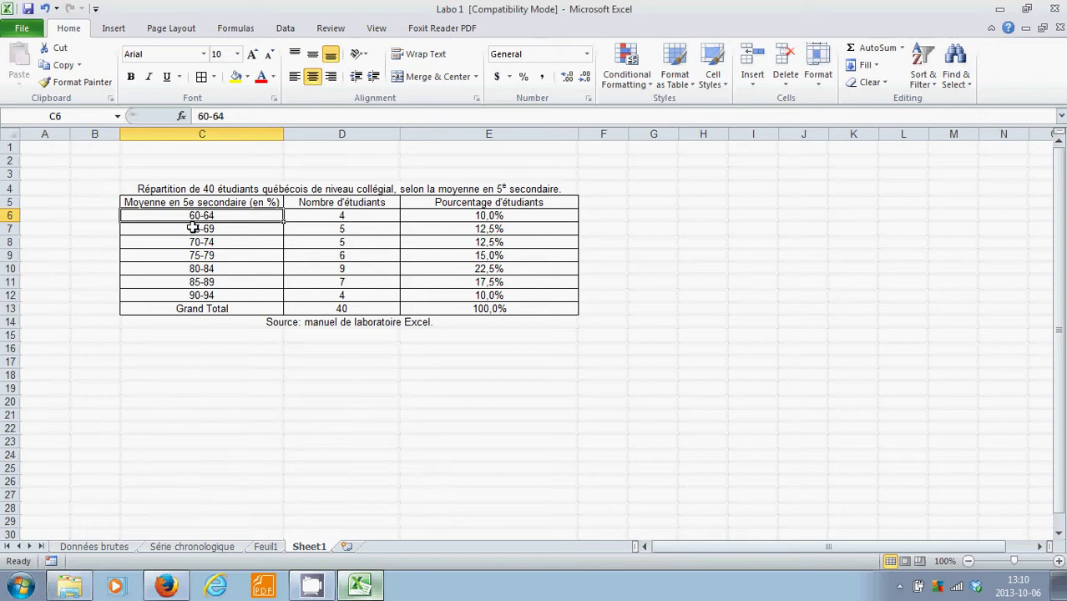
left_click(199, 230)
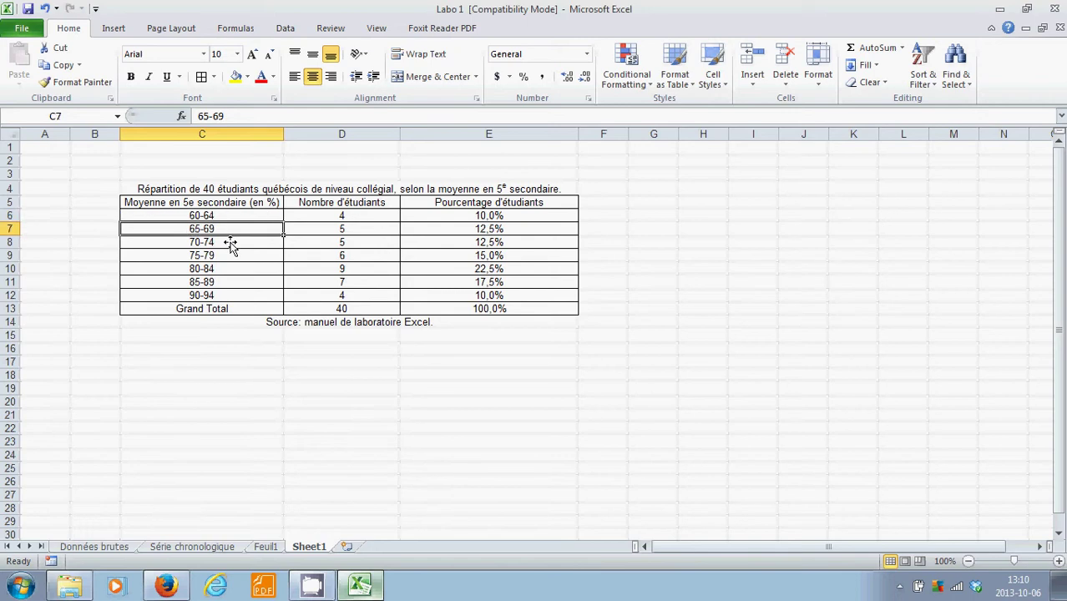
left_click(216, 216)
double_click(219, 216)
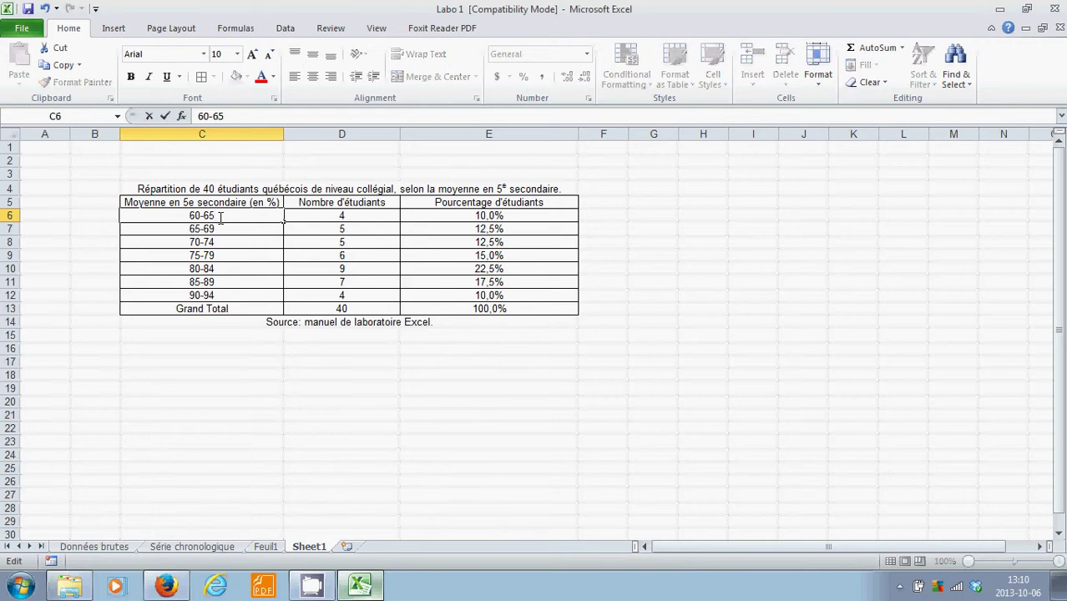
type("[")
type("[")
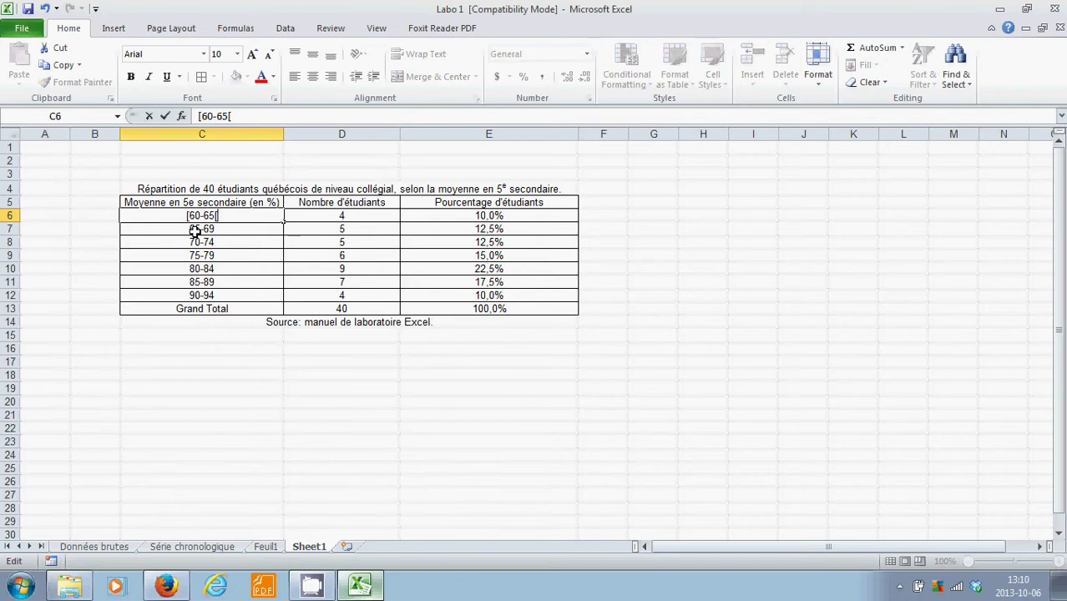
Rewrite the class labels in C7 and C8 as the half-open intervals "[65-70[" and "[70-75[".
double_click(191, 229)
type("[")
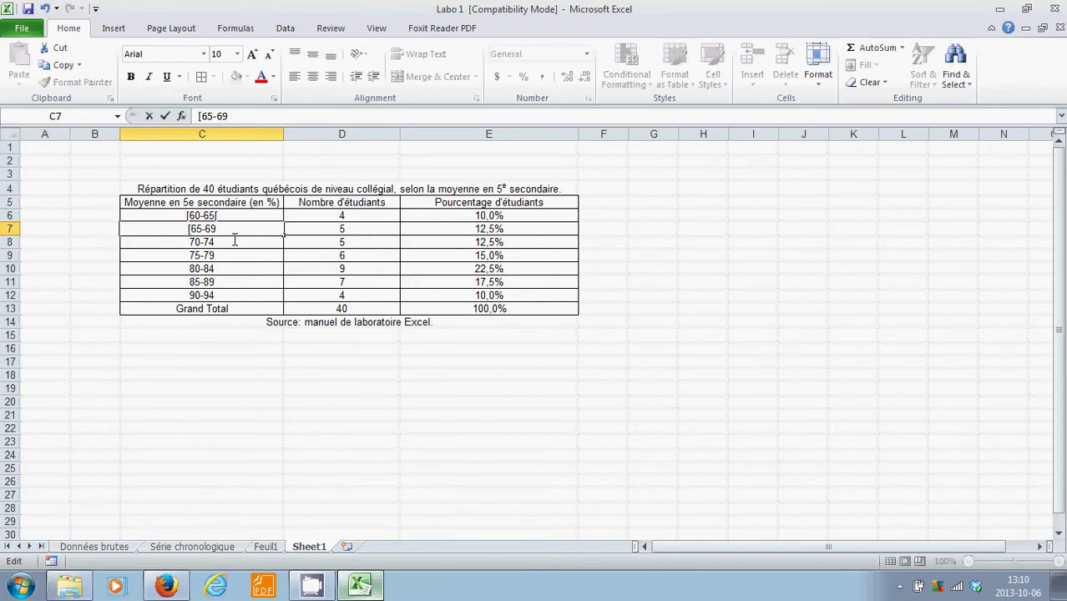
key("BackSpace")
key("BackSpace")
type("70[")
double_click(192, 242)
type("[")
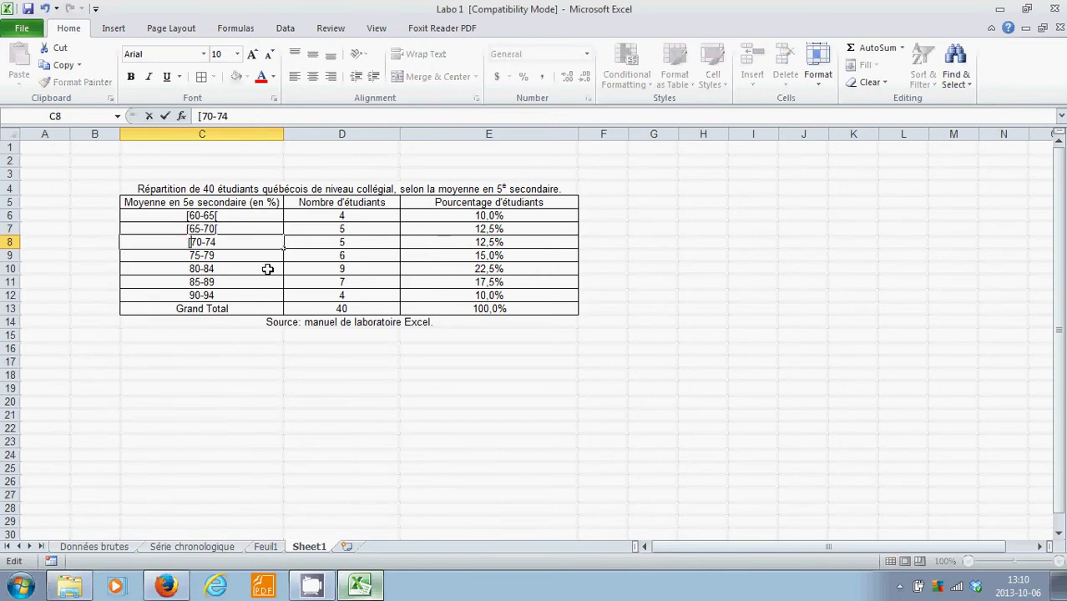
key("BackSpace")
type("5[")
Rewrite the class labels in C9 and C10 as the half-open intervals "[75-80[" and "[80-85[".
double_click(191, 255)
type("[")
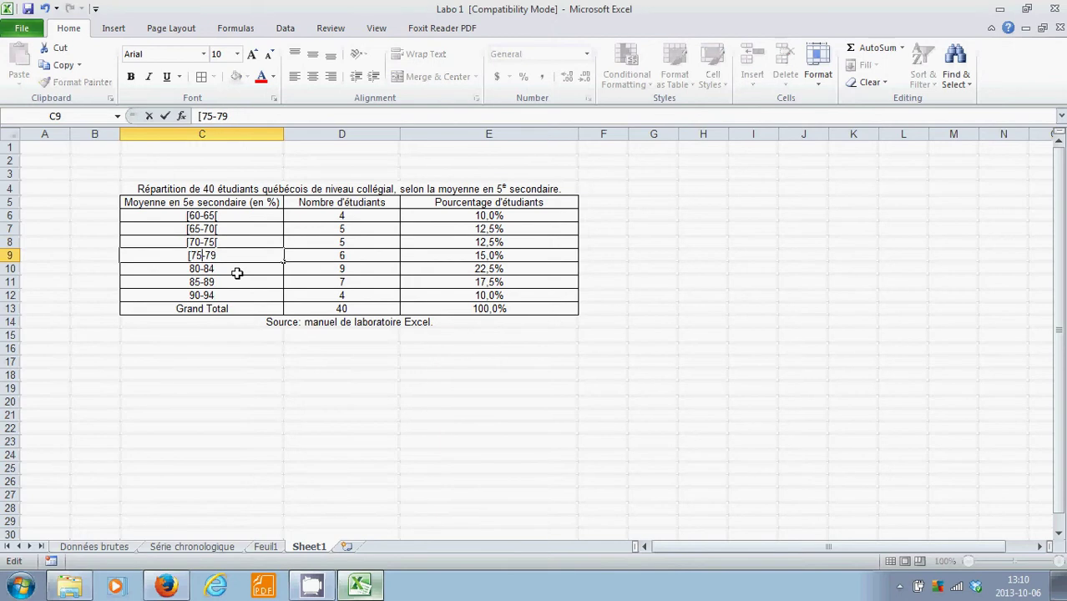
key("BackSpace")
key("BackSpace")
type("80[")
double_click(185, 269)
type("[")
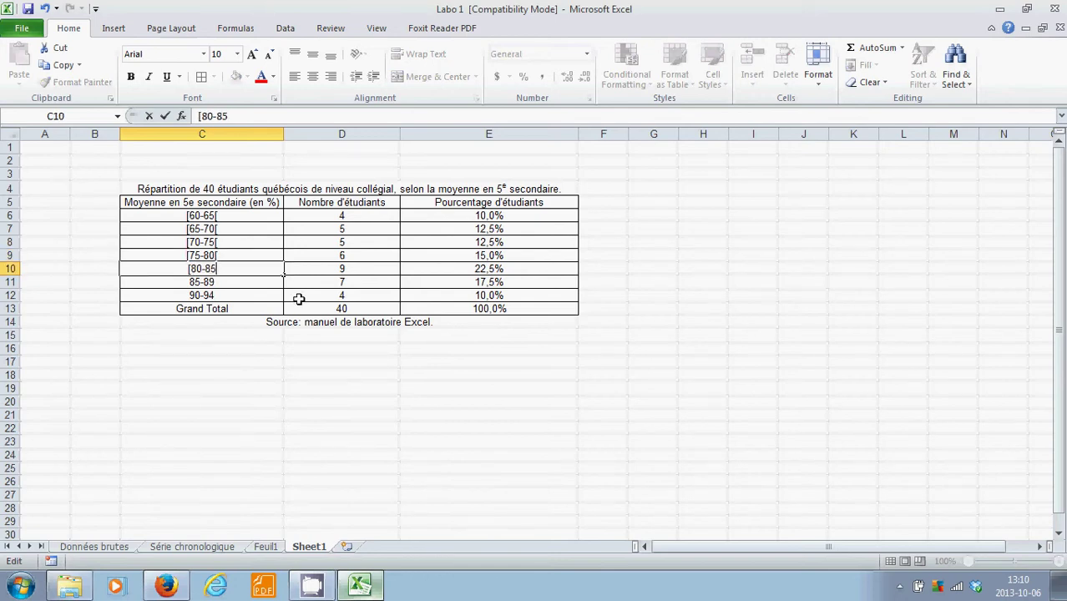
type("[")
Rewrite the class labels in C11 and C12 as the half-open intervals "[85-90[" and "[90-95[".
double_click(187, 283)
type("[")
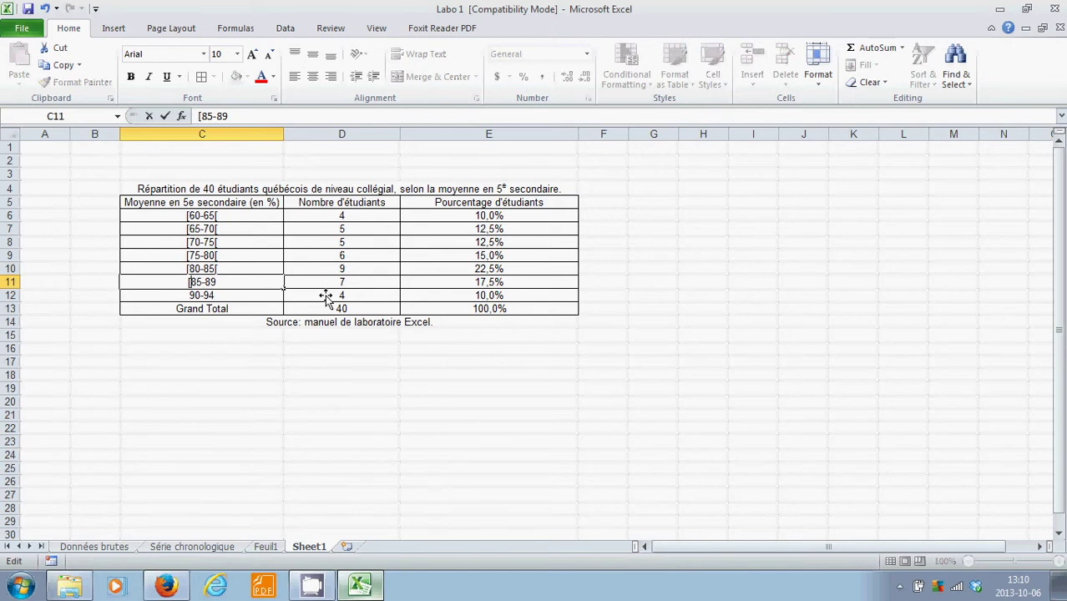
key("BackSpace")
key("BackSpace")
type("90[")
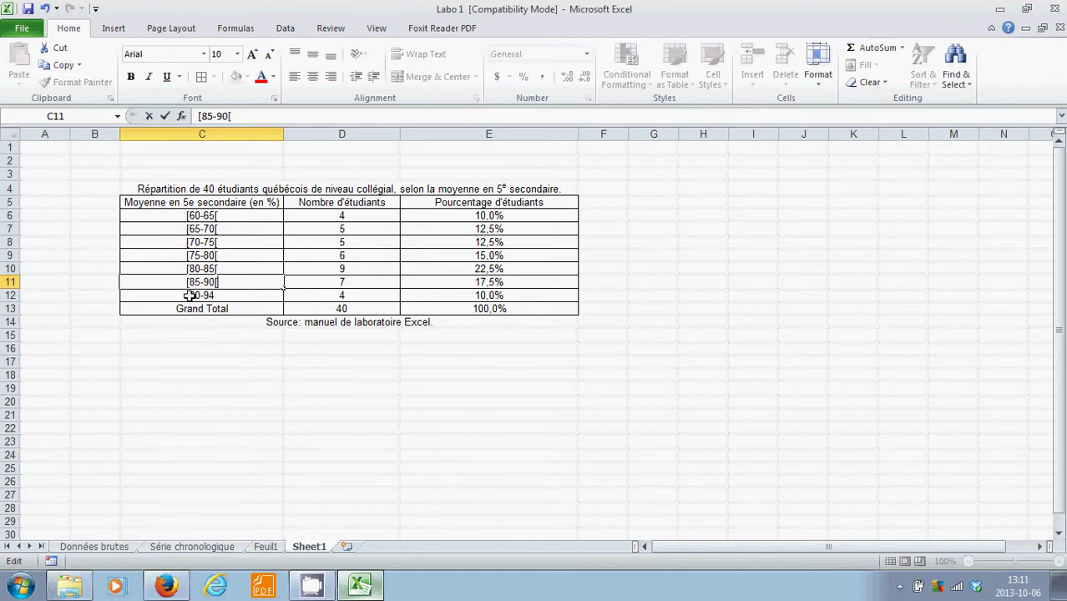
key("Return")
key("F2")
key("Home")
type("[90-9")
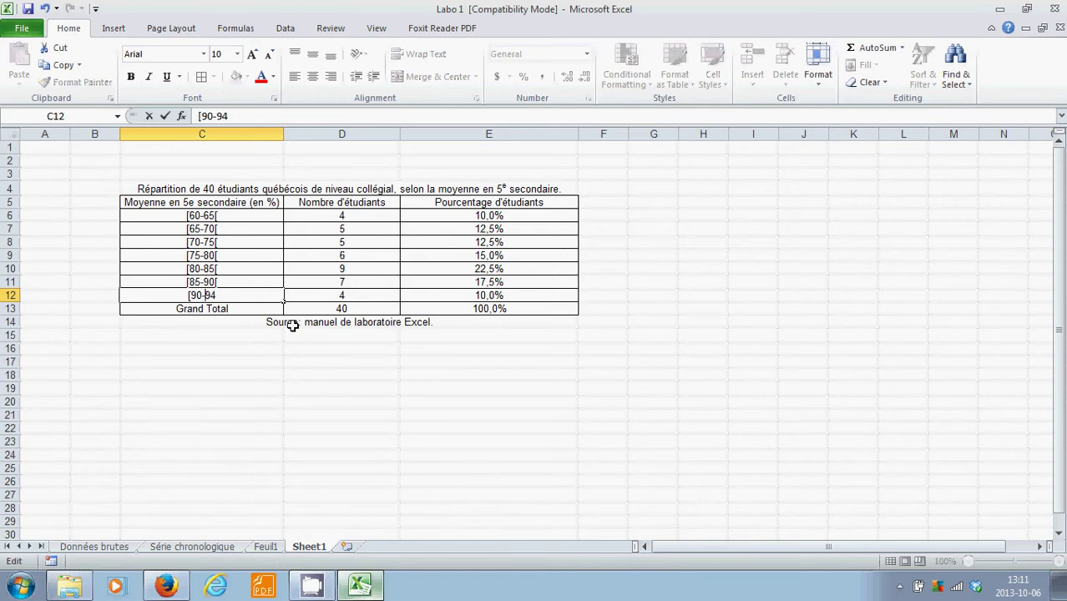
type("5[")
left_click(306, 400)
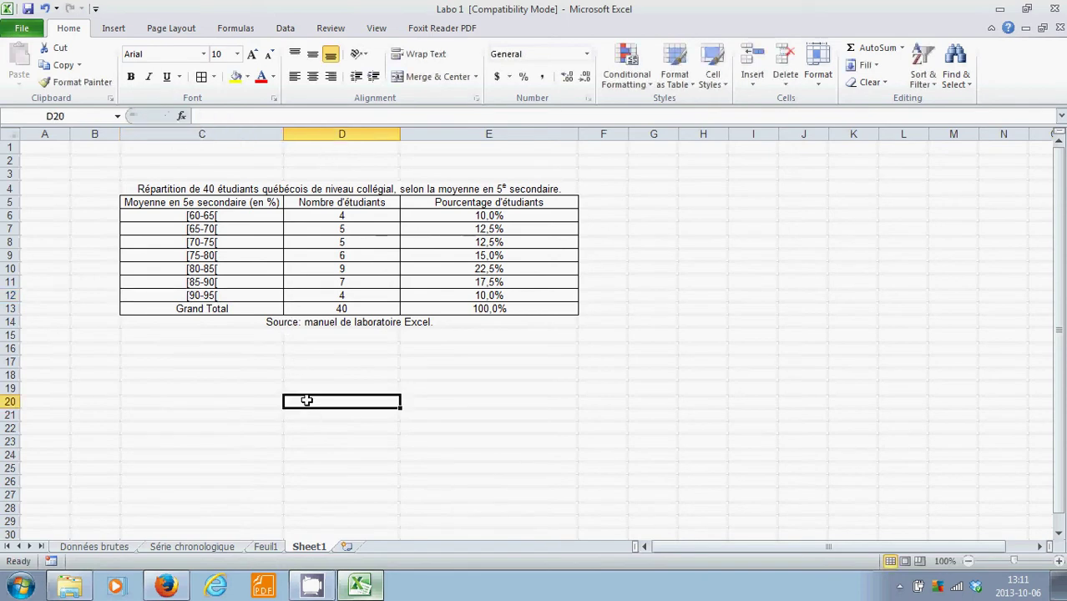
Shorten the total row's label in C13 to "Total".
left_click(201, 307)
double_click(222, 308)
left_click_drag(208, 308, 138, 308)
key("Delete")
left_click(227, 386)
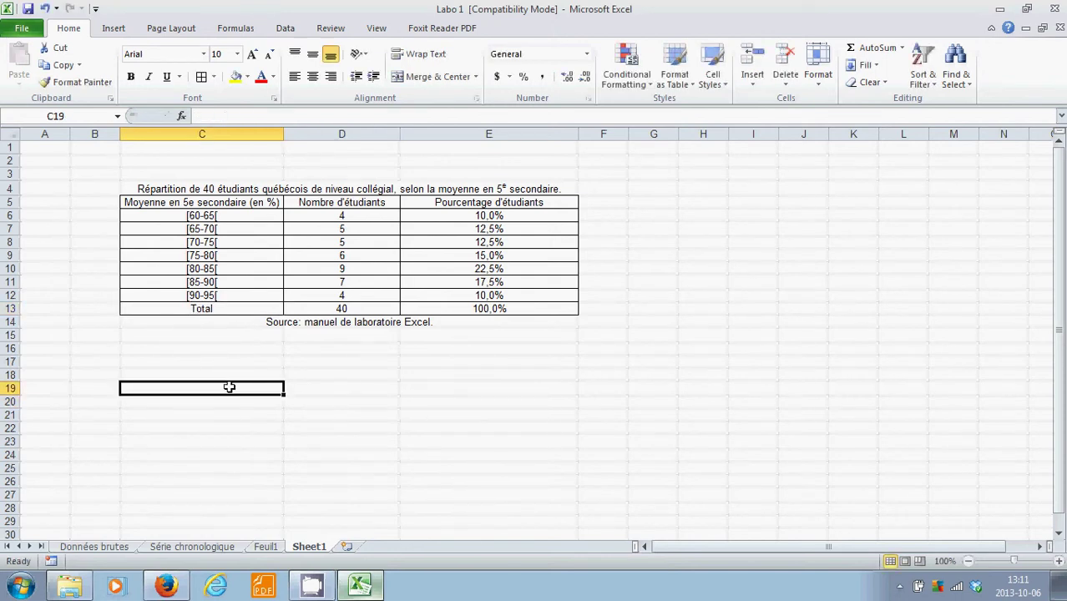
left_click_drag(203, 205, 435, 202)
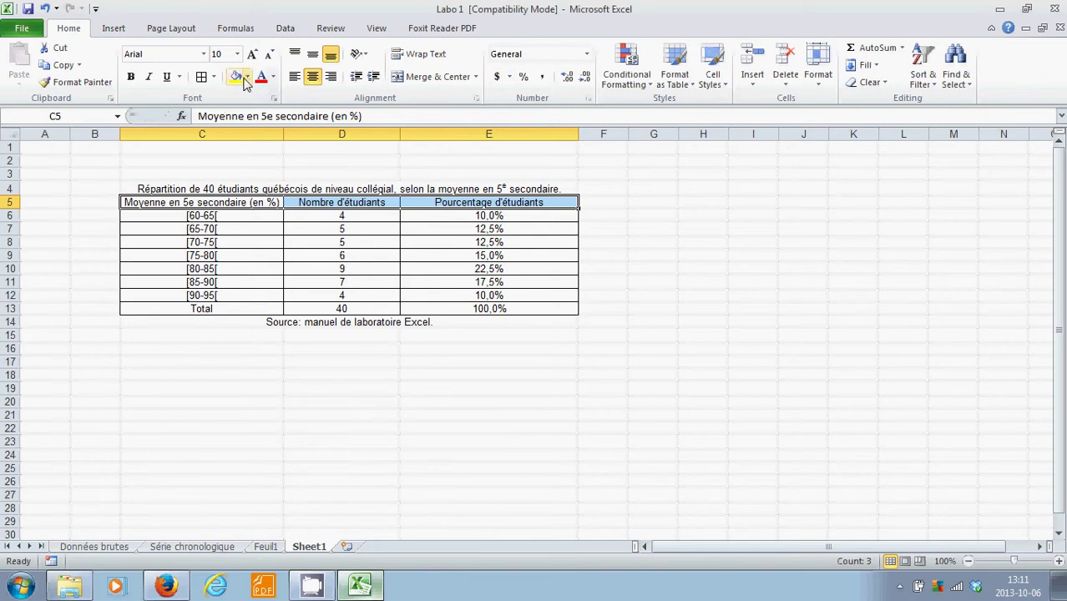
left_click(273, 76)
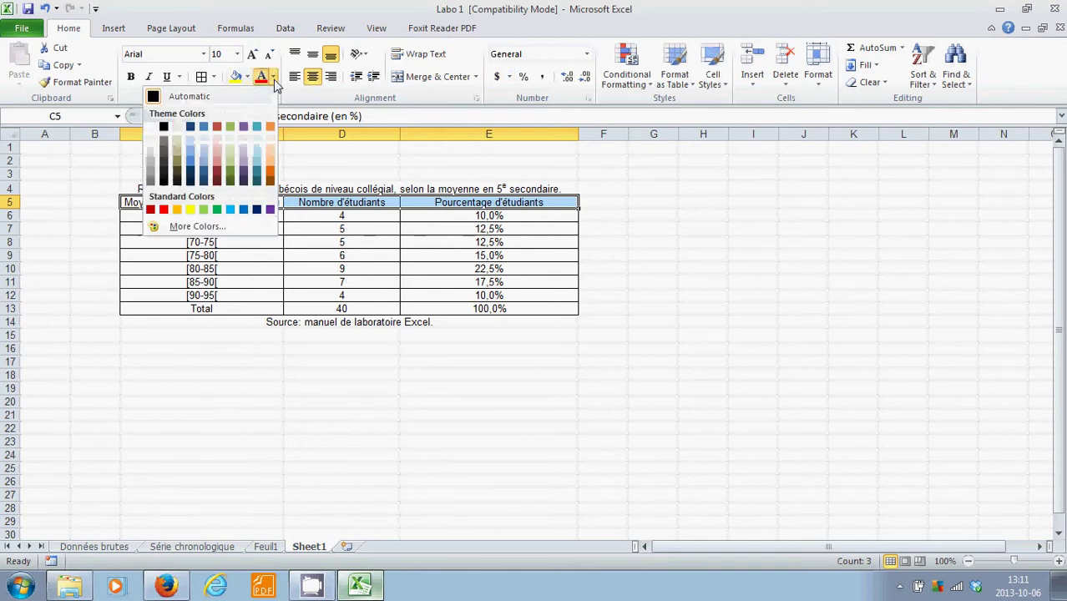
left_click(152, 155)
left_click(639, 334)
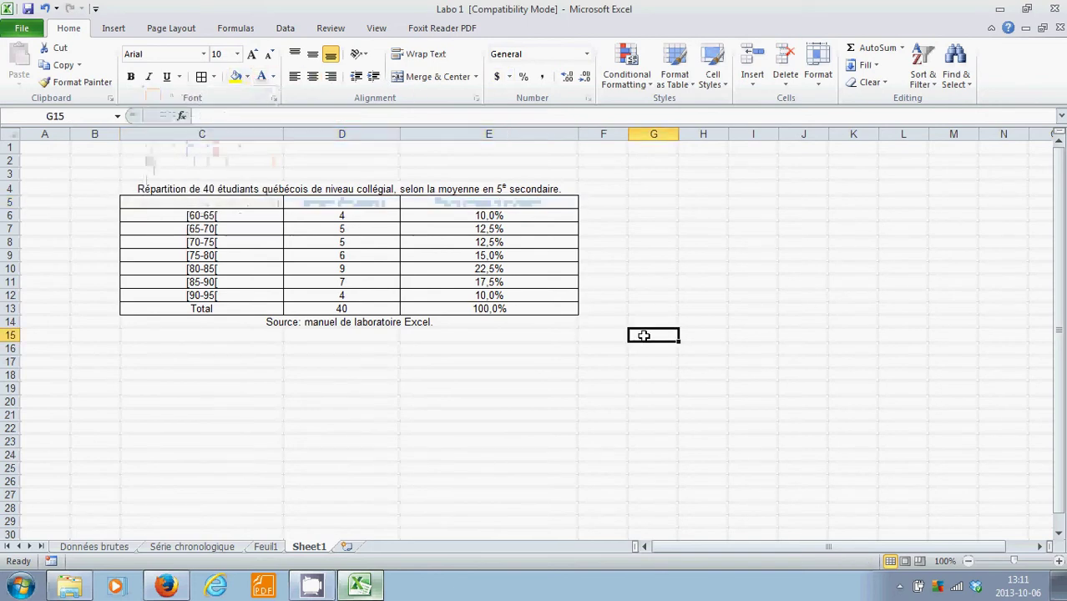
double_click(551, 204)
left_click(808, 212)
Set the header row C5:E5 to black text with a light gray fill.
left_click_drag(250, 203, 521, 203)
left_click(272, 77)
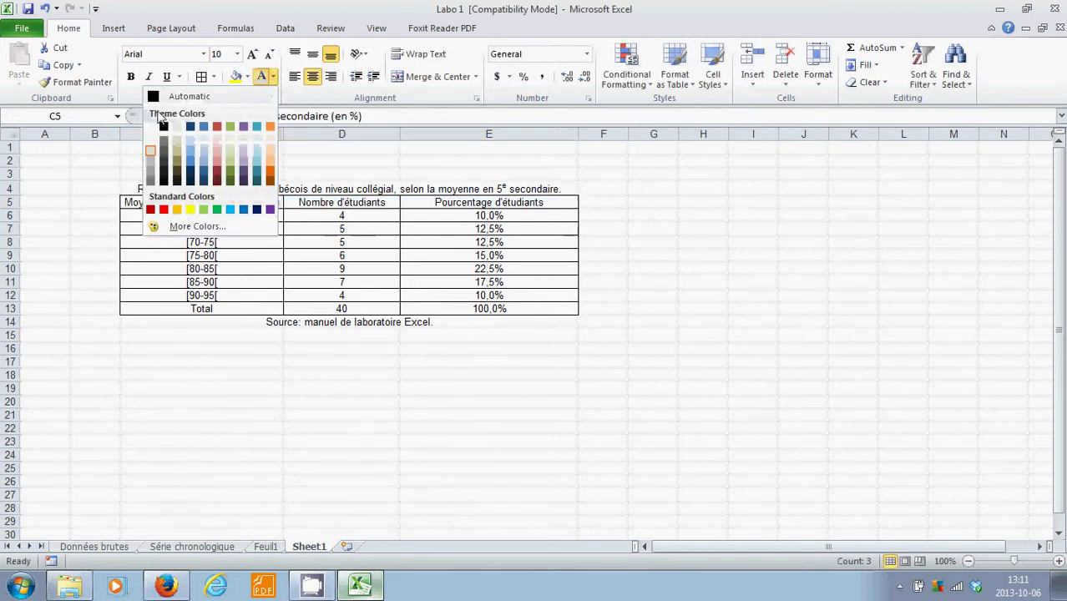
left_click(164, 126)
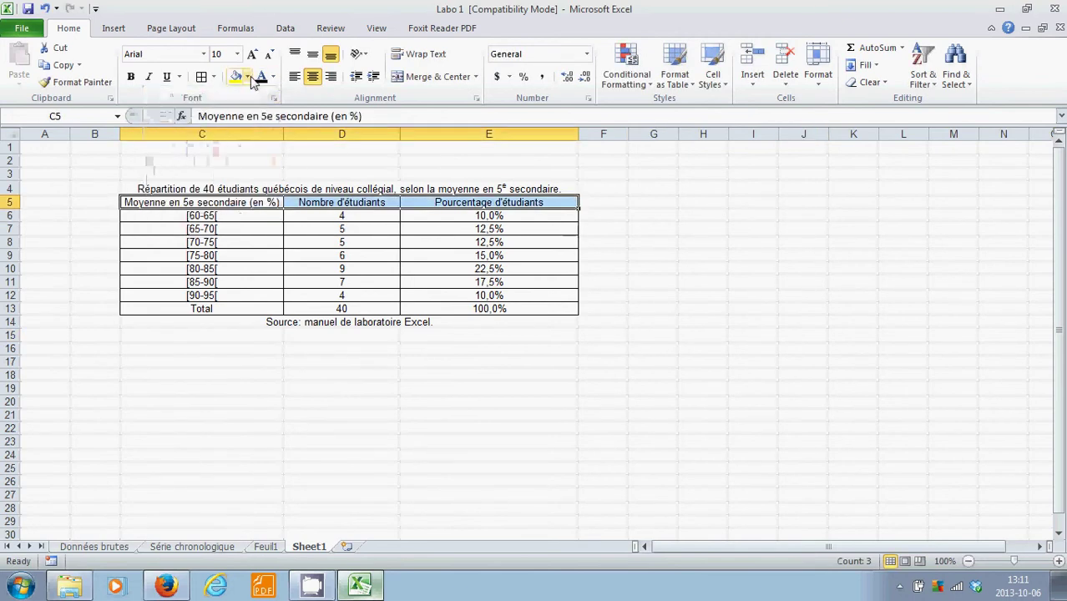
left_click(248, 77)
left_click(124, 117)
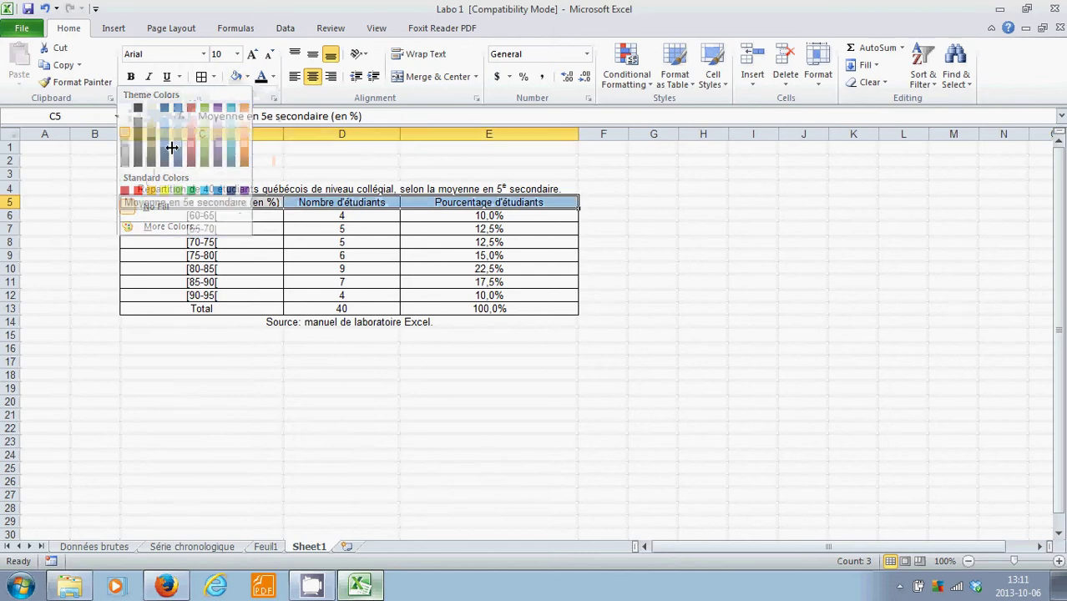
left_click(804, 308)
Make the total row C13:E13 bold.
left_click_drag(205, 308, 510, 303)
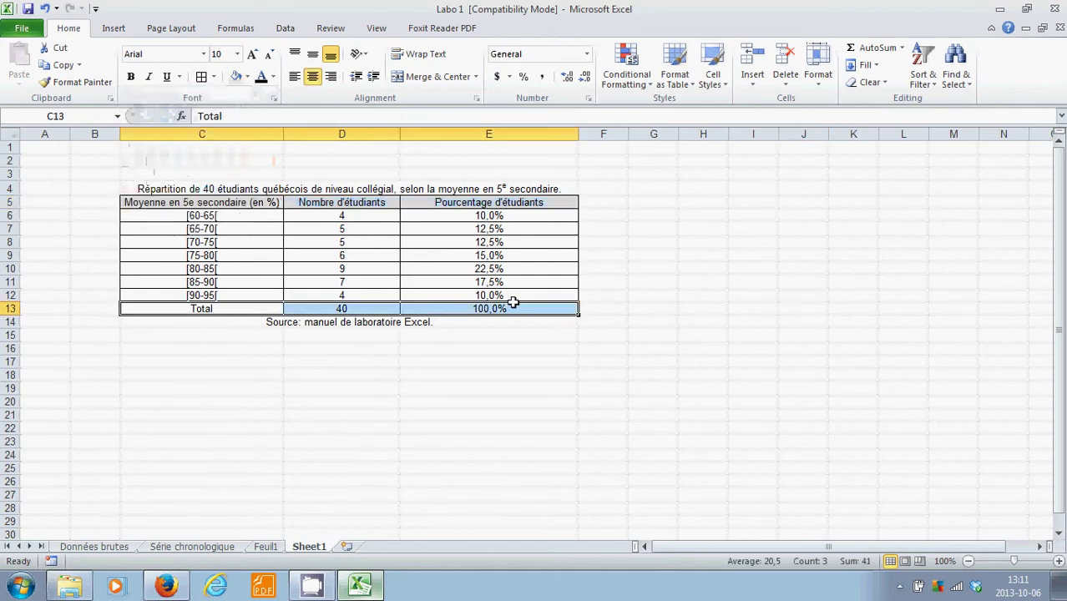
left_click(130, 76)
left_click(679, 319)
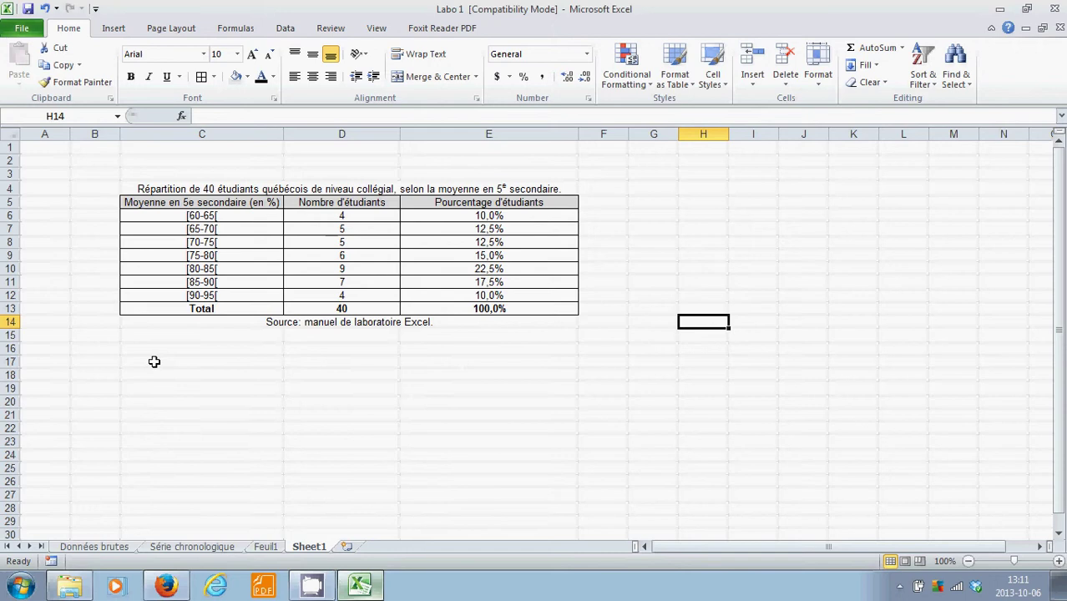
Insert an empty 2-D clustered column chart on the sheet, starting from the blank cell C17.
left_click(155, 361)
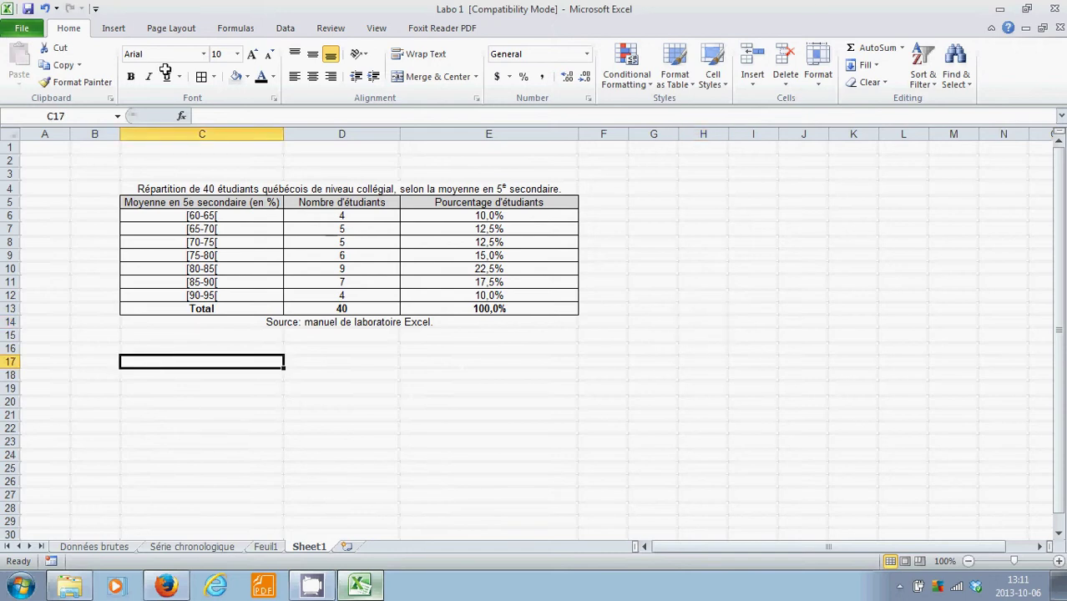
left_click(122, 29)
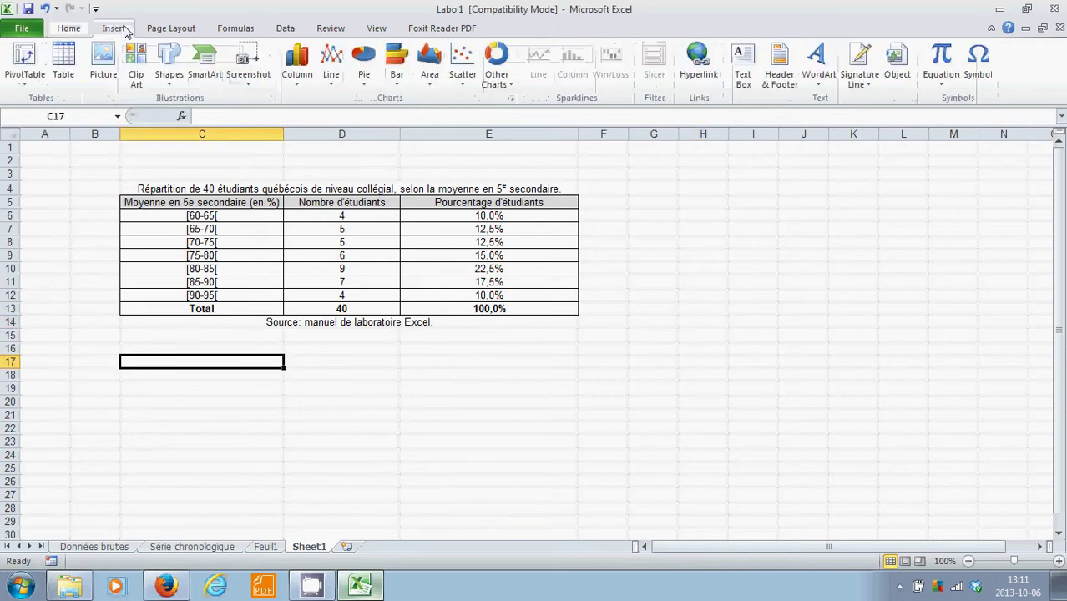
left_click(296, 82)
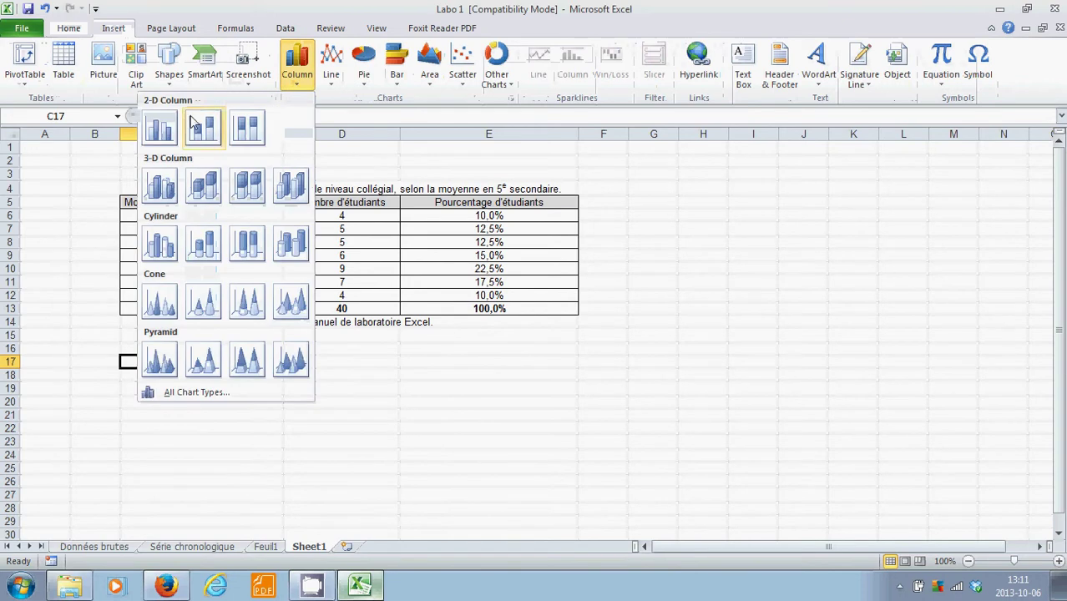
left_click(160, 129)
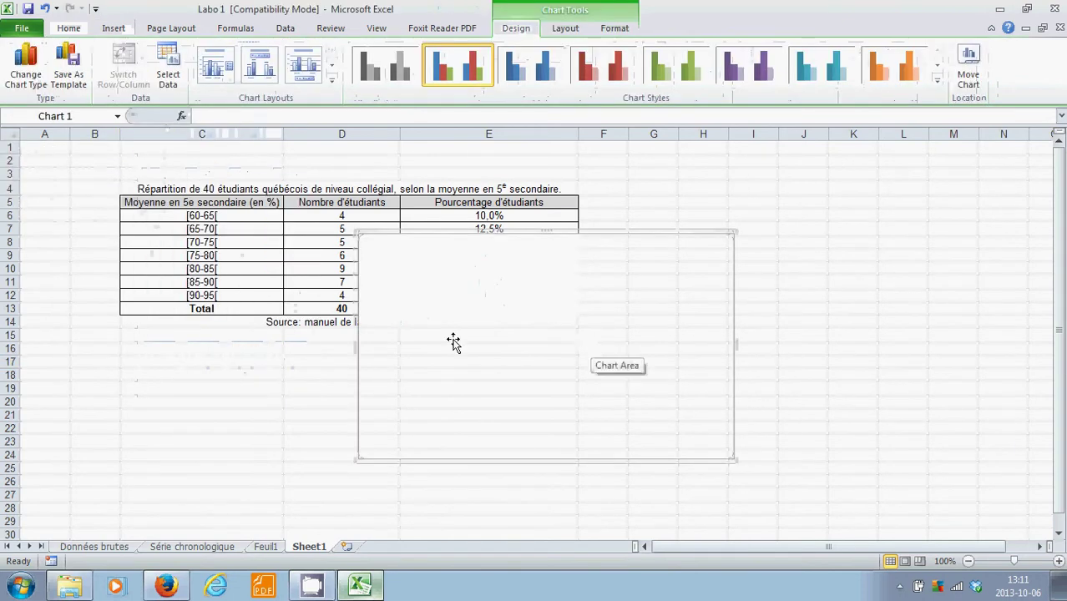
Add a data series to the chart with C6:C12 as its name and the percentages in E6:E12 as its values.
right_click(424, 306)
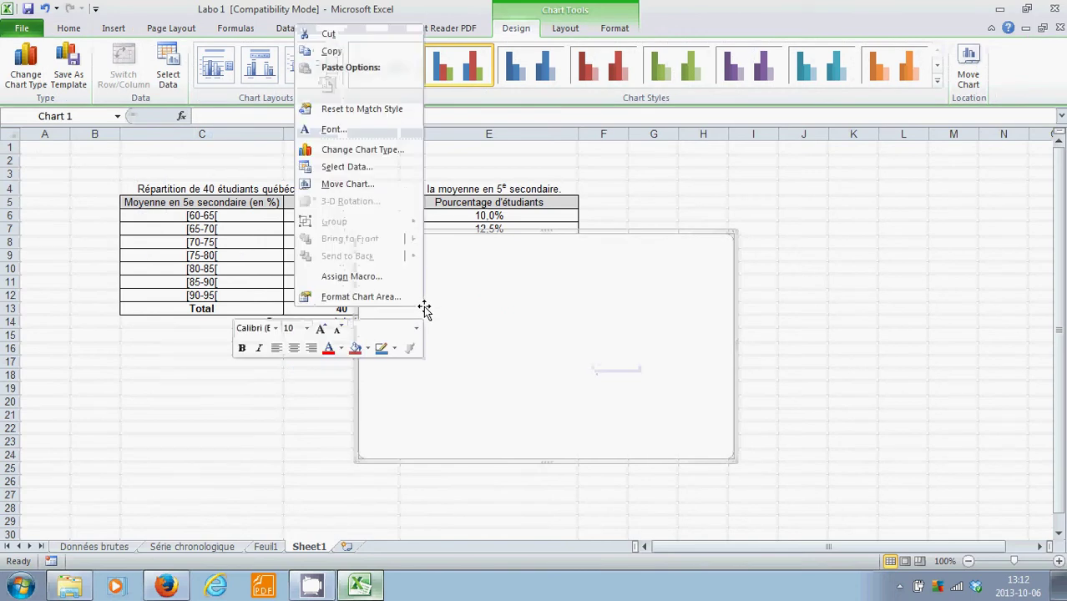
left_click(347, 167)
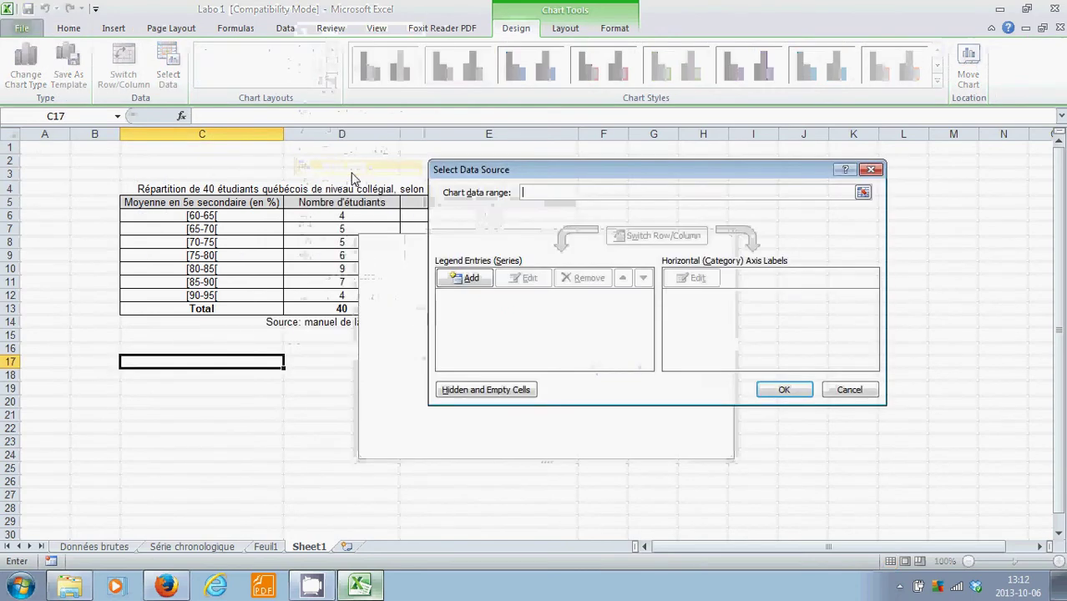
left_click(472, 279)
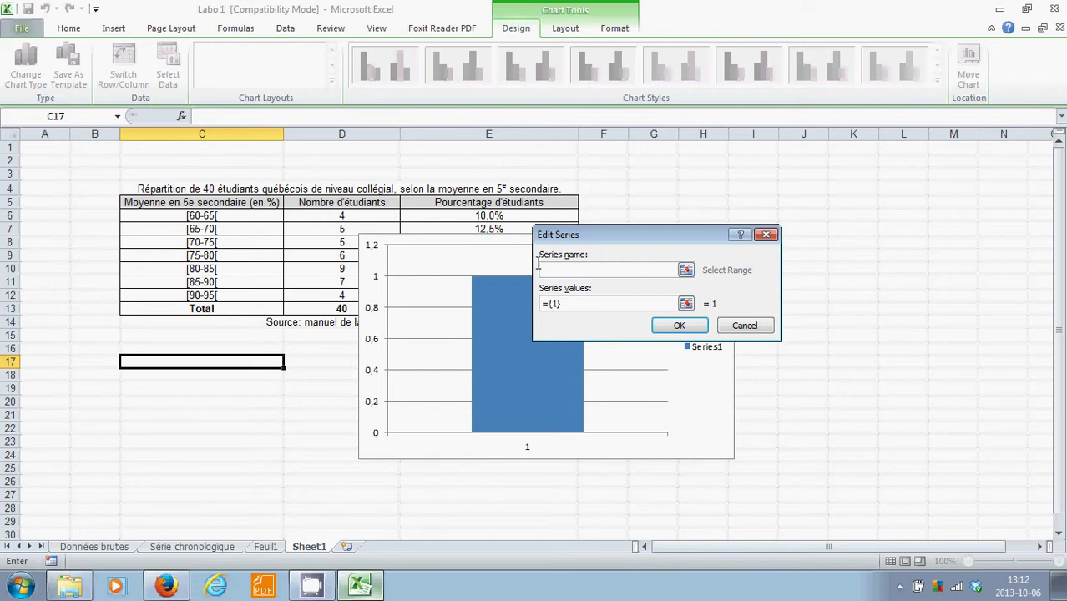
left_click_drag(188, 216, 188, 295)
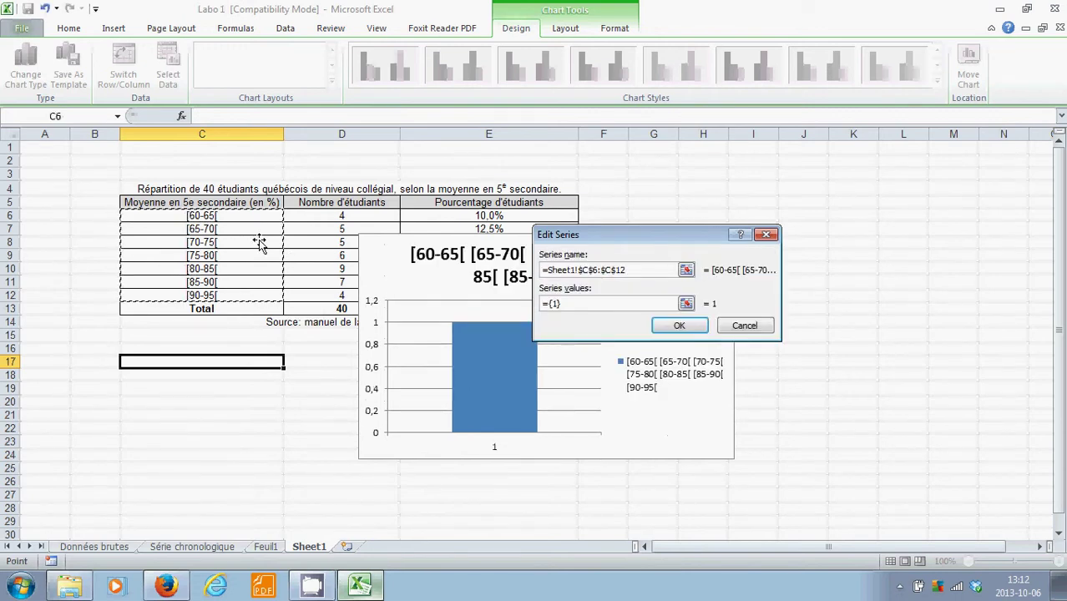
left_click(685, 306)
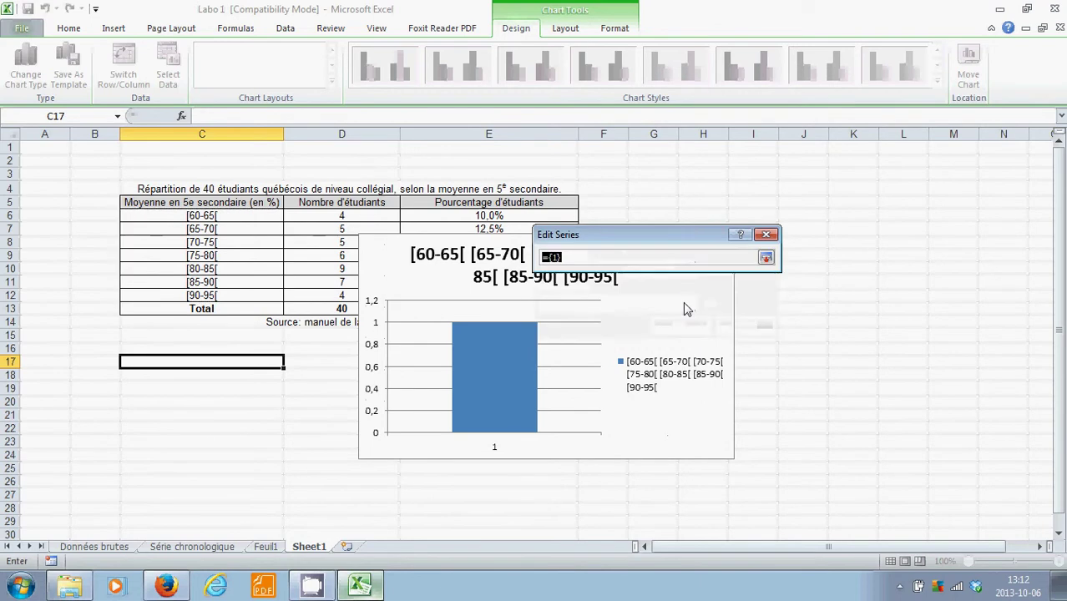
left_click(469, 219)
left_click_drag(468, 219, 461, 294)
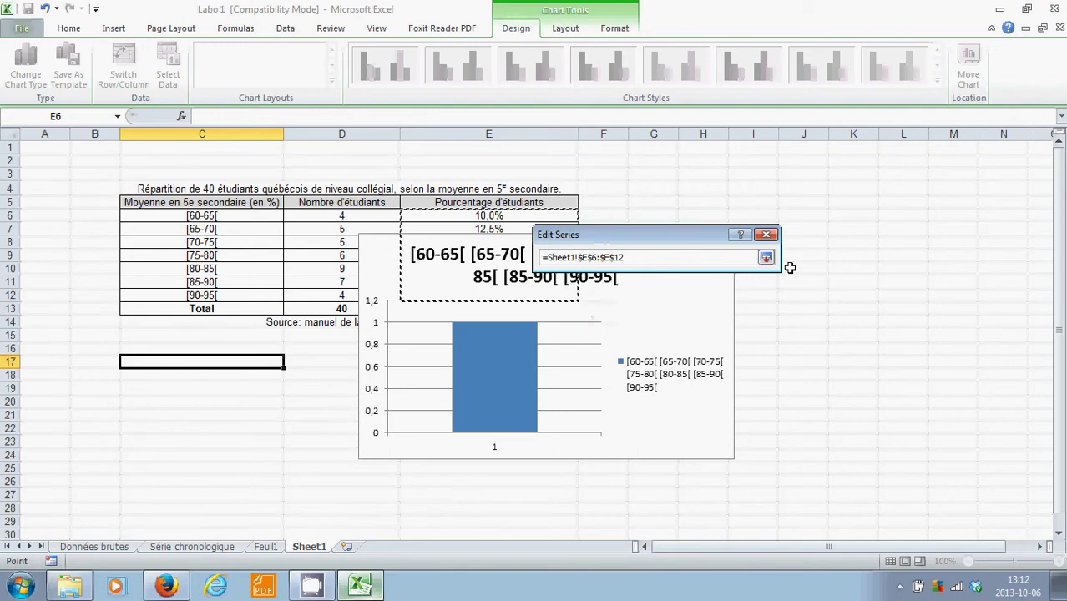
left_click(766, 257)
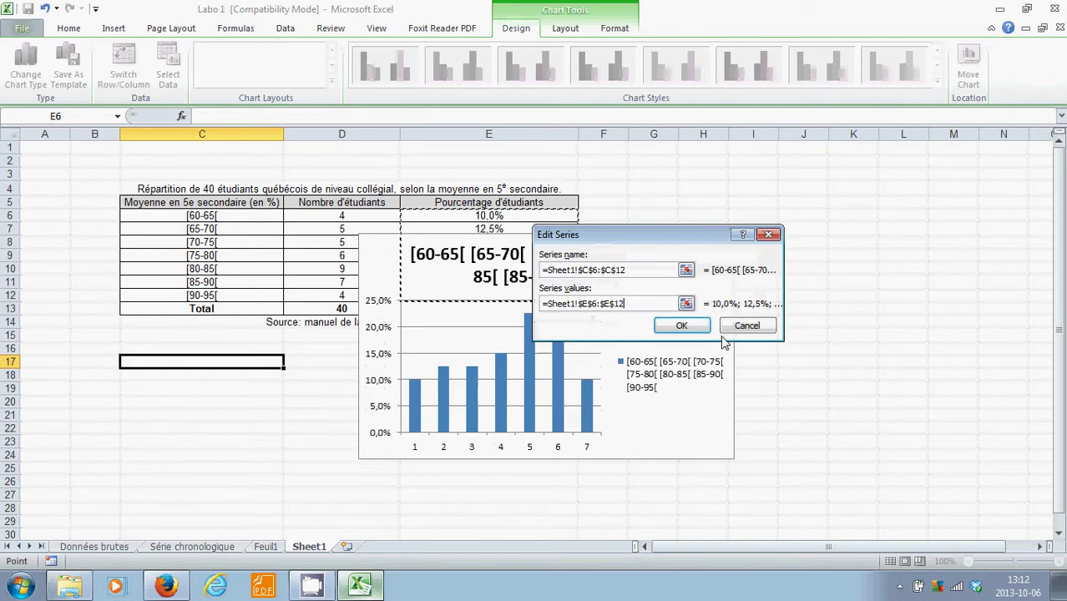
left_click(679, 327)
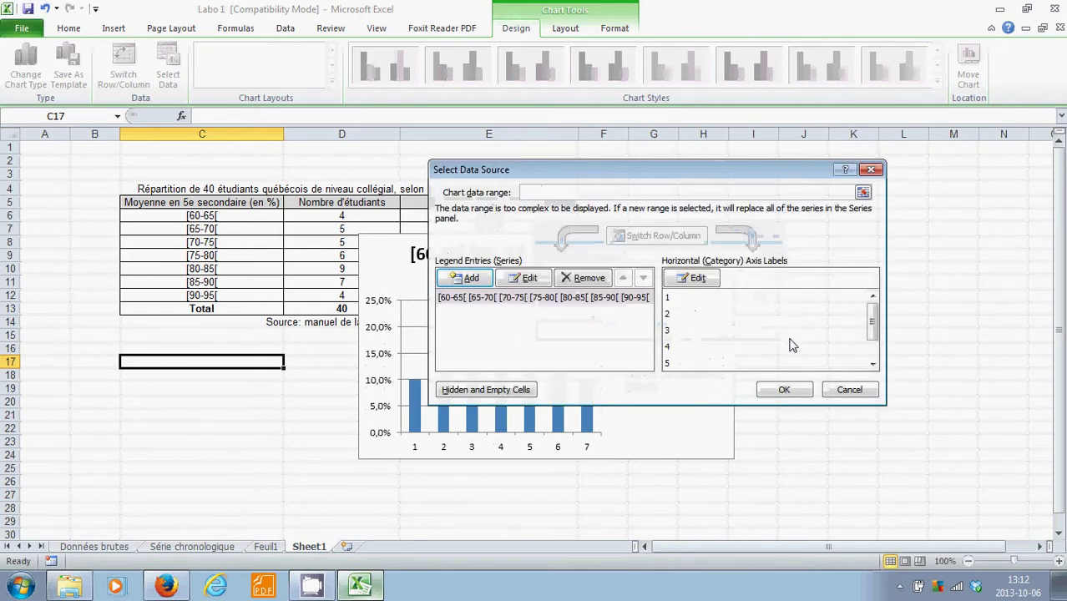
Use the classes in C6:C12 as the chart's horizontal axis labels and move the chart below the table's source line.
left_click(697, 280)
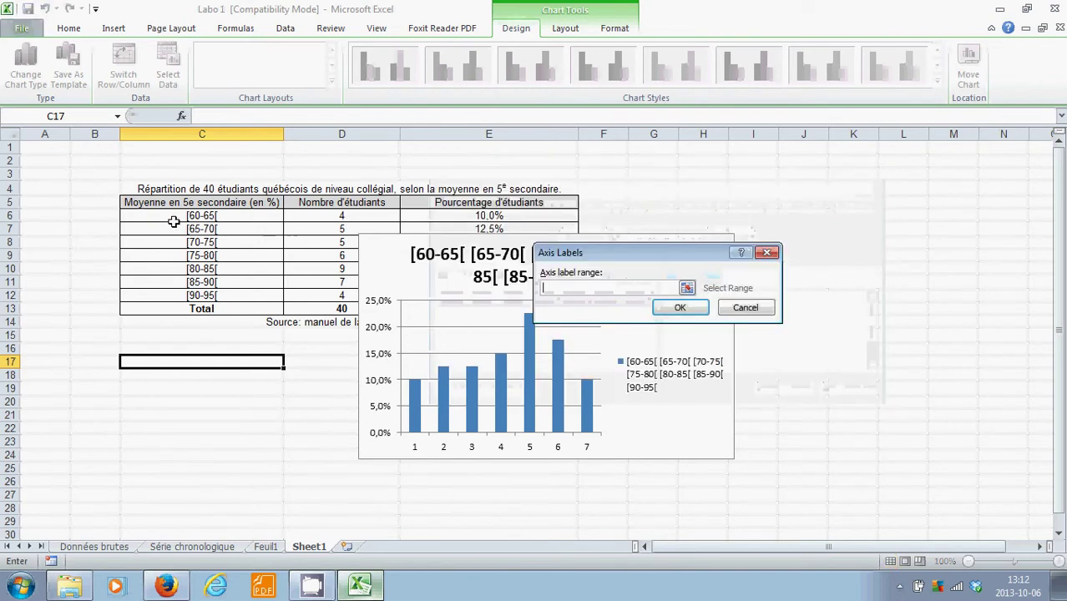
left_click_drag(173, 221, 195, 296)
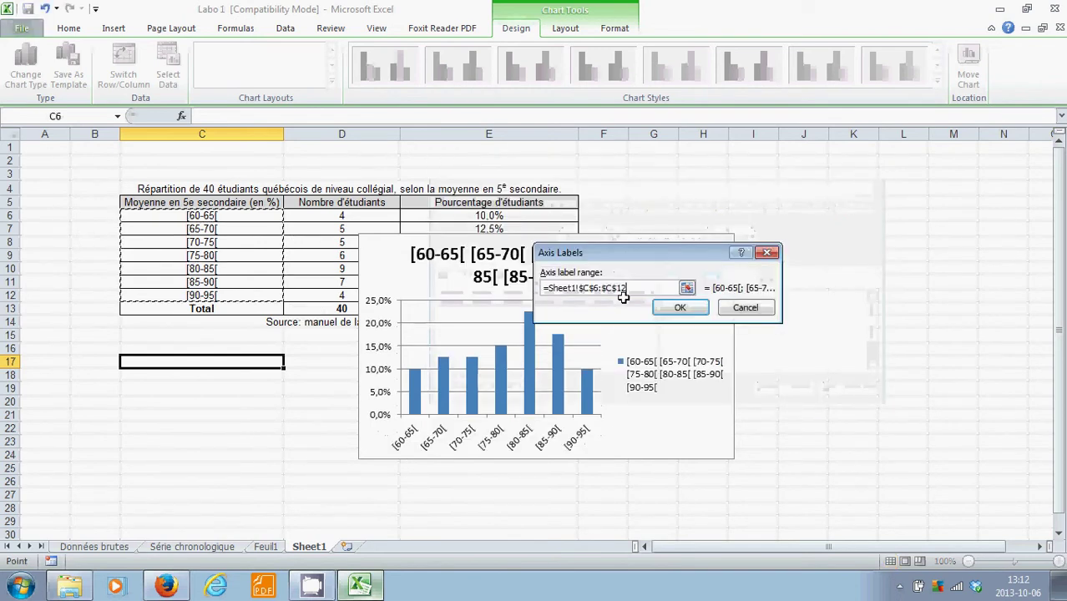
left_click(693, 310)
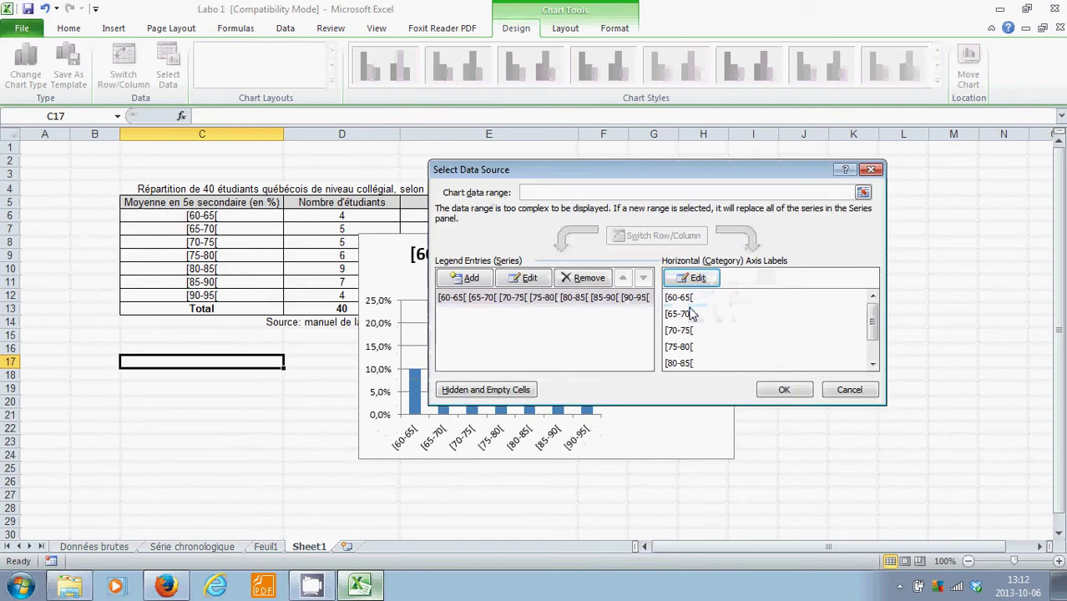
left_click(782, 391)
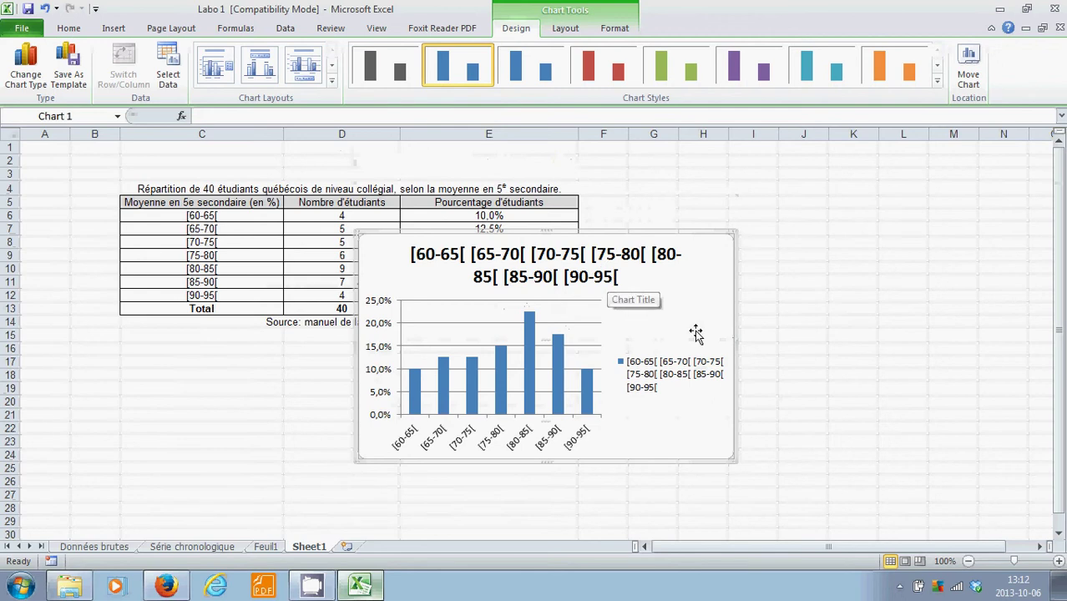
scroll(673, 345, "down", 2)
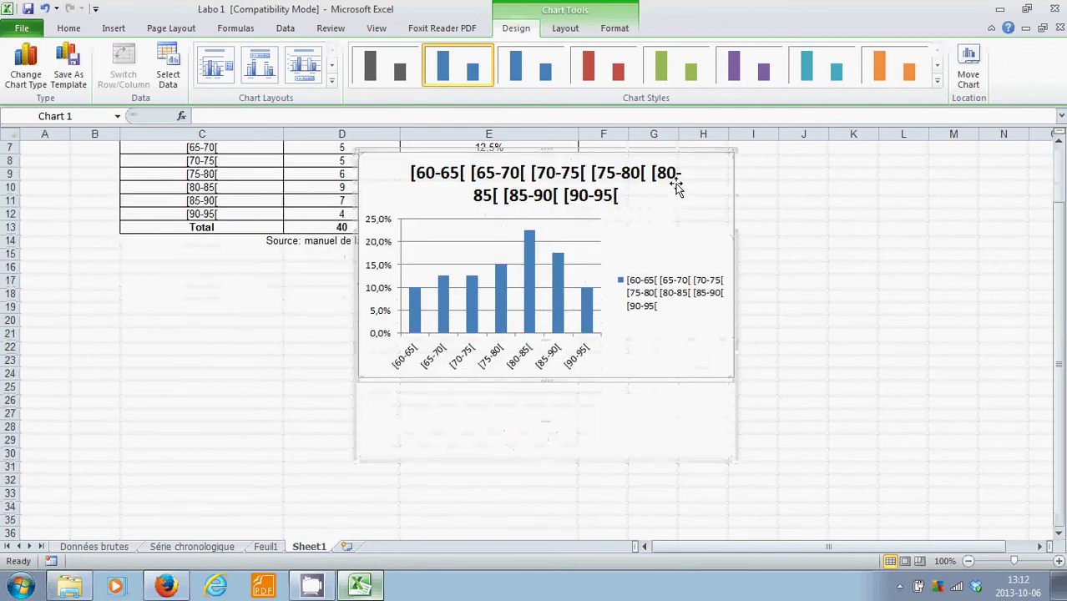
left_click_drag(693, 167, 475, 284)
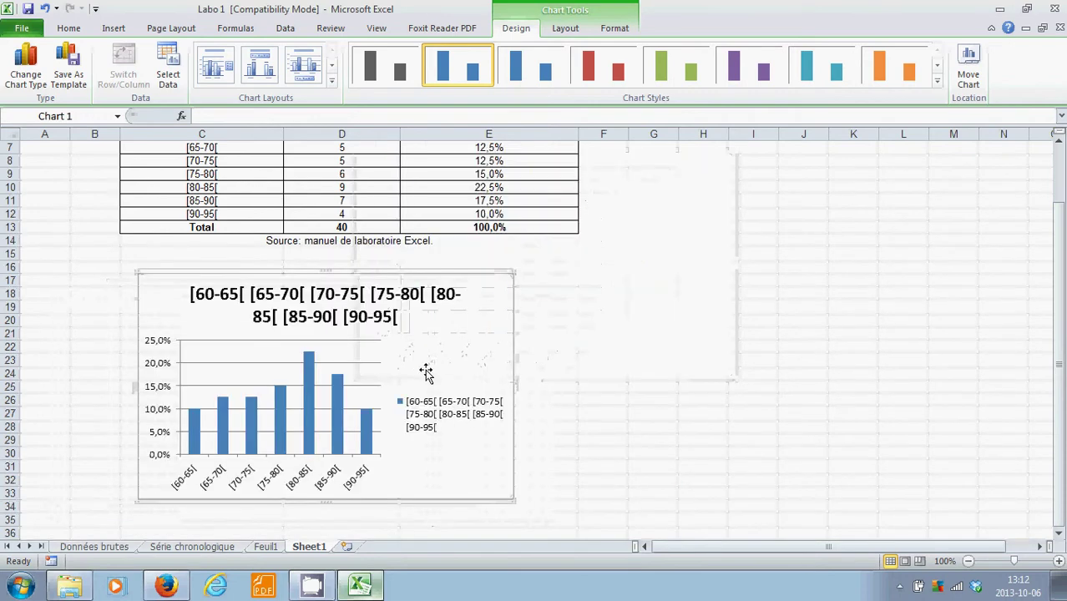
Set the percentage series' overlap to 100 % and its gap width to 0 % so the columns touch.
scroll(376, 334, "down", 3)
left_click(341, 320)
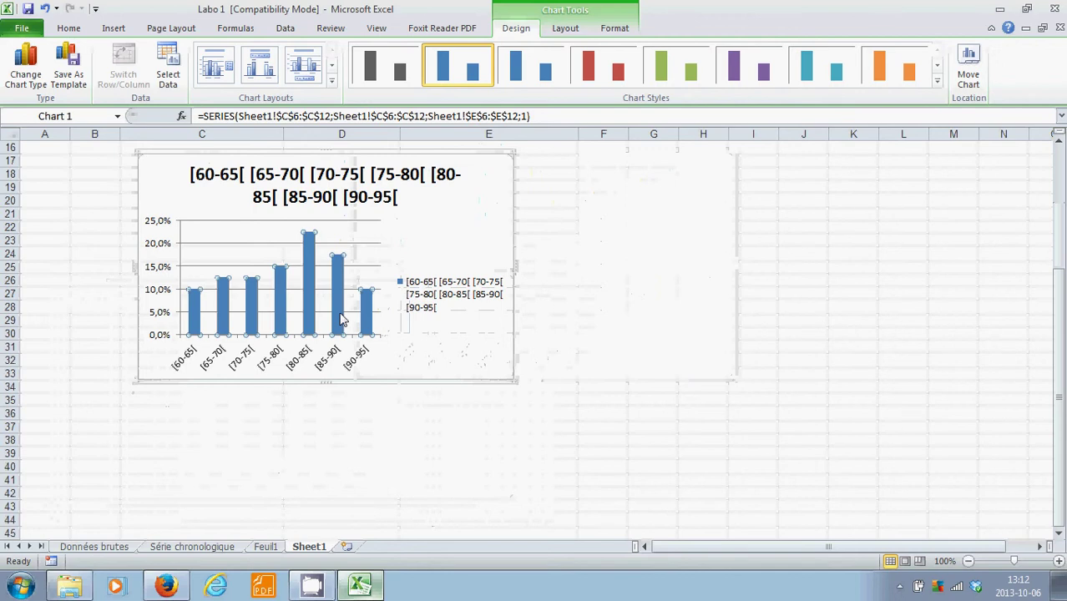
right_click(340, 320)
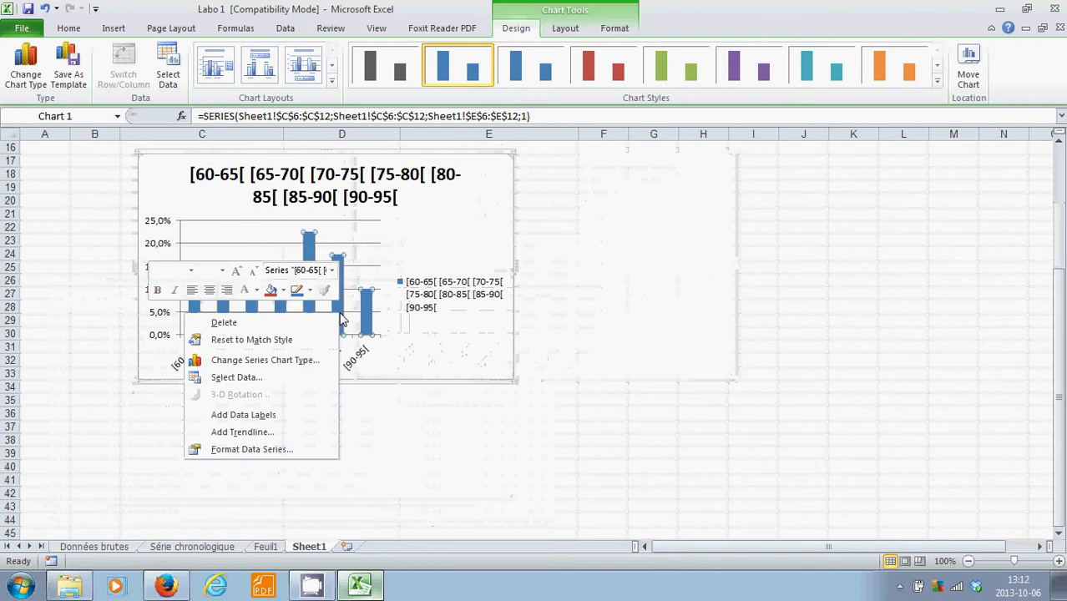
left_click(303, 455)
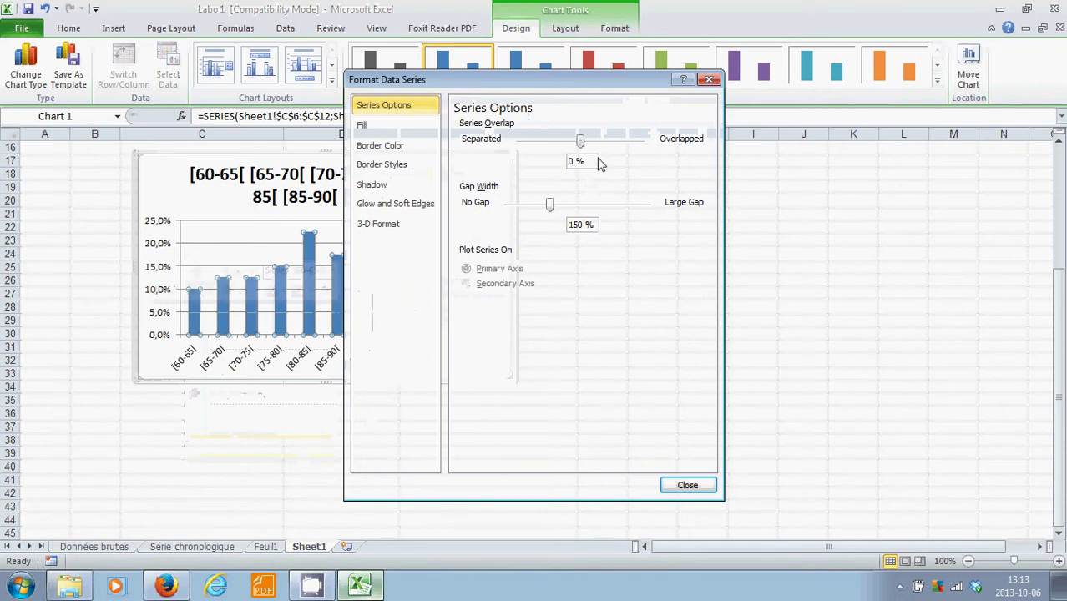
left_click_drag(581, 142, 658, 146)
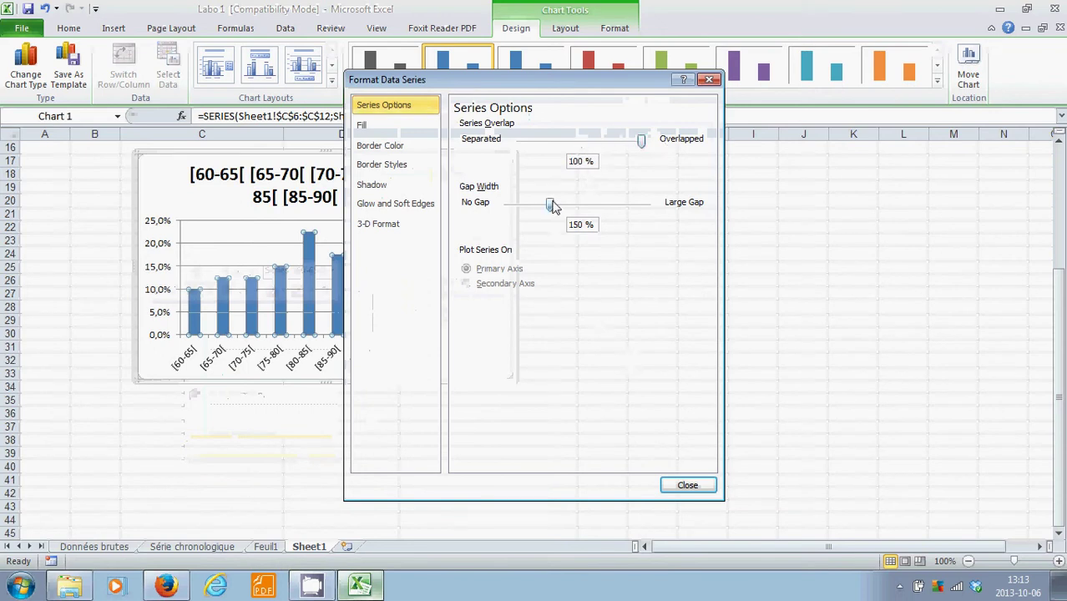
left_click_drag(553, 206, 507, 206)
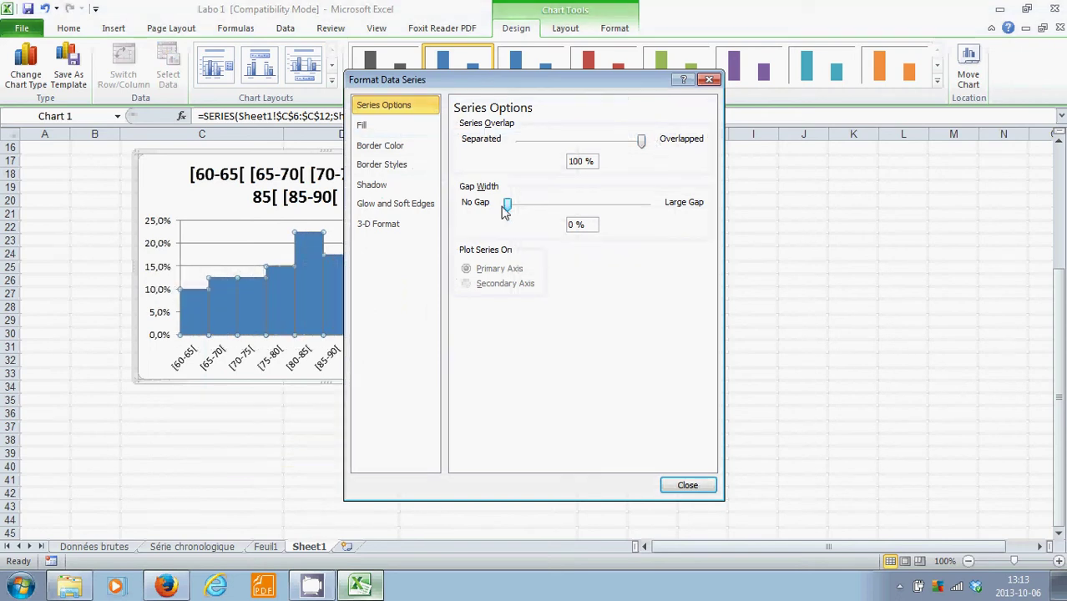
Give the chart's columns a solid black border line.
left_click(391, 149)
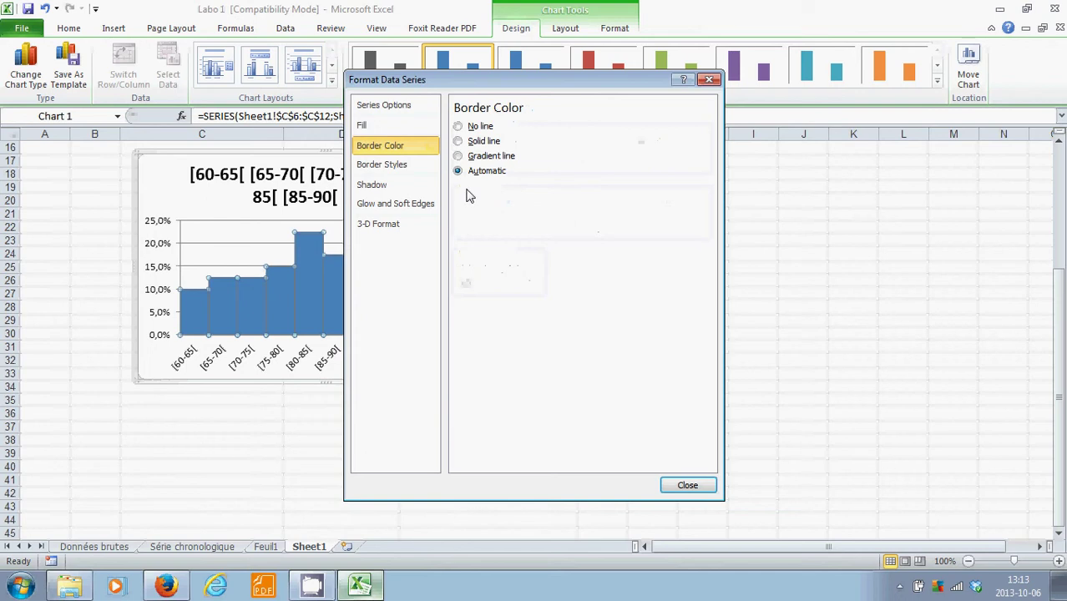
left_click(459, 141)
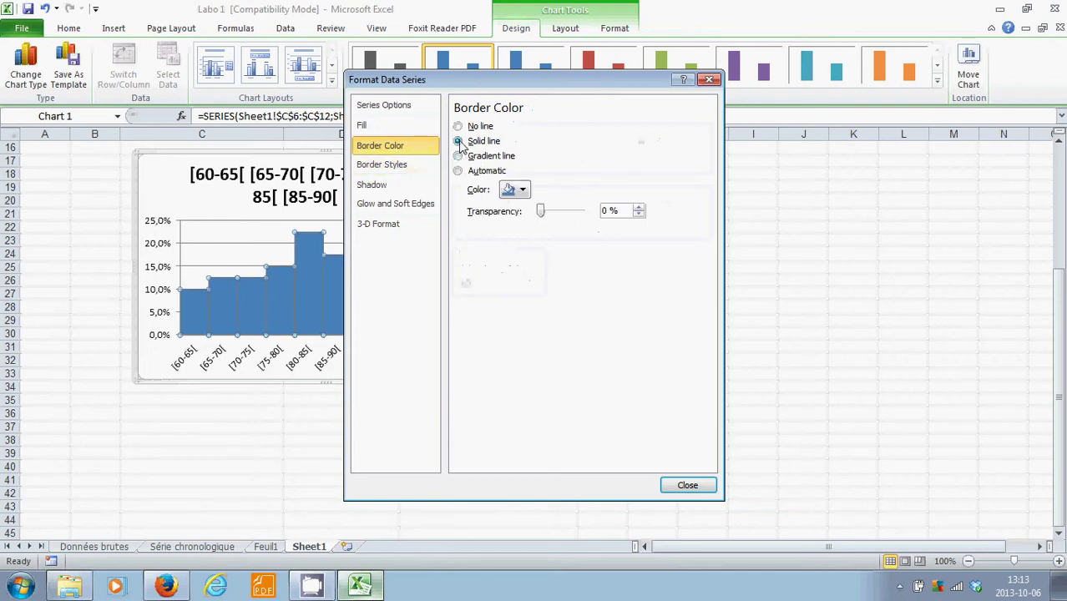
left_click(522, 191)
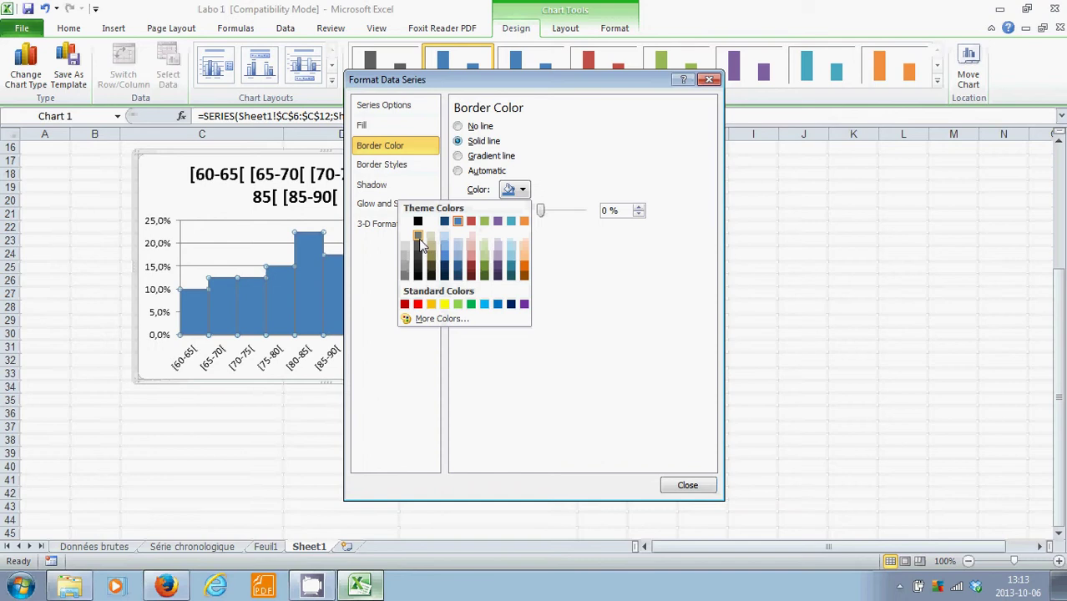
left_click(418, 305)
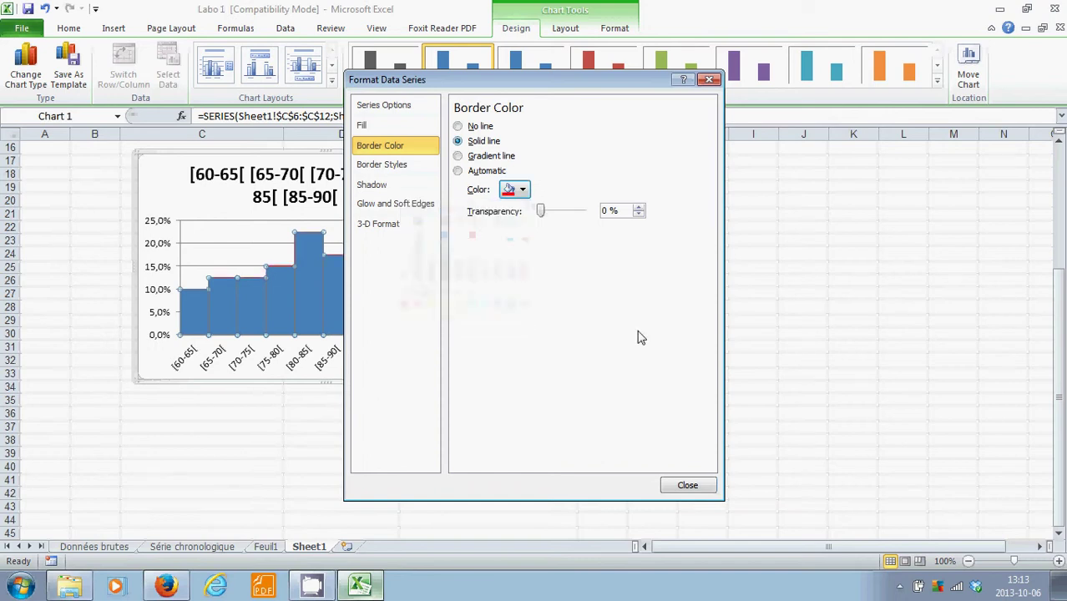
left_click(524, 190)
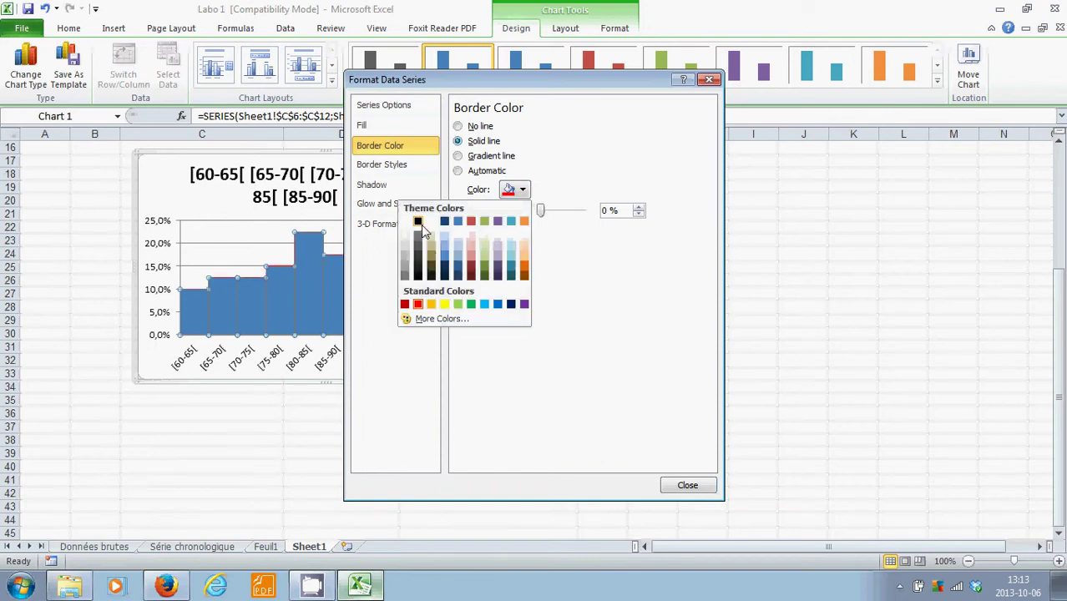
left_click(419, 222)
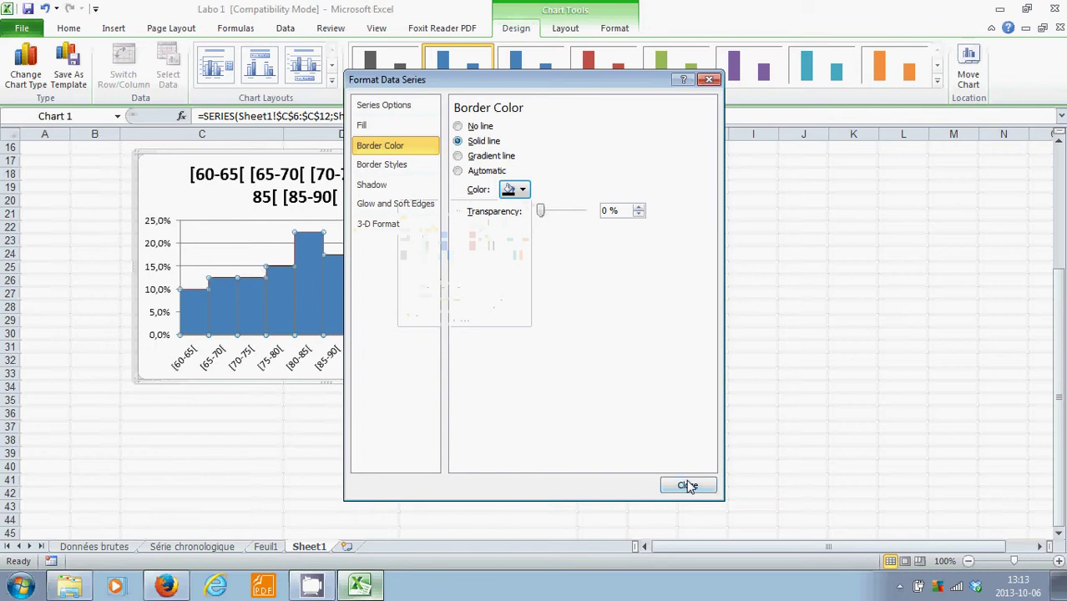
left_click(399, 167)
left_click(406, 185)
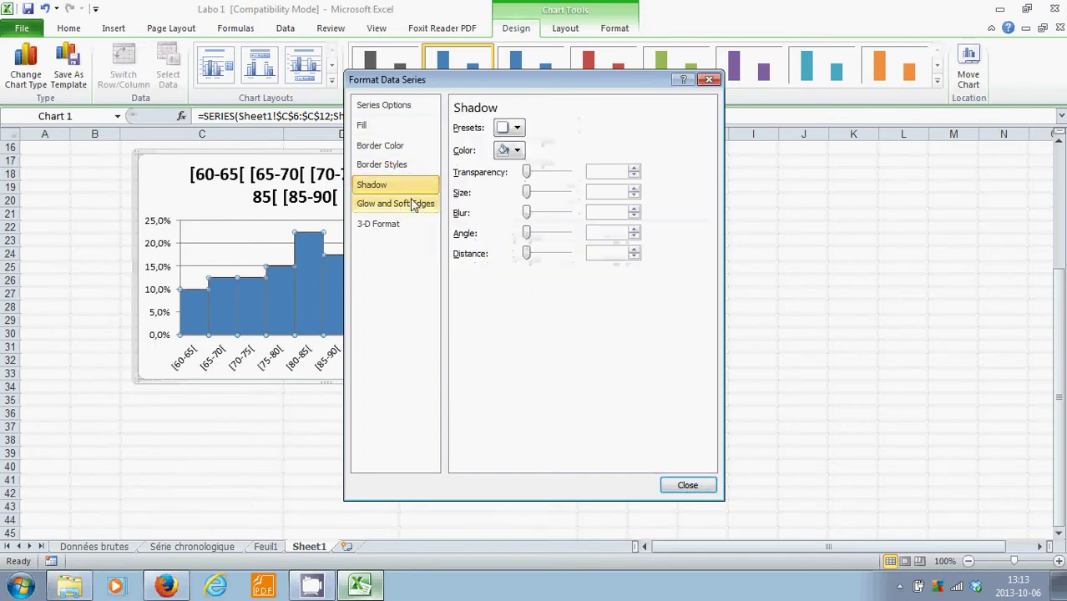
left_click(415, 205)
left_click(685, 484)
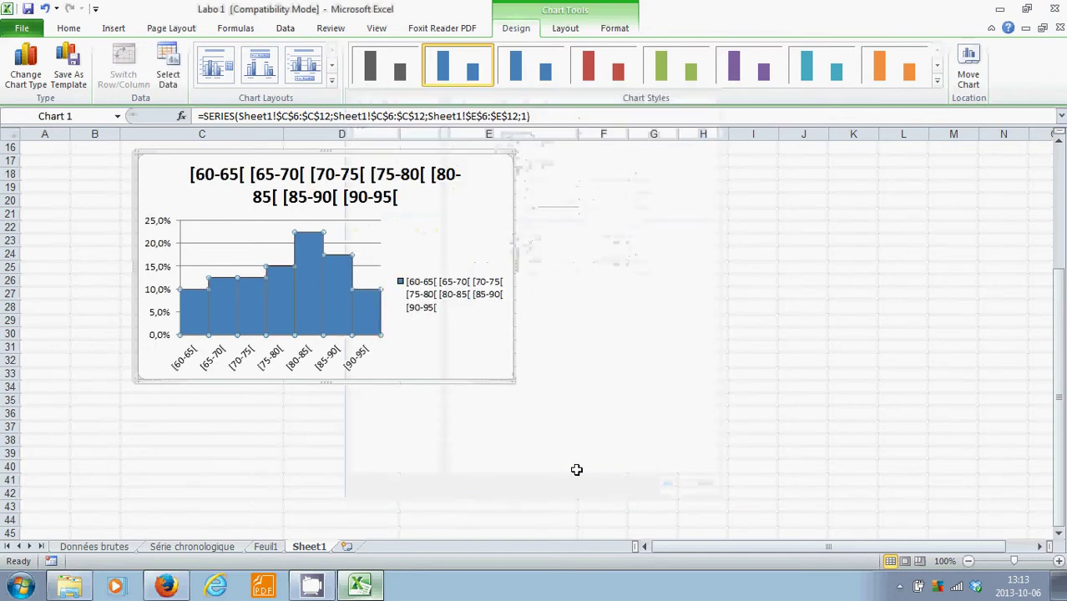
left_click(576, 470)
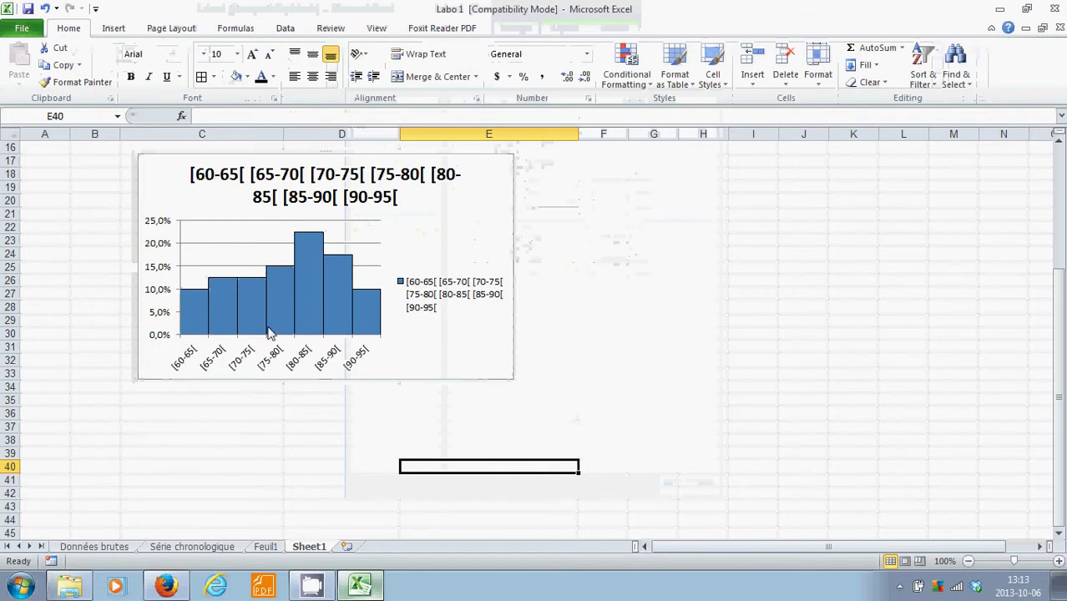
Replace the chart title with the text copied from the table's title in C4.
double_click(399, 202)
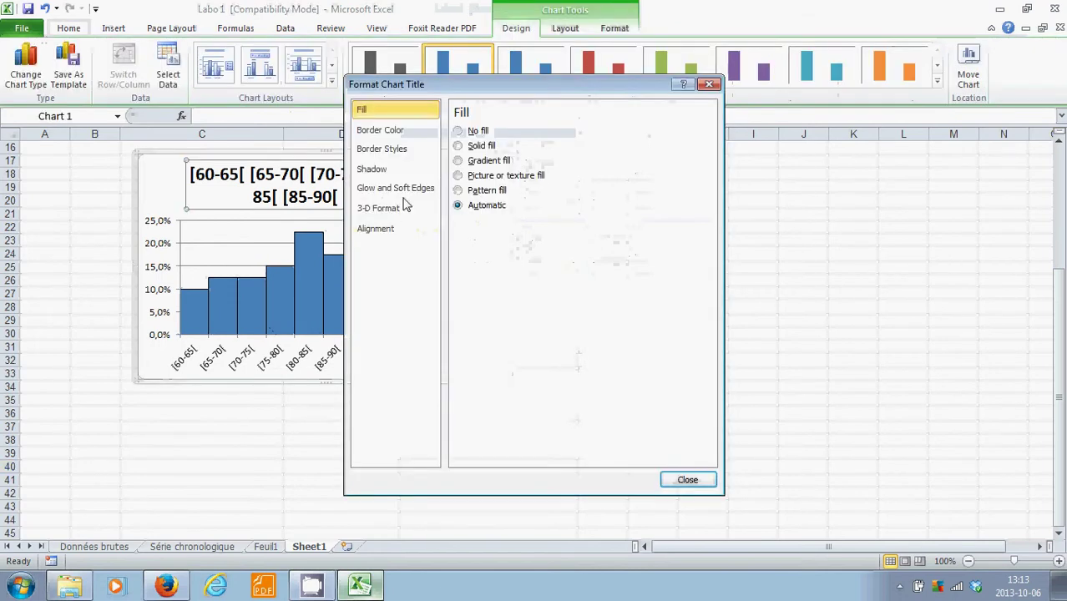
left_click(686, 480)
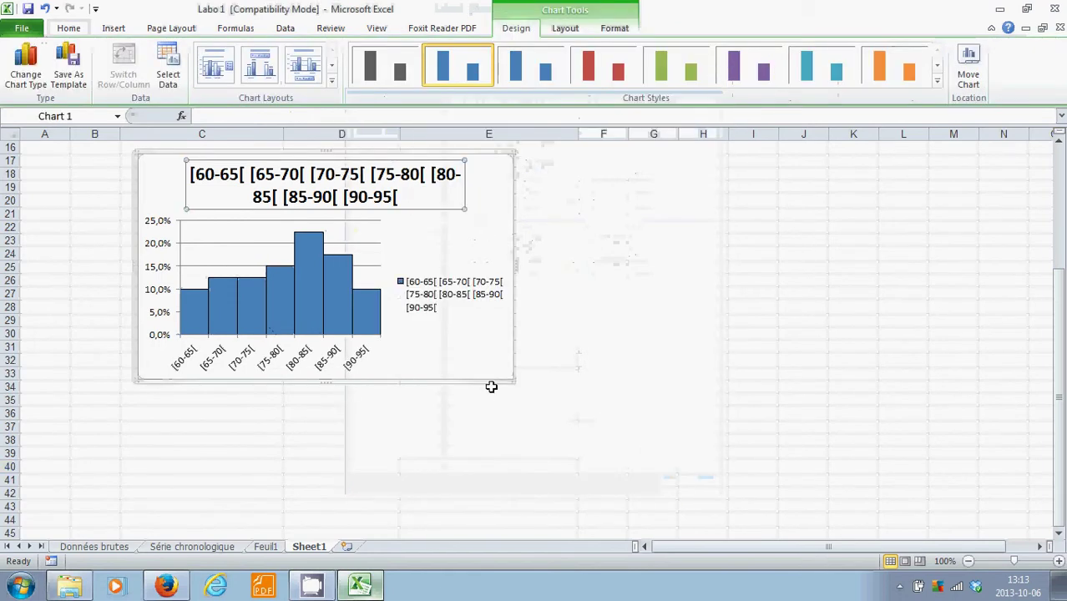
scroll(491, 387, "up", 5)
left_click(197, 189)
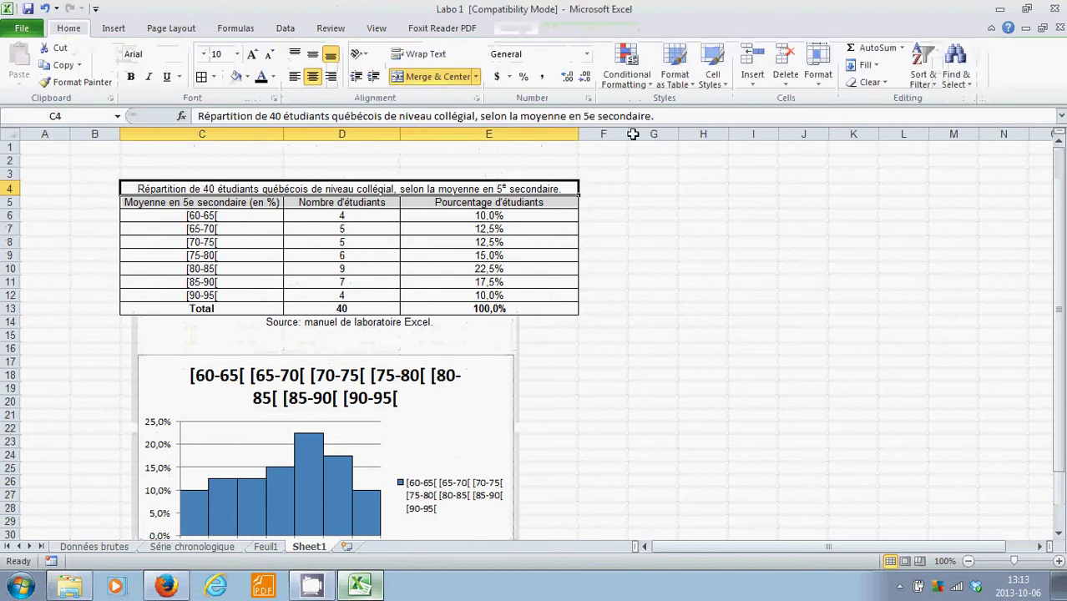
left_click_drag(687, 116, 170, 119)
key("ctrl+c")
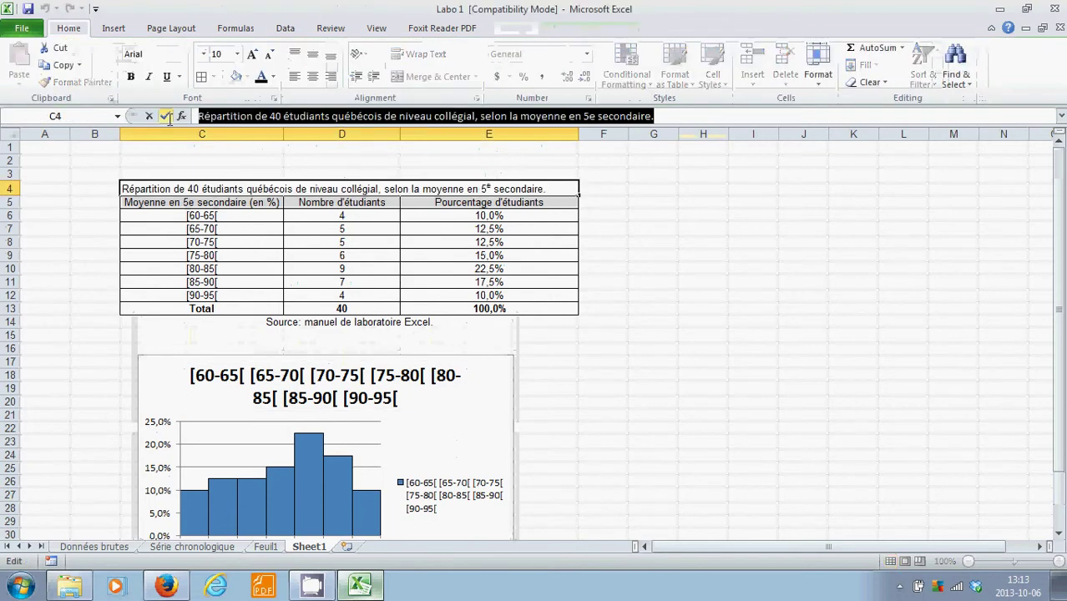
left_click(389, 386)
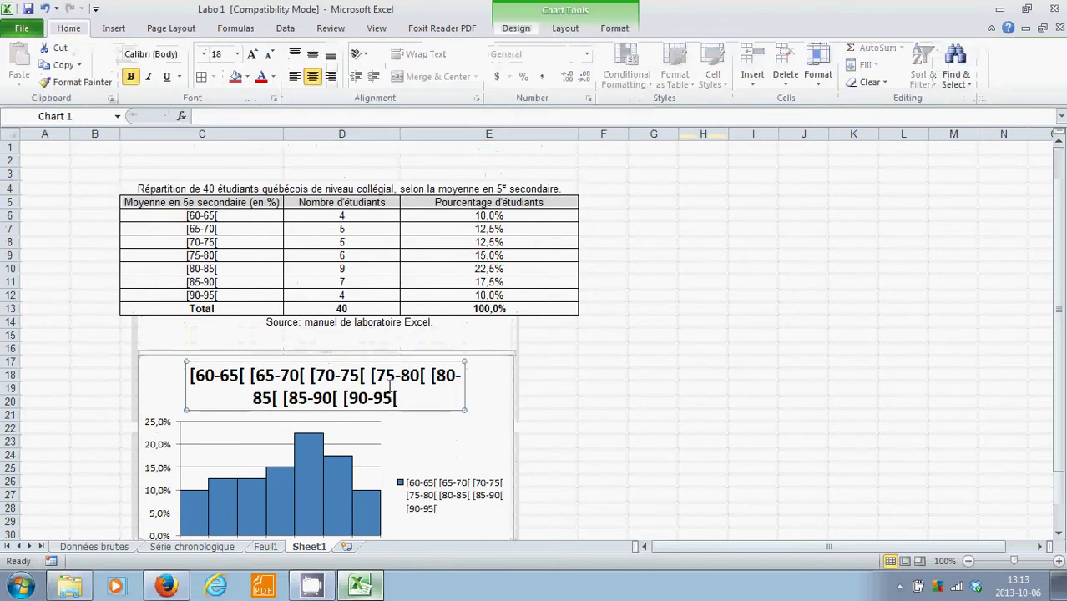
triple_click(178, 374)
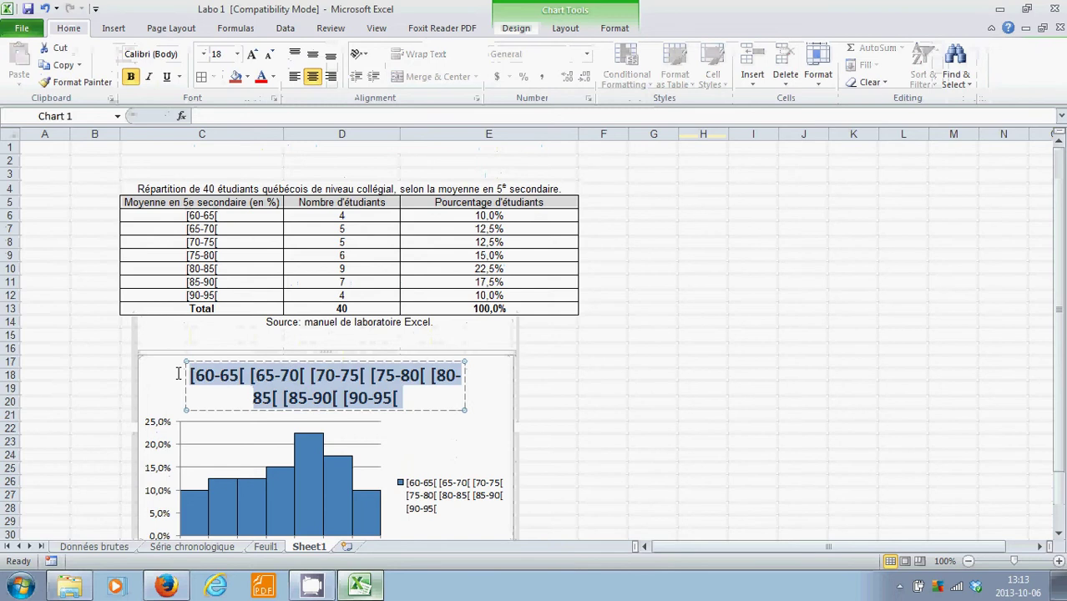
key("ctrl+v")
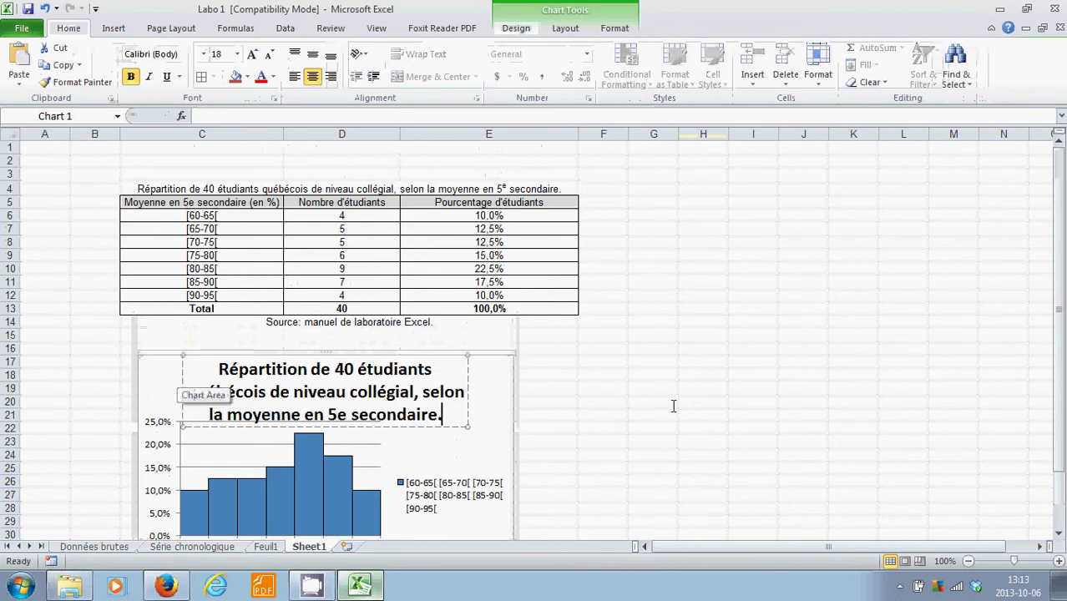
Set the whole chart title's font size to 14.
triple_click(214, 368)
left_click(237, 54)
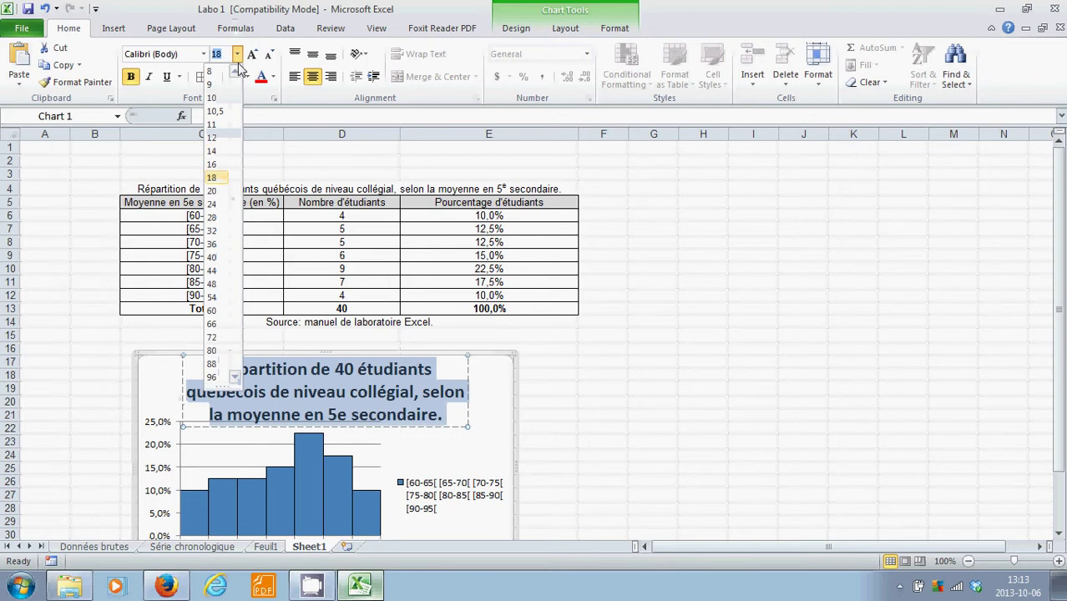
left_click(219, 157)
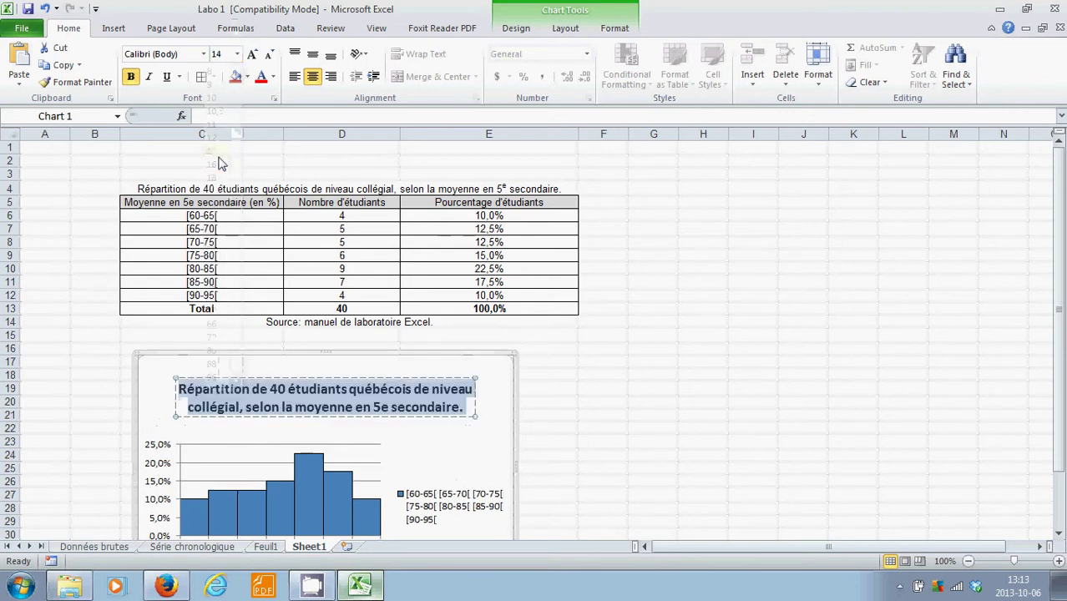
left_click(891, 408)
Delete the chart's legend.
scroll(738, 402, "down", 4)
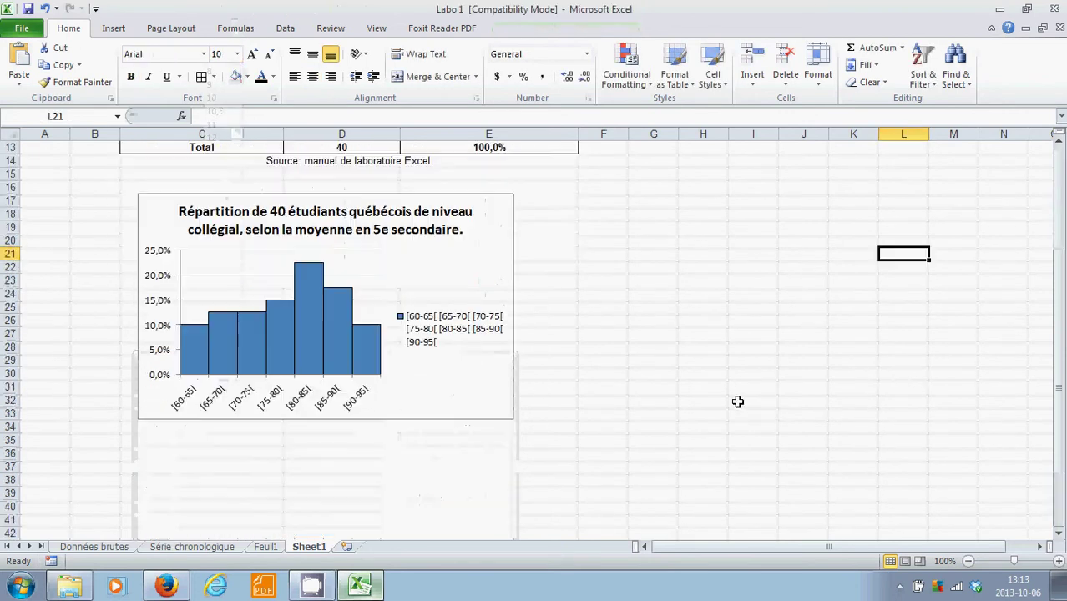
left_click(431, 333)
key("Delete")
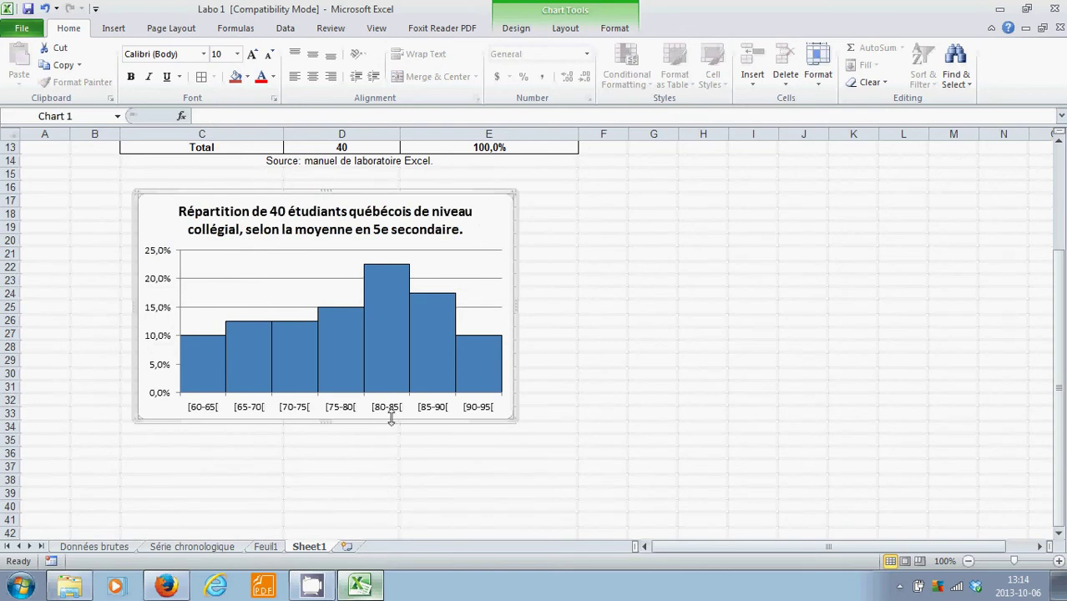
left_click(451, 408)
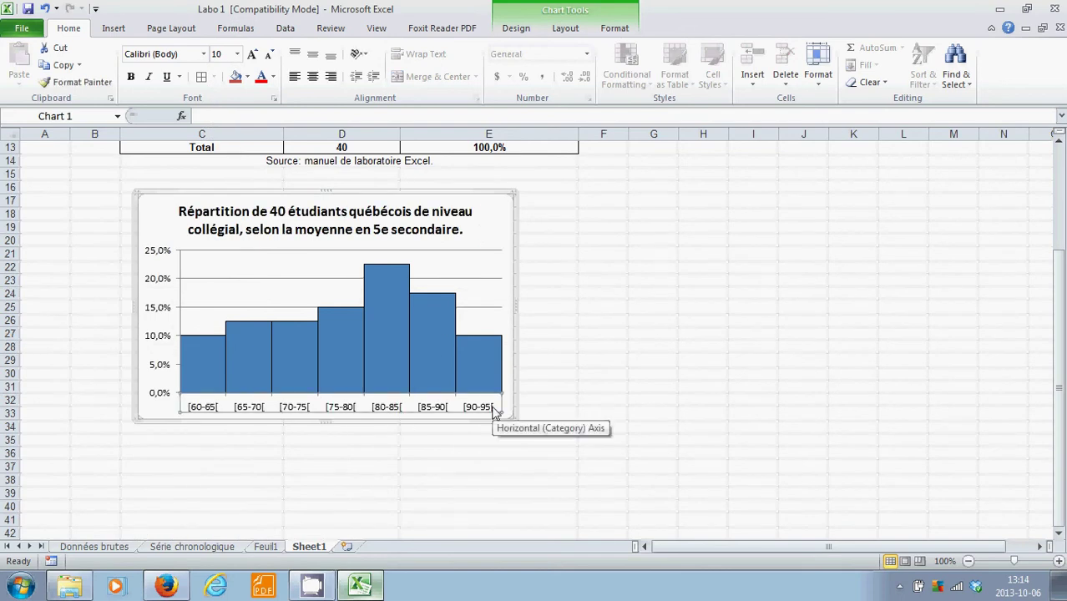
left_click(566, 387)
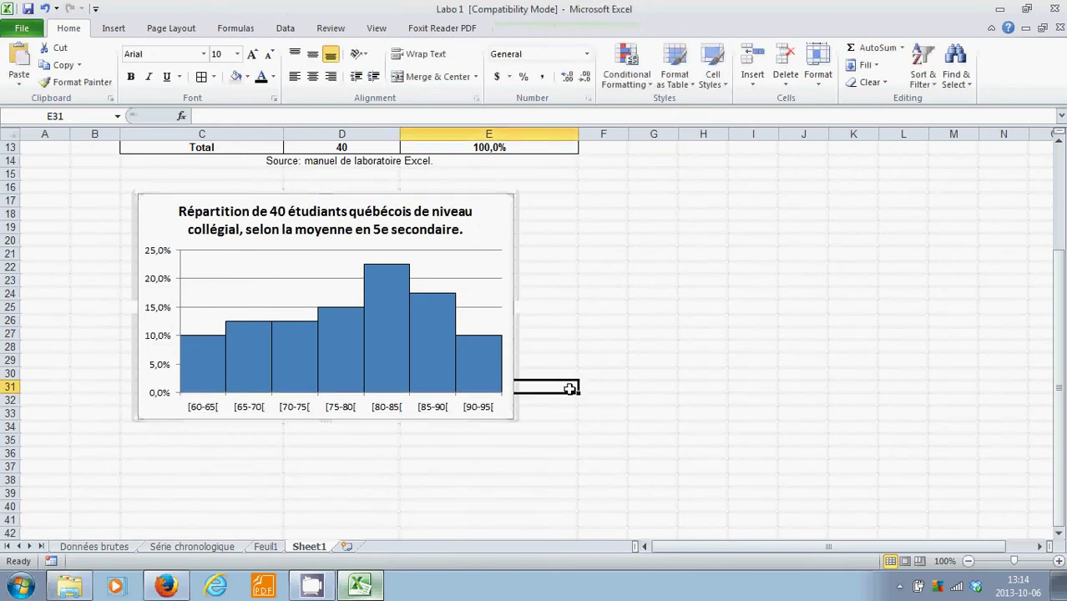
Enlarge the chart until it reaches nearly the outer edge of column E and down to row 38.
left_click(349, 418)
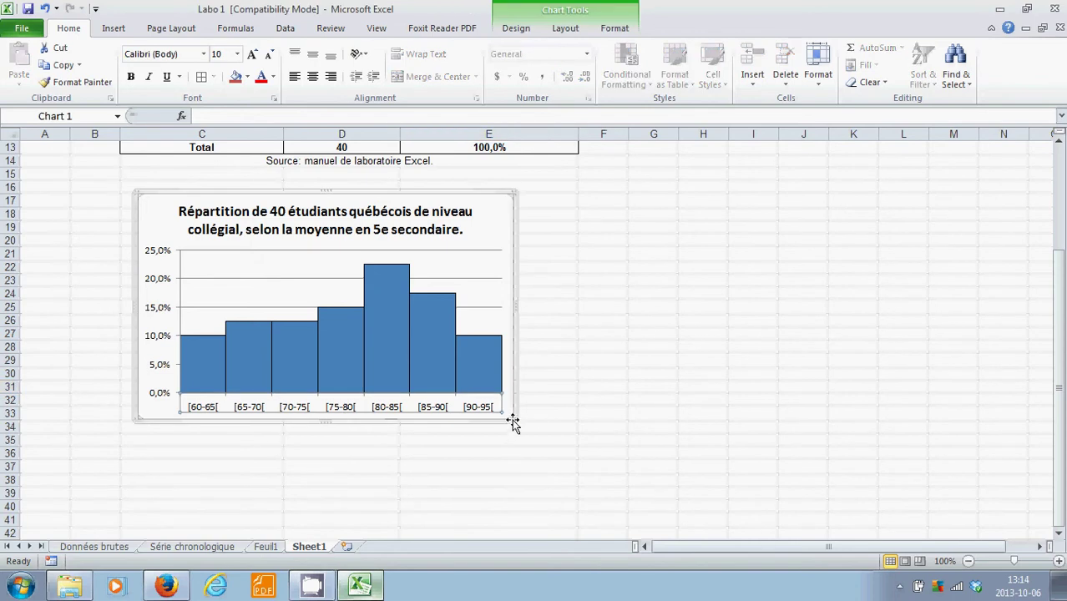
left_click_drag(513, 420, 570, 459)
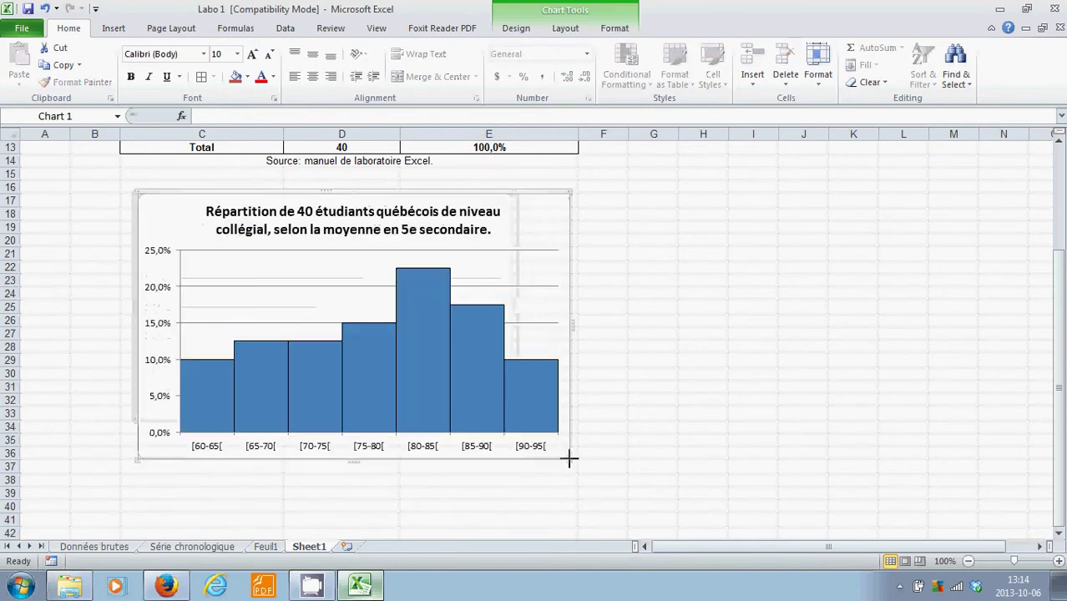
left_click_drag(354, 459, 352, 485)
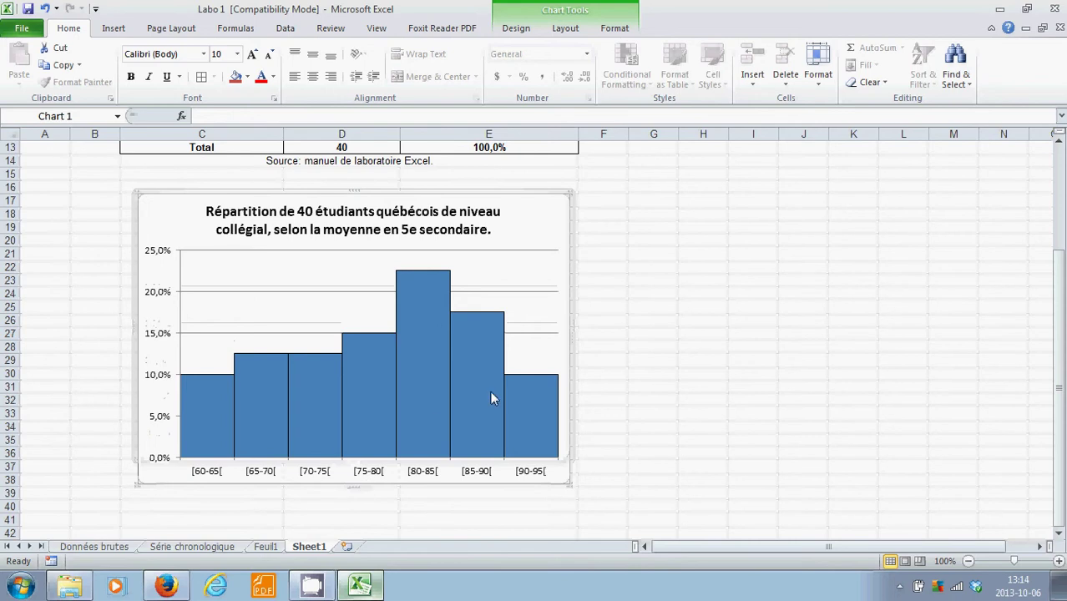
left_click(732, 426)
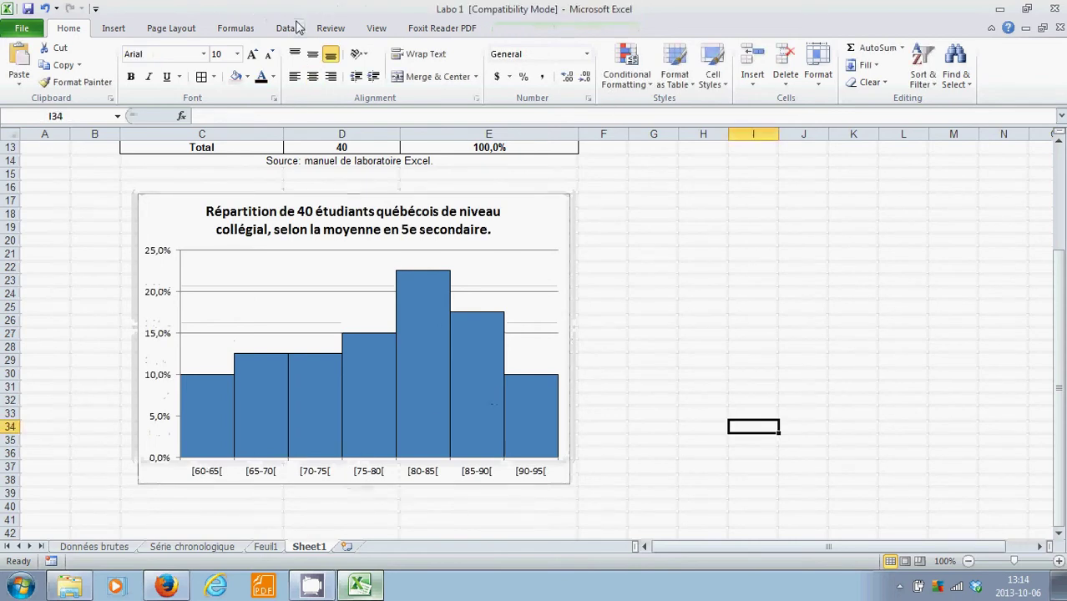
Insert a text box over the histogram's class labels, stretched across nearly the full chart width just below the bars.
left_click(115, 30)
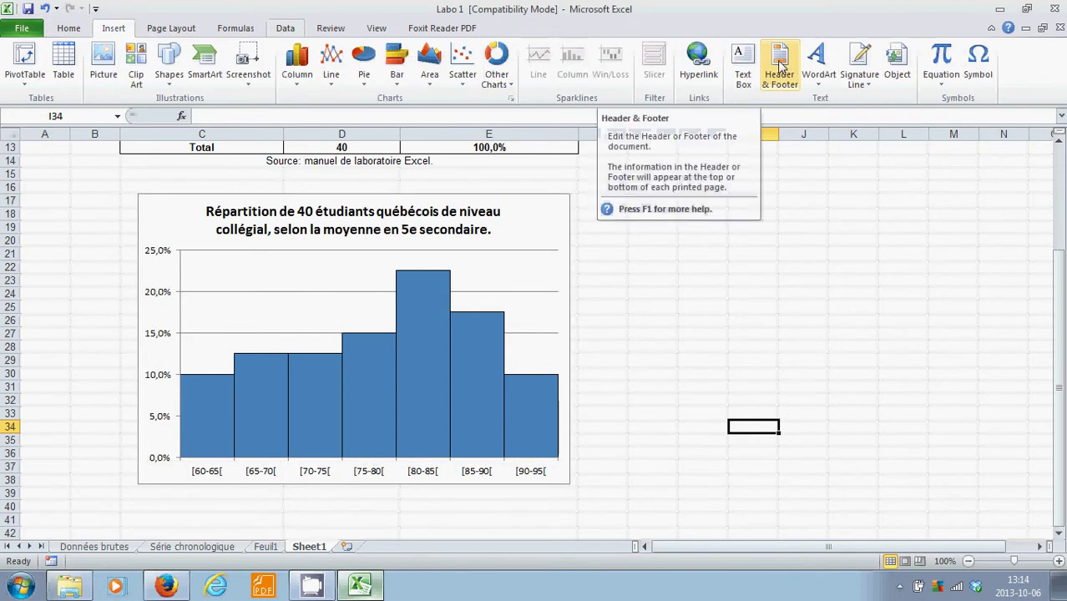
left_click(742, 63)
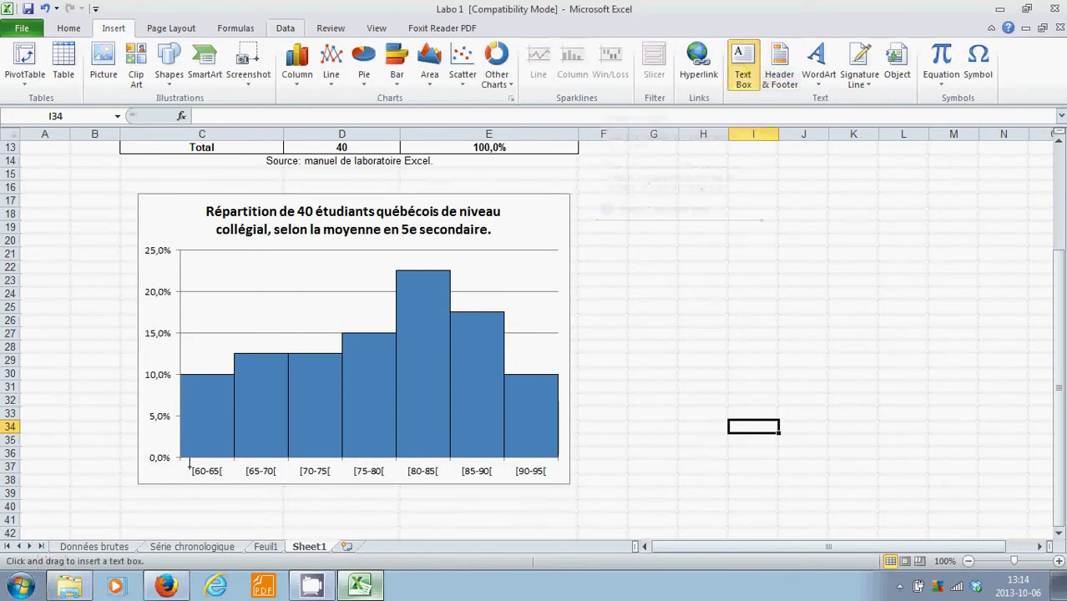
left_click_drag(203, 464, 554, 481)
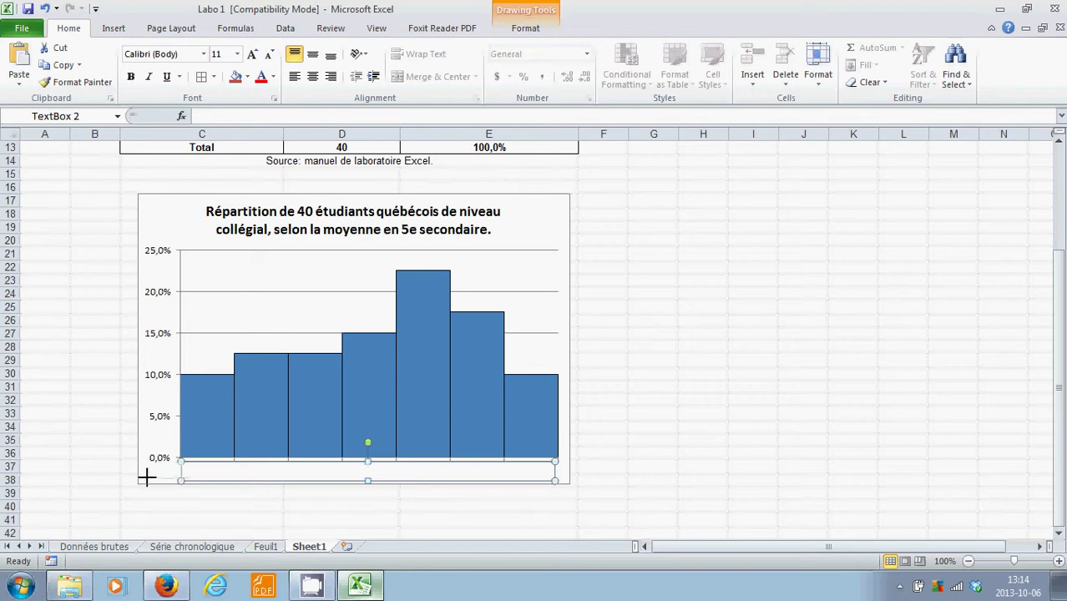
left_click_drag(145, 477, 144, 477)
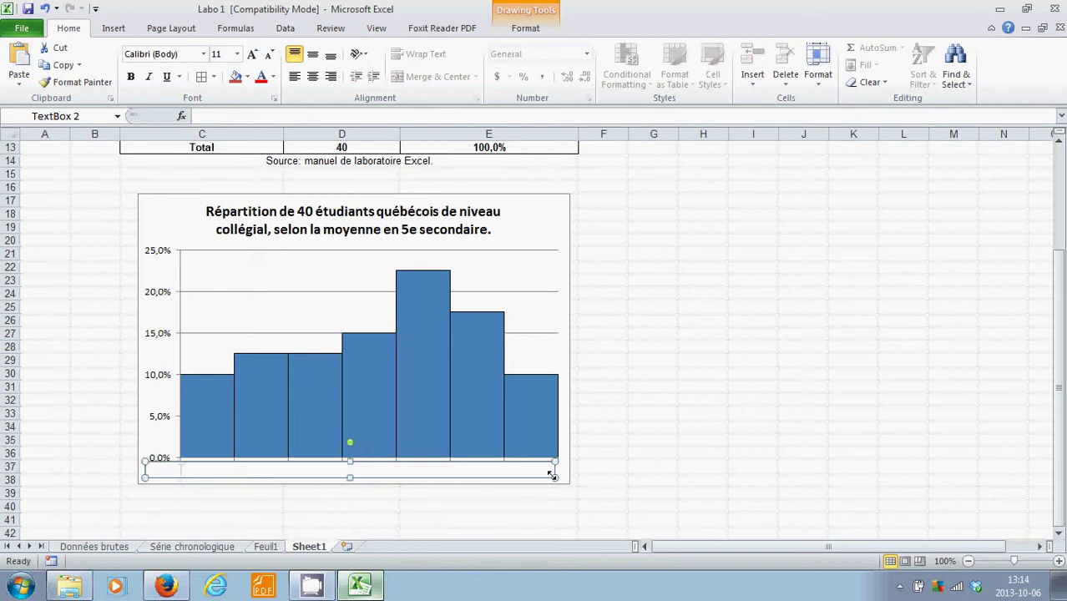
left_click_drag(551, 474, 569, 474)
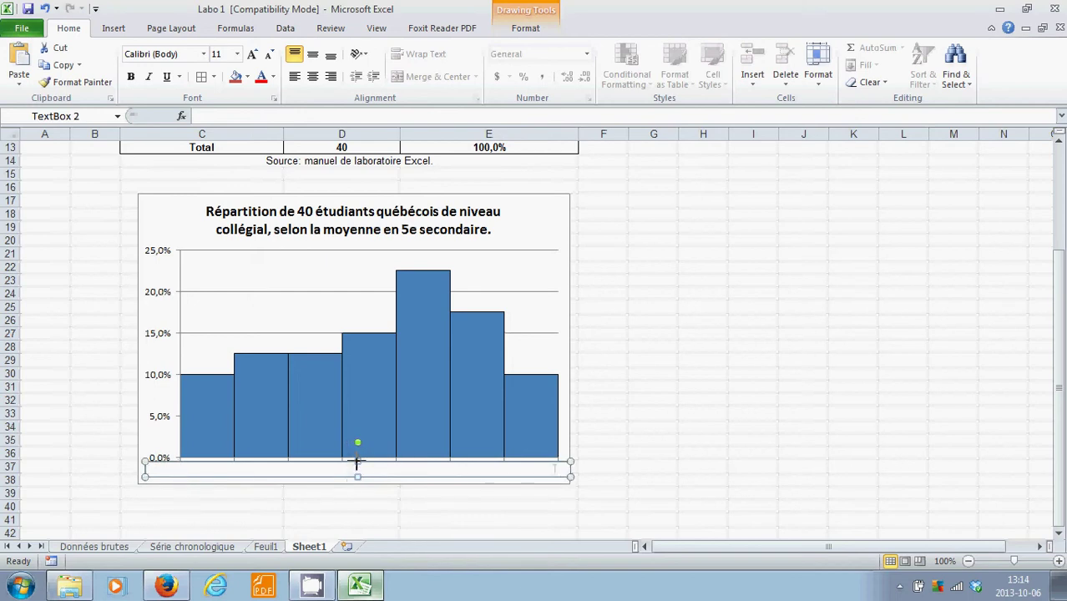
left_click_drag(356, 461, 357, 458)
Enter the class boundaries 60, 65, 70, 75, 80, 85, 90 and 95 in the text box, spaced under the bar edges.
left_click(196, 469)
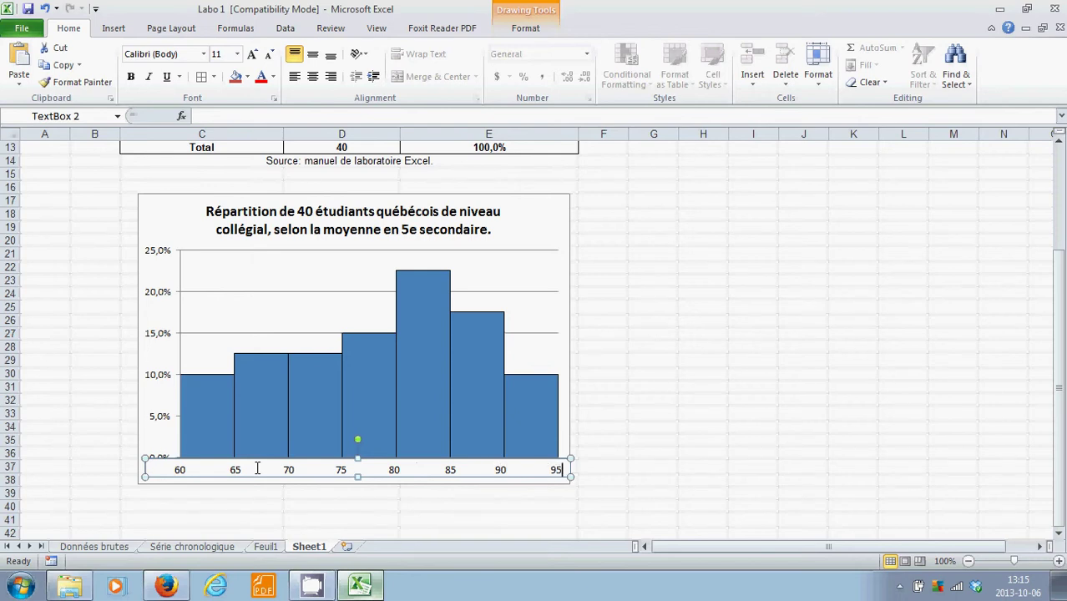
scroll(257, 468, "up", 4)
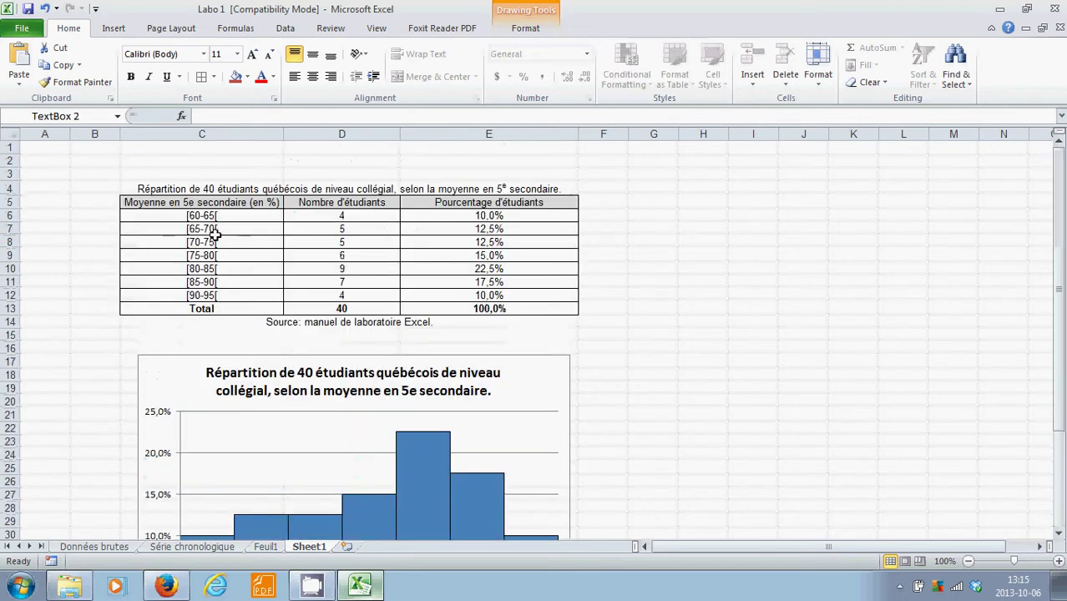
scroll(242, 317, "down", 1)
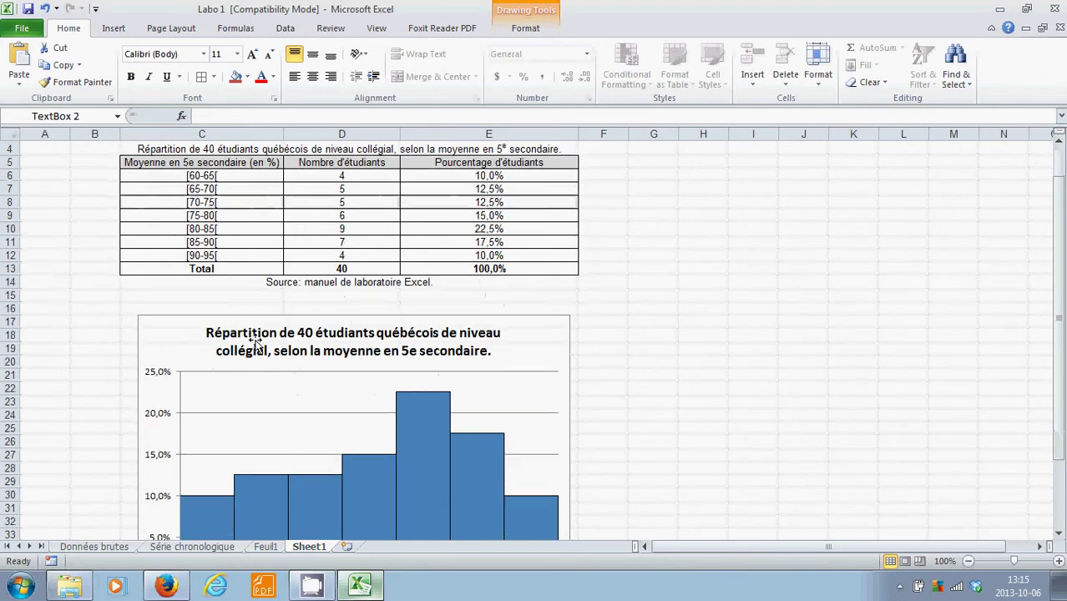
scroll(628, 408, "down", 3)
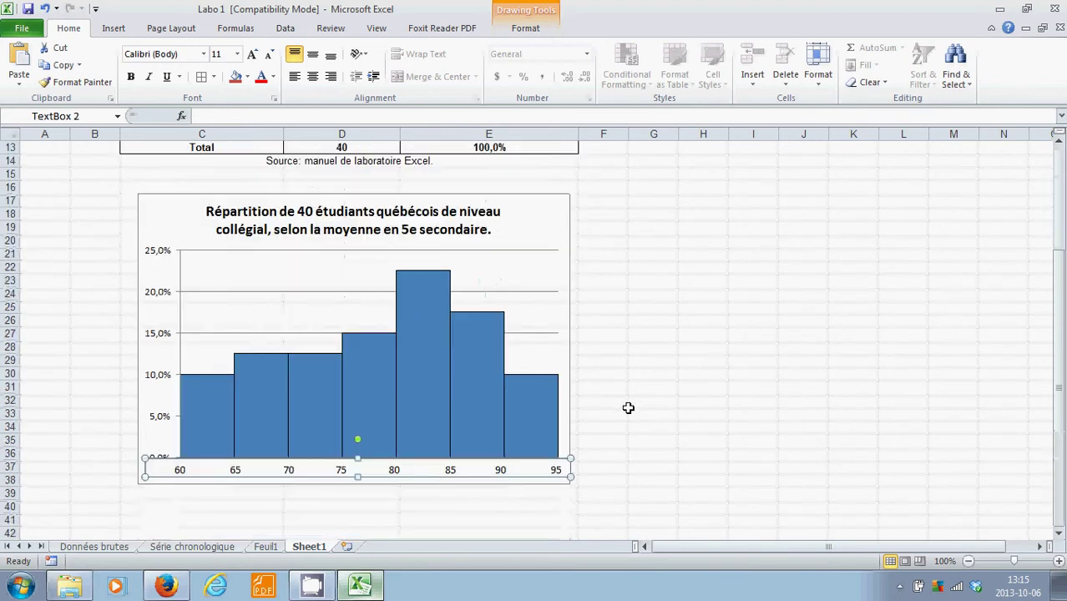
scroll(627, 410, "down", 1)
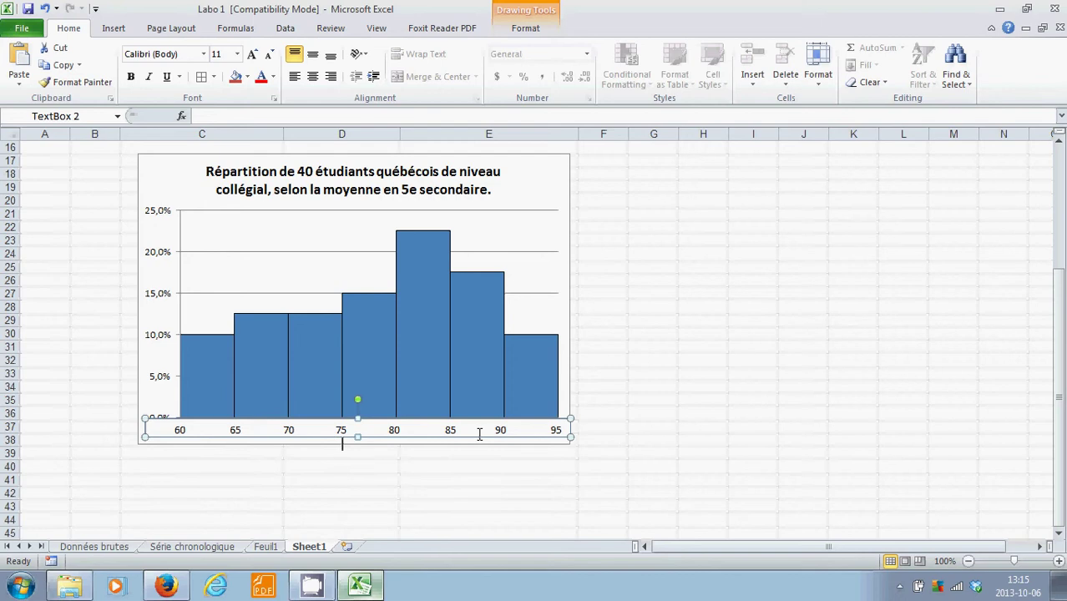
left_click(699, 401)
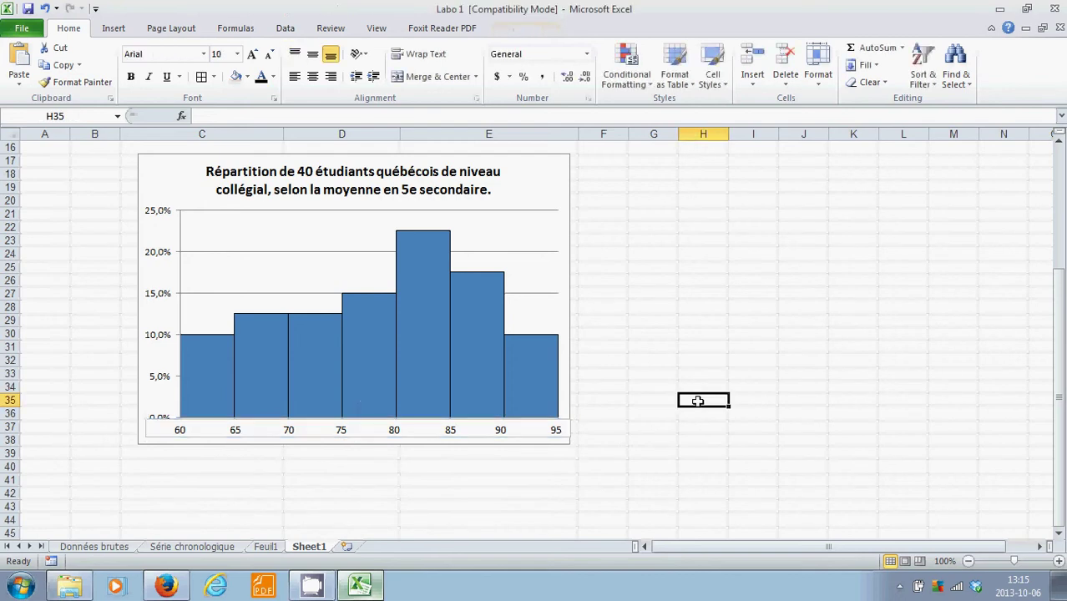
Remove the outline and the fill of the class-boundary text box.
left_click(156, 429)
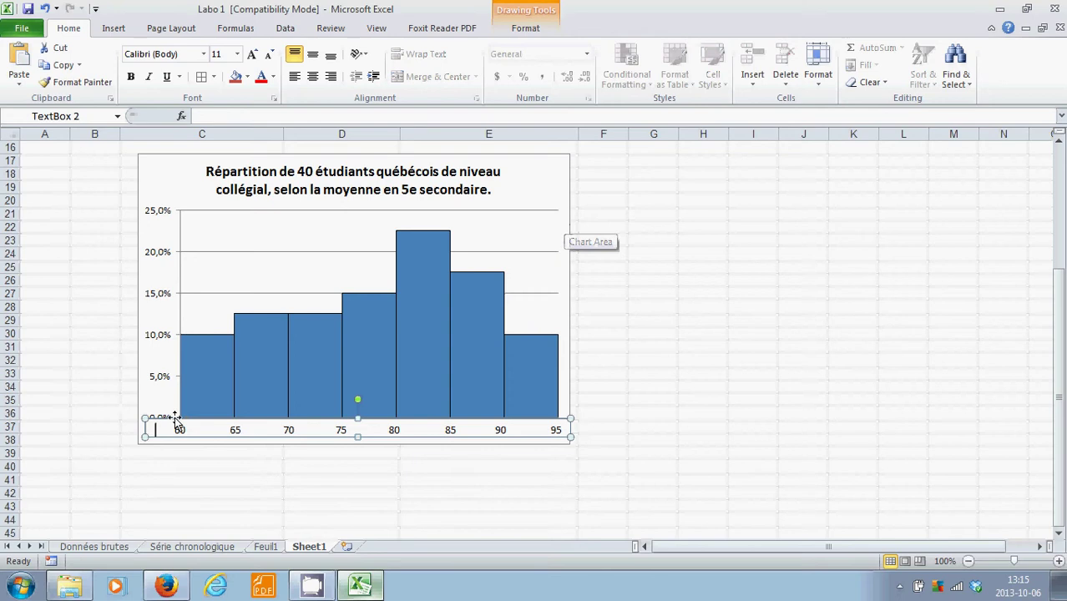
right_click(161, 429)
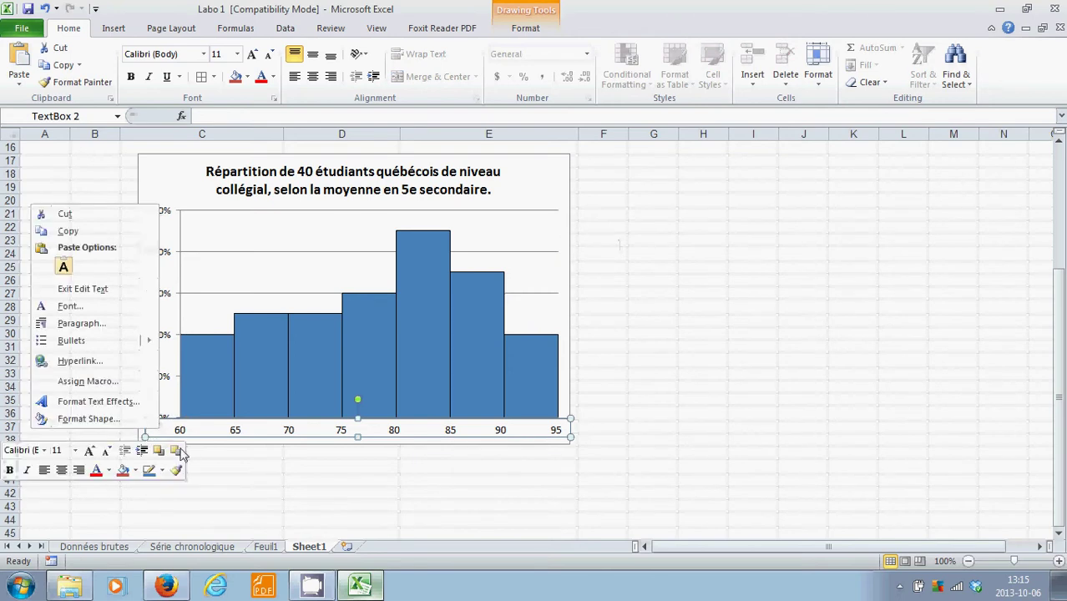
left_click(153, 470)
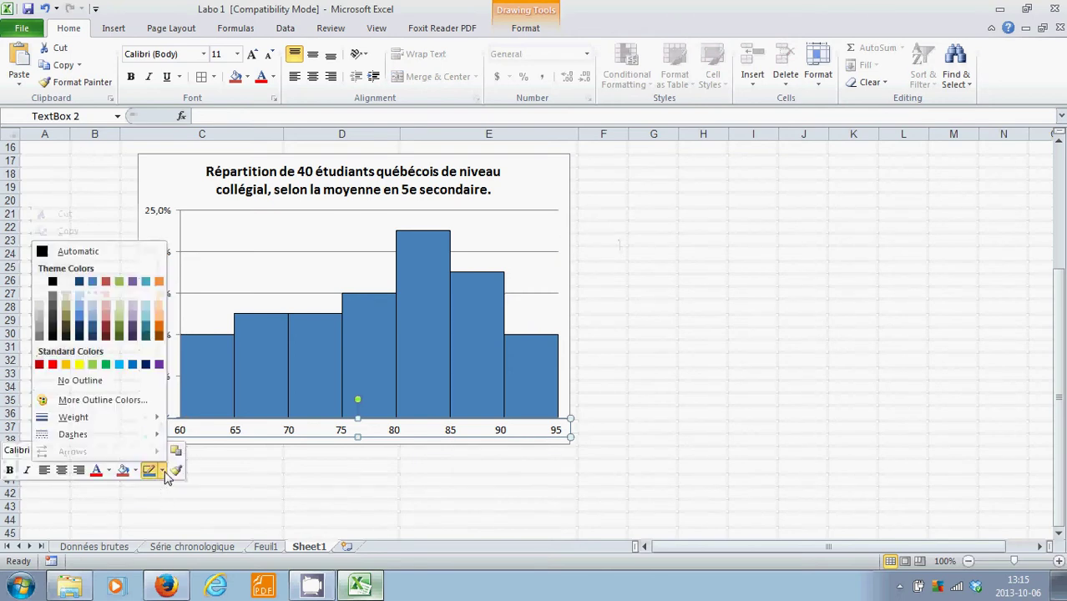
left_click(75, 380)
left_click(137, 471)
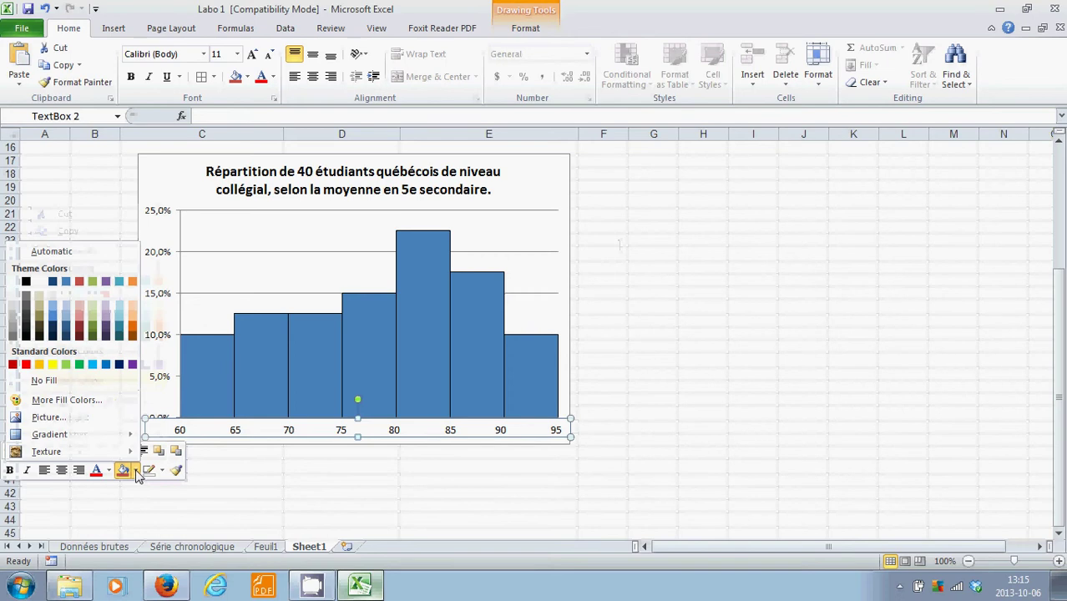
left_click(83, 381)
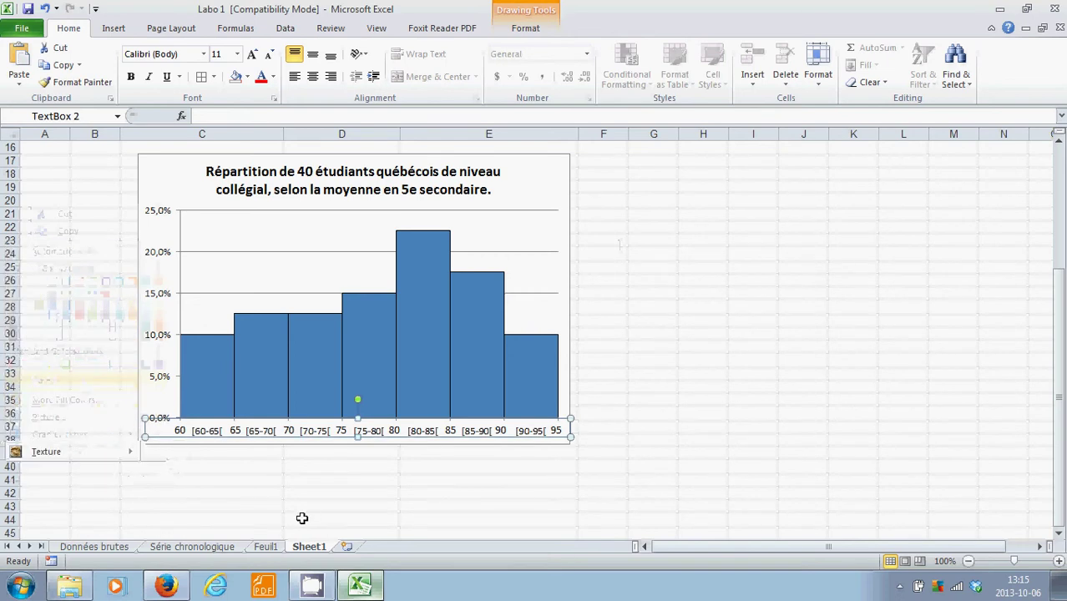
Fill the class-boundary text box with white to hide the original class labels behind it.
right_click(206, 429)
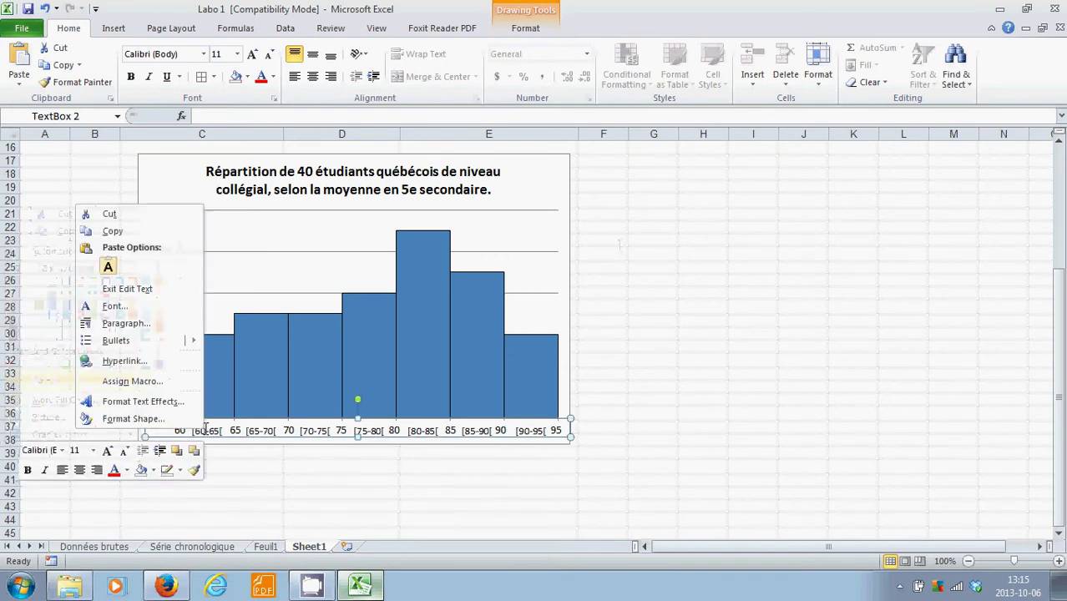
left_click(153, 473)
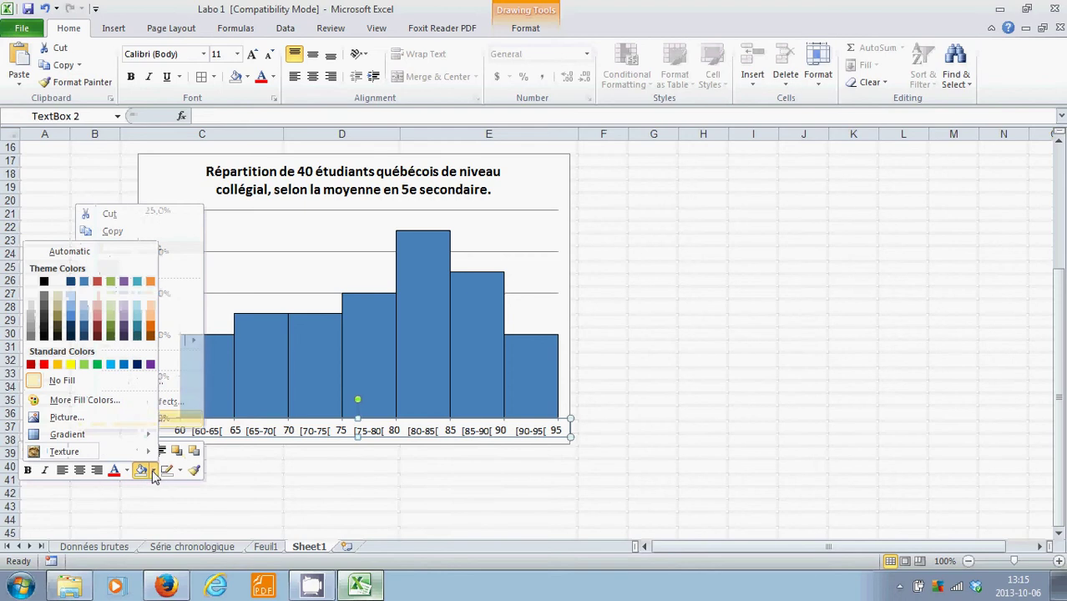
left_click(32, 285)
left_click(338, 512)
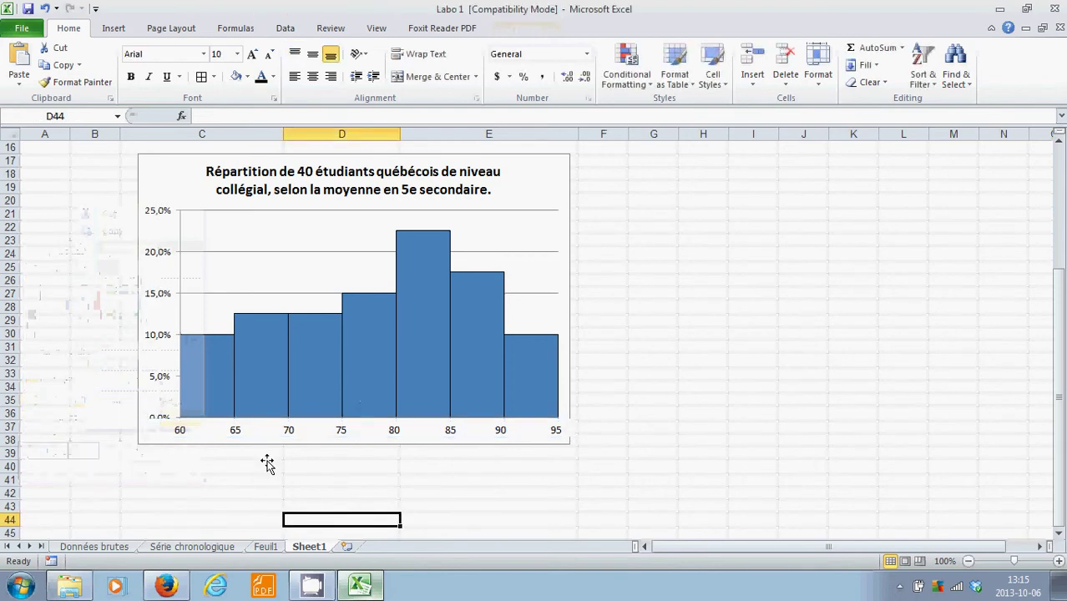
Move the class-boundary text box slightly lower to uncover the vertical axis's 0,0% label.
left_click(162, 423)
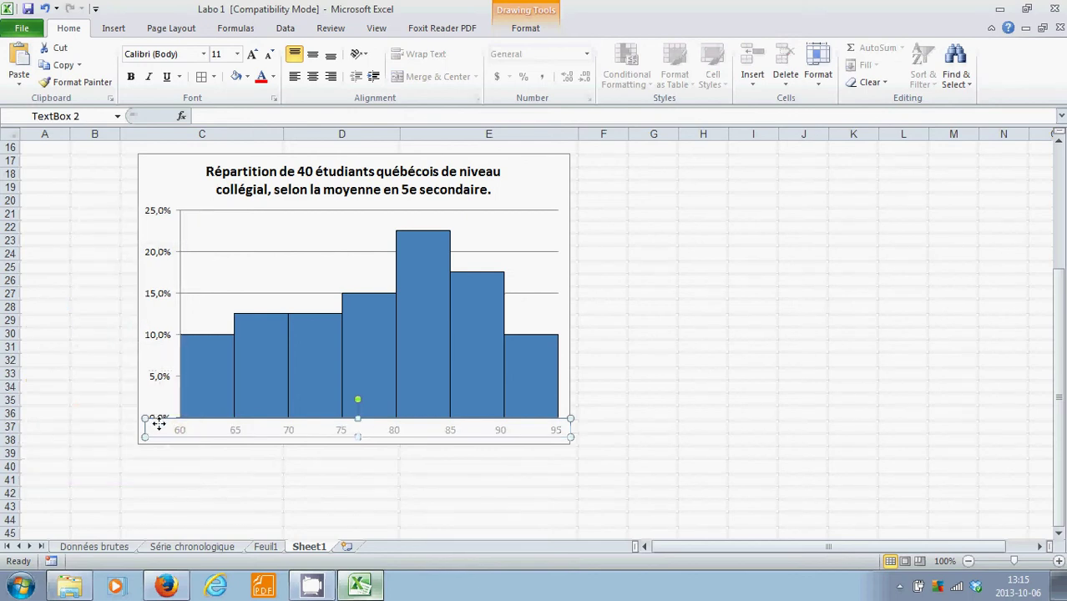
left_click_drag(158, 424, 209, 423)
left_click(703, 426)
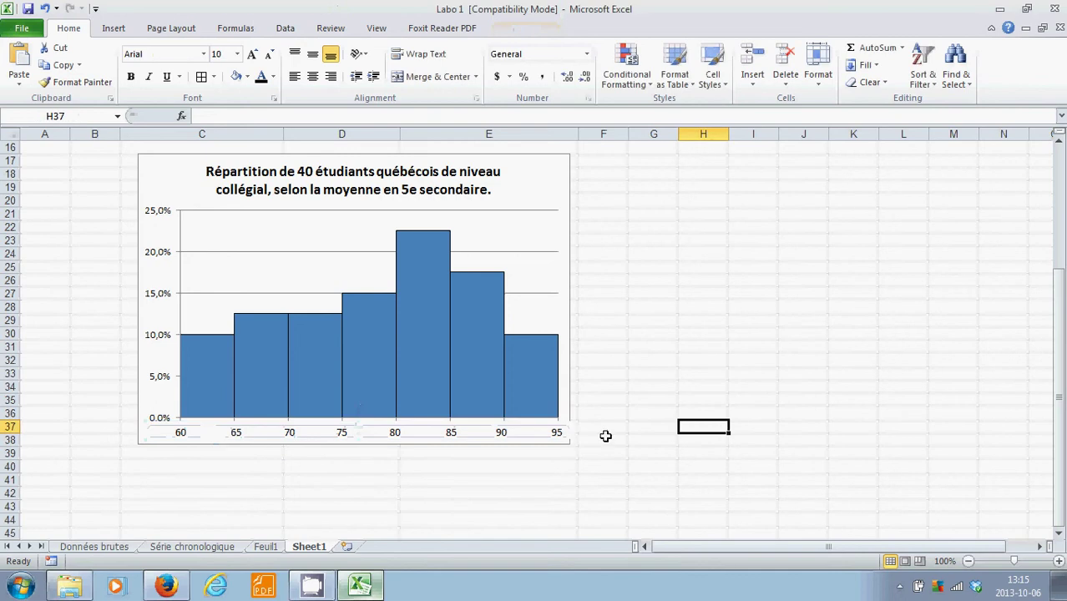
Narrow the text box to stay inside the chart border and keep a single 95 on the line of boundary labels.
left_click(551, 432)
left_click_drag(571, 440, 564, 439)
left_click(526, 432)
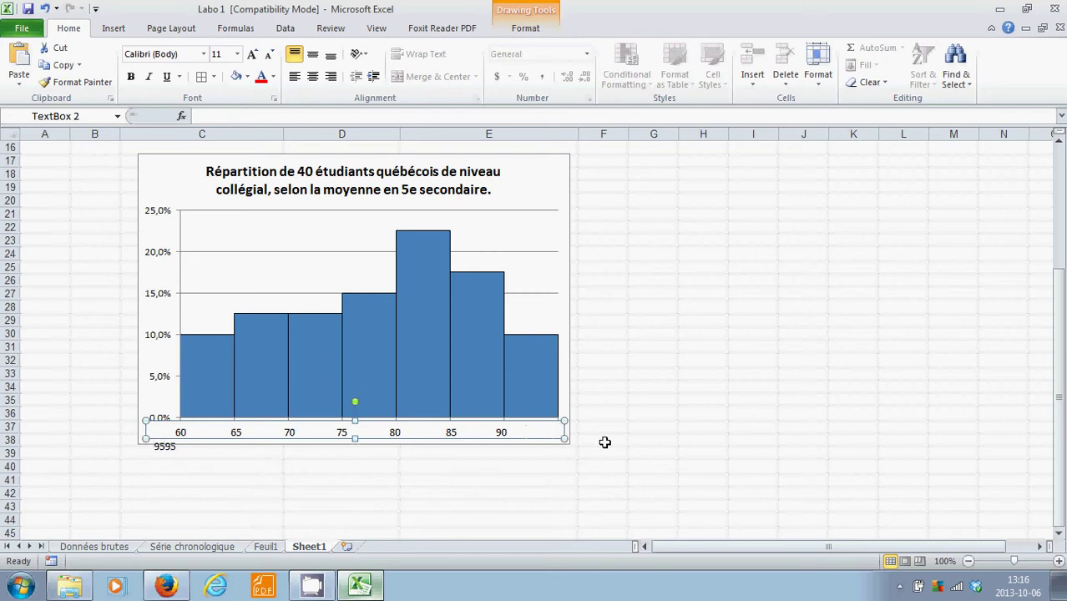
key("BackSpace")
left_click_drag(565, 438, 569, 438)
left_click(645, 475)
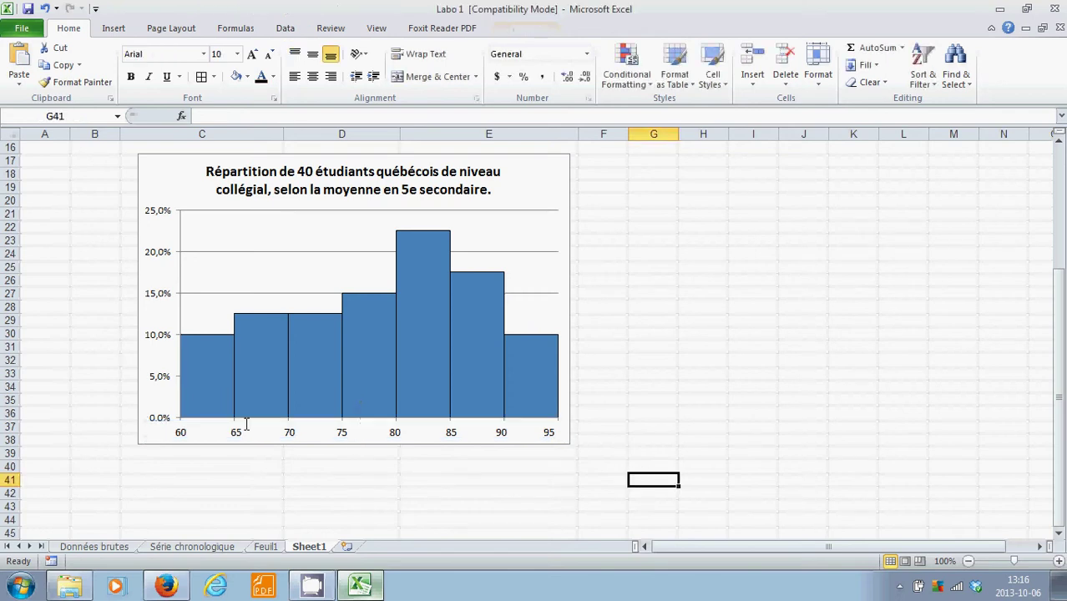
right_click(533, 174)
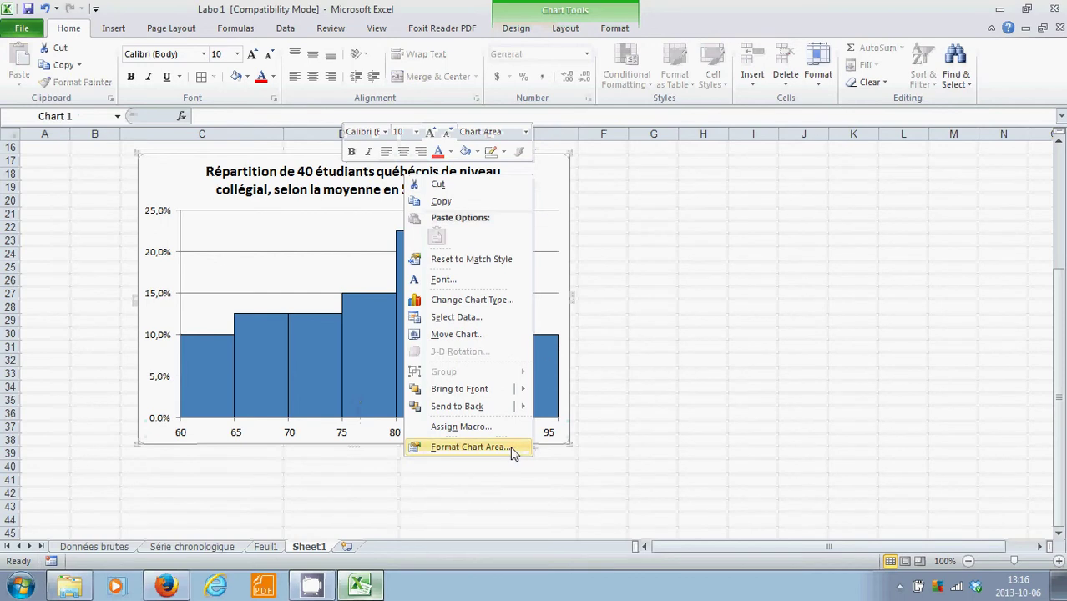
left_click(467, 447)
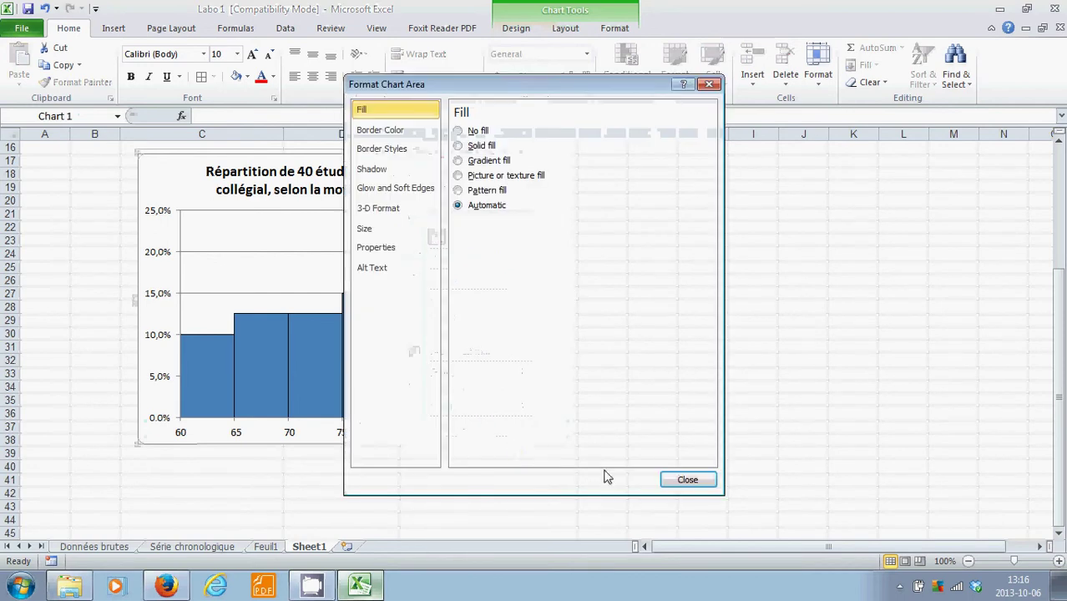
left_click(391, 247)
left_click(389, 228)
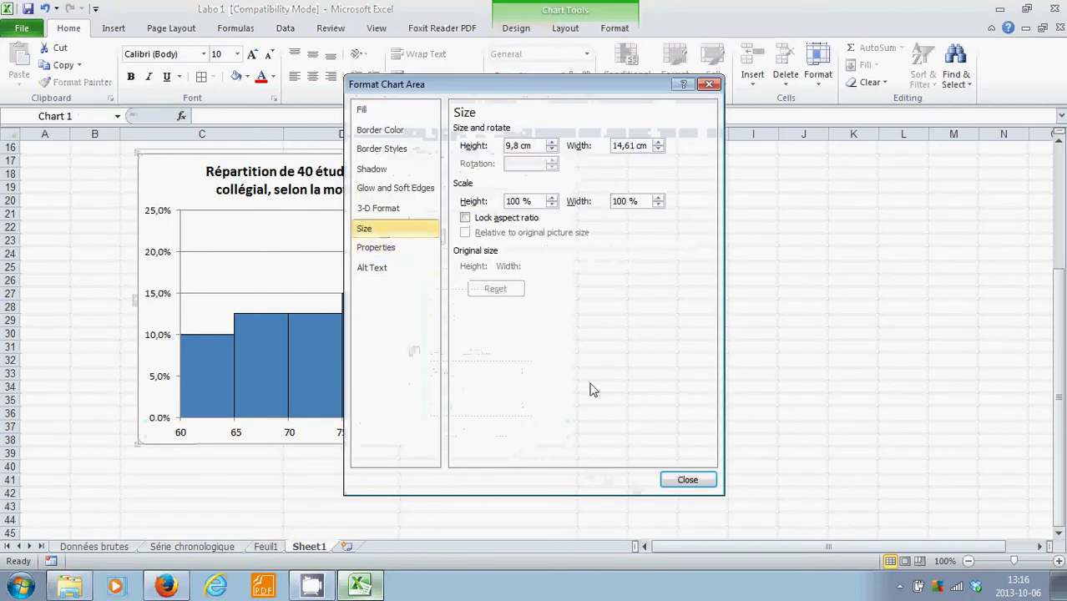
left_click(687, 480)
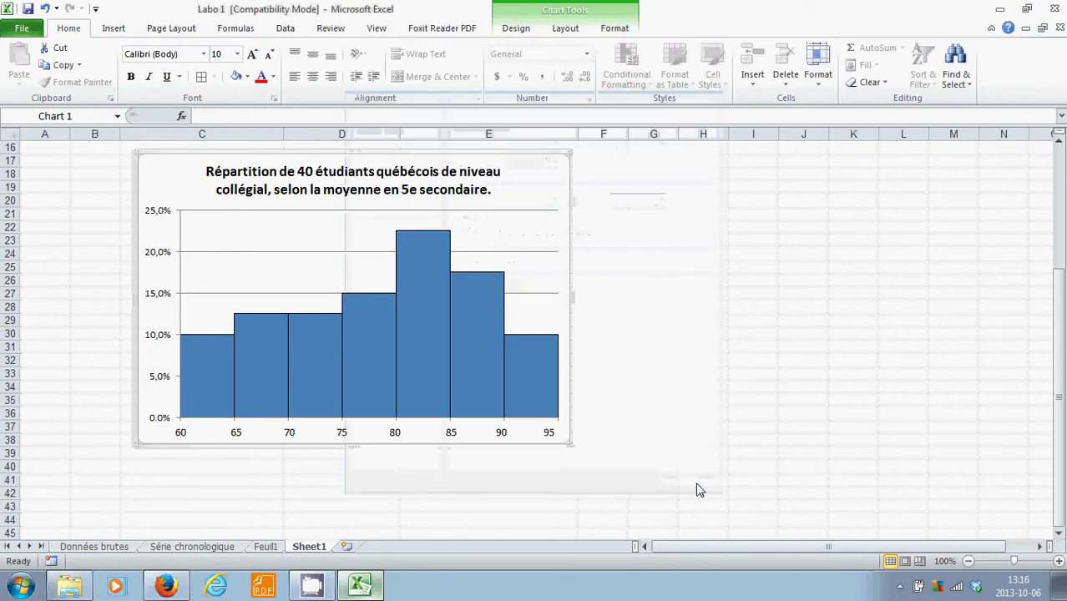
Add a horizontal axis title below the axis and move the class-boundary text box up over the class labels.
left_click(518, 32)
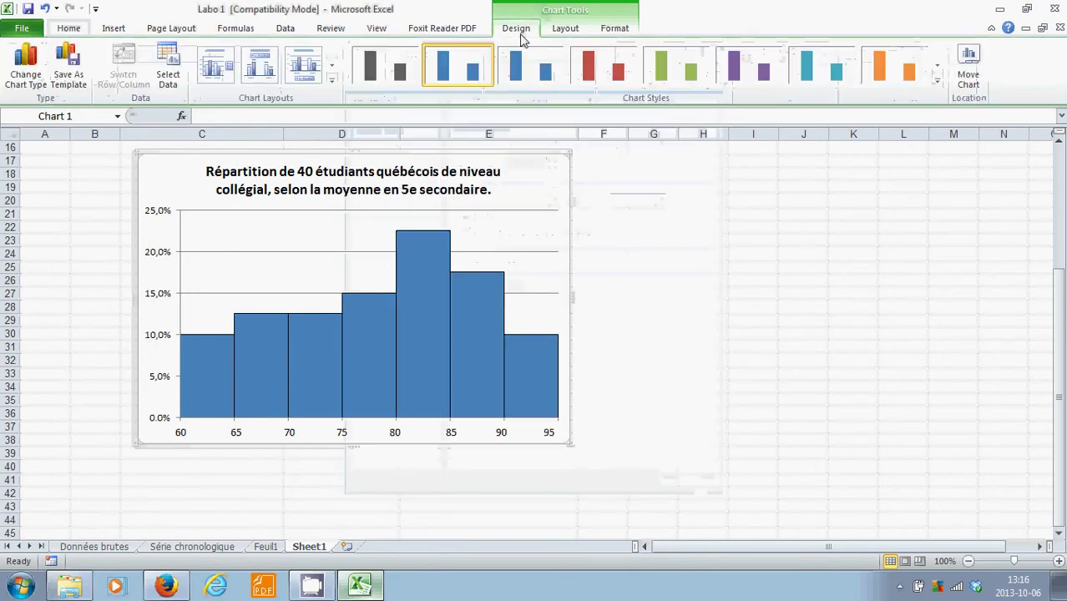
left_click(556, 33)
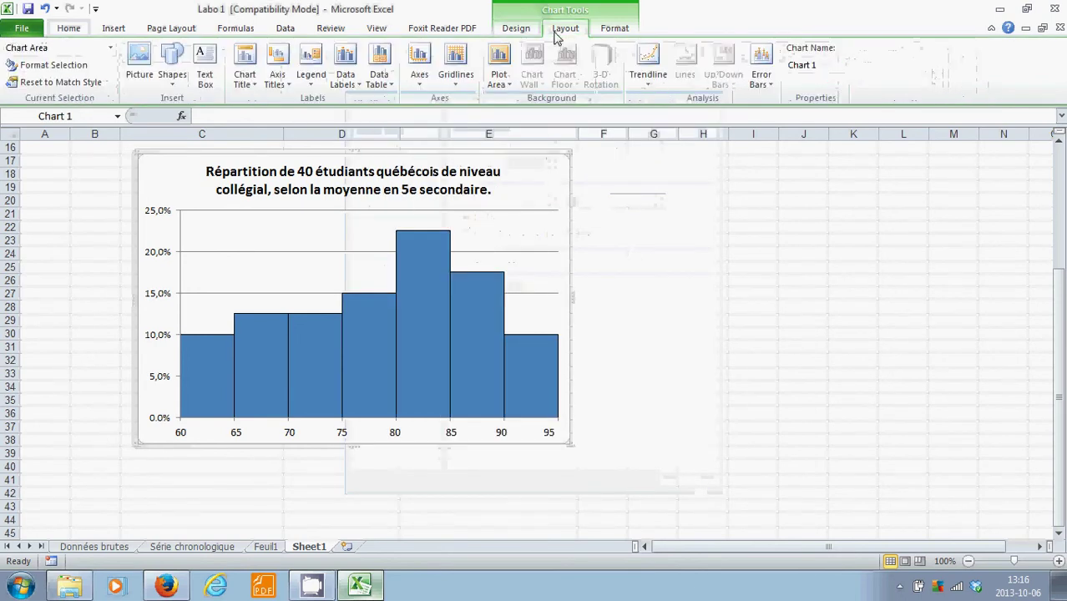
left_click(290, 87)
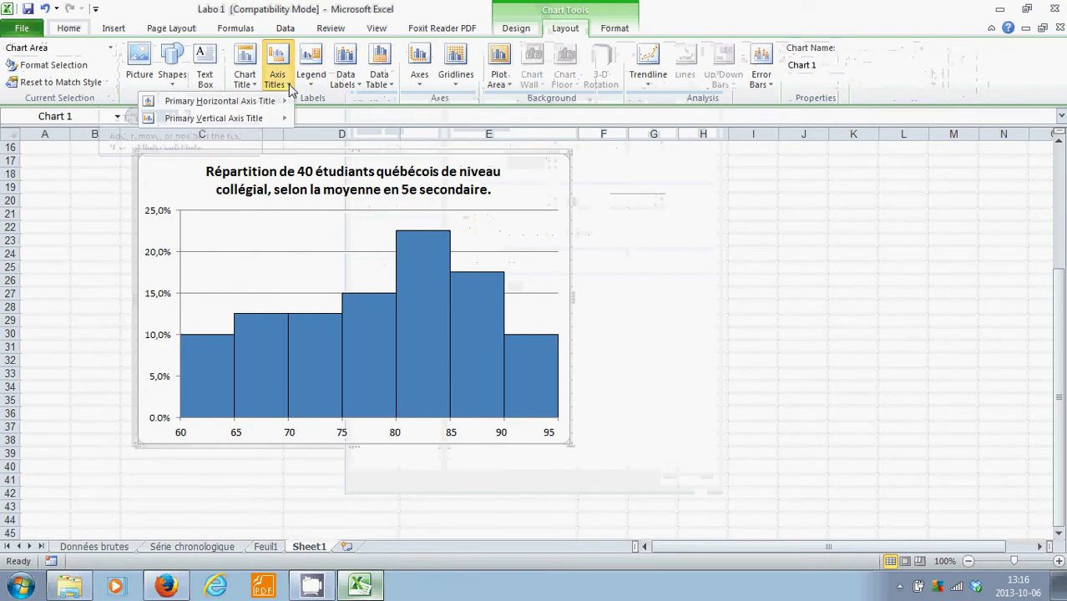
mouse_move(267, 106)
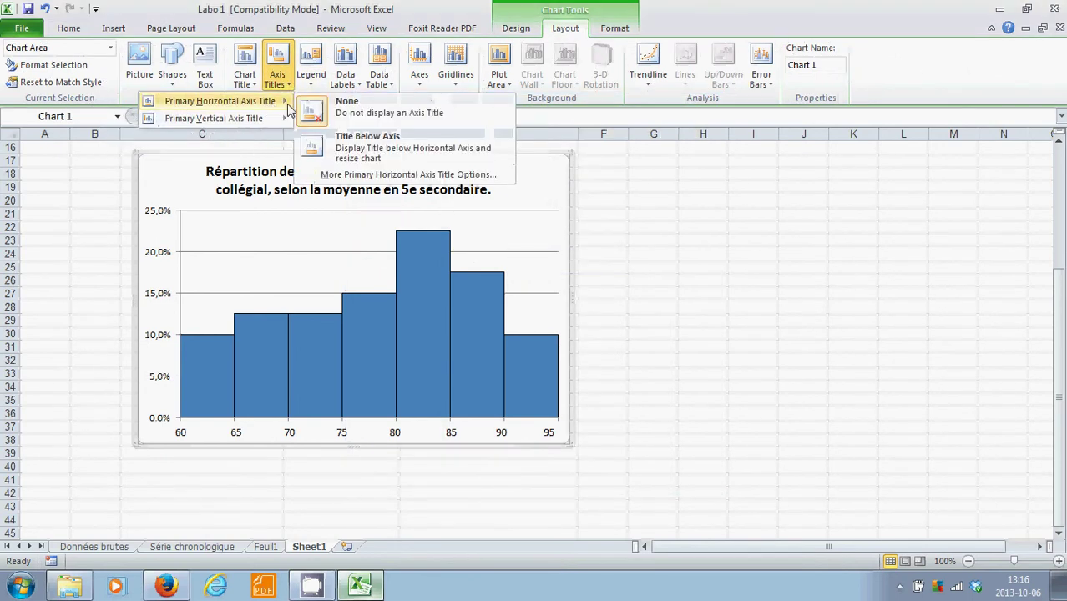
left_click(388, 154)
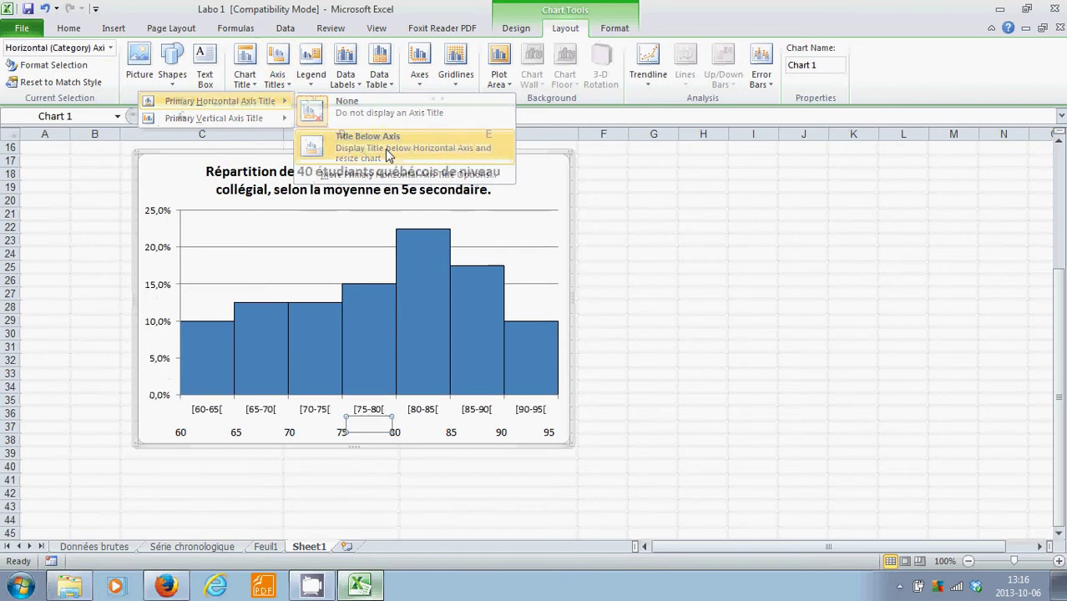
left_click(372, 426)
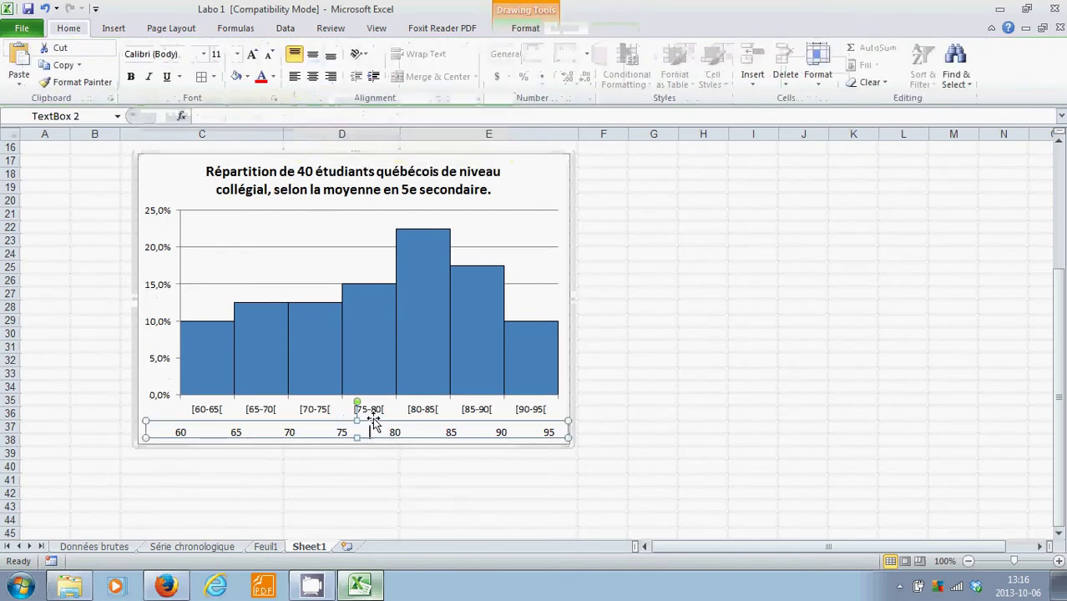
left_click_drag(372, 421, 373, 402)
Replace the horizontal axis title's placeholder text with "Moyenne en 5e secondaire".
left_click(374, 427)
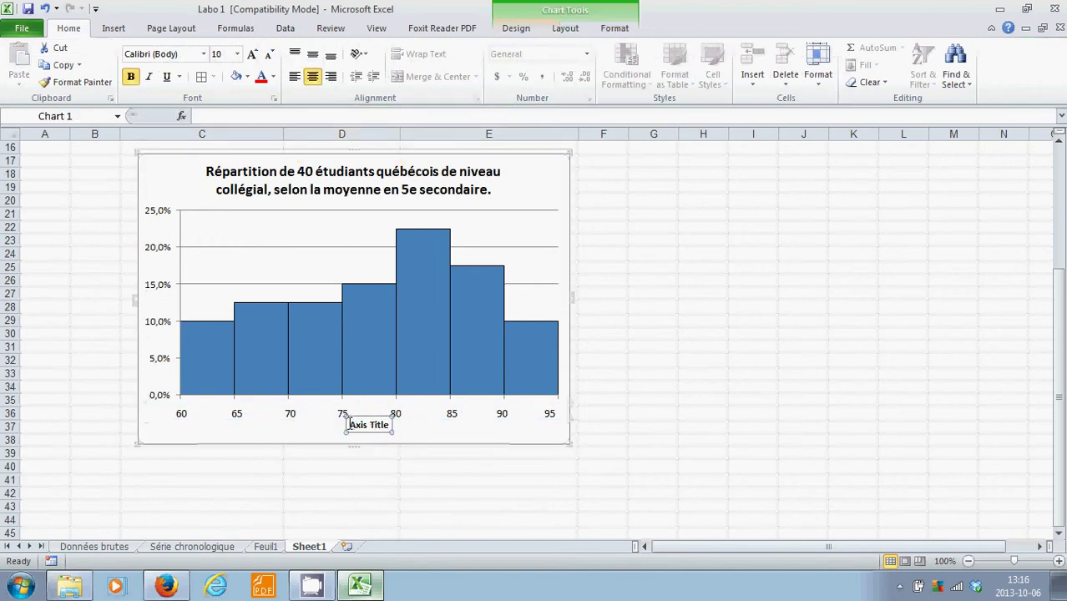
triple_click(348, 423)
type("Moyenne")
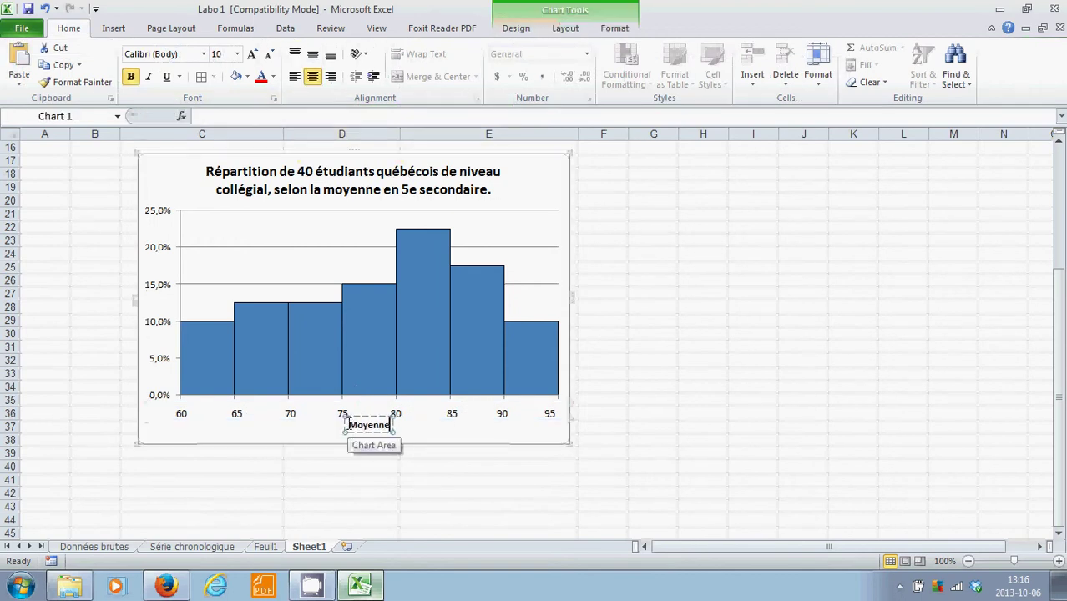
type(" en")
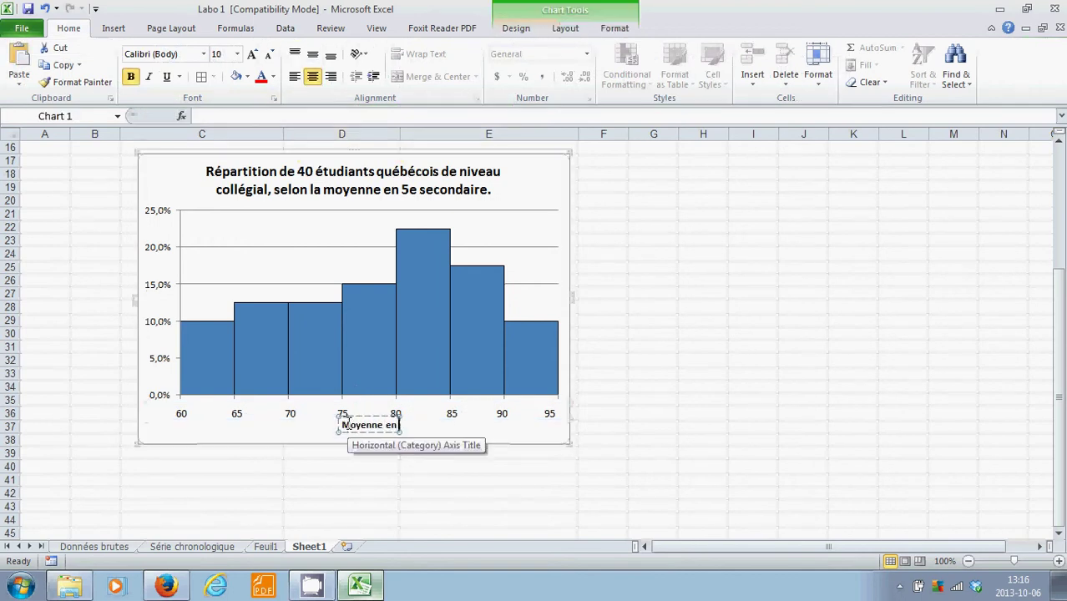
type(" 5e")
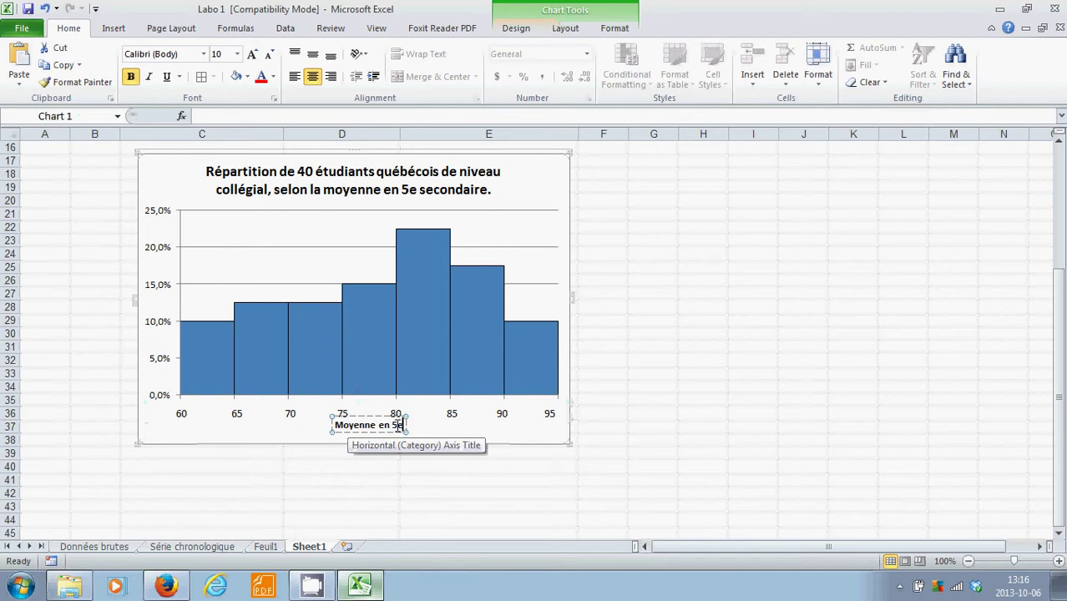
type(" secondaire")
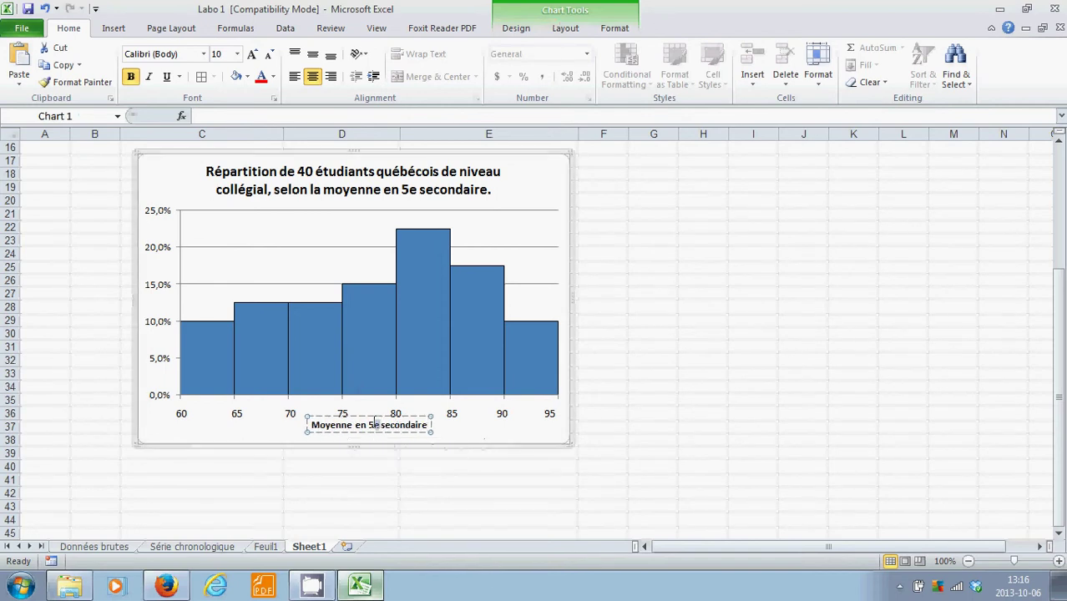
right_click(375, 429)
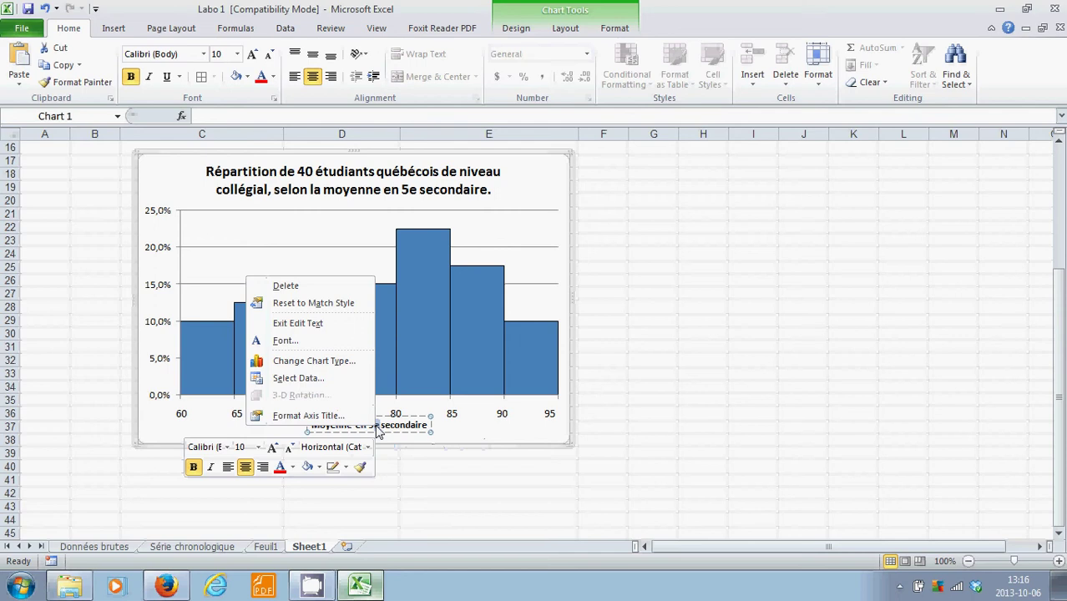
left_click(332, 416)
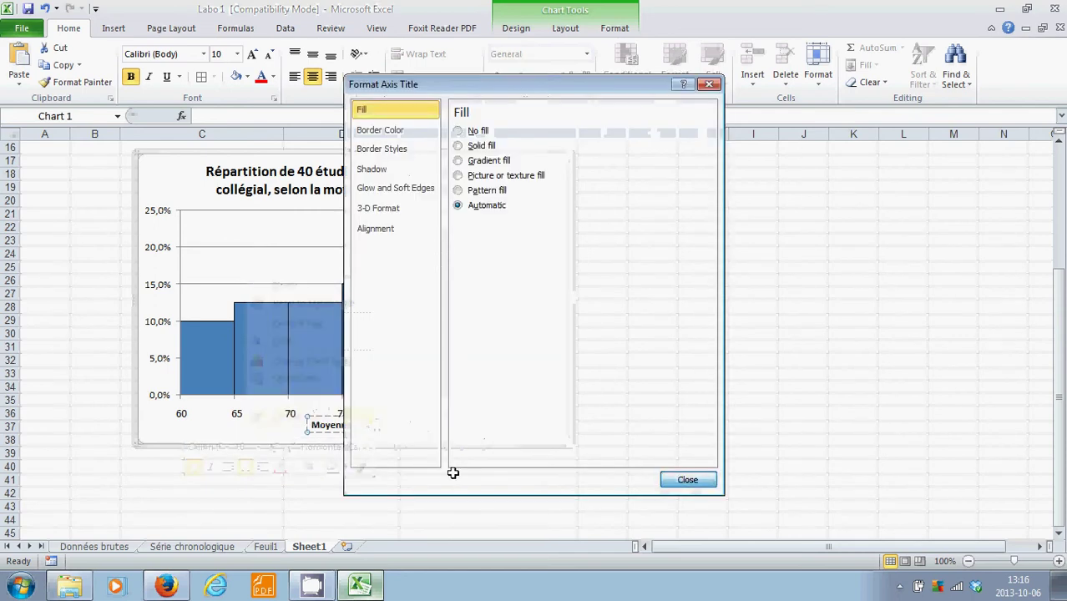
left_click(688, 478)
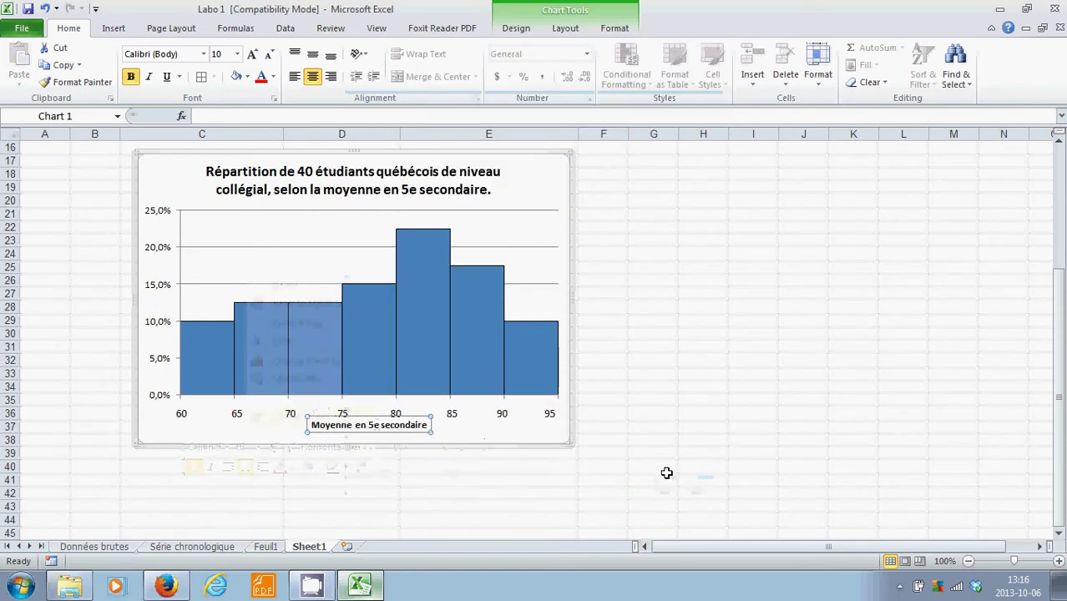
right_click(380, 429)
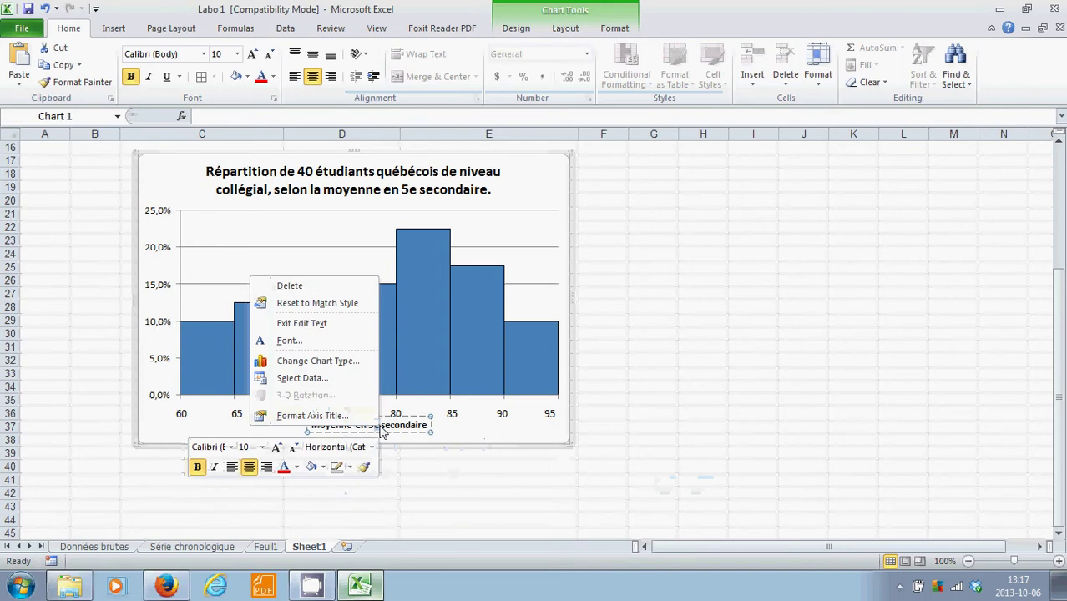
key("Escape")
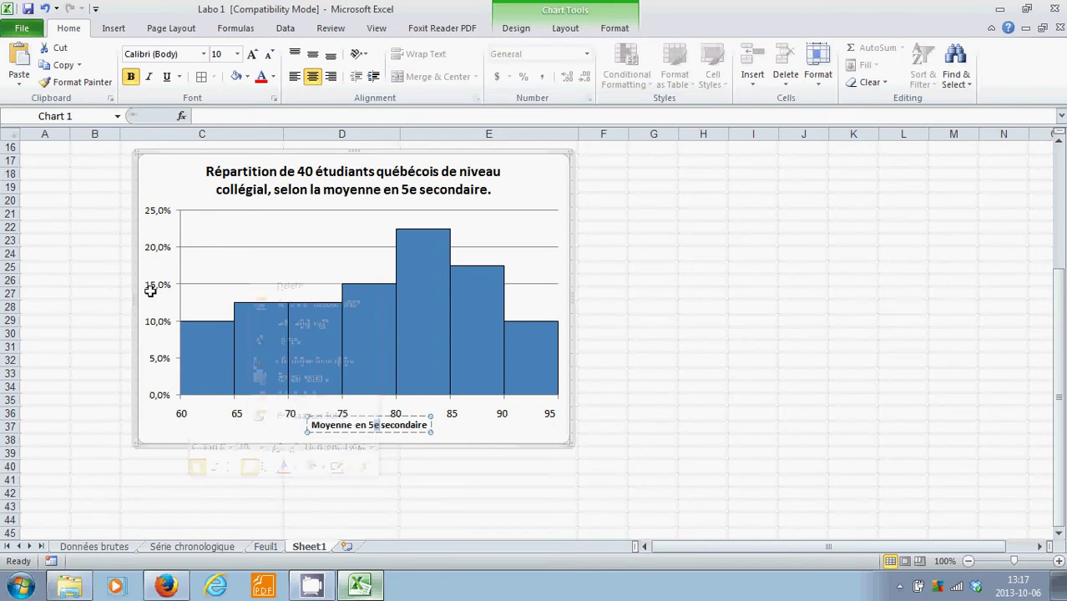
Add a primary vertical axis title to the histogram using the Vertical Title style.
left_click(176, 174)
left_click(516, 28)
left_click(561, 32)
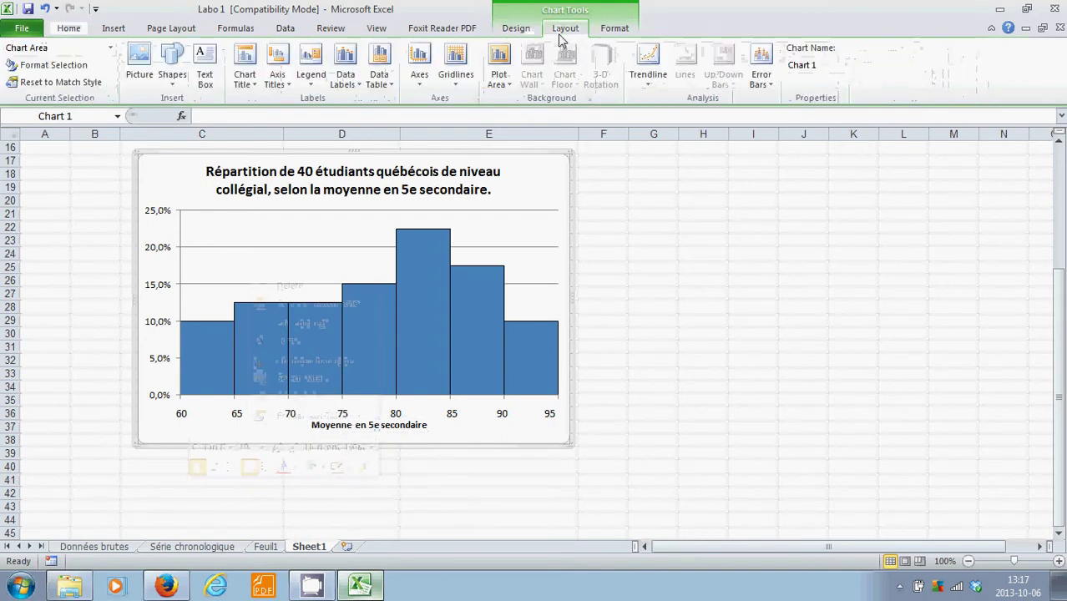
left_click(280, 82)
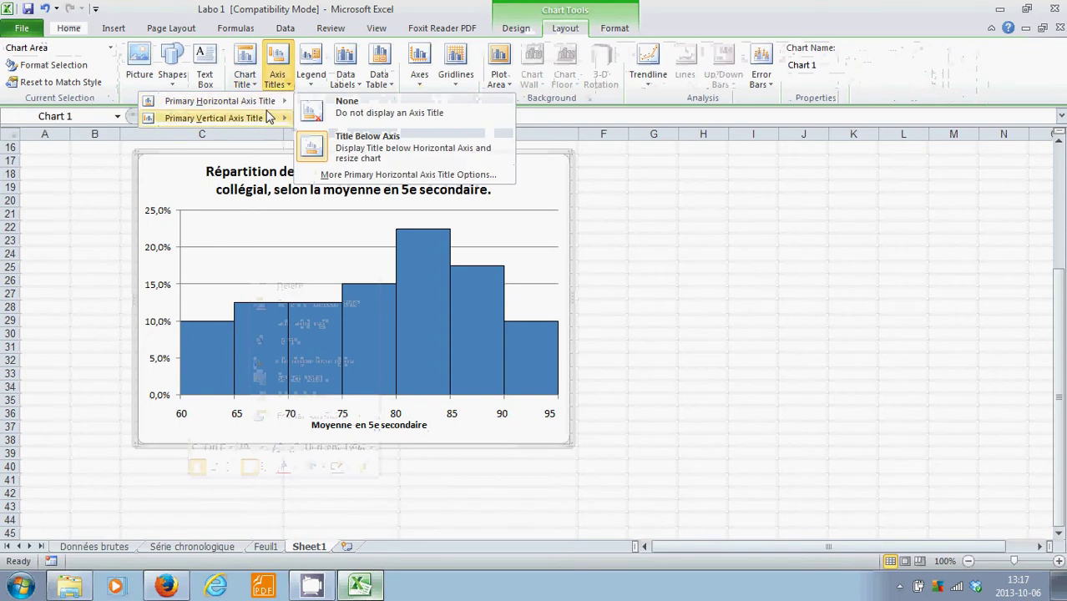
mouse_move(271, 118)
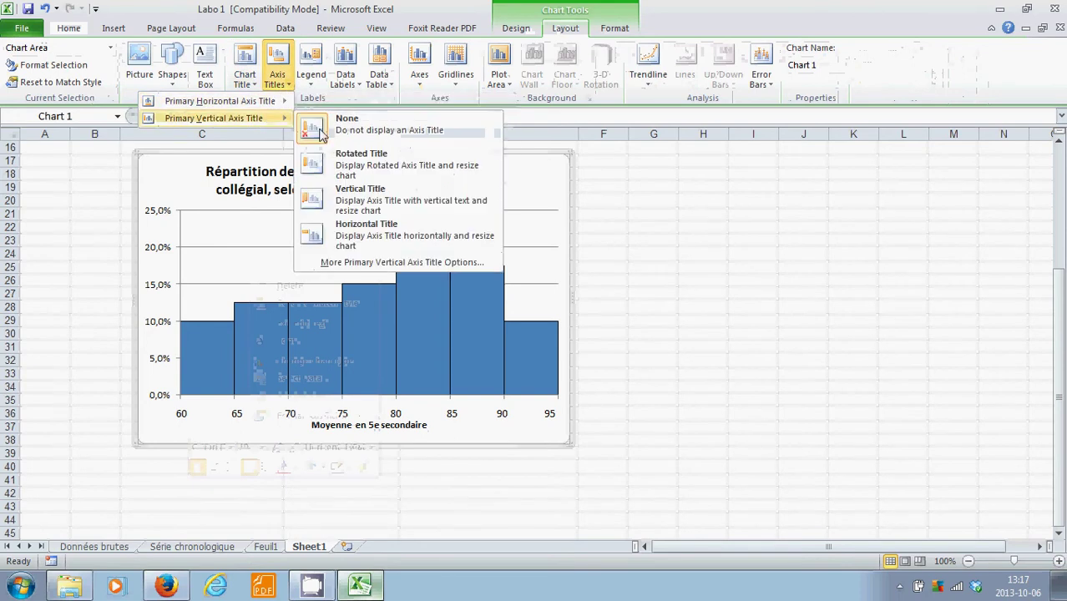
left_click(409, 207)
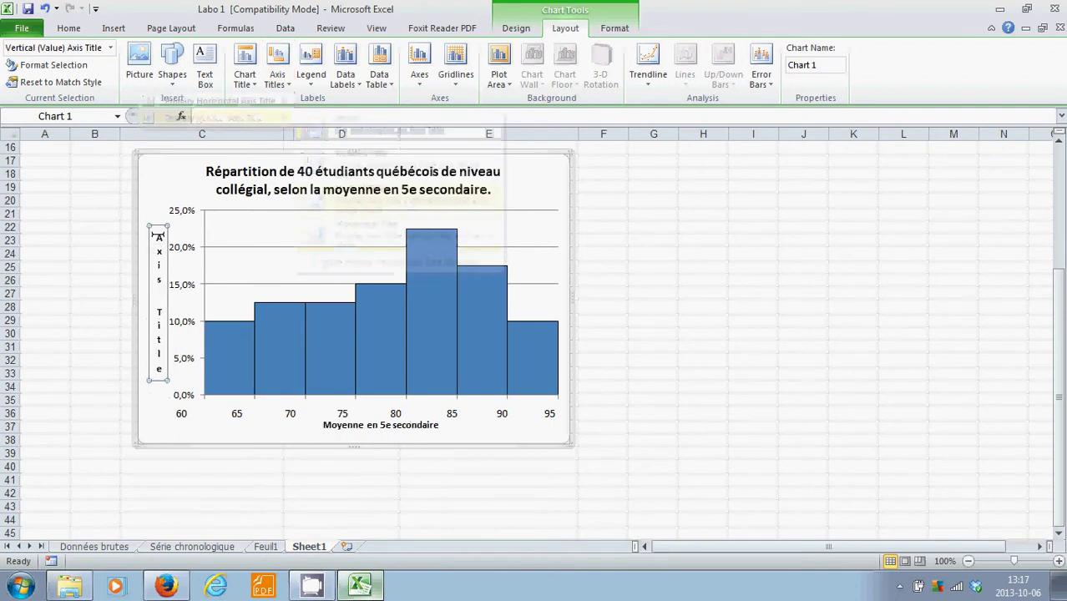
Replace the vertical axis title's placeholder text with "Pourcentage d'étudiants".
key("ctrl+a")
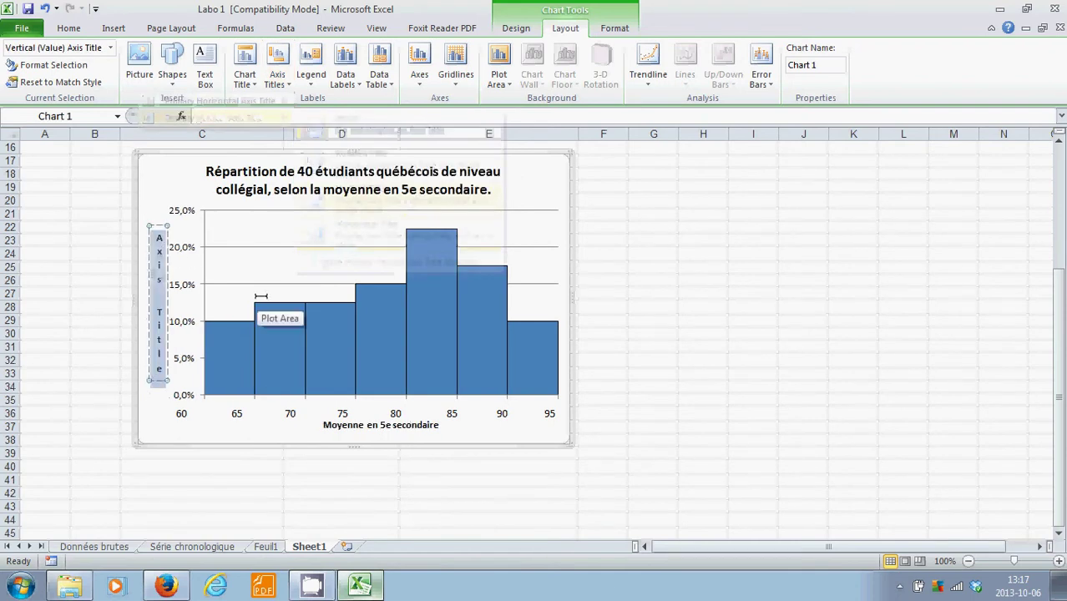
type("Pourcen")
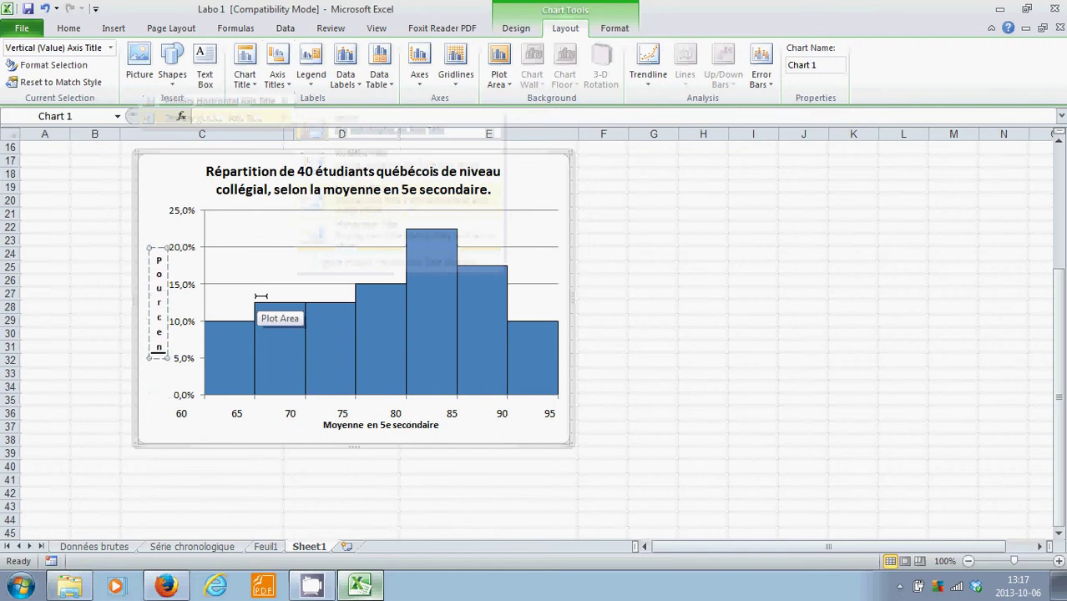
type("tage d")
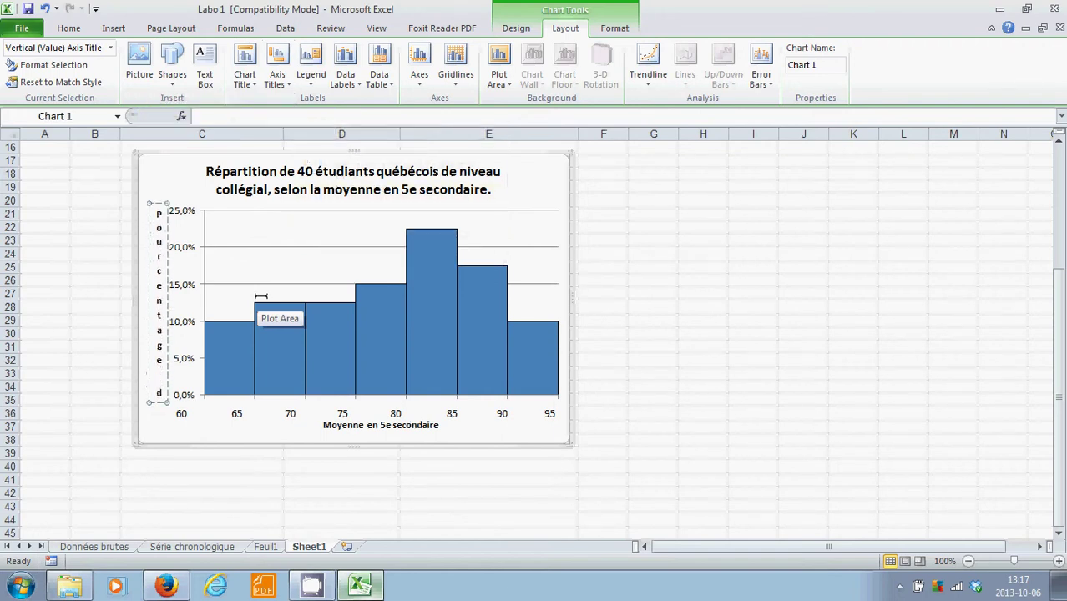
type("'étudiants")
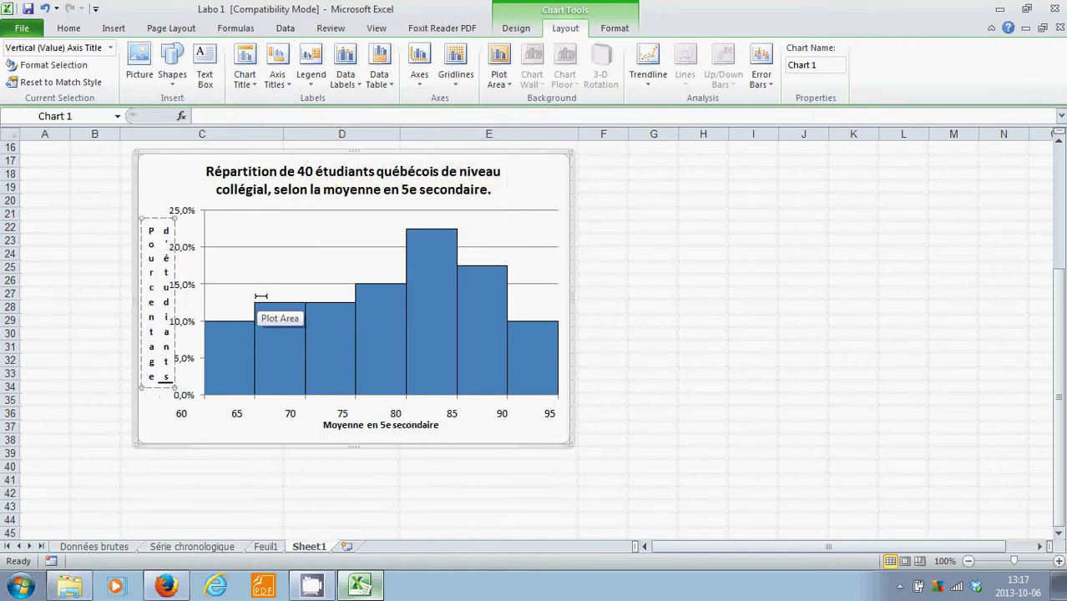
left_click(771, 308)
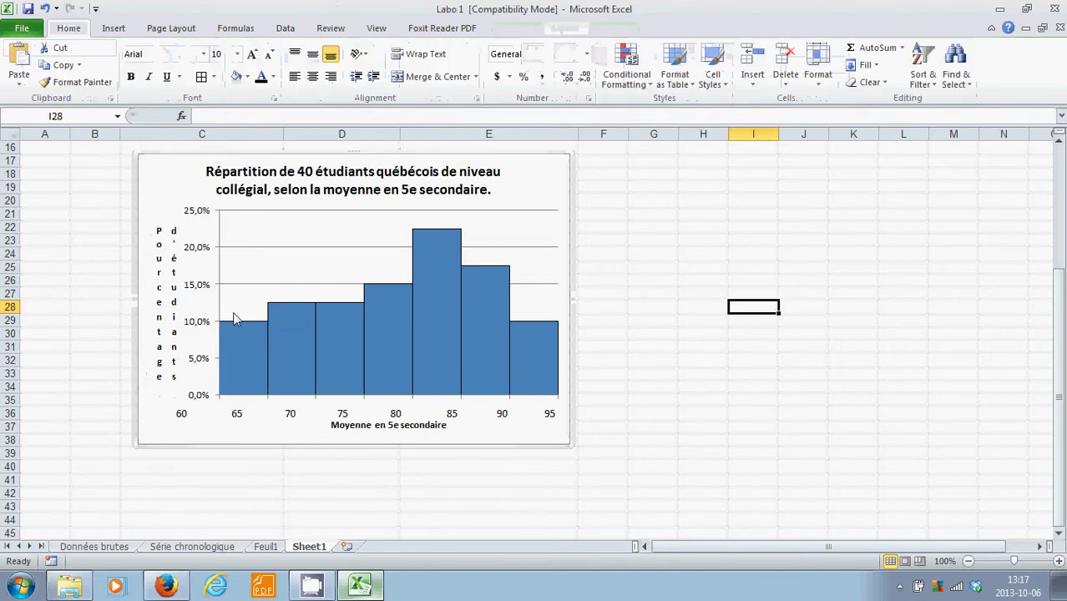
Change the vertical axis title to the Rotated Title style and deselect the chart.
left_click(162, 304)
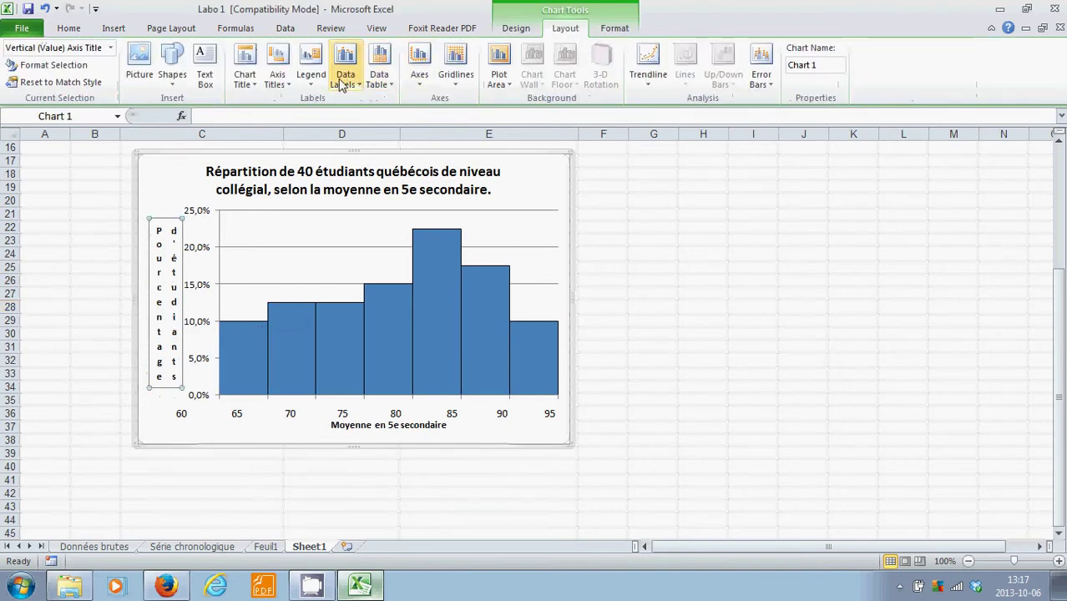
left_click(277, 77)
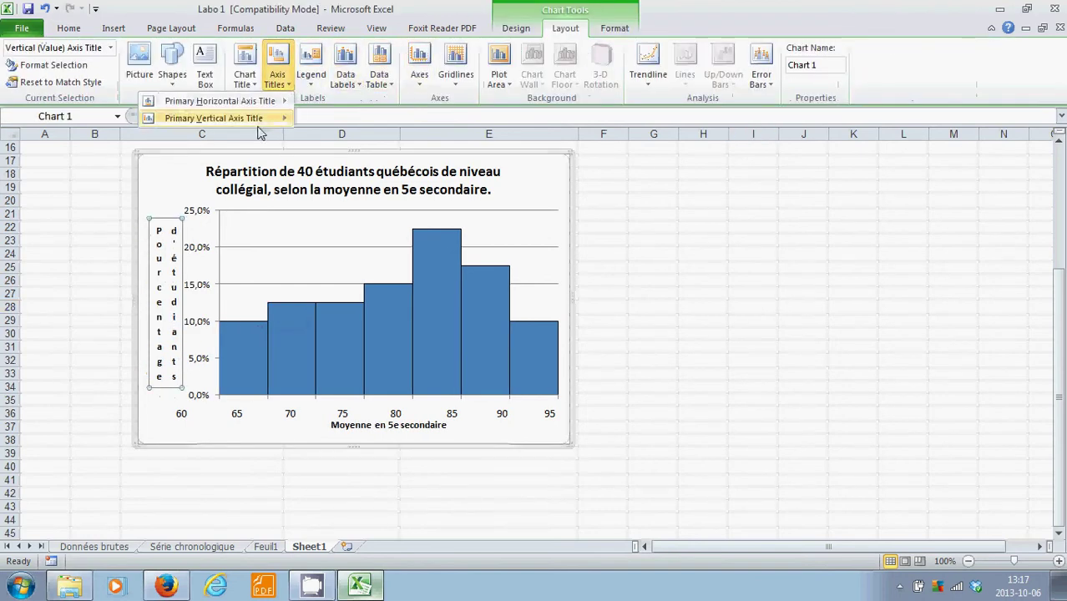
mouse_move(259, 127)
left_click(348, 161)
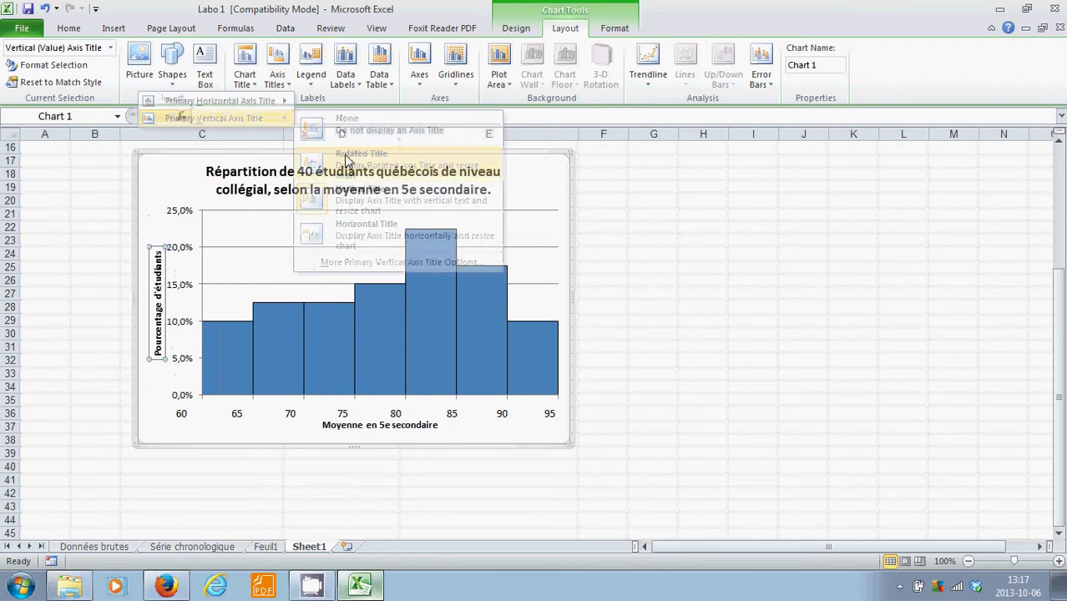
left_click(688, 357)
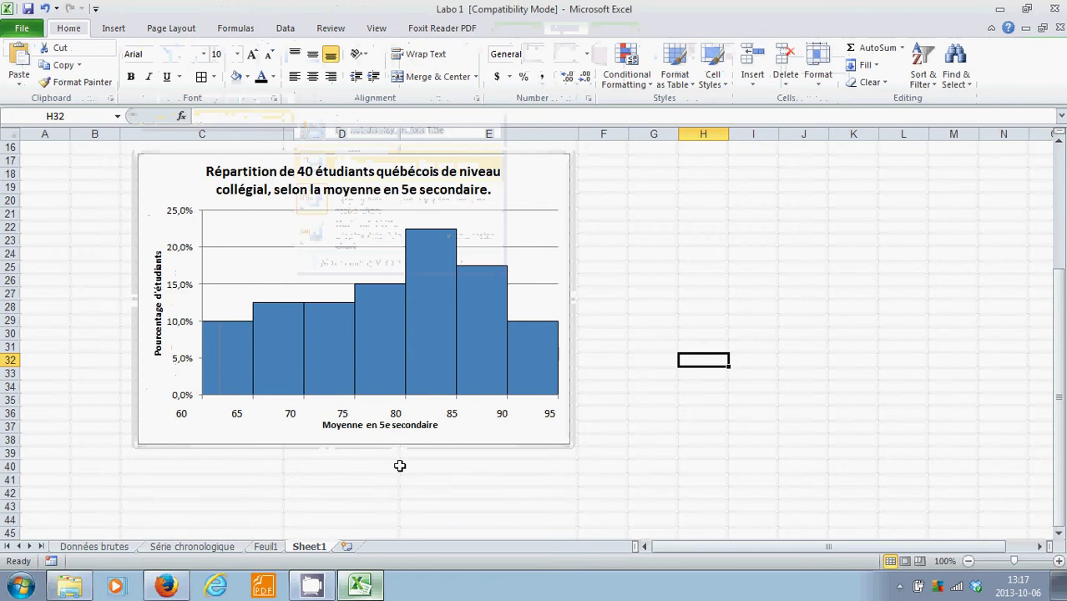
left_click(197, 453)
left_click(591, 480)
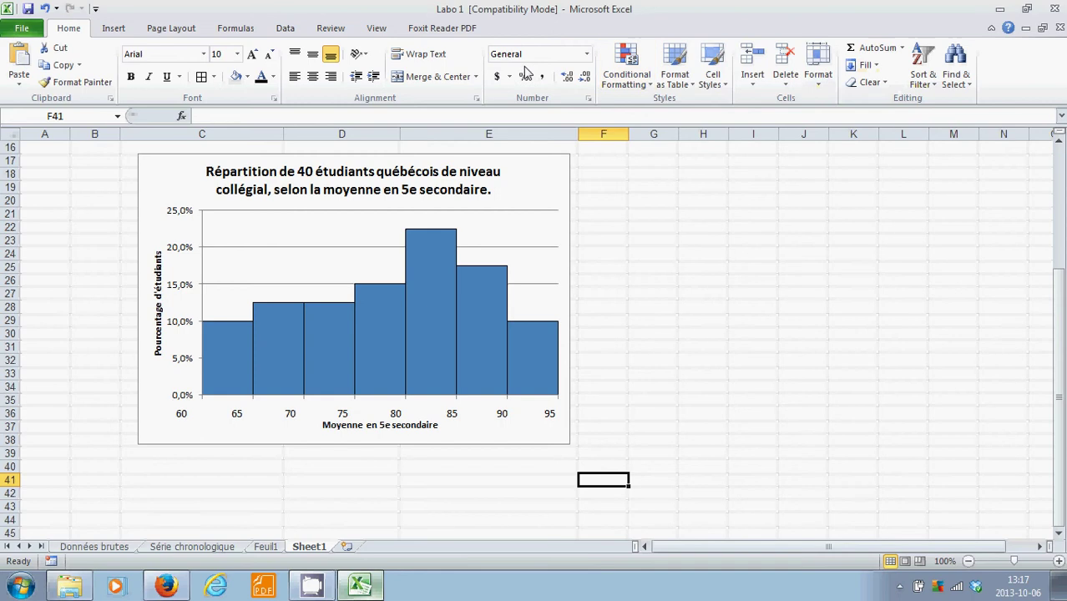
Insert a text box in the chart's lower-left corner, below the class boundaries, containing "Source: ...".
left_click(127, 28)
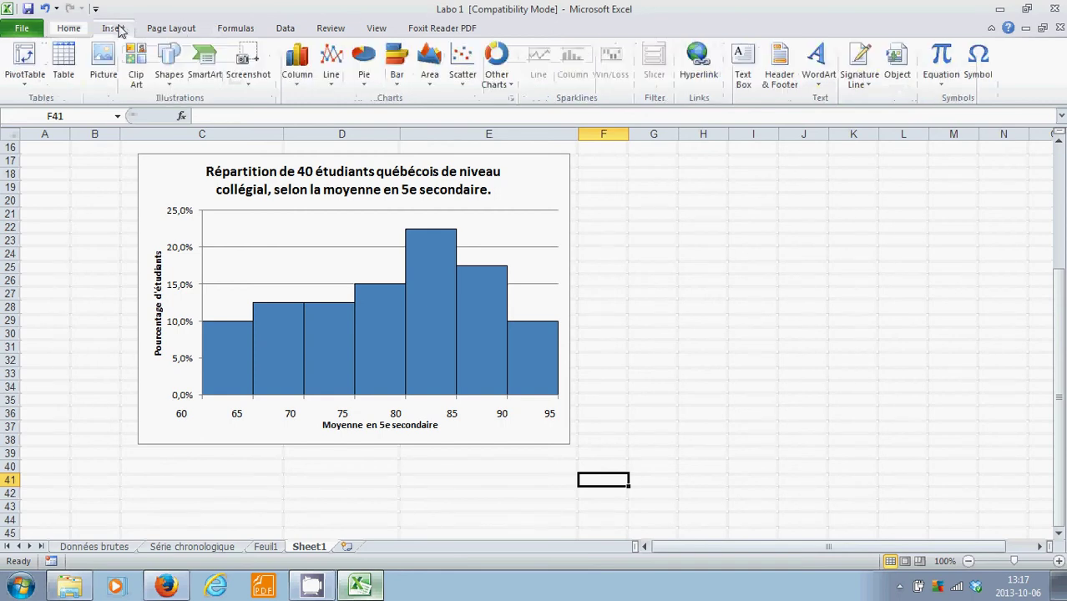
left_click(743, 62)
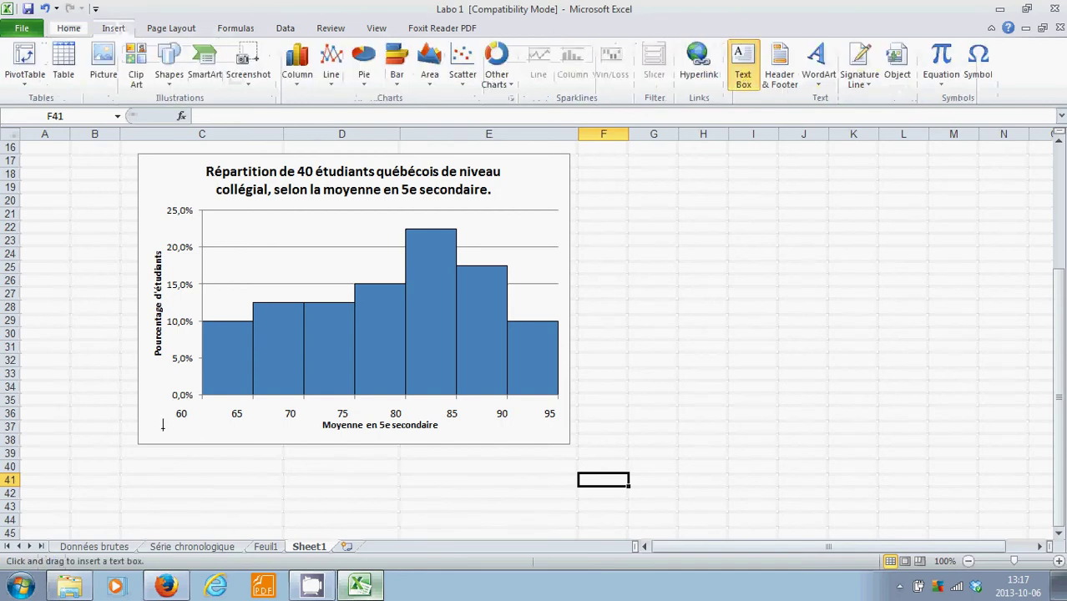
mouse_move(163, 425)
left_mouse_down()
mouse_move(213, 443)
mouse_move(369, 438)
mouse_move(298, 443)
left_mouse_up()
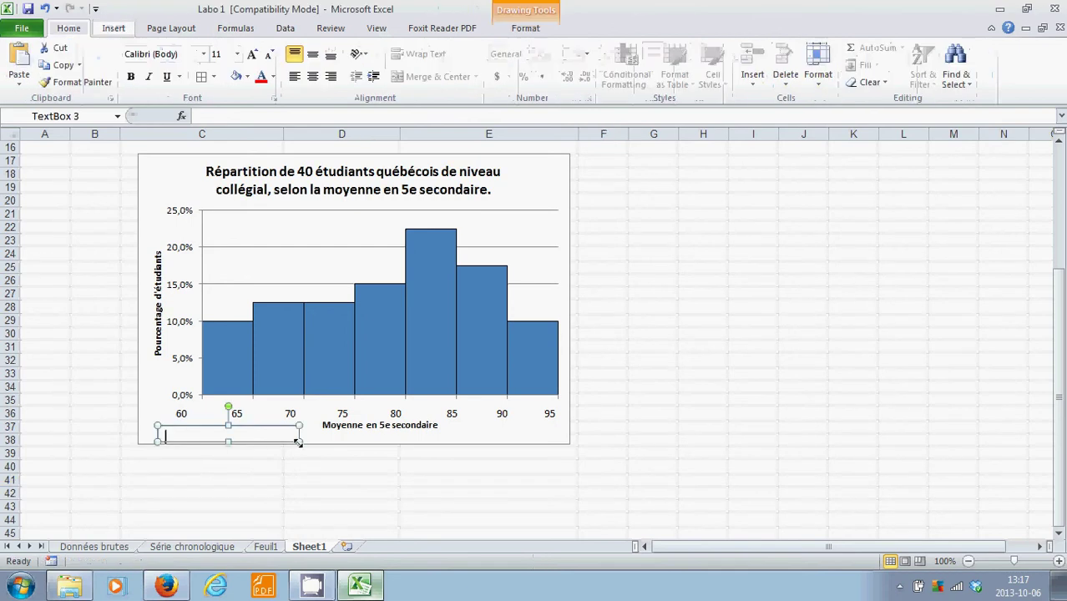
type("SOurc")
key("BackSpace")
key("BackSpace")
key("BackSpace")
key("BackSpace")
type("ource:")
Copy the text "manuel de laboratoire Excel." from the source note in cell C14 below the frequency table.
scroll(284, 417, "up", 5)
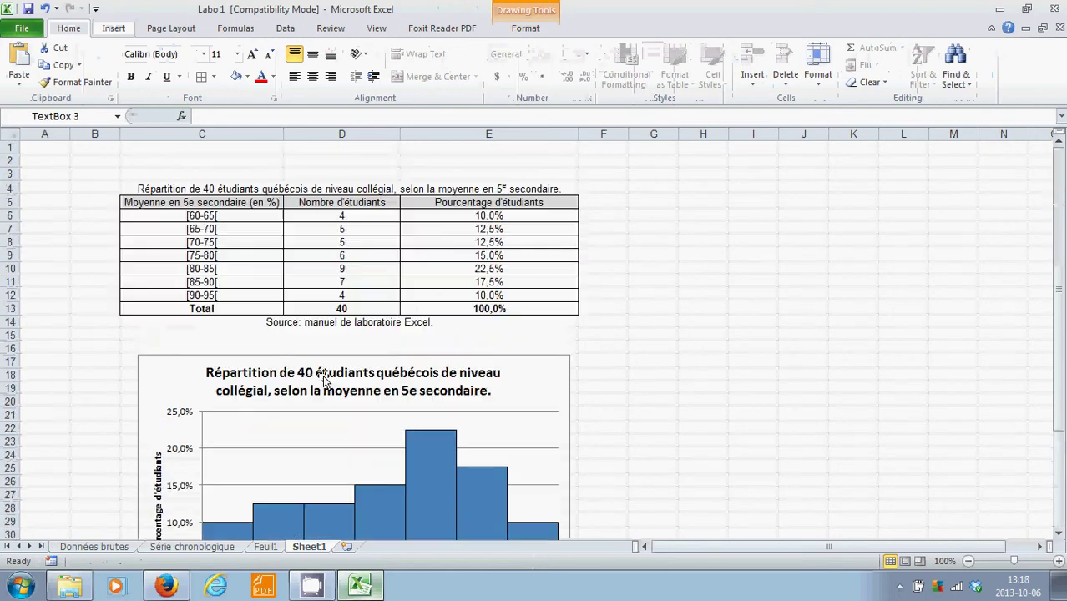
left_click(365, 324)
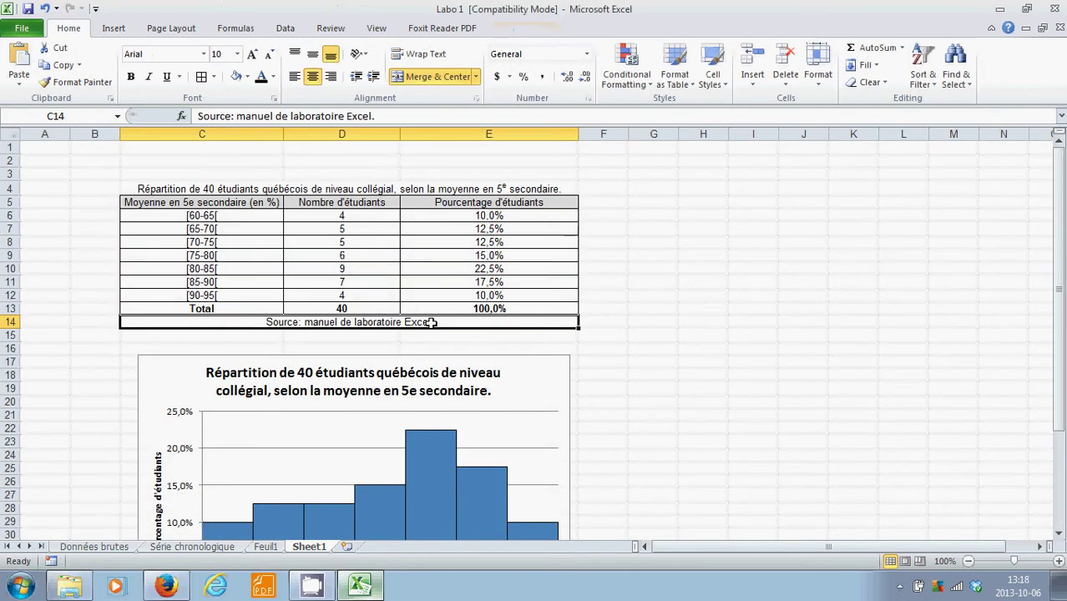
double_click(432, 323)
left_click_drag(433, 322, 310, 323)
left_click(306, 323)
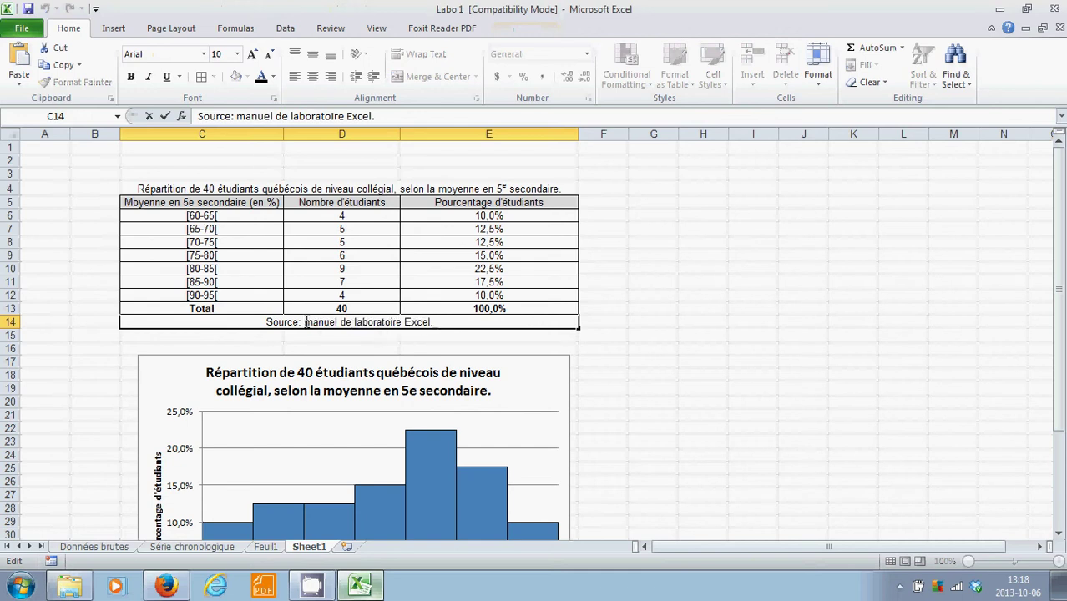
left_click_drag(439, 322, 306, 322)
key("ctrl+c")
scroll(384, 400, "down", 7)
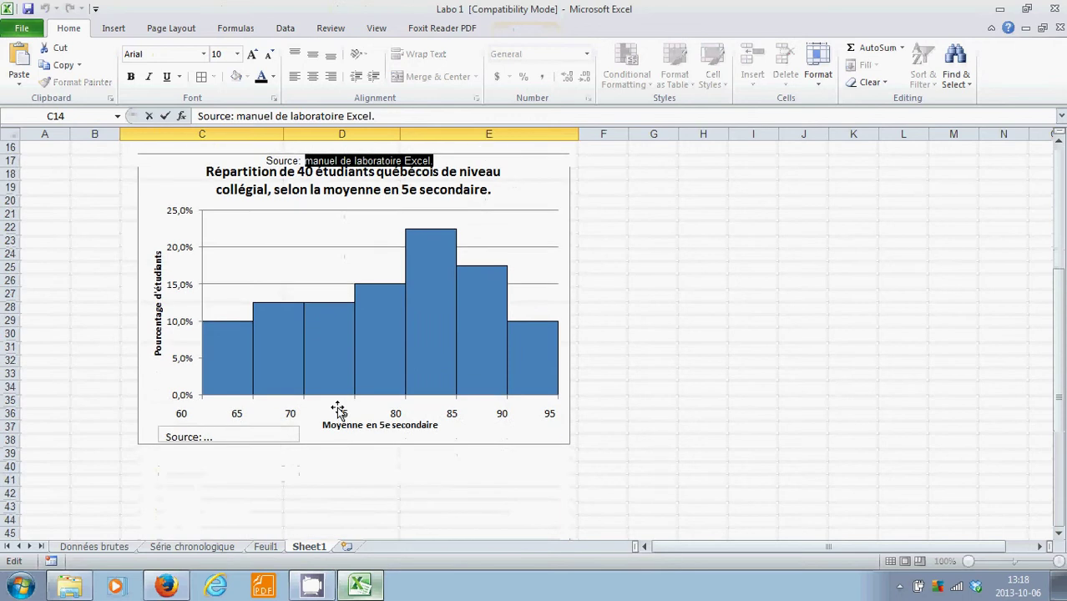
Replace the dots in the chart's source text box with the copied text so it reads "Source: manuel de laboratoire Excel.".
left_click(222, 356)
key("BackSpace")
key("BackSpace")
key("BackSpace")
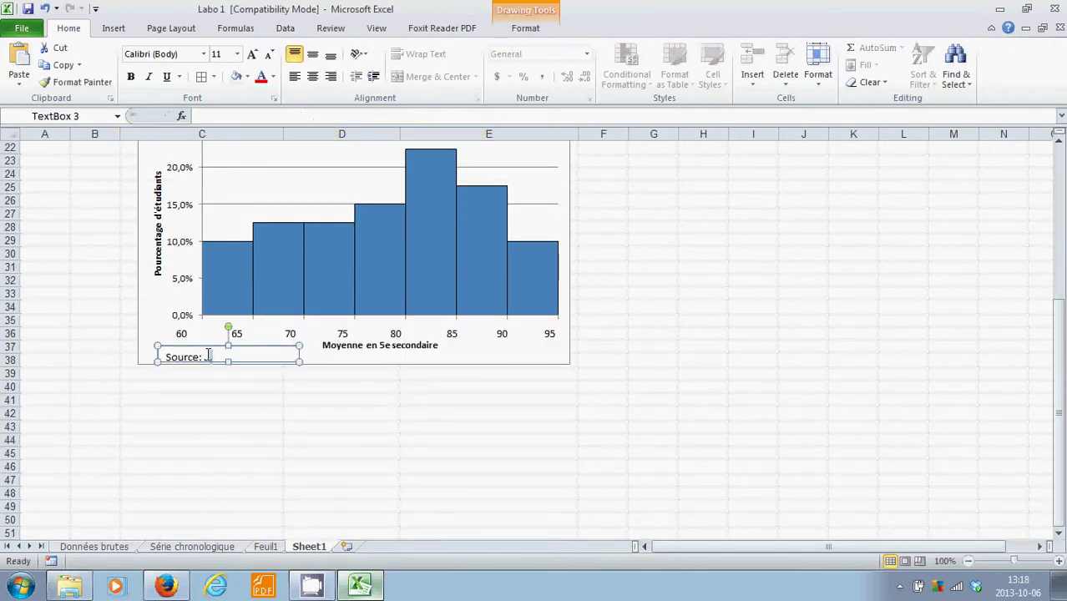
type("v")
key("ctrl+v")
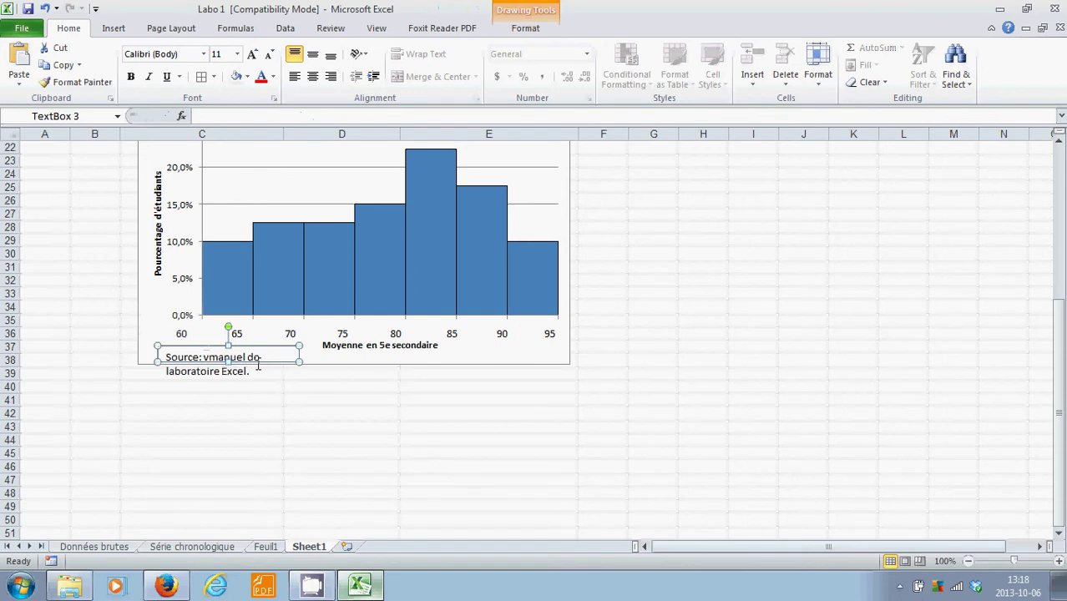
key("BackSpace")
Widen the chart's source text box so its note fits on one line and reposition it in the chart's lower-left corner.
left_click_drag(299, 360, 402, 360)
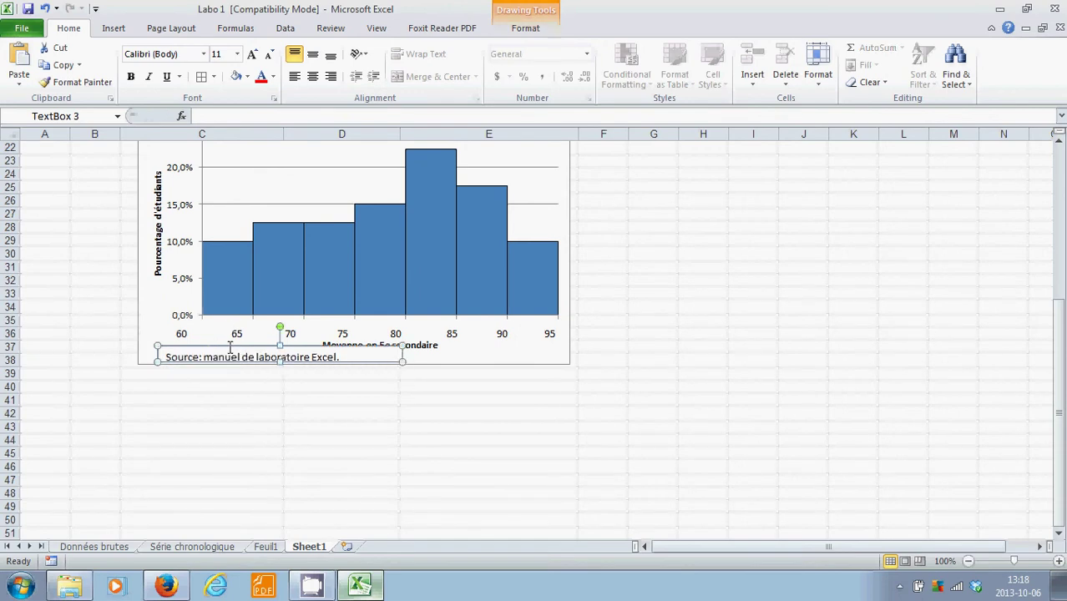
left_click_drag(228, 347, 211, 345)
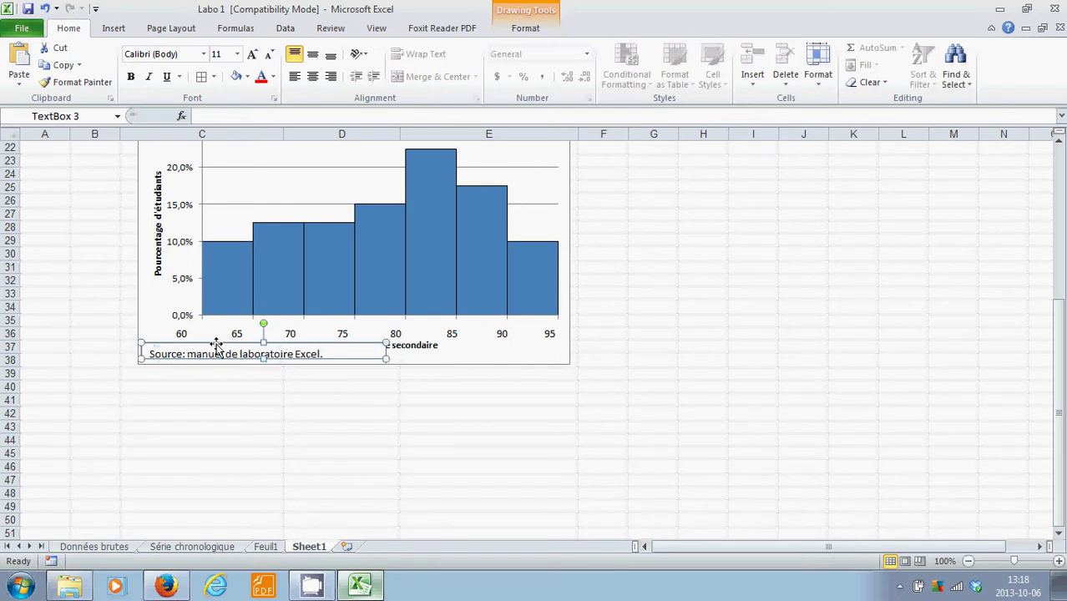
left_click_drag(287, 344, 286, 346)
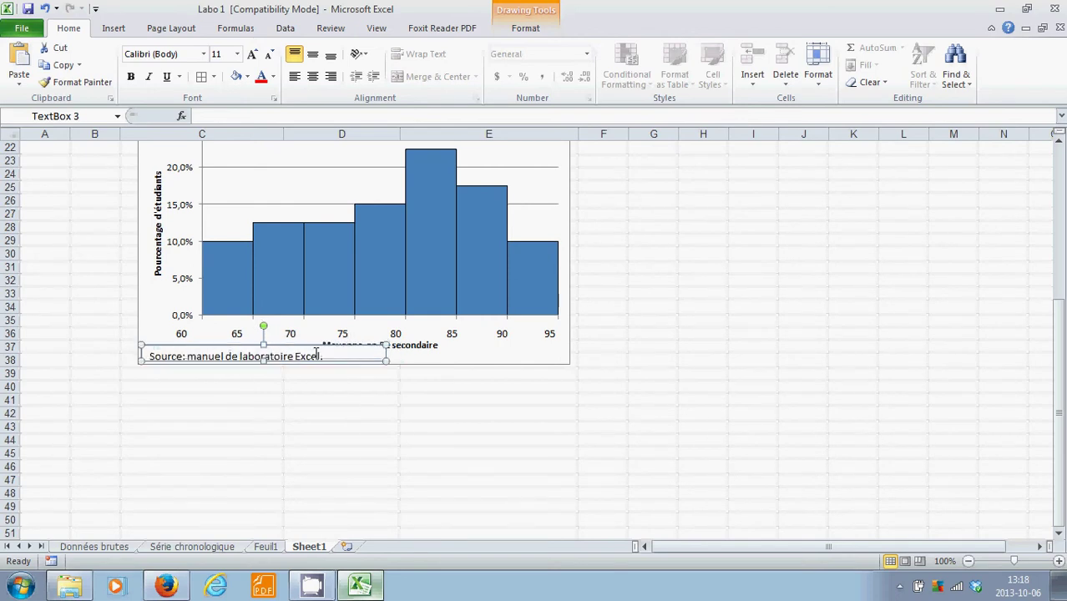
Remove the fill and the outline from the chart's source text box.
right_click(345, 352)
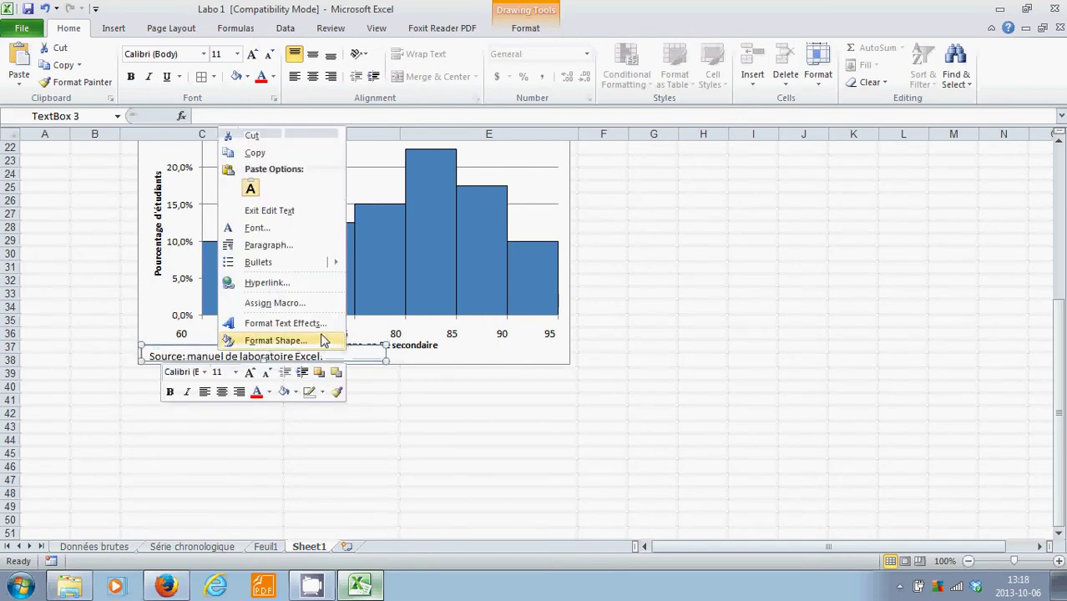
left_click(295, 392)
left_click(194, 305)
left_click(396, 438)
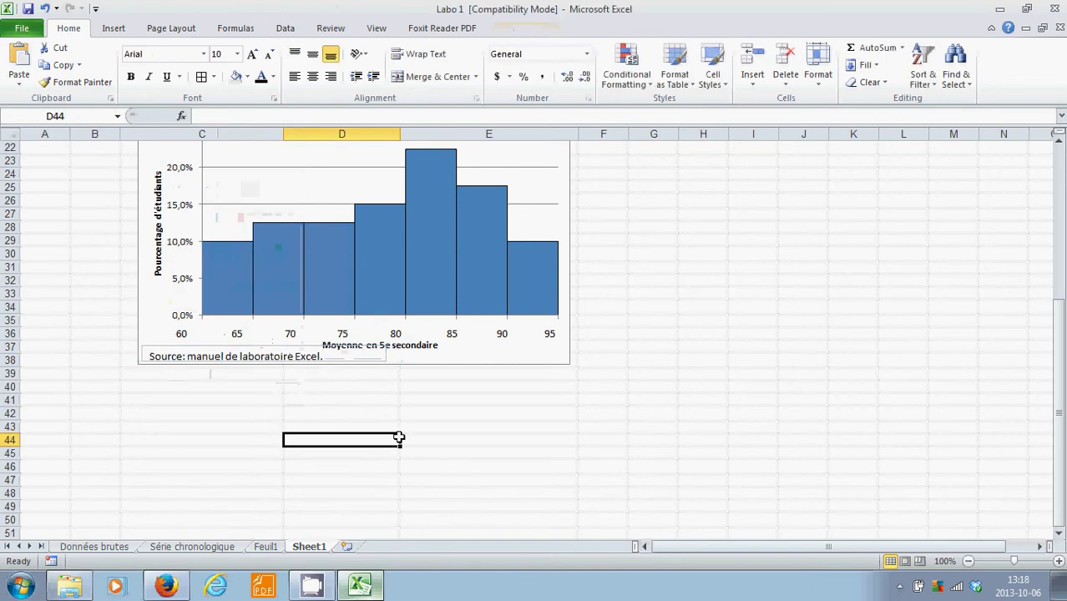
left_click(297, 354)
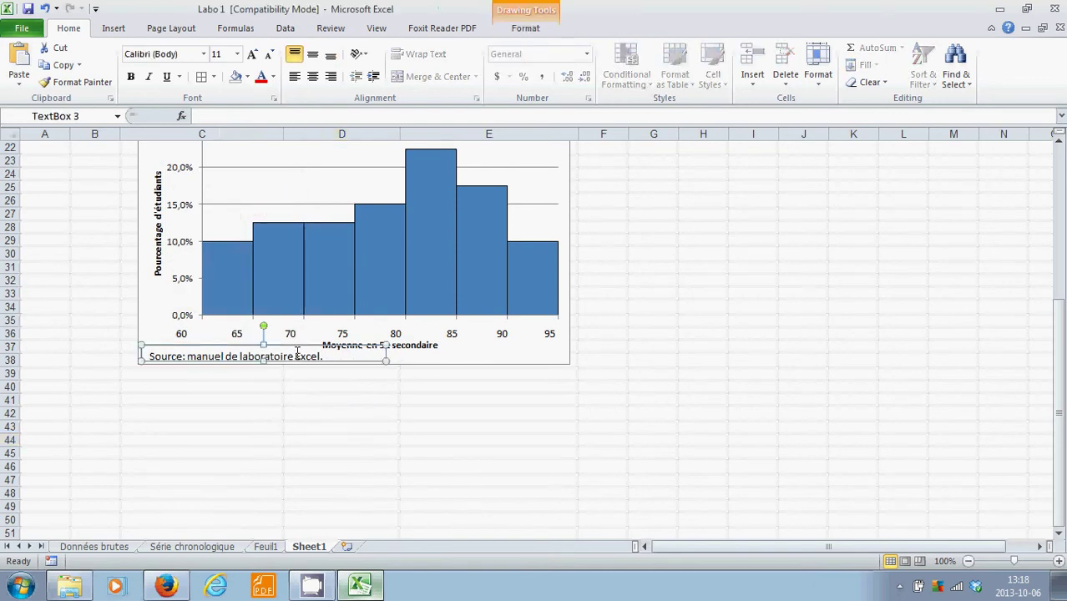
right_click(298, 354)
left_click(270, 396)
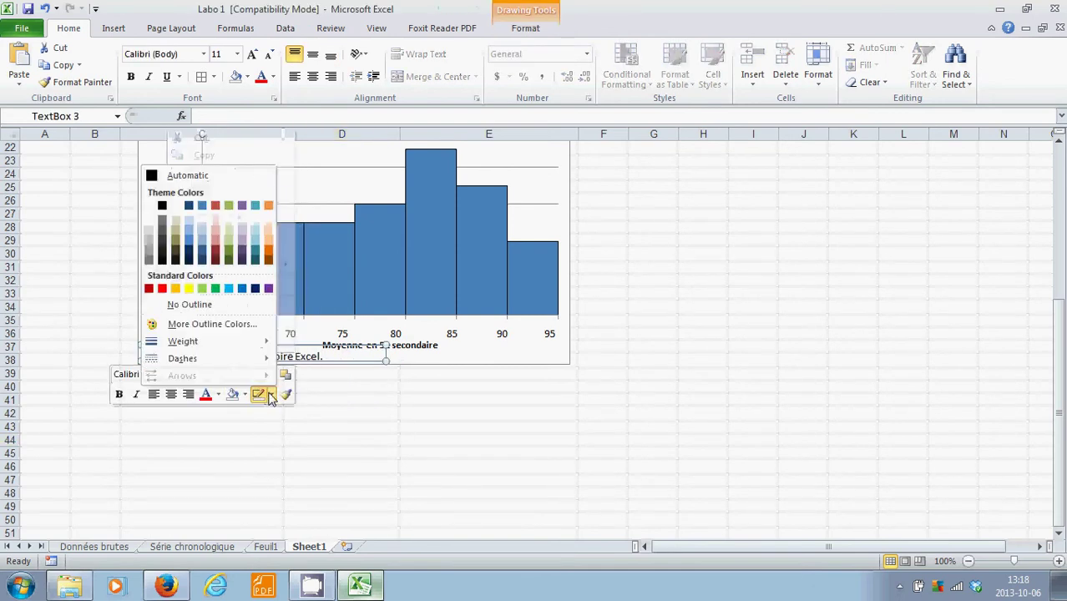
left_click(155, 305)
left_click(371, 423)
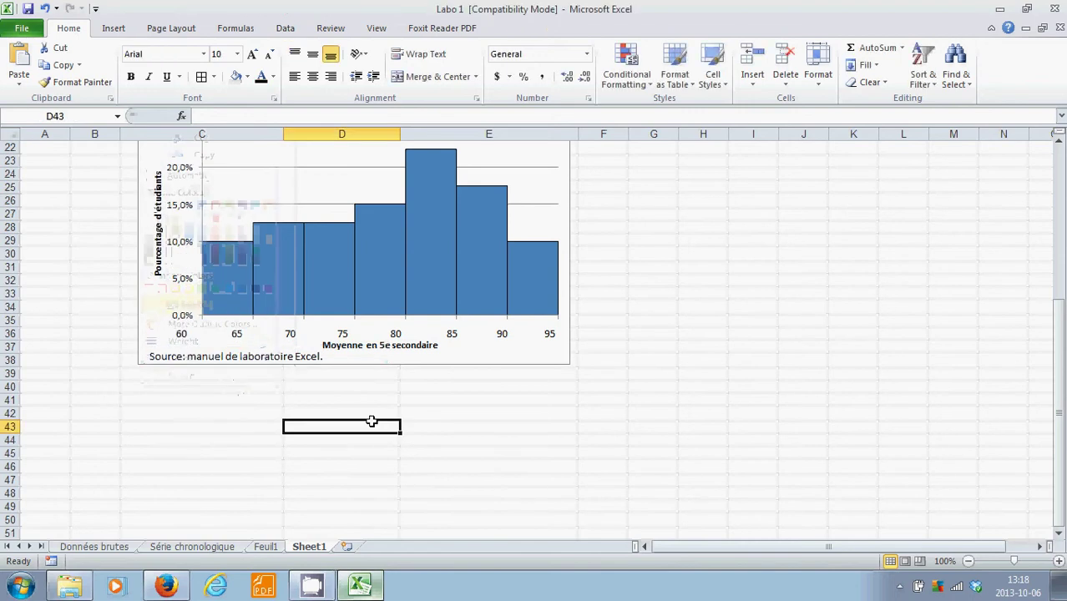
scroll(488, 453, "up", 3)
left_click(801, 385)
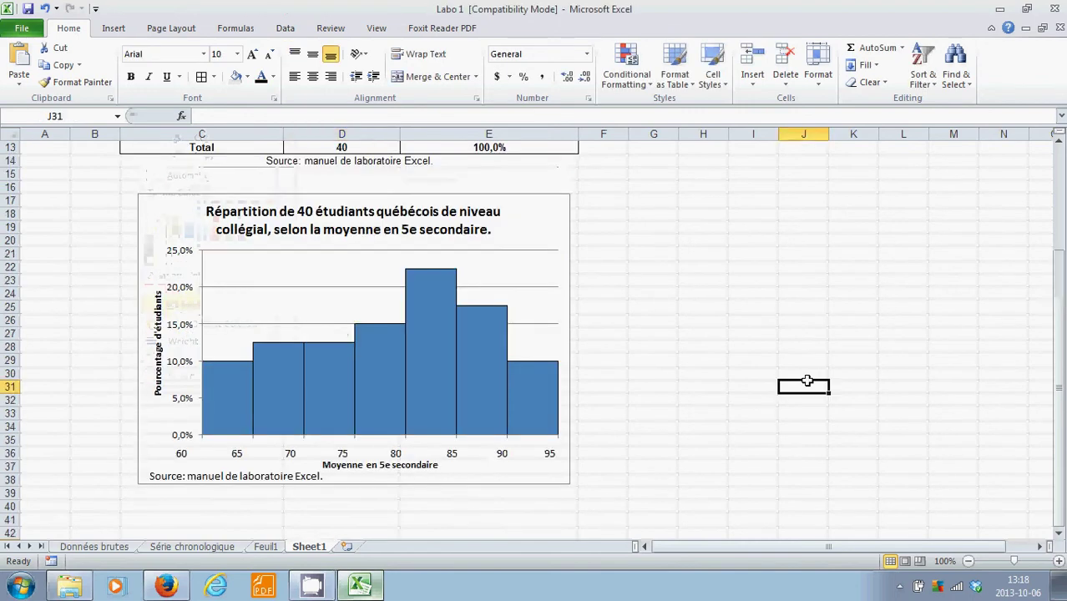
scroll(744, 390, "up", 4)
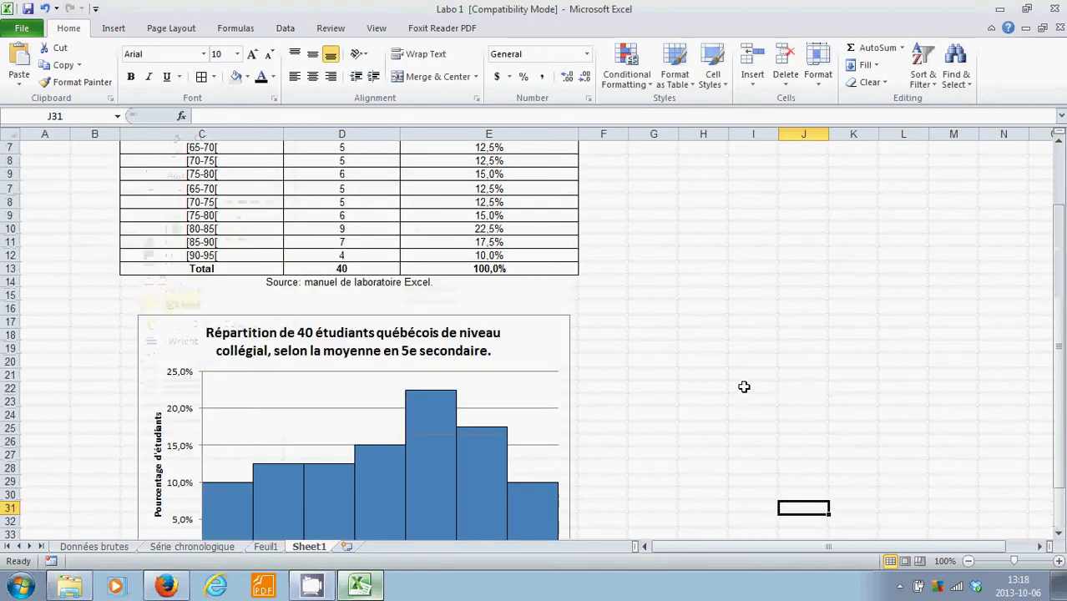
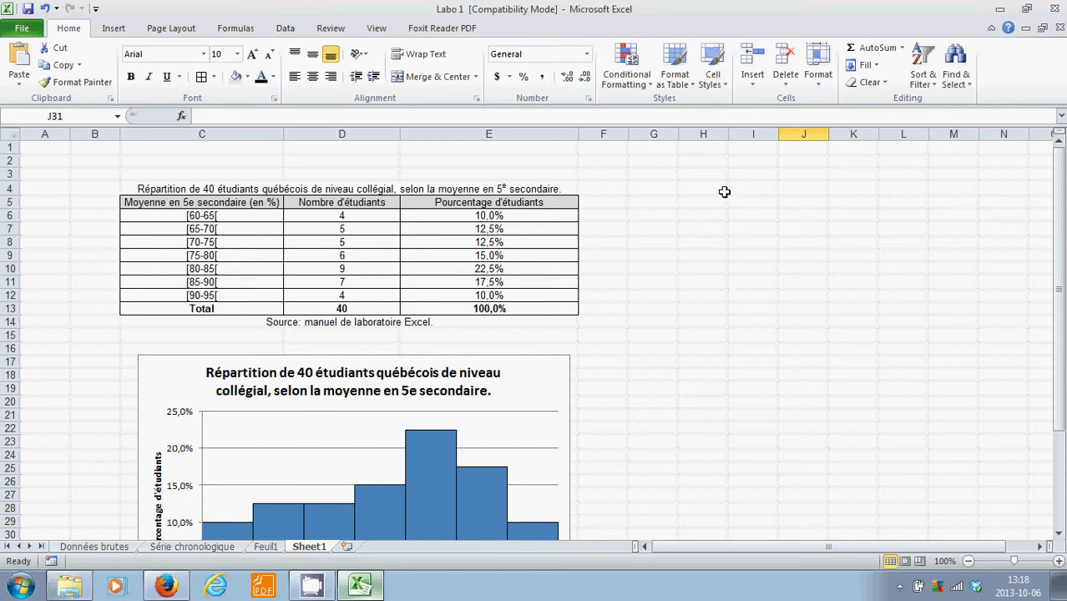
left_click_drag(706, 190, 818, 244)
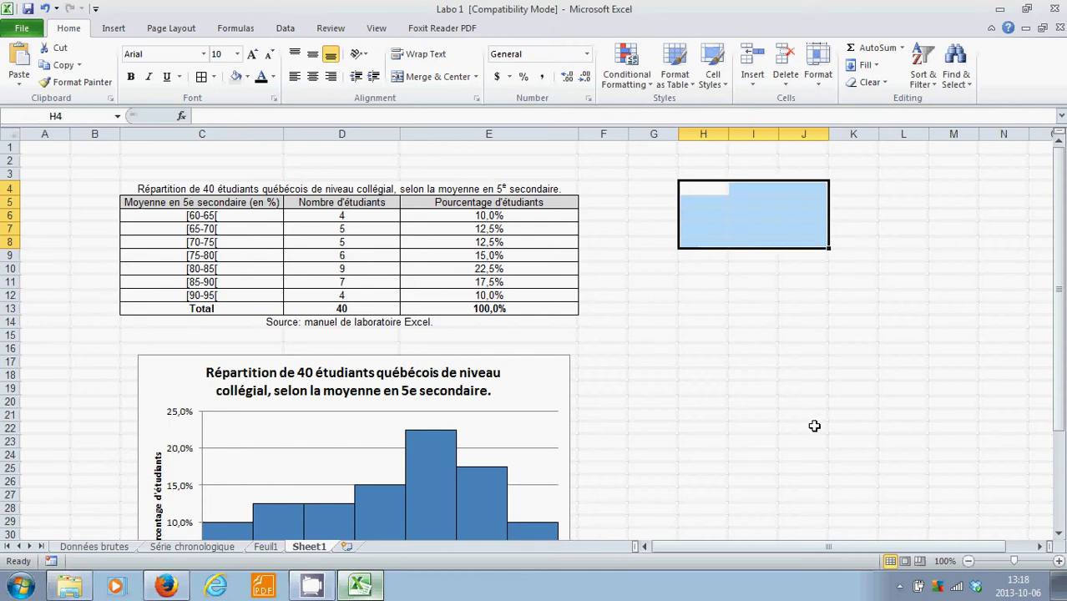
Apply all borders to the range C43:D47 below the histogram to form an empty two-column table.
scroll(816, 421, "down", 9)
left_click(155, 346)
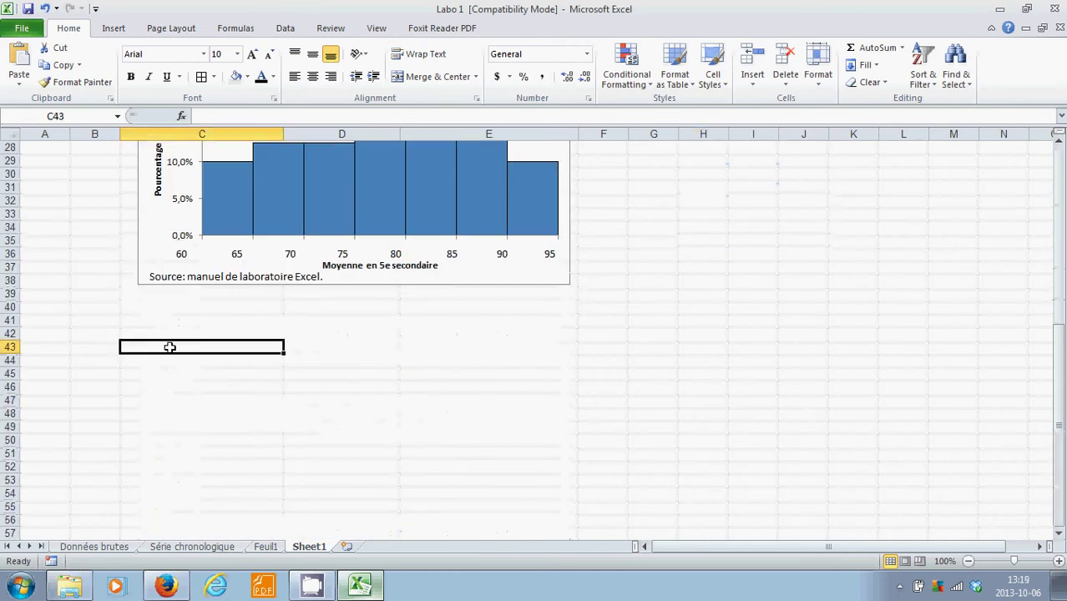
left_click_drag(170, 347, 319, 398)
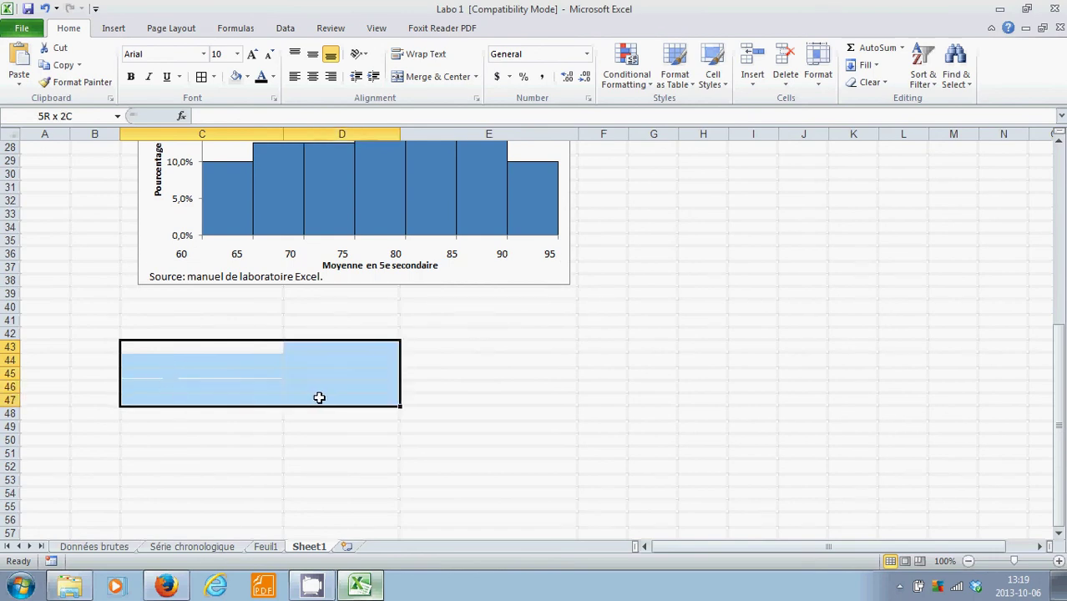
left_click_drag(319, 397, 319, 397)
left_click(202, 76)
left_click(284, 365)
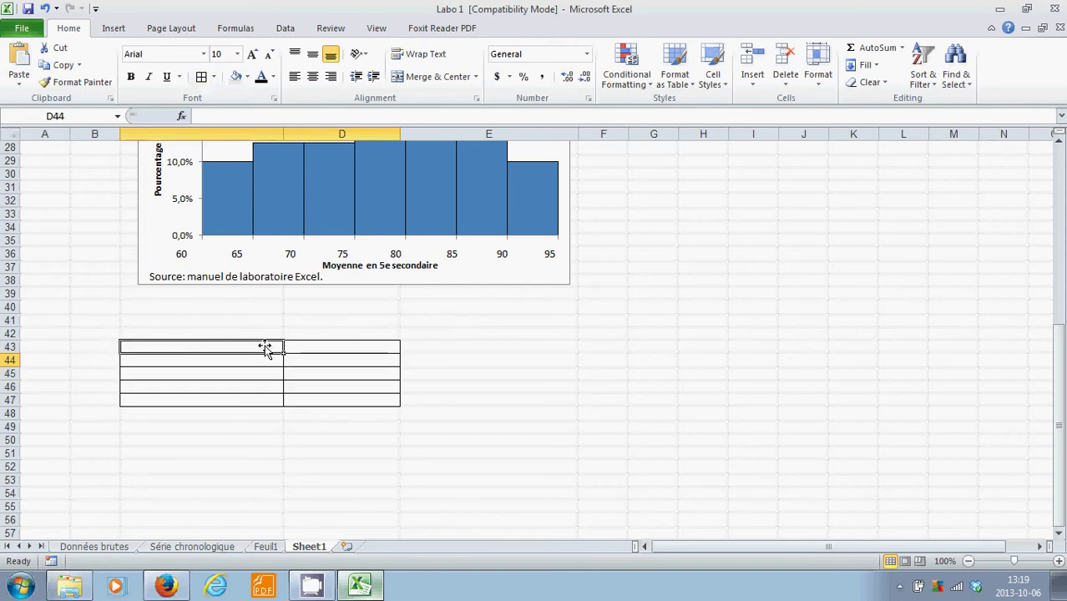
Merge and center cells C43:D43 and enter the table title "Tableau de mesures".
left_click_drag(267, 347, 302, 343)
right_click(302, 343)
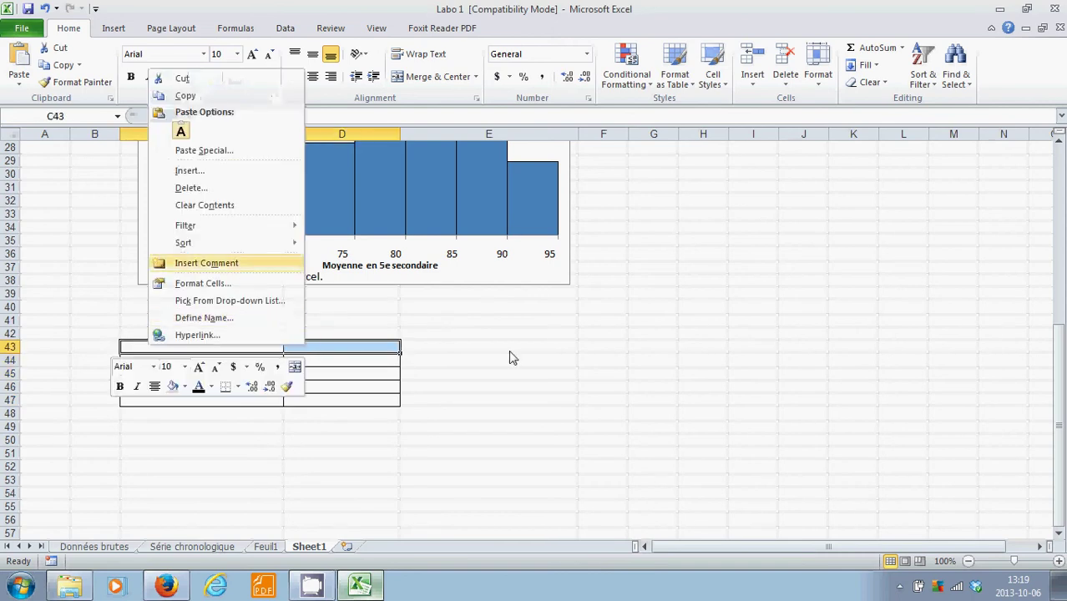
left_click(294, 368)
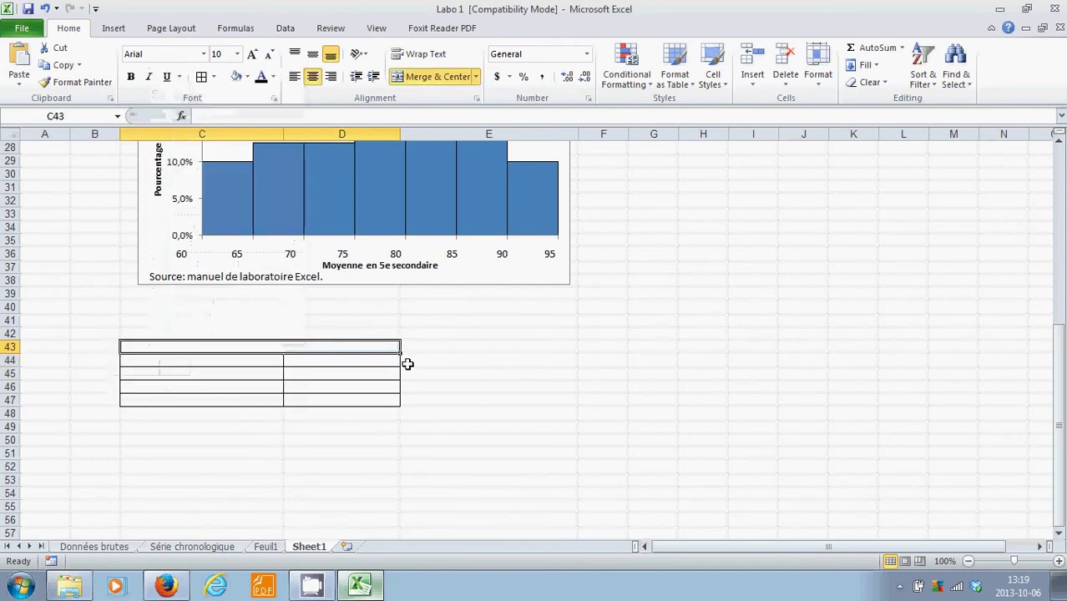
type("Tableau d")
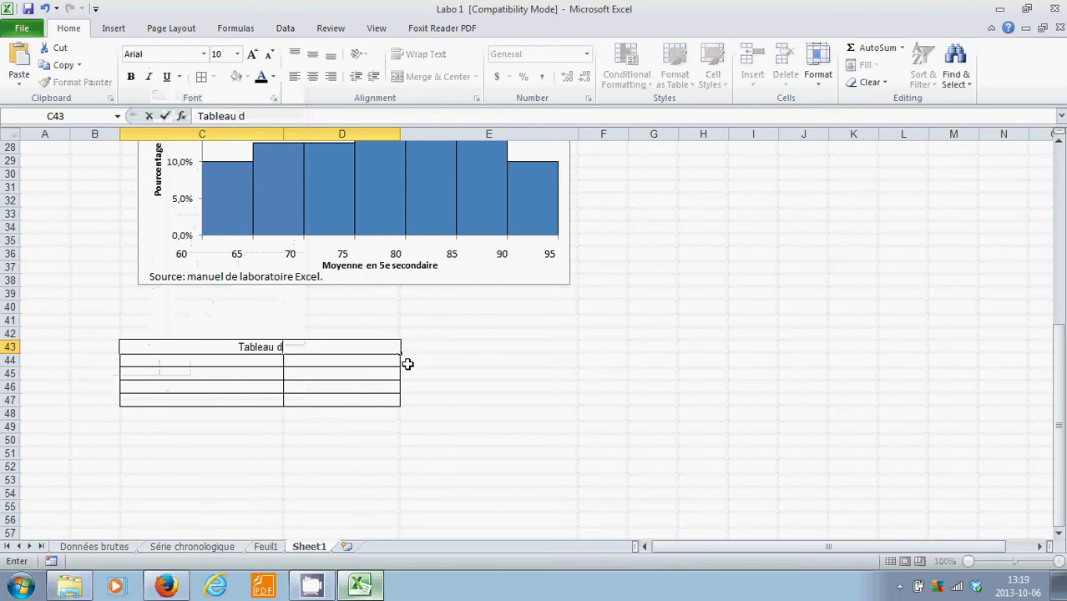
type("e meure")
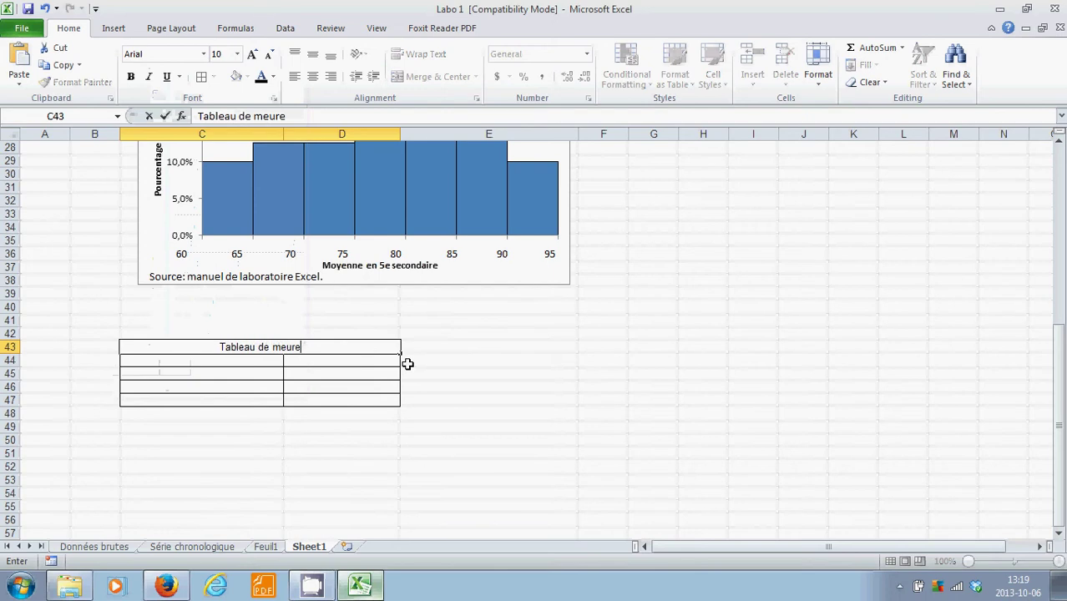
key("BackSpace")
key("BackSpace")
key("BackSpace")
type("sures")
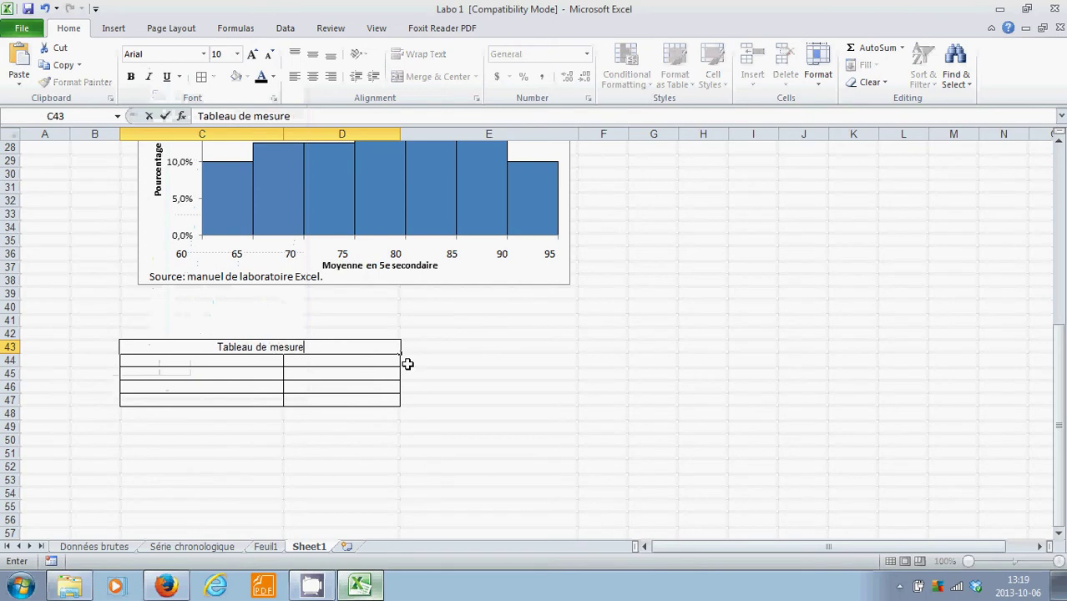
left_click(537, 410)
Enter the row labels Médiane, Moyenne, Écart type corrigé and Classe modale in cells C44 to C47.
left_click(251, 363)
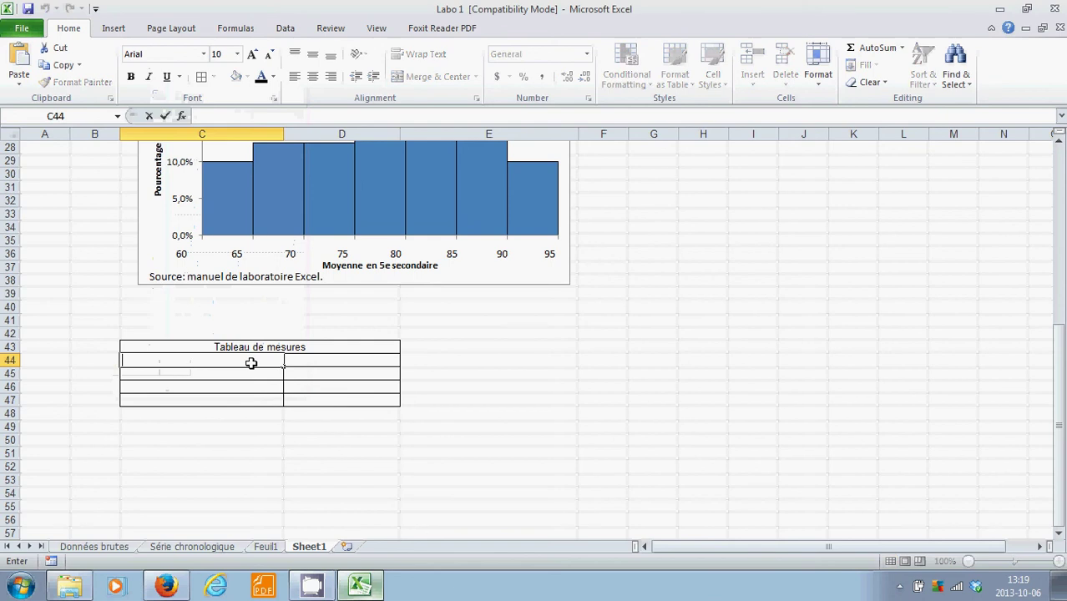
type("Médiane")
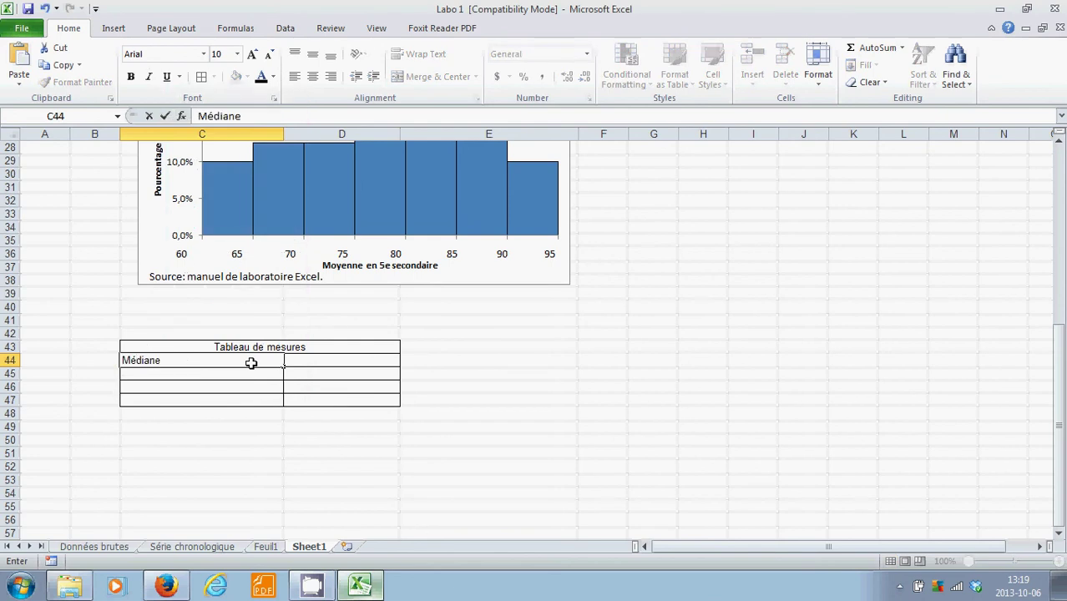
key("Return")
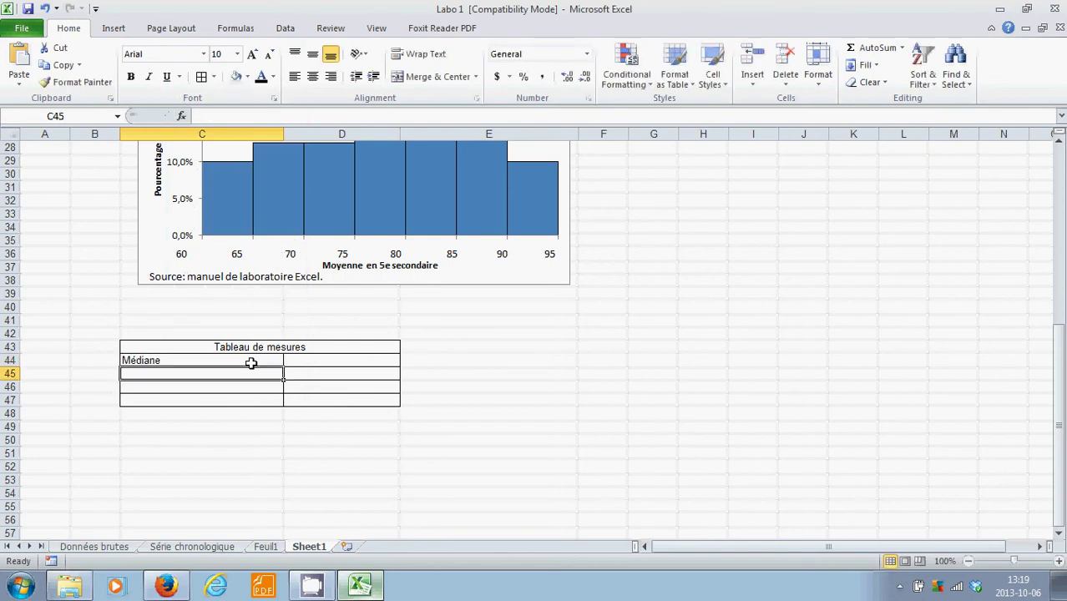
type("Moyenn")
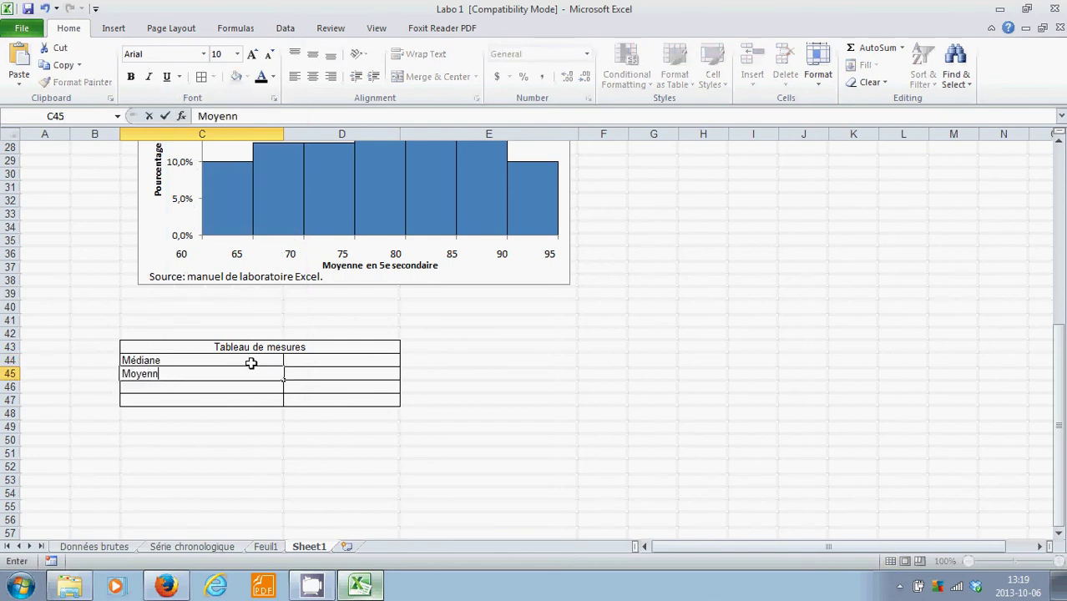
type("e")
key("Return")
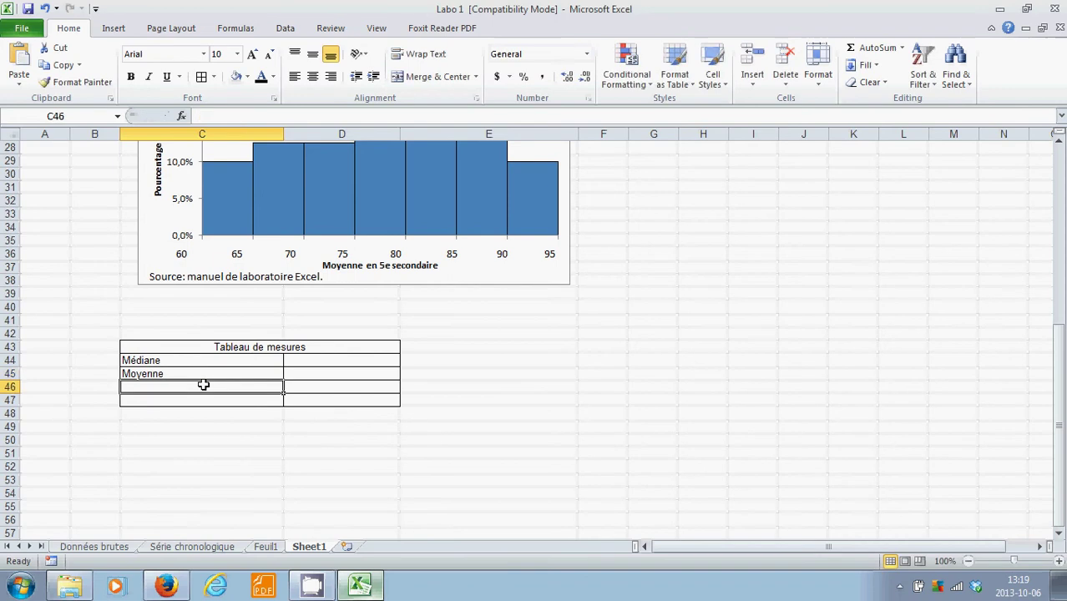
type("Écart type corrigé")
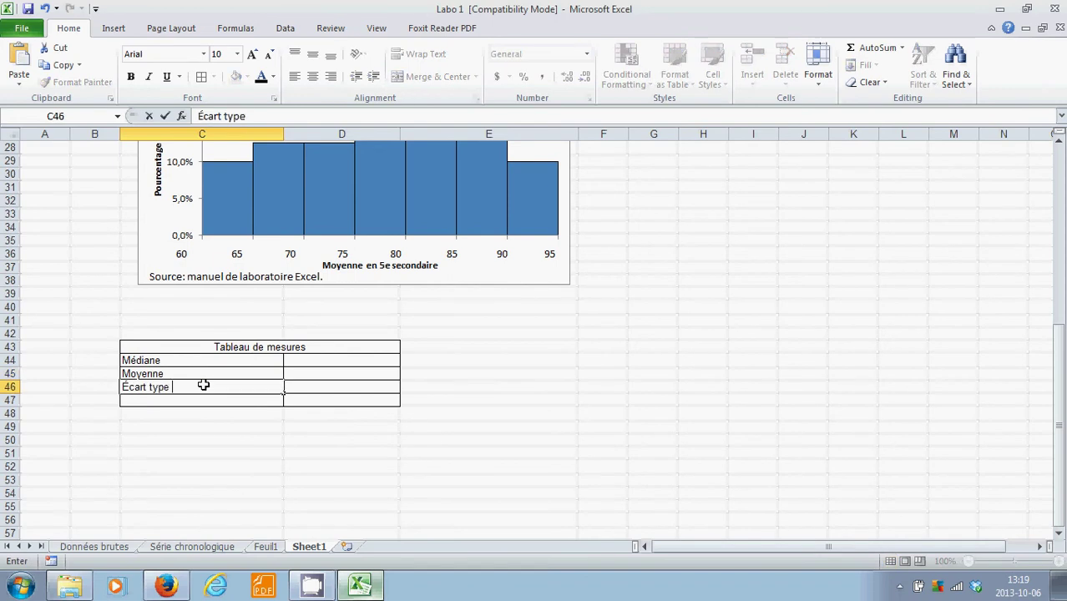
left_click(149, 401)
type("Classe modale")
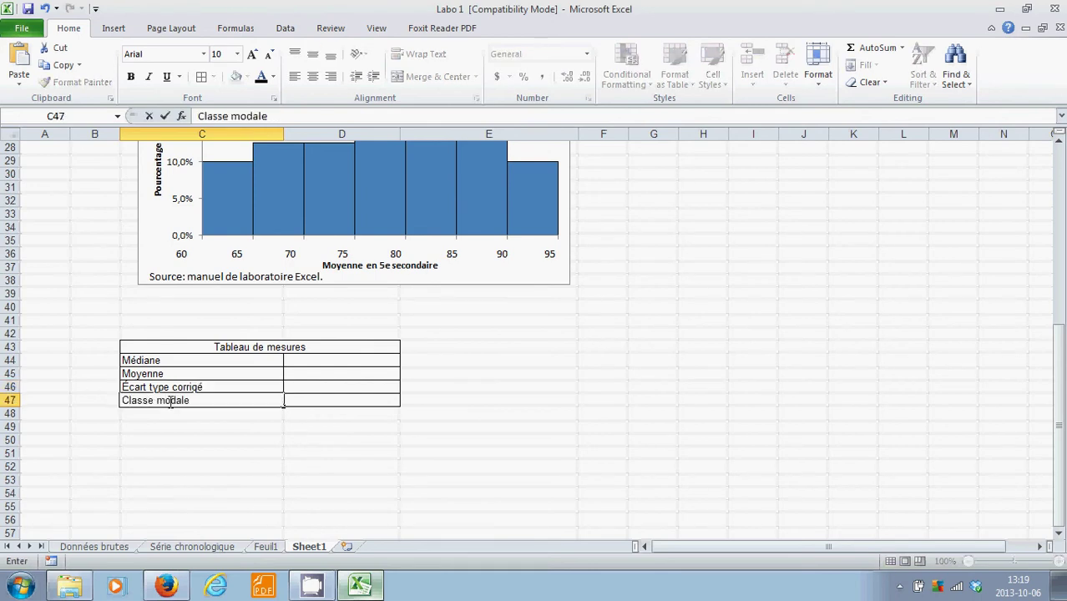
left_click(567, 427)
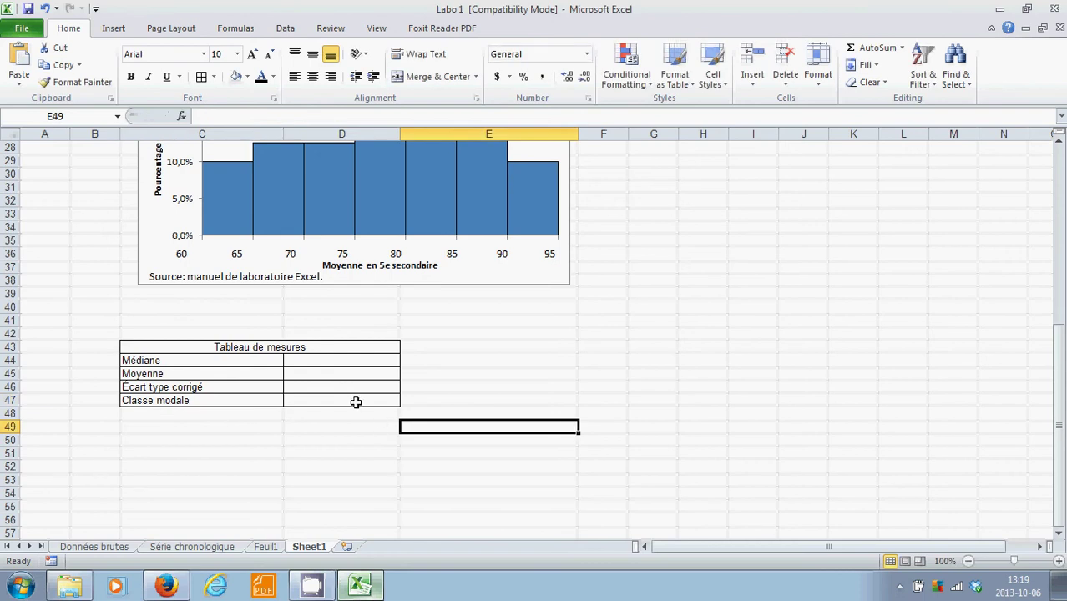
left_click(360, 401)
scroll(466, 419, "up", 2)
scroll(467, 418, "up", 2)
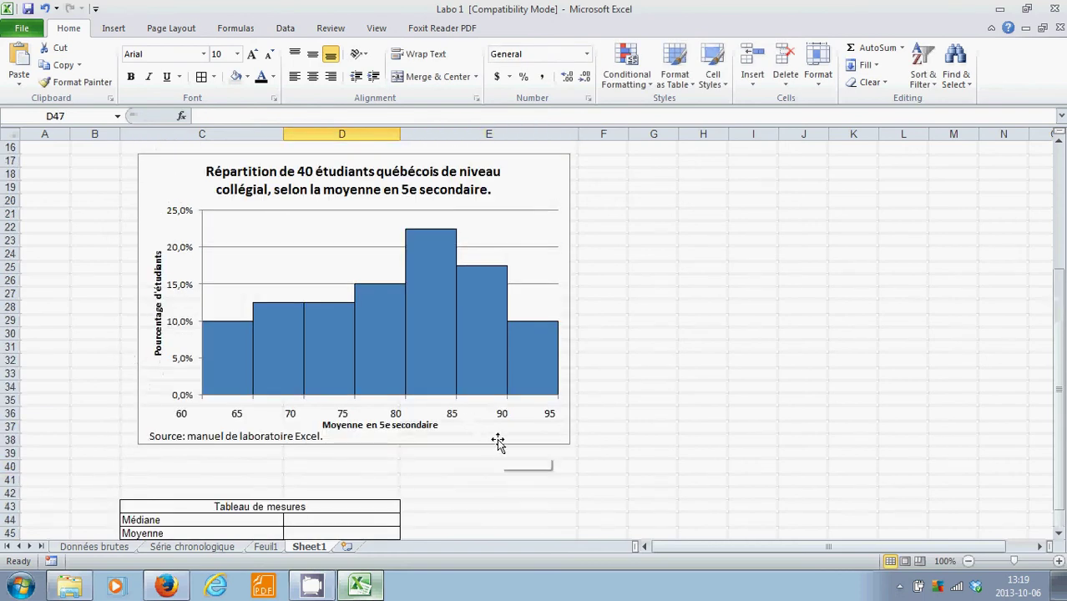
scroll(497, 442, "down", 3)
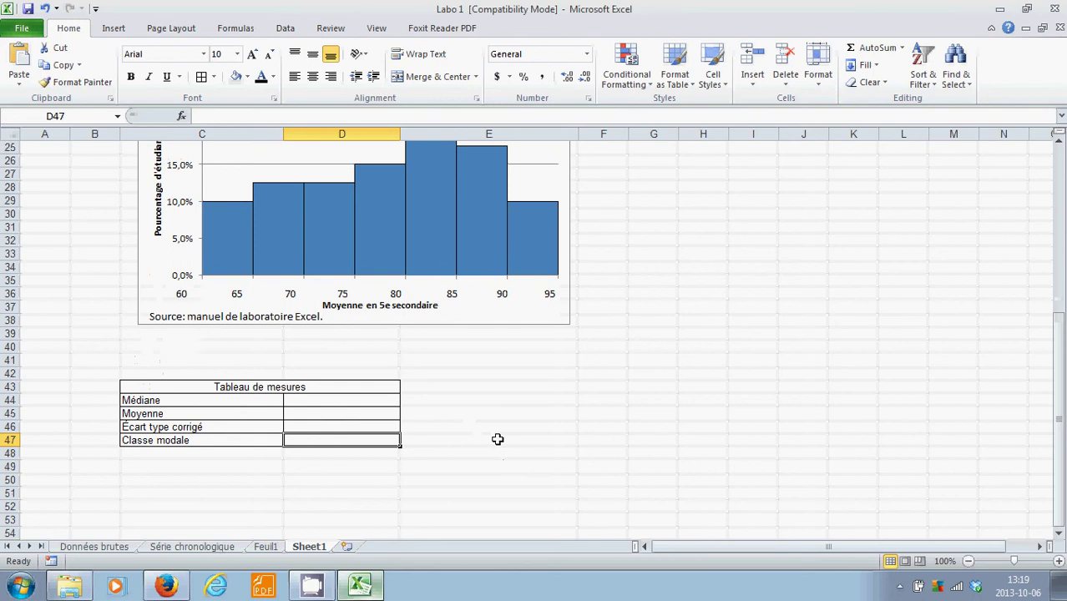
Insert the MEDIAN function from the Statistical category into cell D44 for the Médiane.
left_click(321, 401)
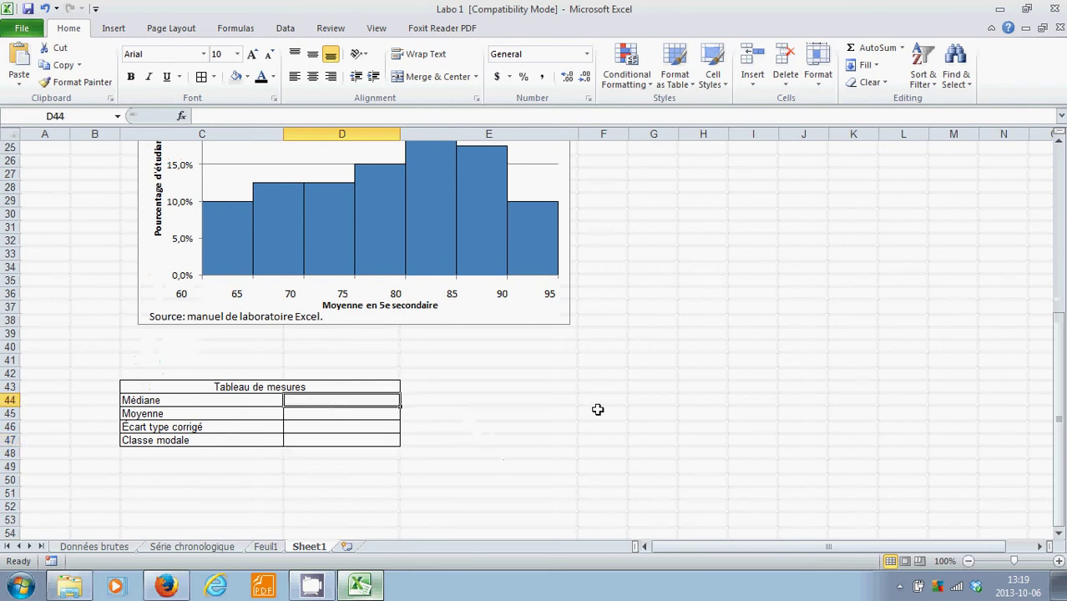
left_click(182, 116)
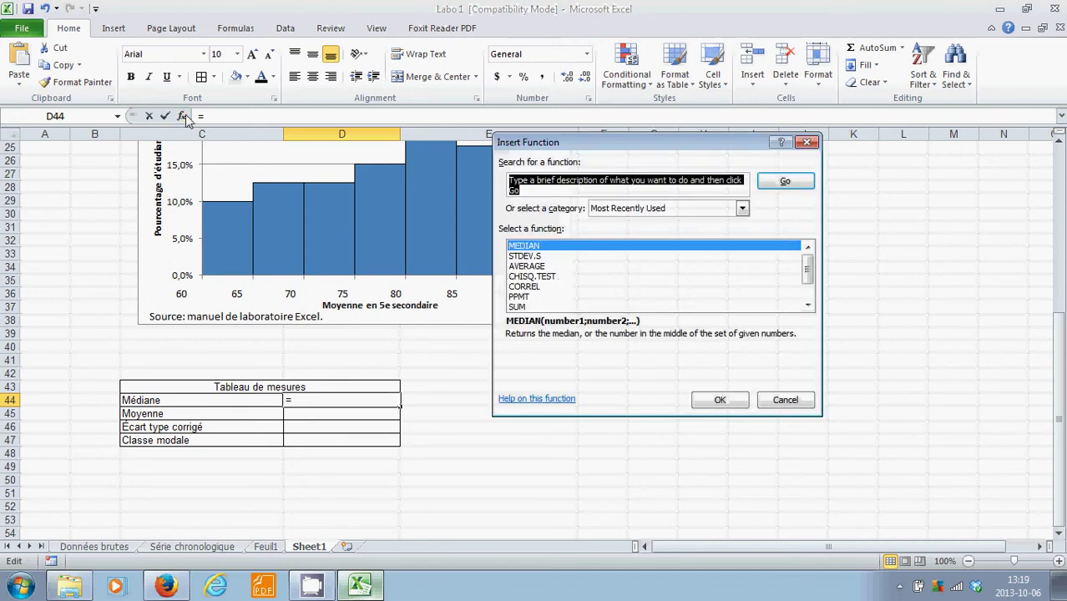
left_click(740, 211)
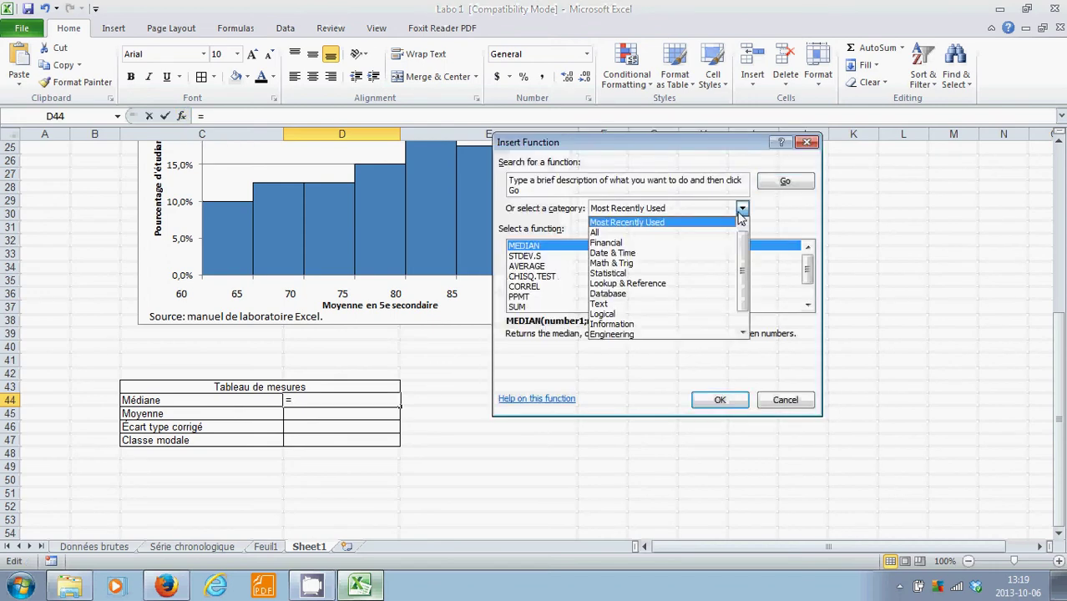
left_click(690, 273)
scroll(690, 288, "down", 2)
scroll(690, 288, "down", 11)
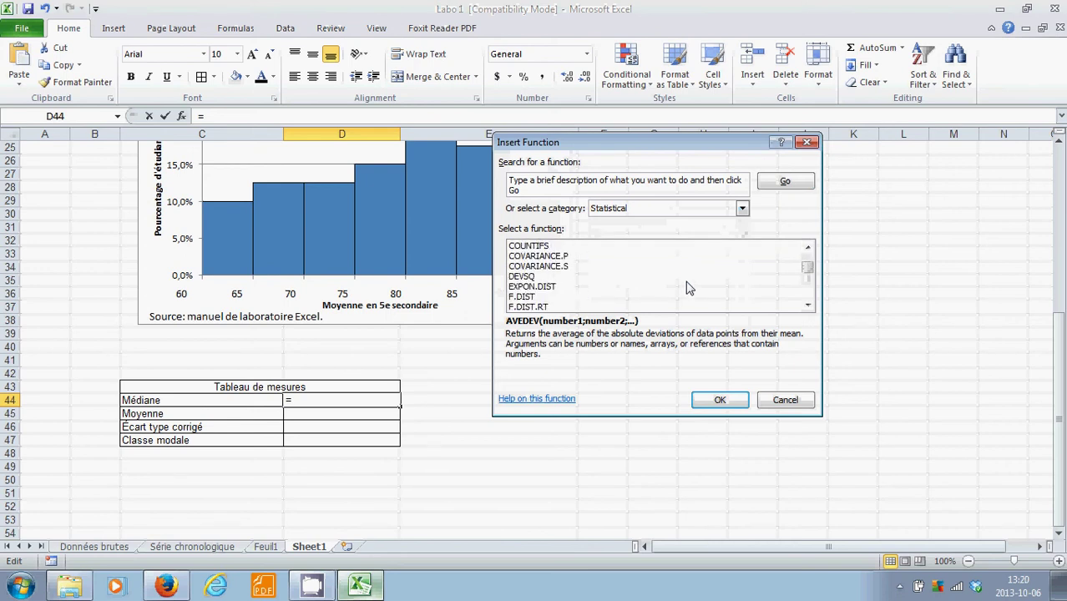
scroll(689, 288, "down", 4)
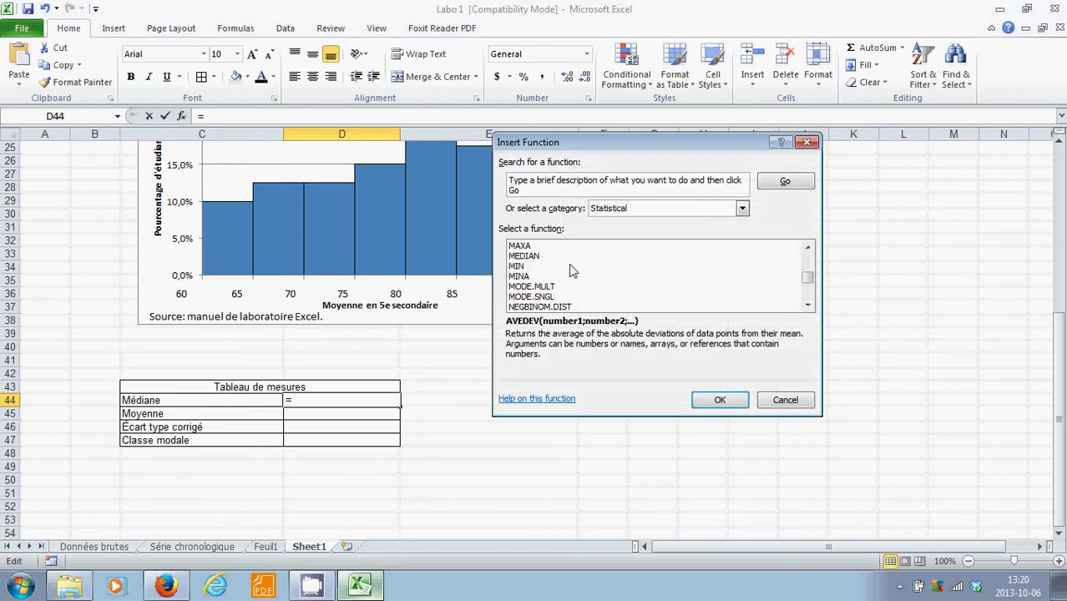
left_click(539, 258)
left_click(736, 406)
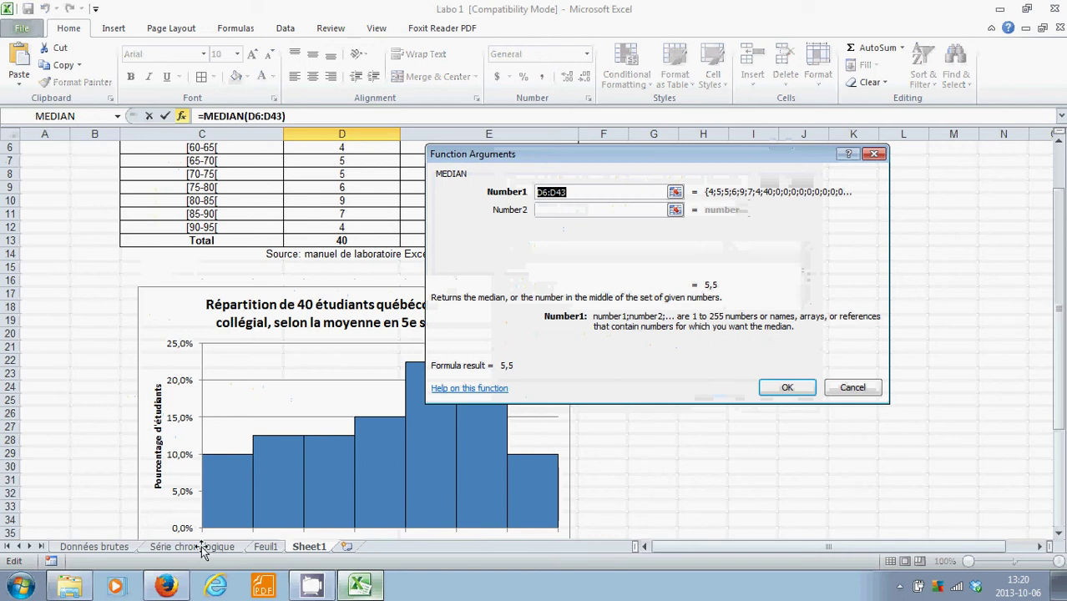
Set the median's first argument to D3:D42 on the Données brutes sheet and confirm the function.
left_click(116, 551)
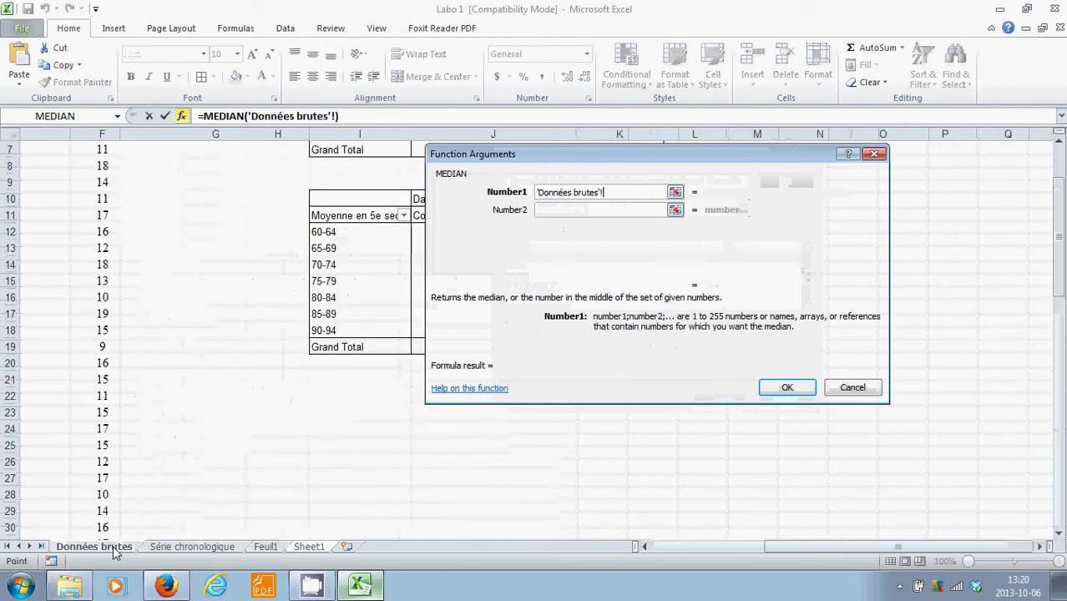
left_click_drag(805, 545, 730, 545)
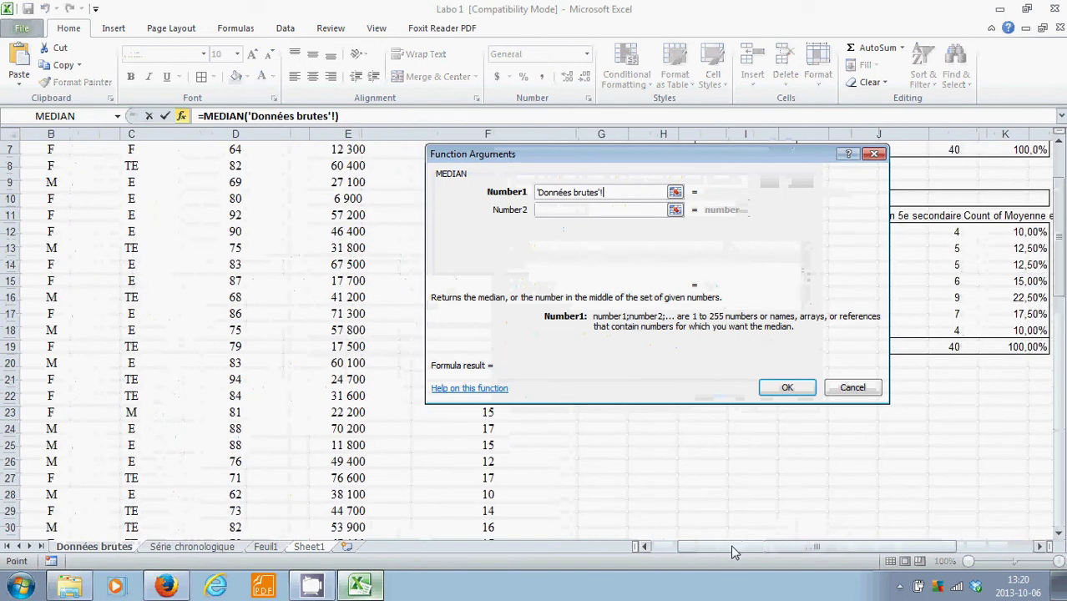
scroll(351, 446, "up", 2)
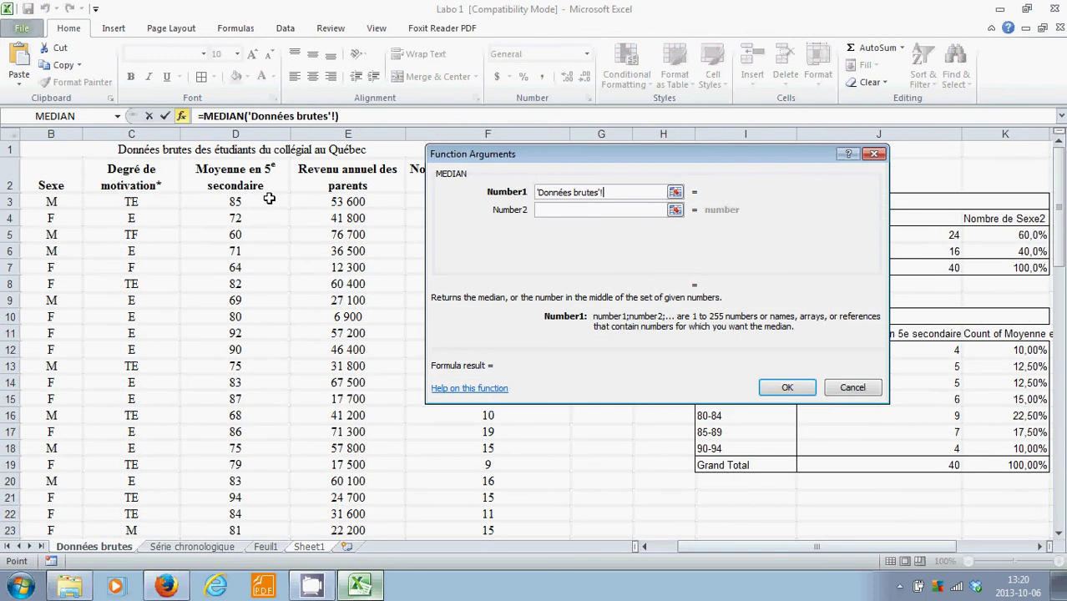
left_click_drag(250, 202, 266, 495)
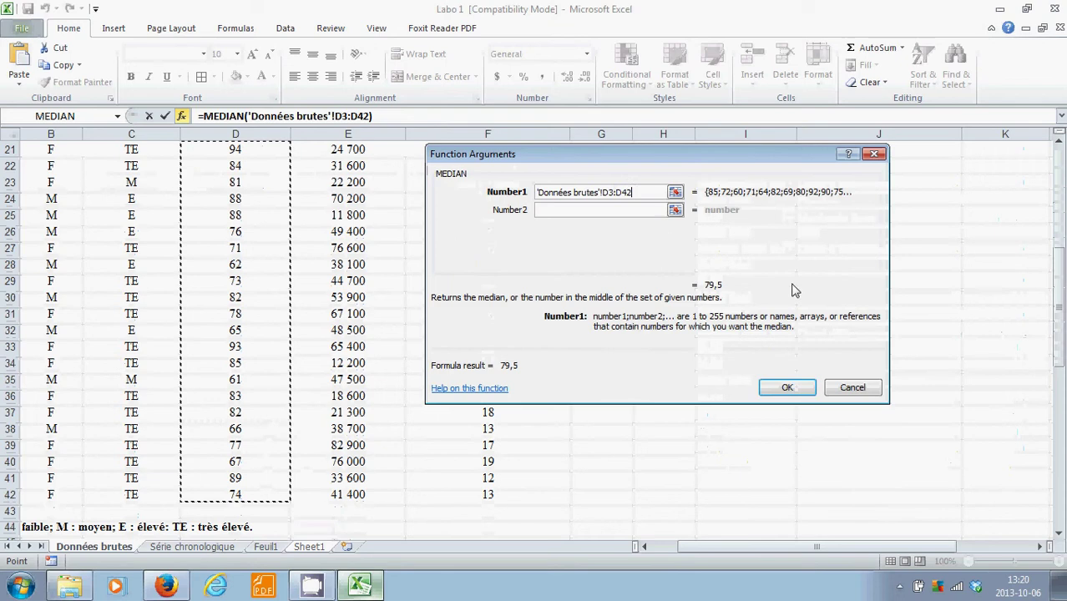
left_click(789, 389)
Start inserting a function into cell D45 for the Moyenne.
scroll(557, 477, "down", 4)
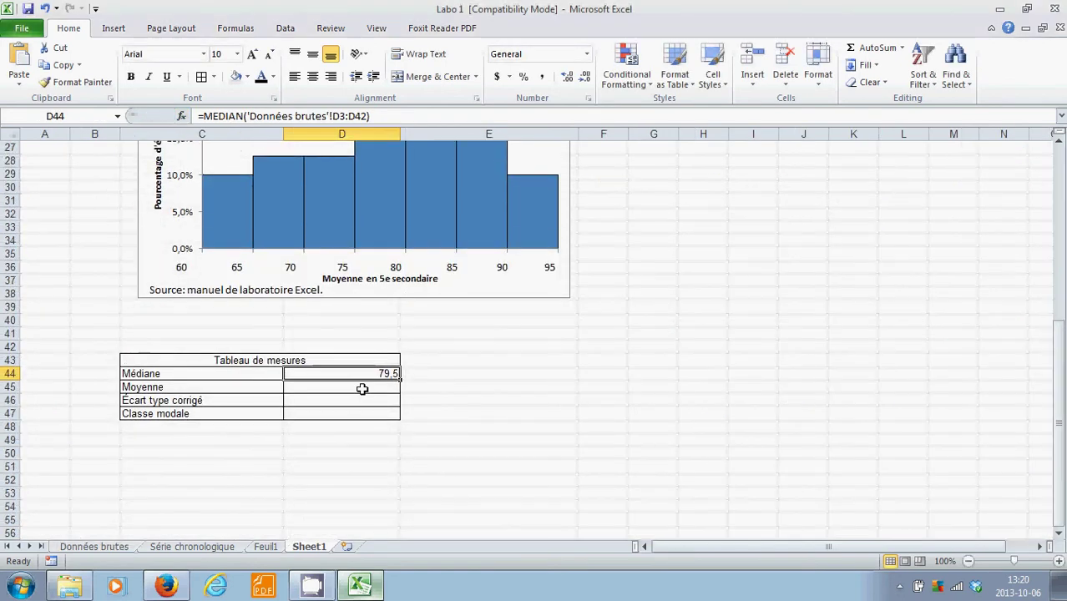
left_click(361, 388)
left_click(182, 117)
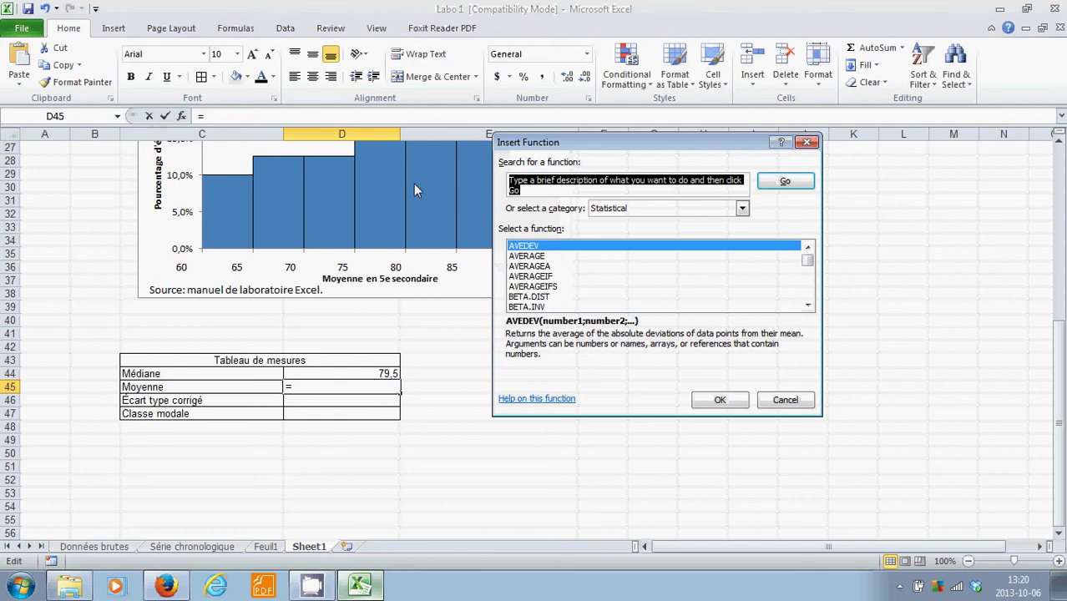
Look through the Statistical functions for one that calculates the mean.
scroll(635, 278, "down", 9)
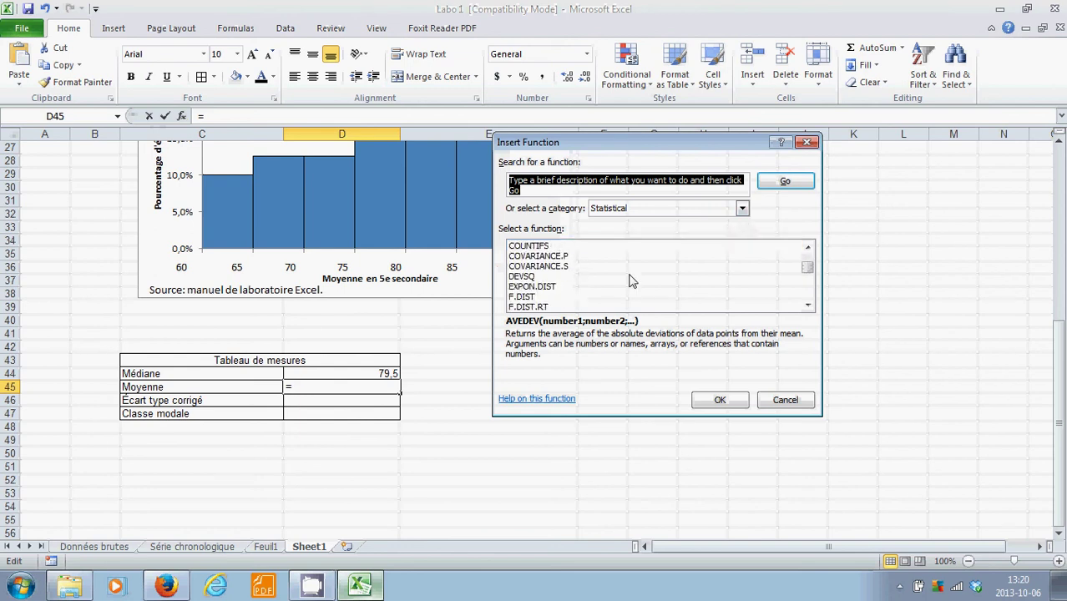
scroll(632, 281, "down", 10)
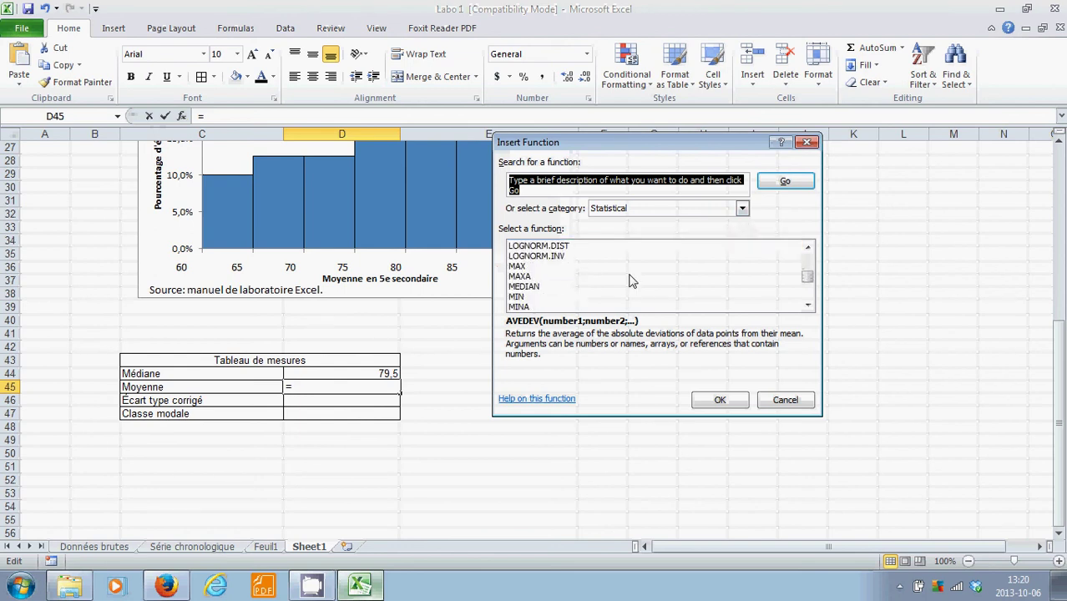
scroll(632, 282, "down", 3)
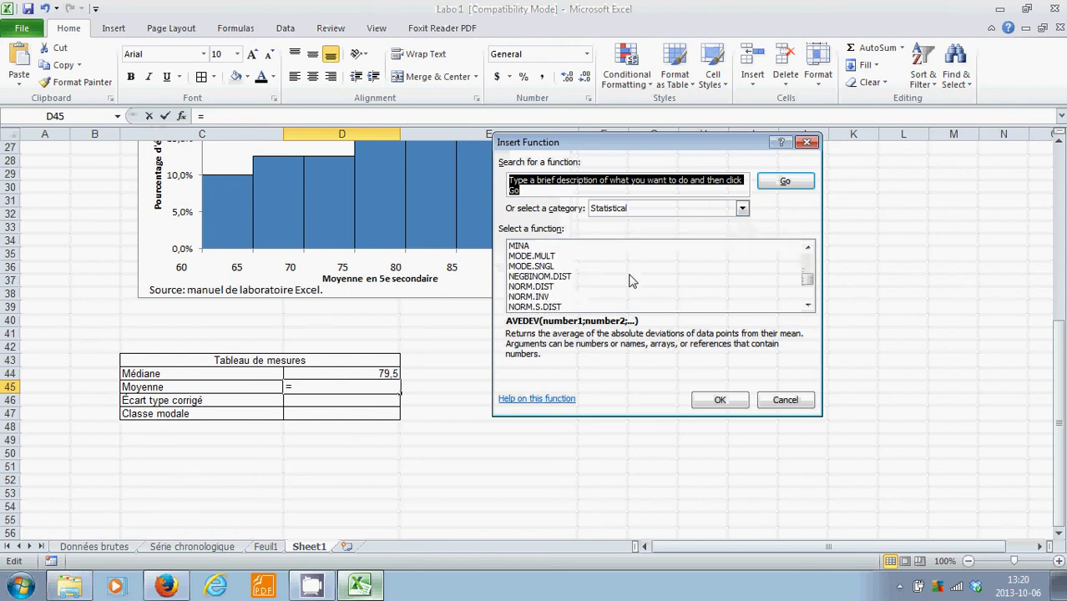
scroll(632, 281, "down", 11)
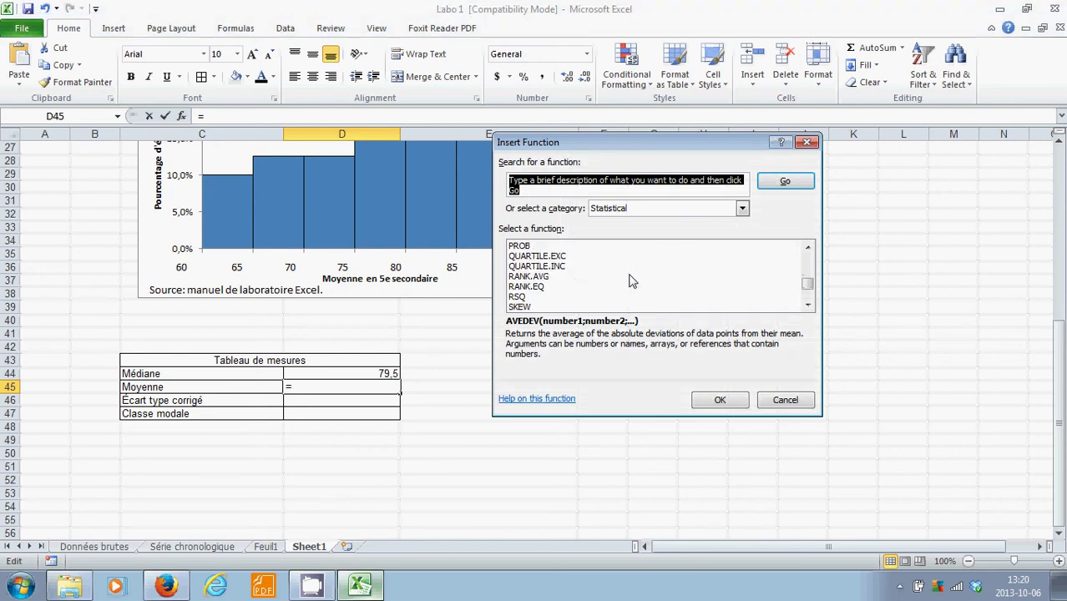
scroll(632, 282, "up", 11)
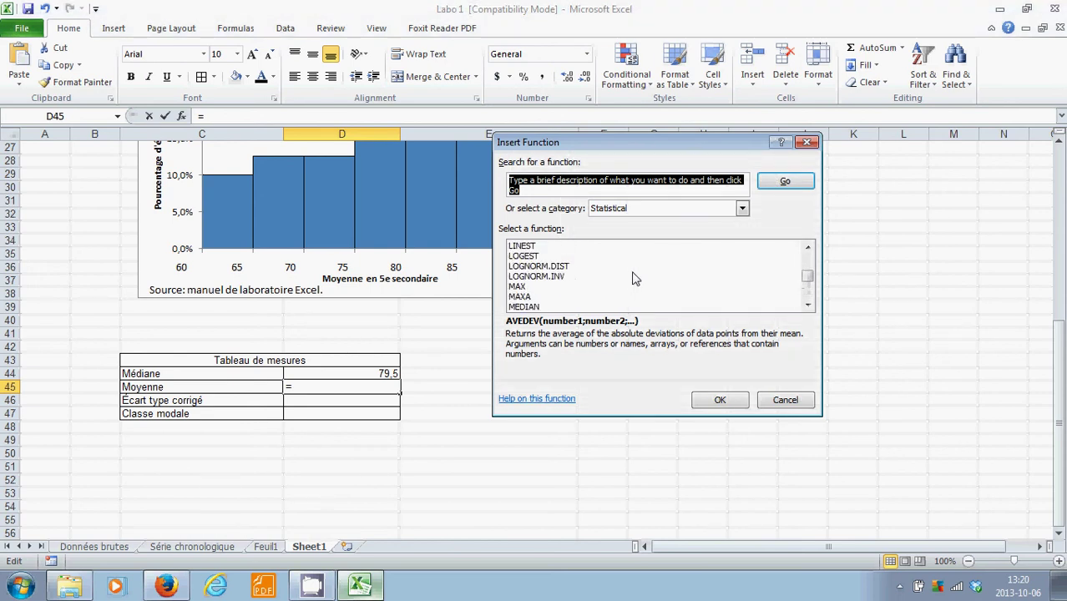
scroll(632, 278, "down", 1)
scroll(632, 278, "down", 1)
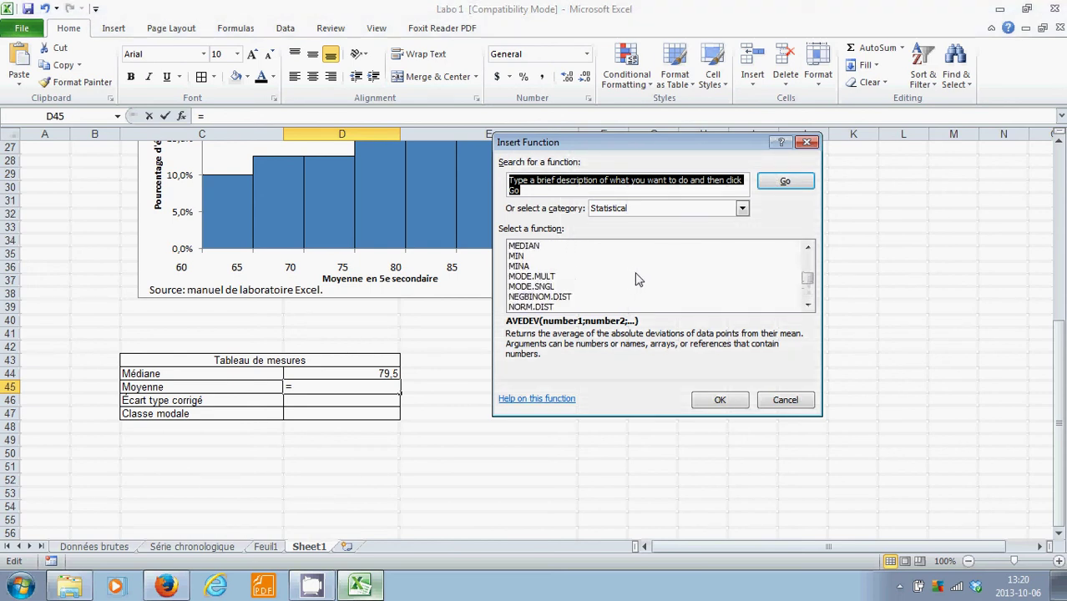
scroll(635, 278, "down", 3)
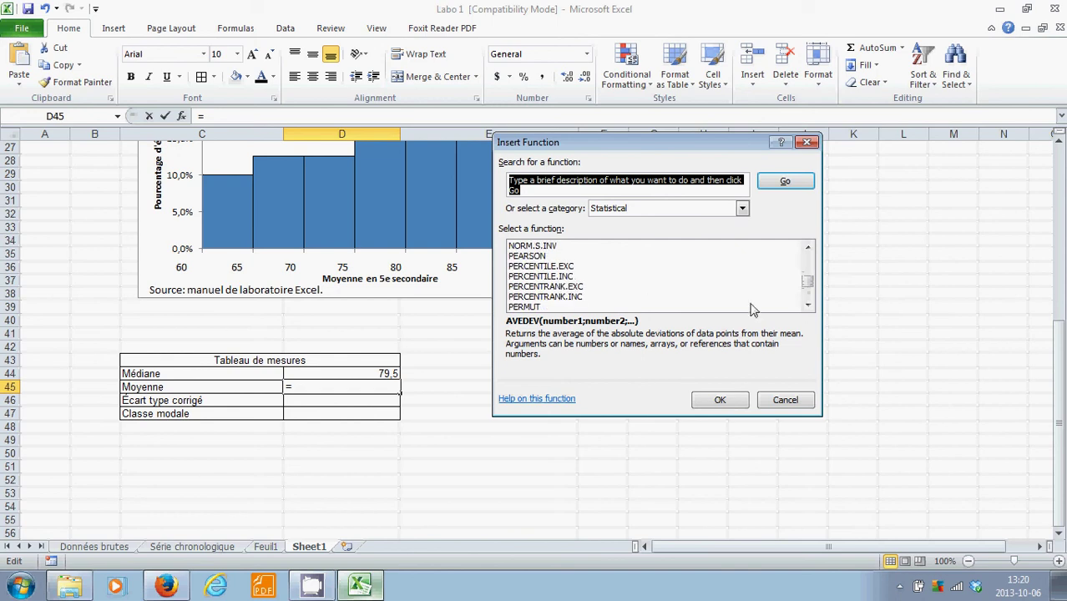
left_click_drag(813, 284, 809, 246)
scroll(669, 298, "down", 5)
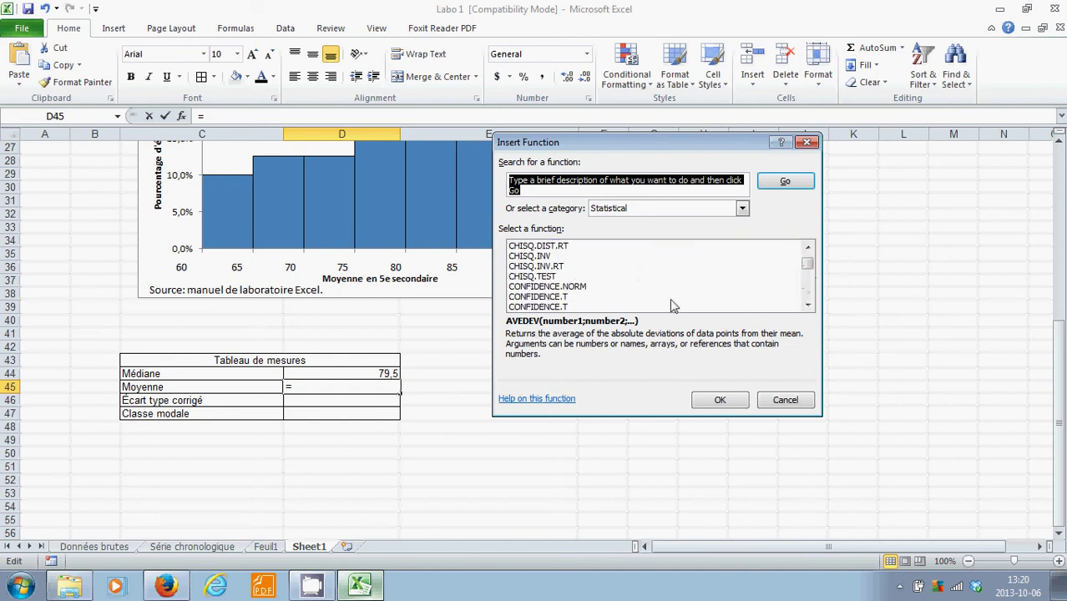
scroll(670, 298, "down", 11)
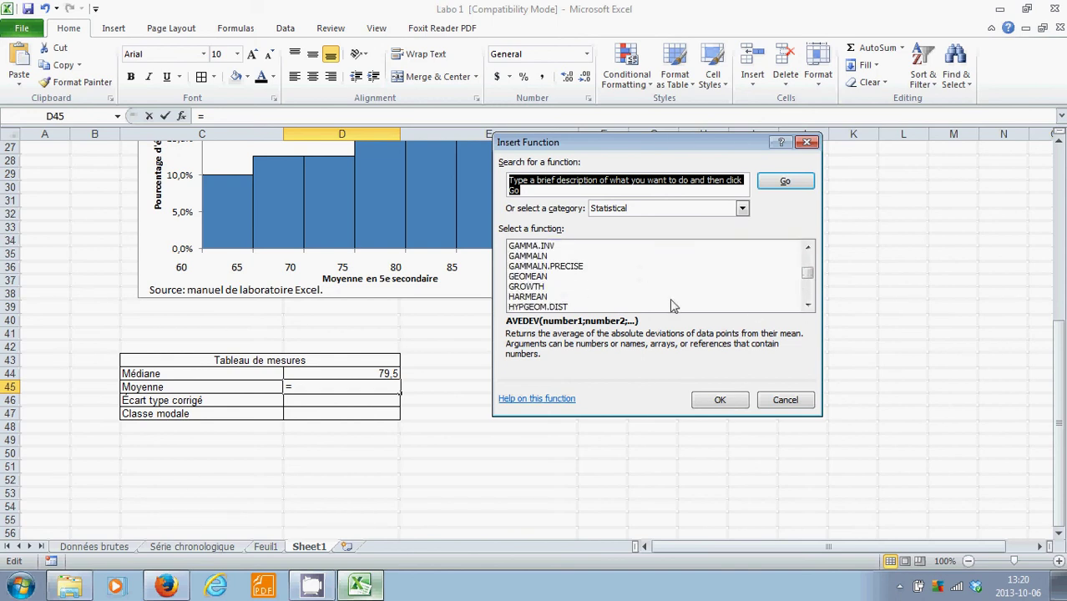
scroll(673, 303, "down", 5)
Pick AVERAGE from the Most Recently Used functions and apply it in D45 to D3:D42 of the Données brutes sheet.
left_click(742, 209)
left_click(706, 219)
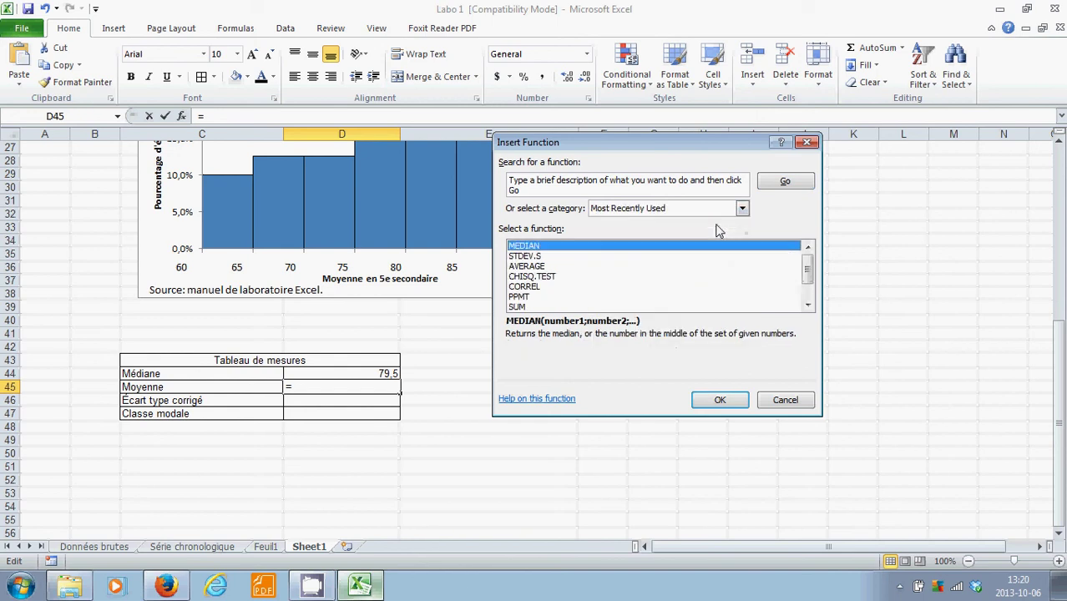
scroll(631, 291, "down", 1)
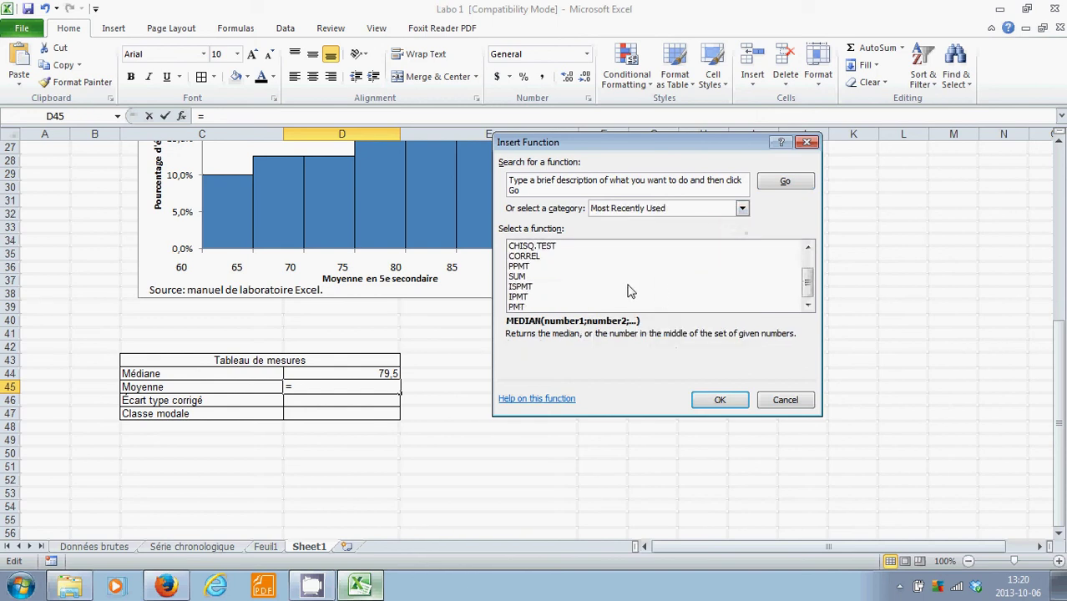
scroll(630, 290, "up", 1)
left_click(545, 266)
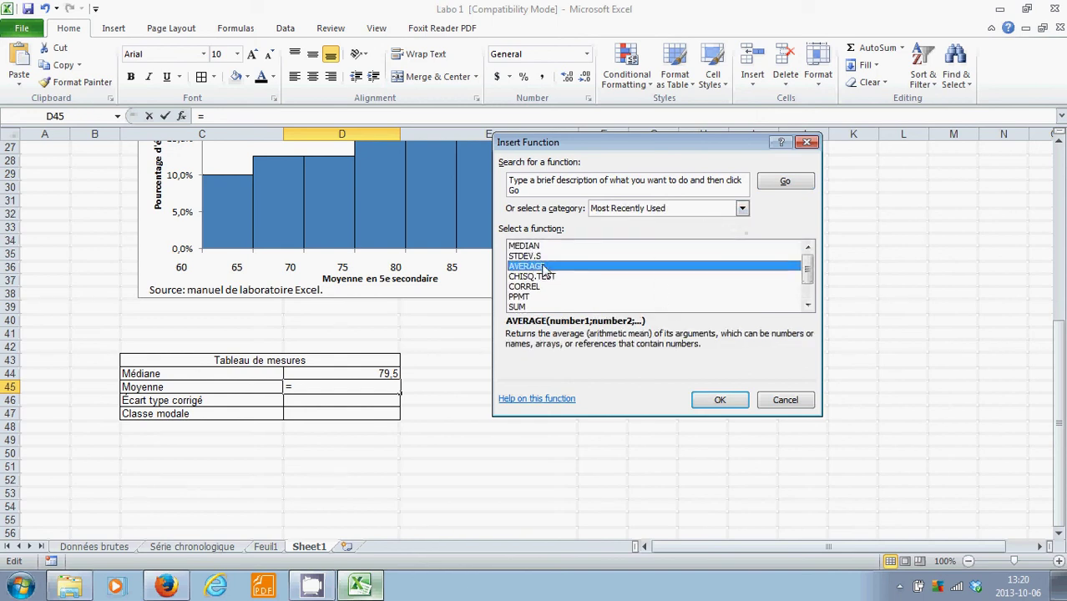
left_click(721, 400)
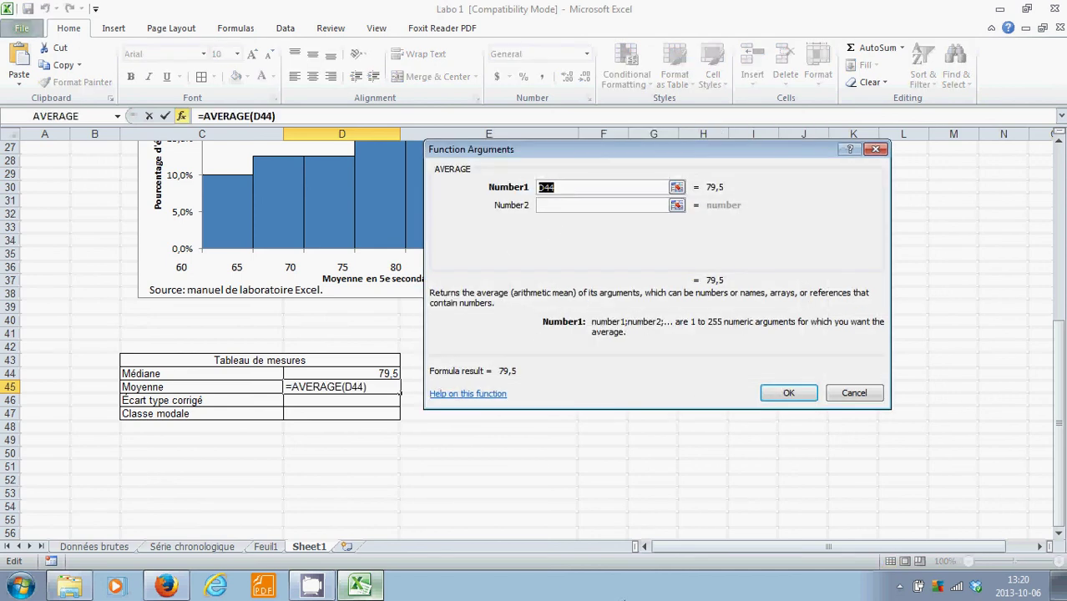
left_click(95, 546)
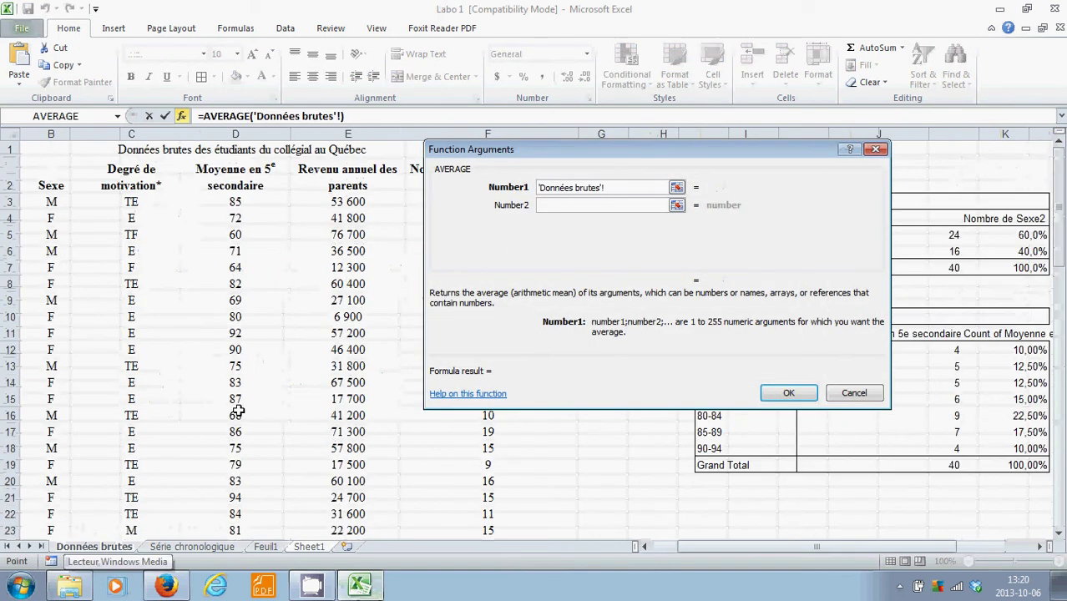
left_click_drag(229, 201, 247, 496)
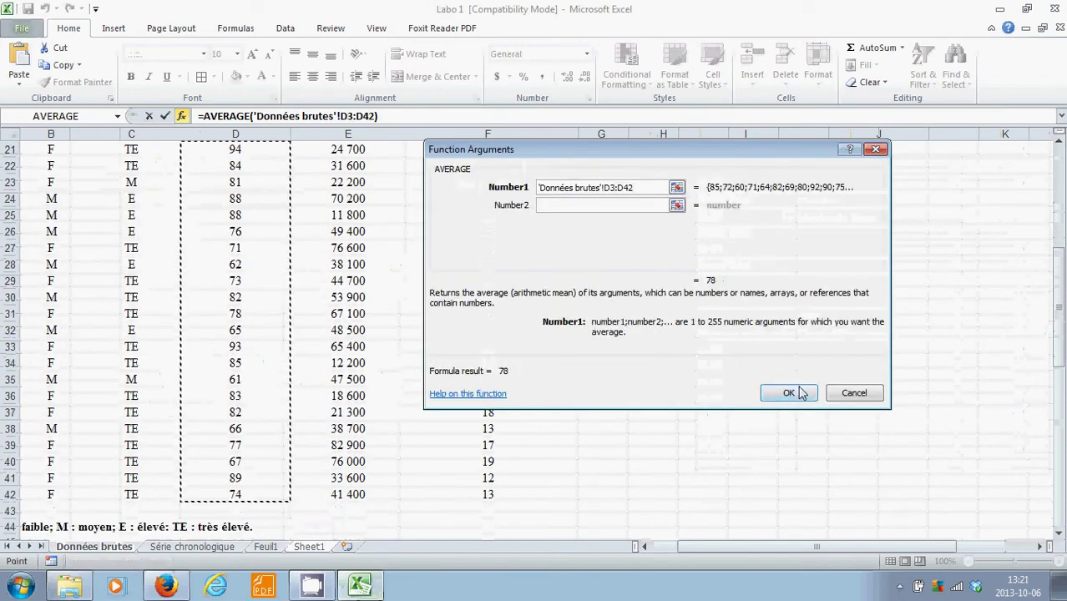
left_click(789, 393)
Insert the STDEV.S function from the Statistical category into D46, beside Écart type corrigé.
left_click(337, 400)
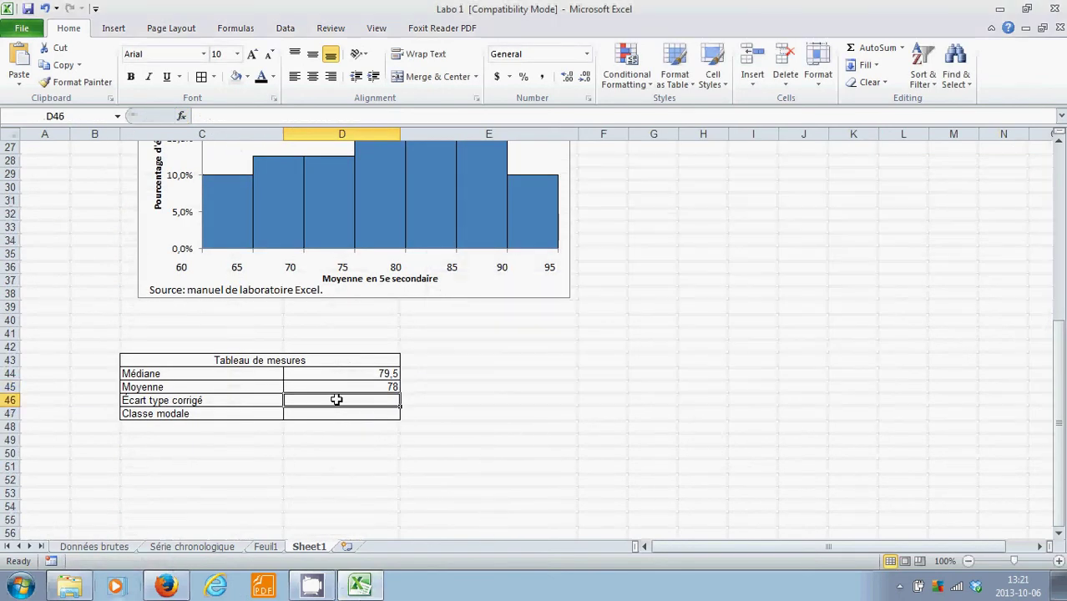
left_click(181, 116)
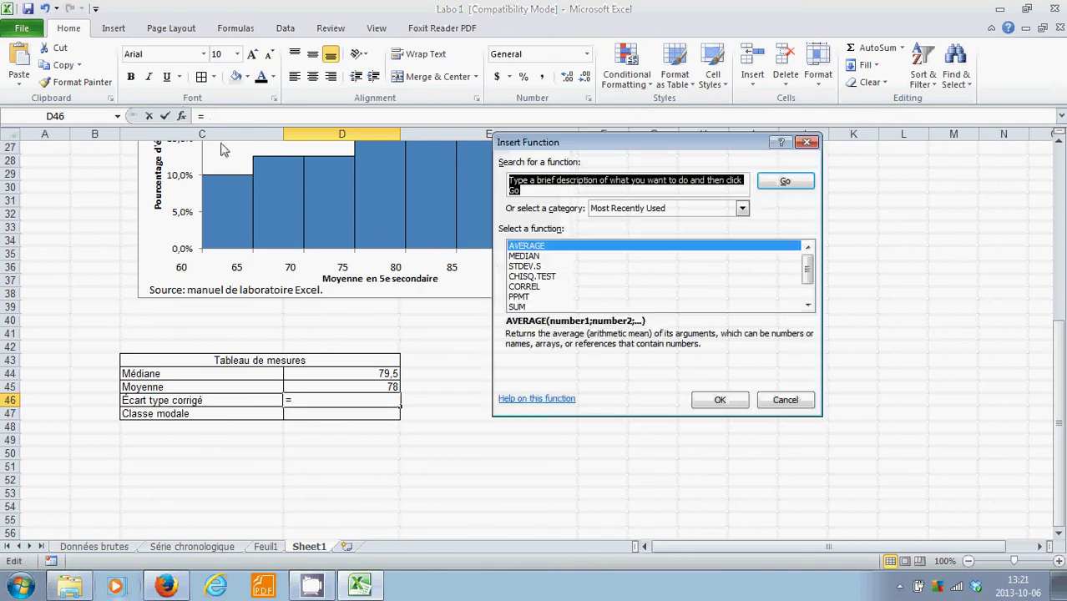
left_click(704, 208)
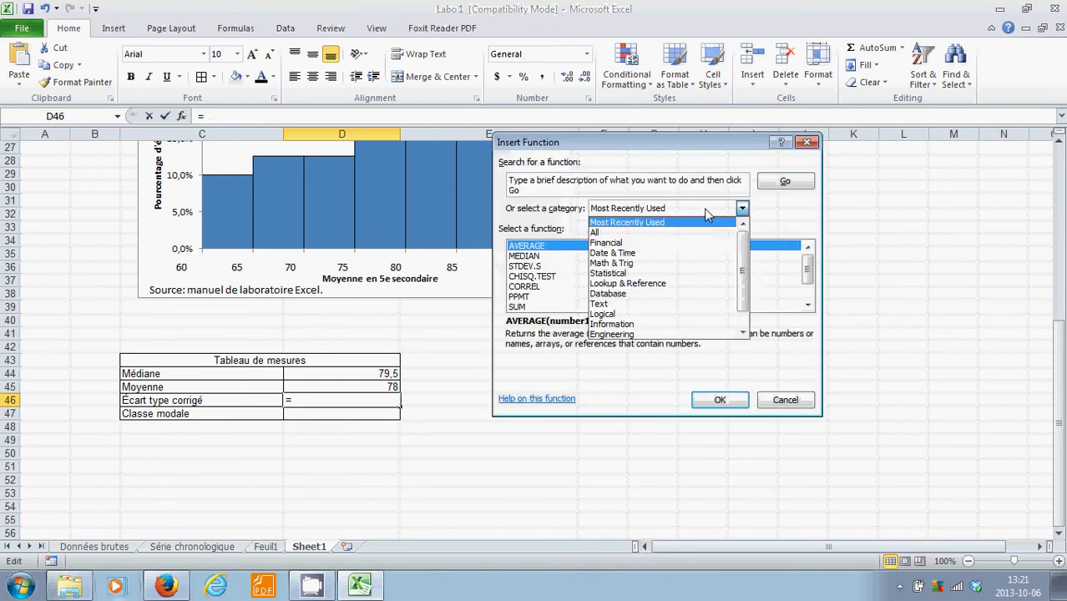
left_click(685, 274)
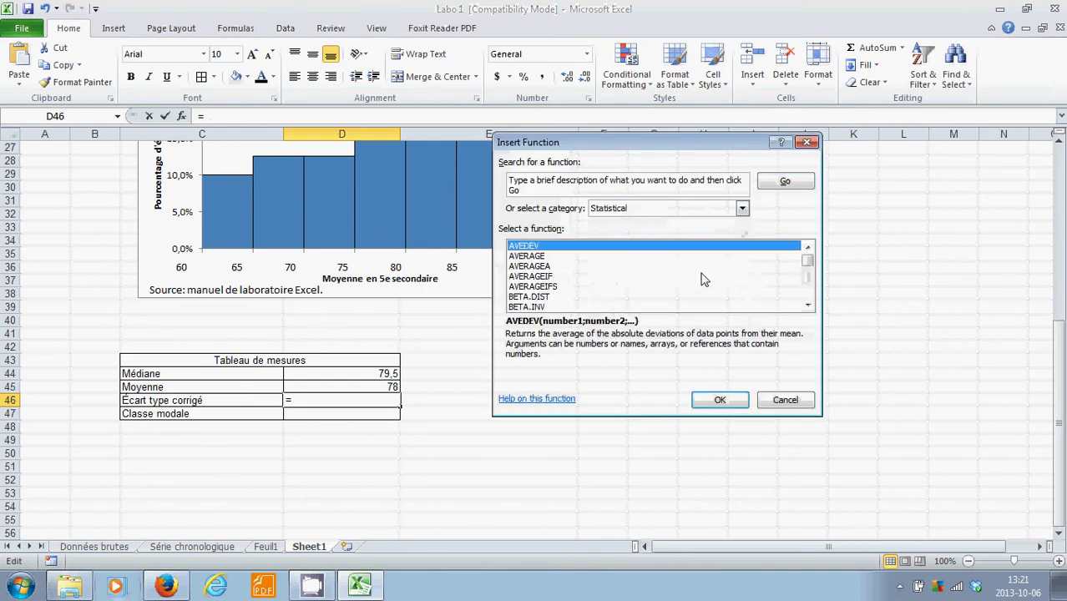
scroll(701, 279, "down", 5)
scroll(704, 280, "down", 19)
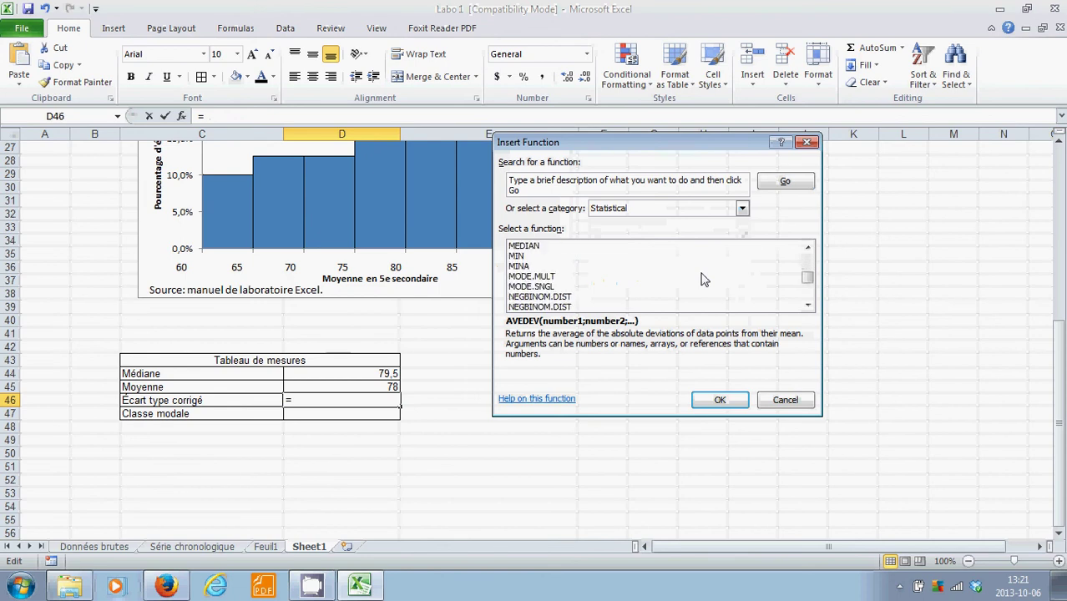
scroll(704, 279, "down", 1)
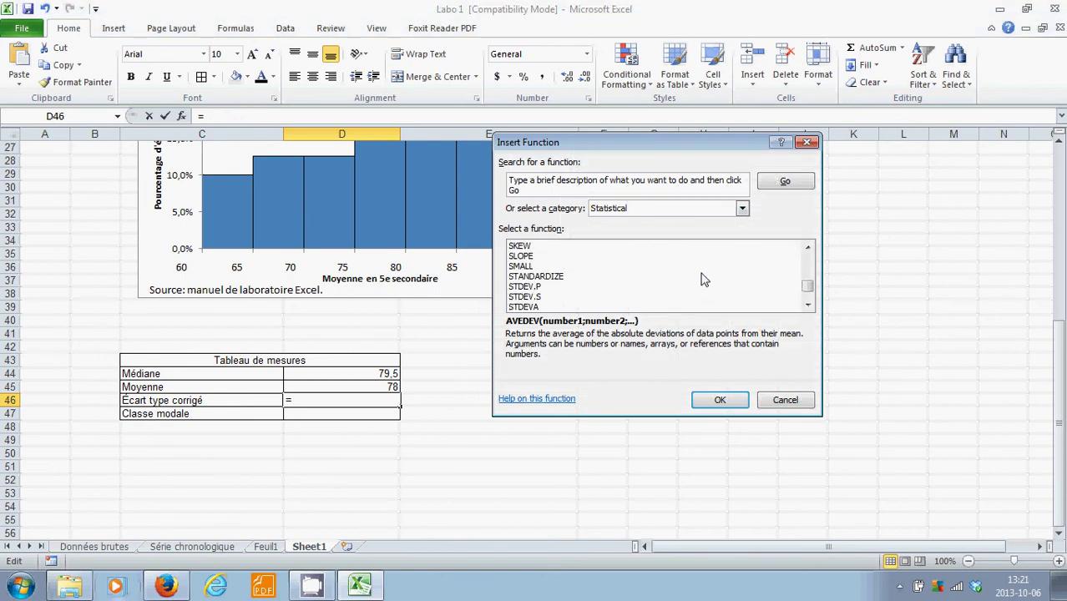
left_click(541, 296)
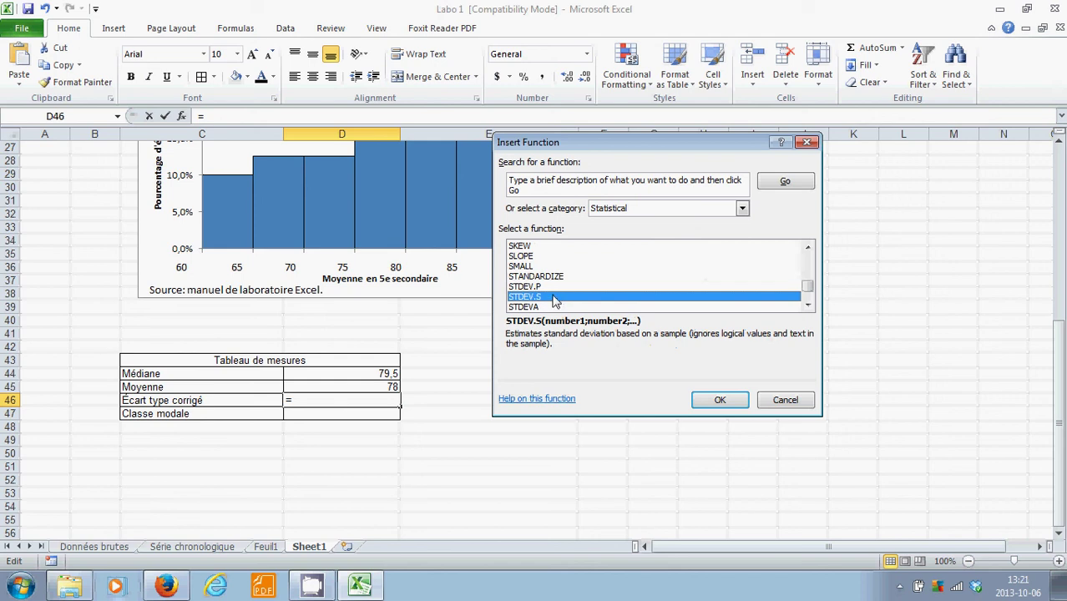
left_click(539, 288)
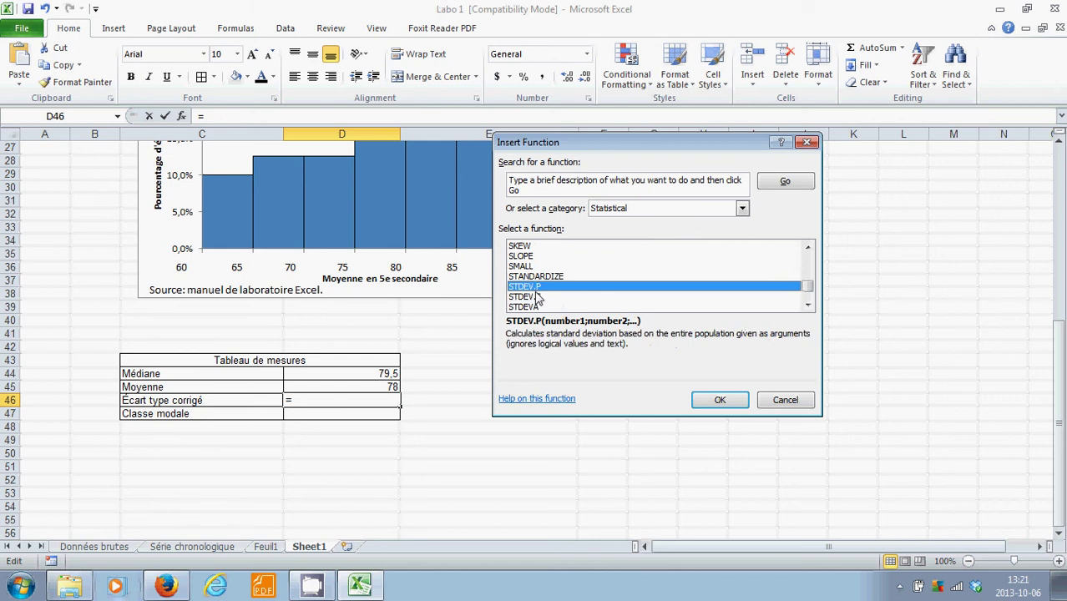
left_click(536, 298)
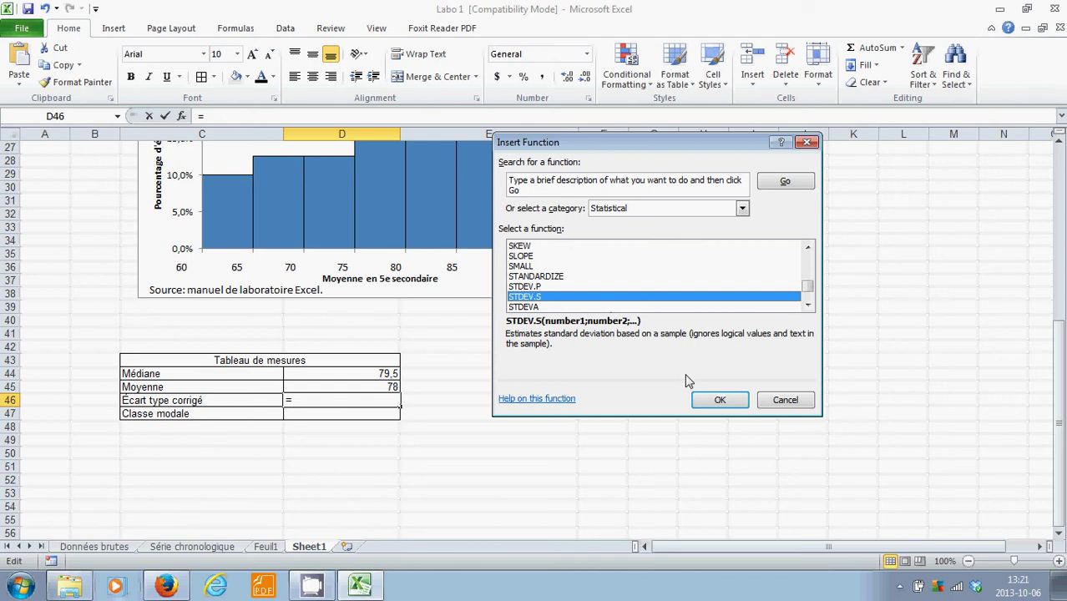
left_click(715, 401)
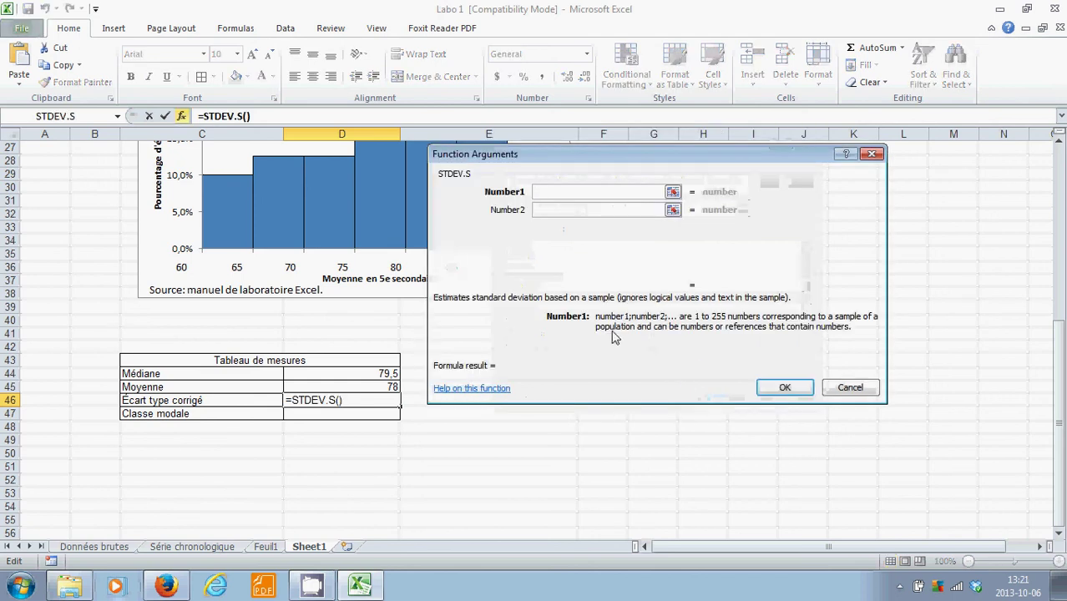
Set the standard deviation's first argument to D3:D42 on the Données brutes sheet and confirm the function.
left_click(168, 549)
left_click(109, 547)
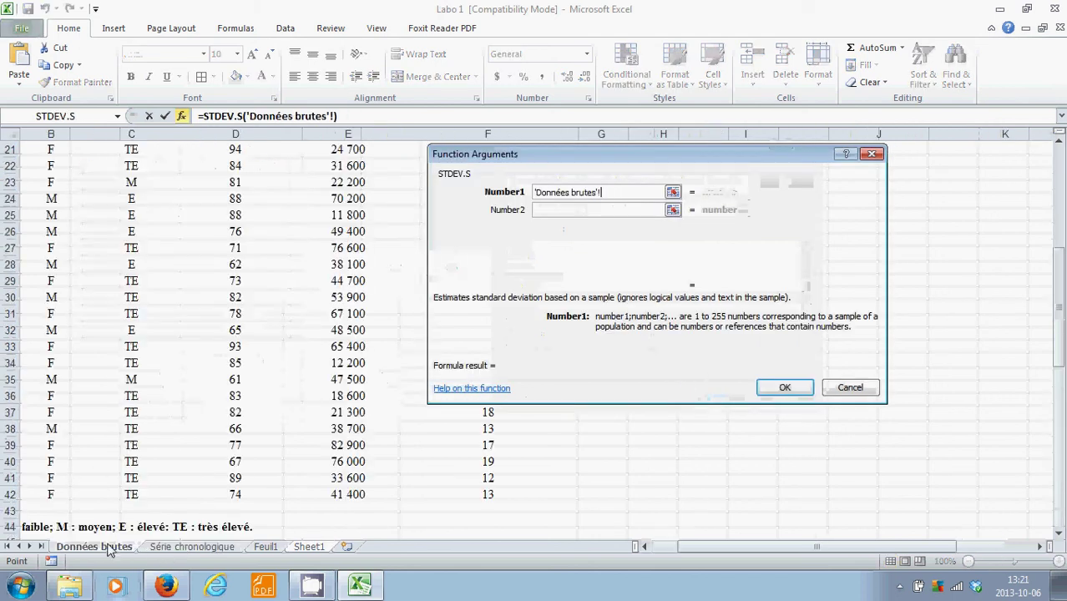
scroll(294, 371, "up", 7)
left_click_drag(268, 205, 248, 511)
left_click(785, 396)
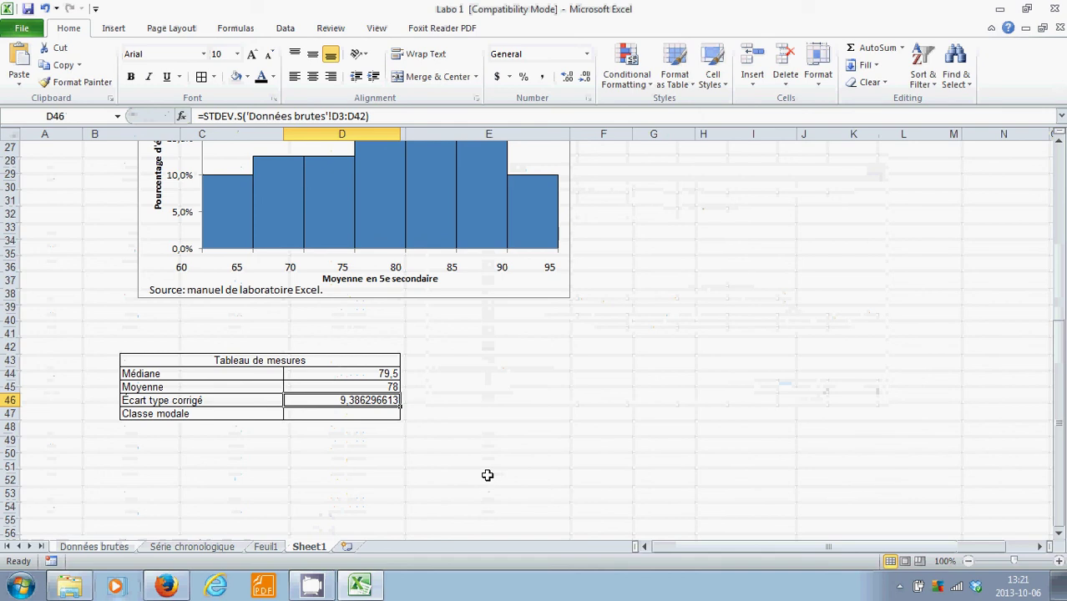
left_click(491, 440)
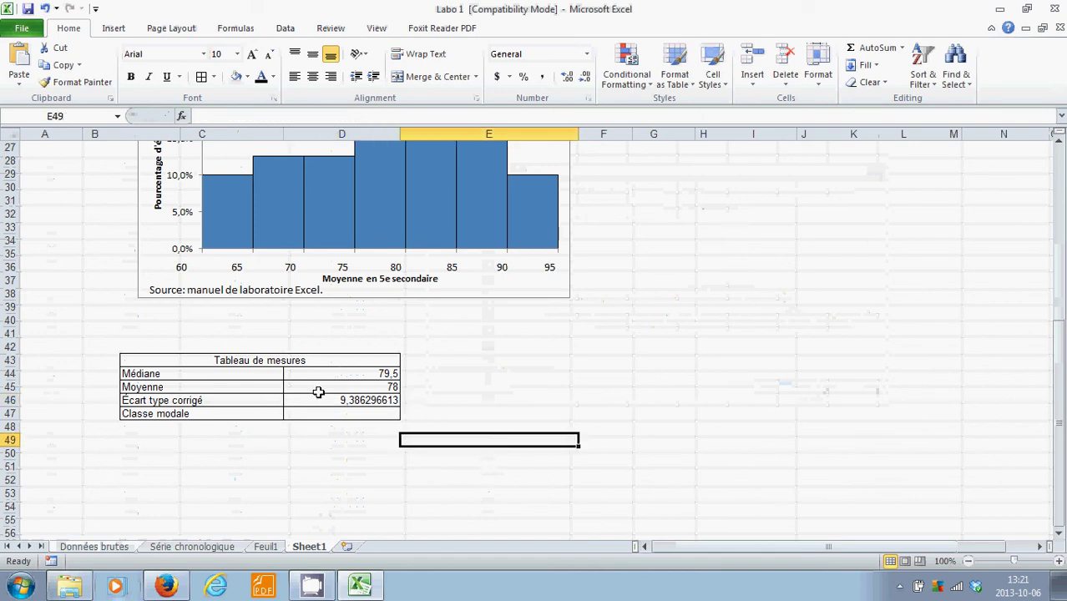
Reduce the corrected standard deviation in D46 to one decimal place.
left_click(332, 400)
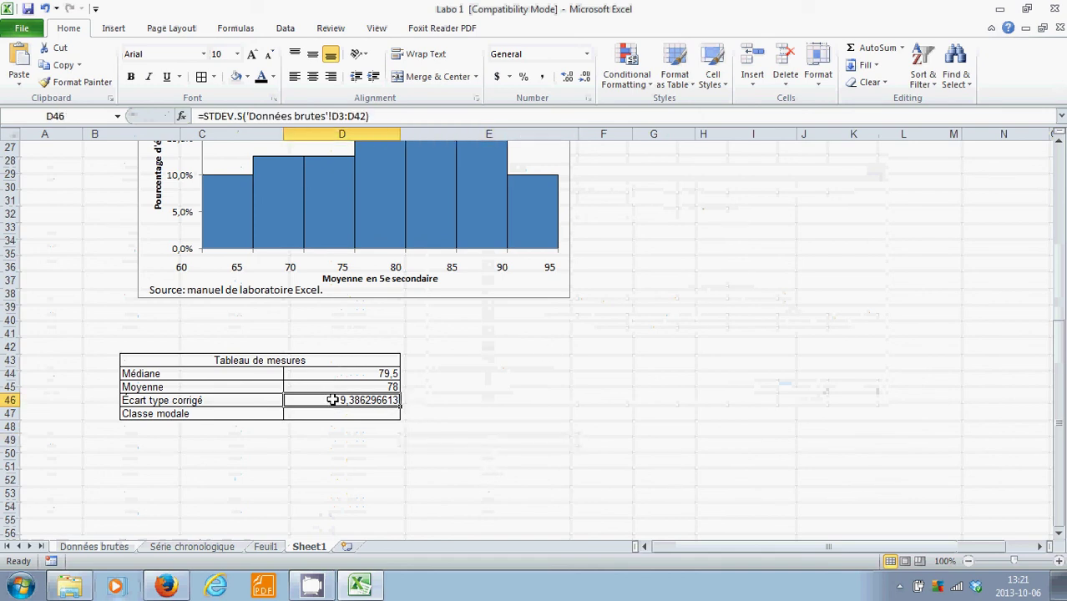
left_click(586, 77)
left_click(585, 77)
left_click(585, 77)
left_click(585, 77)
left_click(586, 77)
left_click(585, 77)
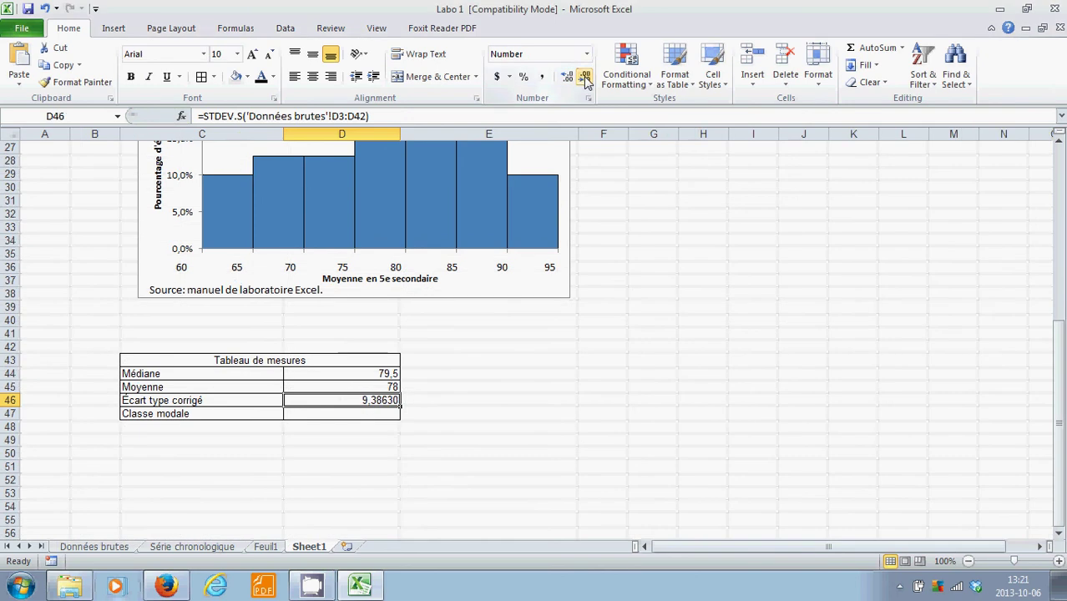
left_click(585, 77)
left_click(585, 77)
Show the Moyenne value in D45 with one decimal place.
left_click(378, 385)
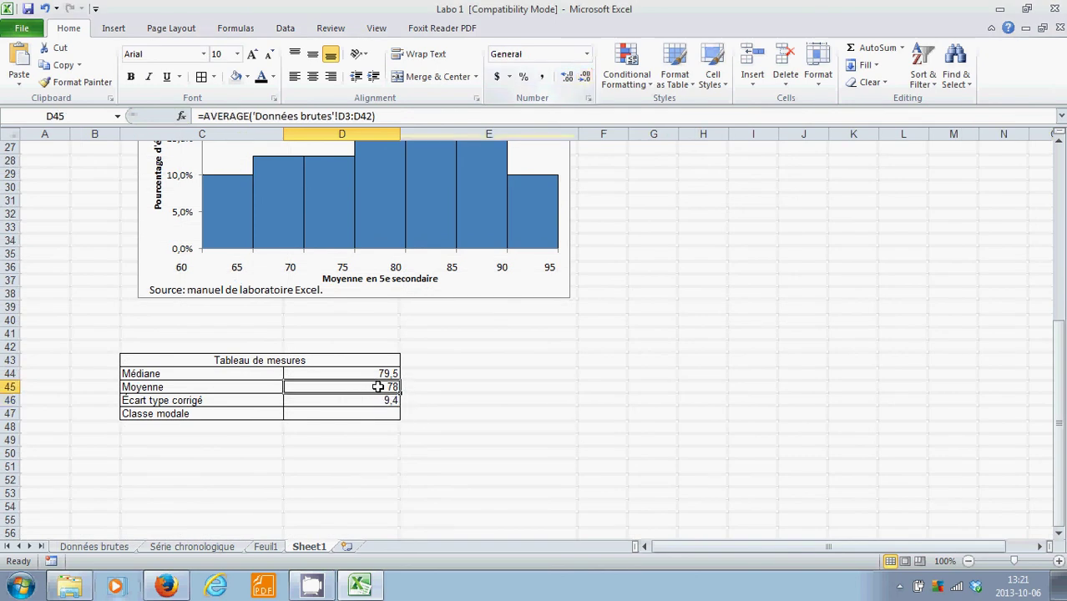
left_click(567, 77)
left_click(501, 405)
Open the Classe modale value cell D47 and examine the histogram's bars for the modal class.
left_click(351, 419)
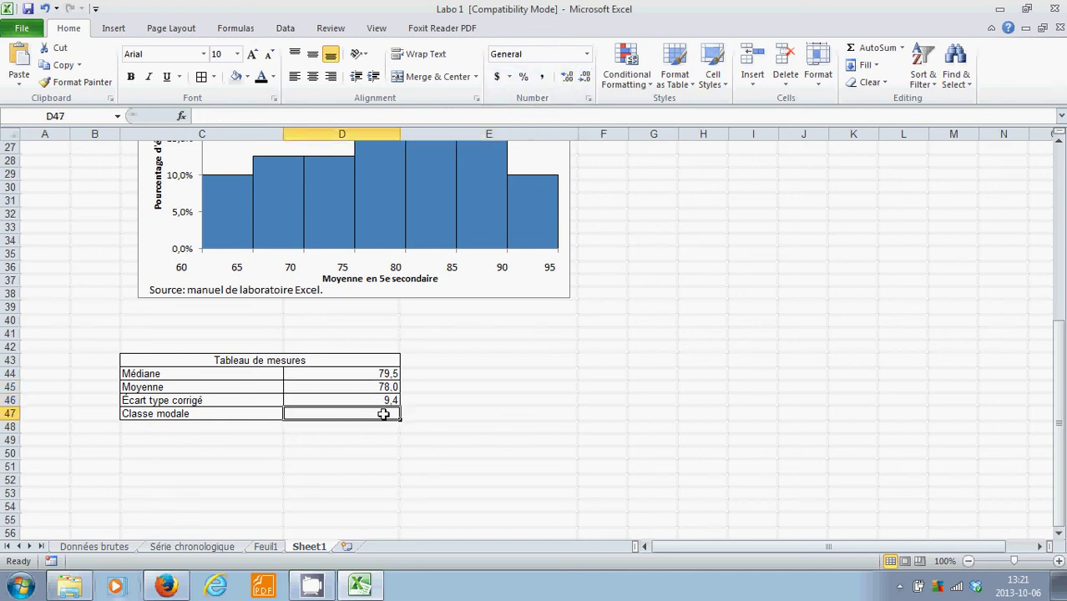
double_click(386, 412)
scroll(533, 415, "up", 5)
scroll(535, 414, "down", 4)
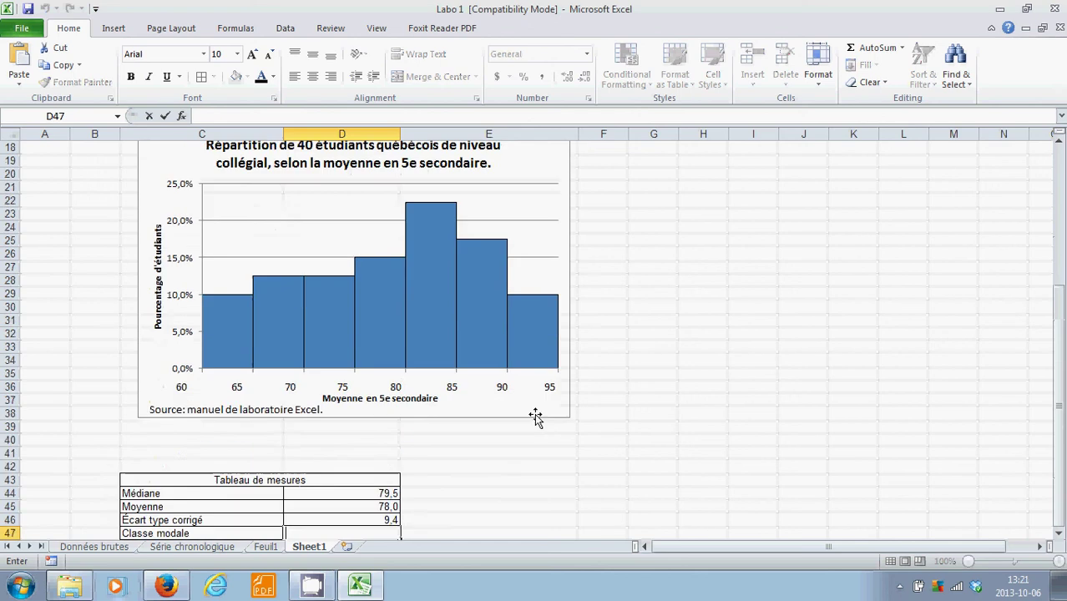
scroll(535, 414, "down", 4)
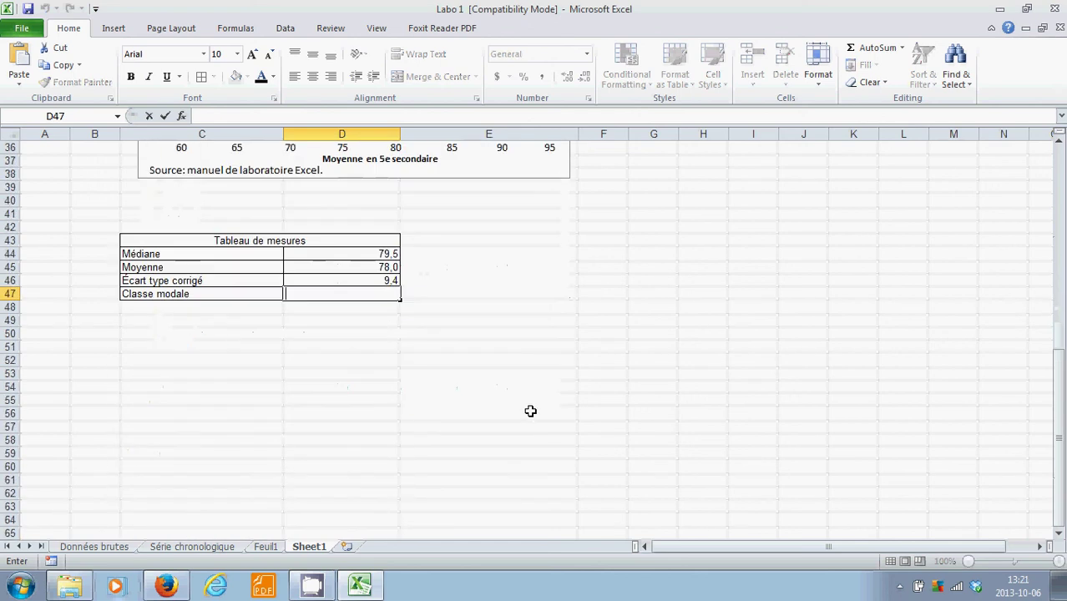
left_click(198, 322)
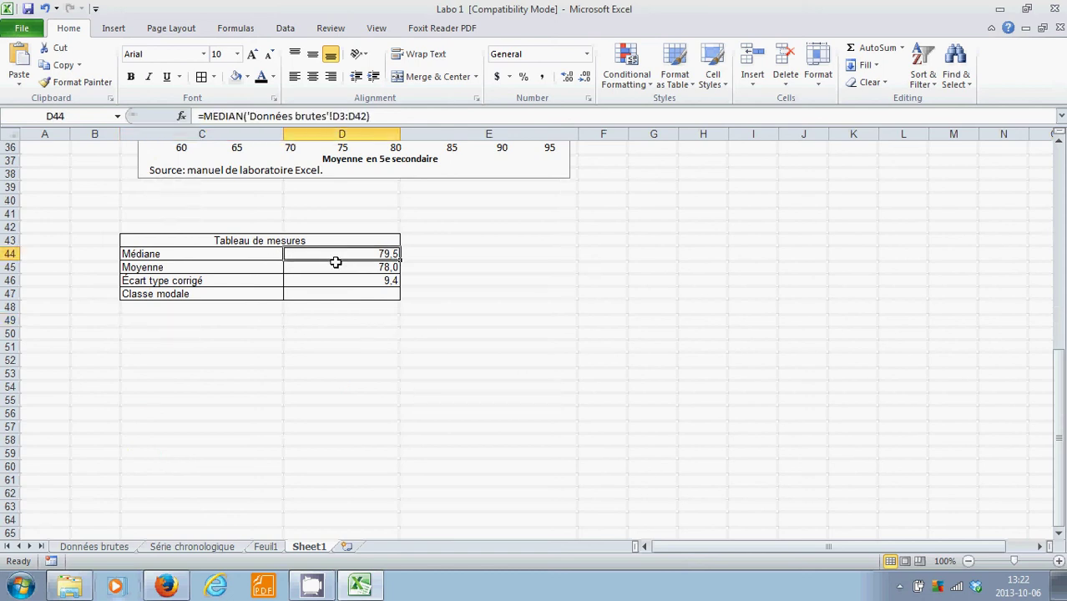
Review the formulas for the mean and corrected standard deviation and return to the Classe modale value cell.
left_click(336, 271)
left_click(345, 281)
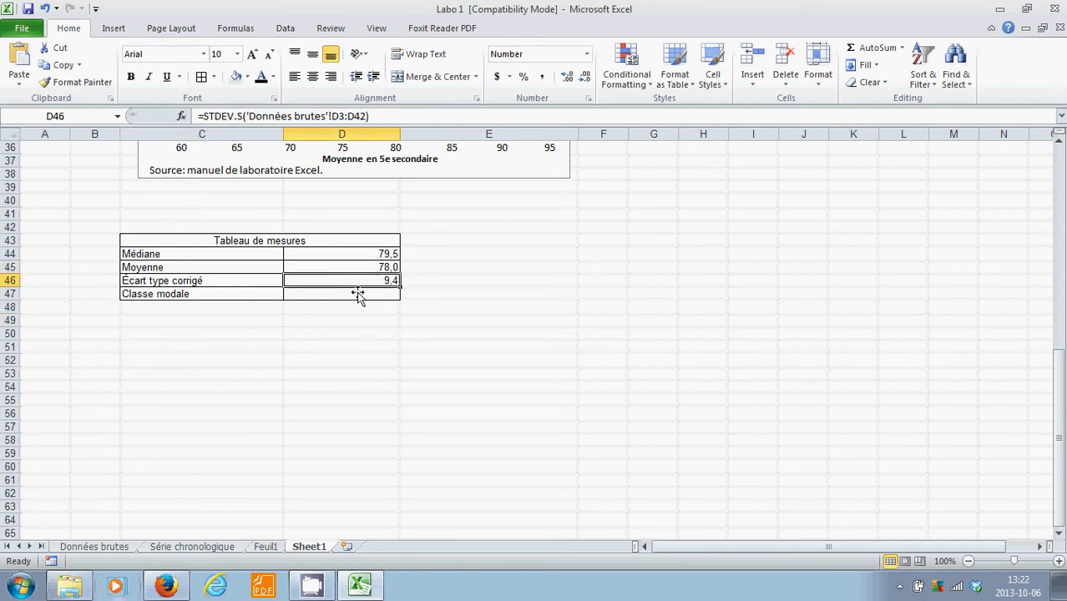
left_click(357, 294)
Review the frequency table, the histogram and the Tableau de mesures on Sheet1.
scroll(462, 368, "up", 12)
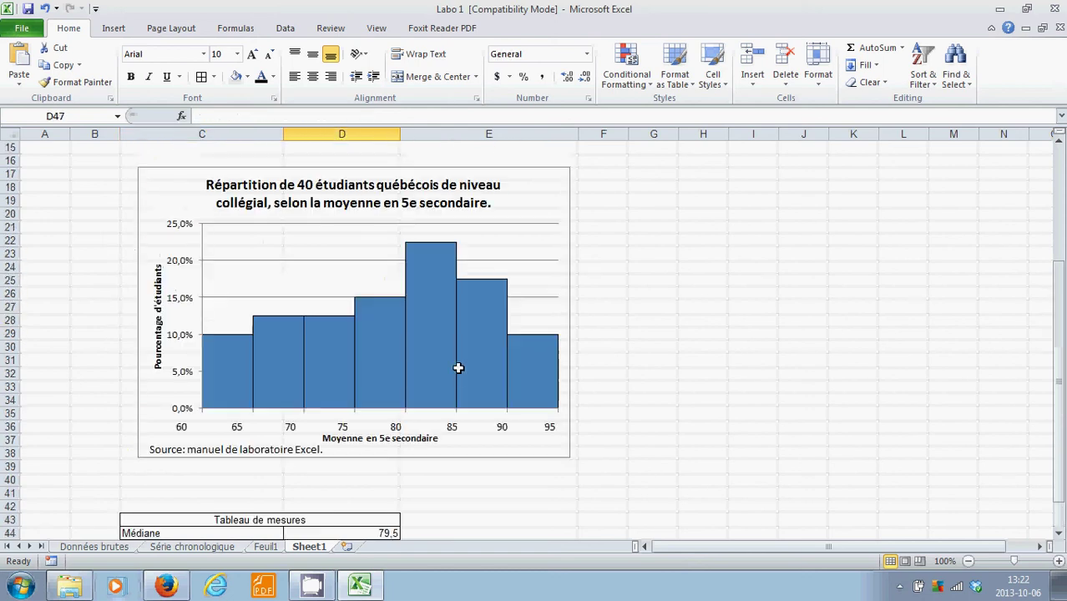
scroll(464, 373, "down", 3)
scroll(464, 373, "down", 8)
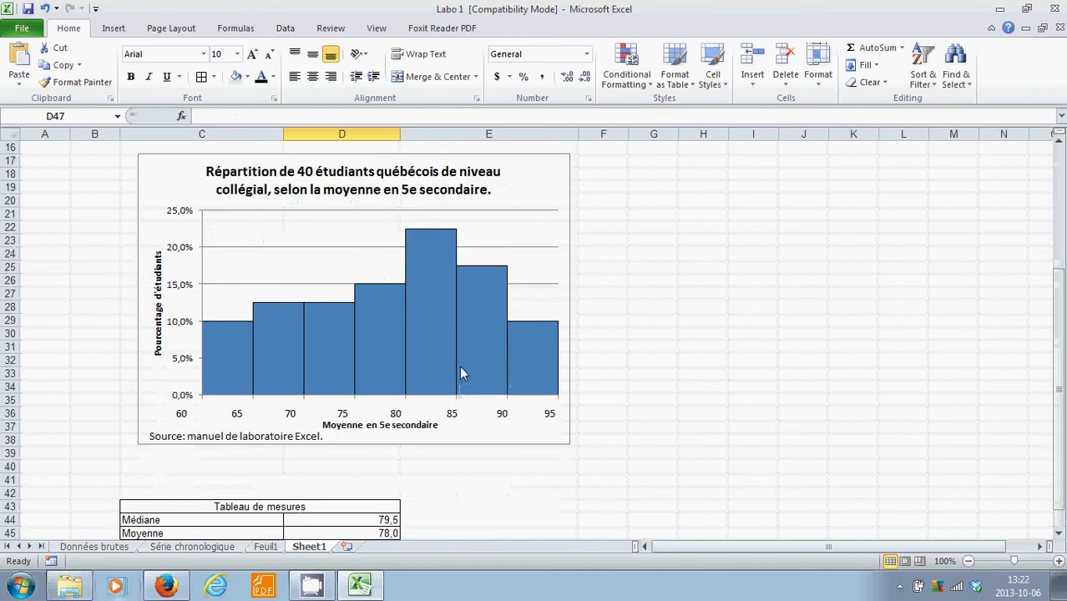
scroll(460, 369, "up", 11)
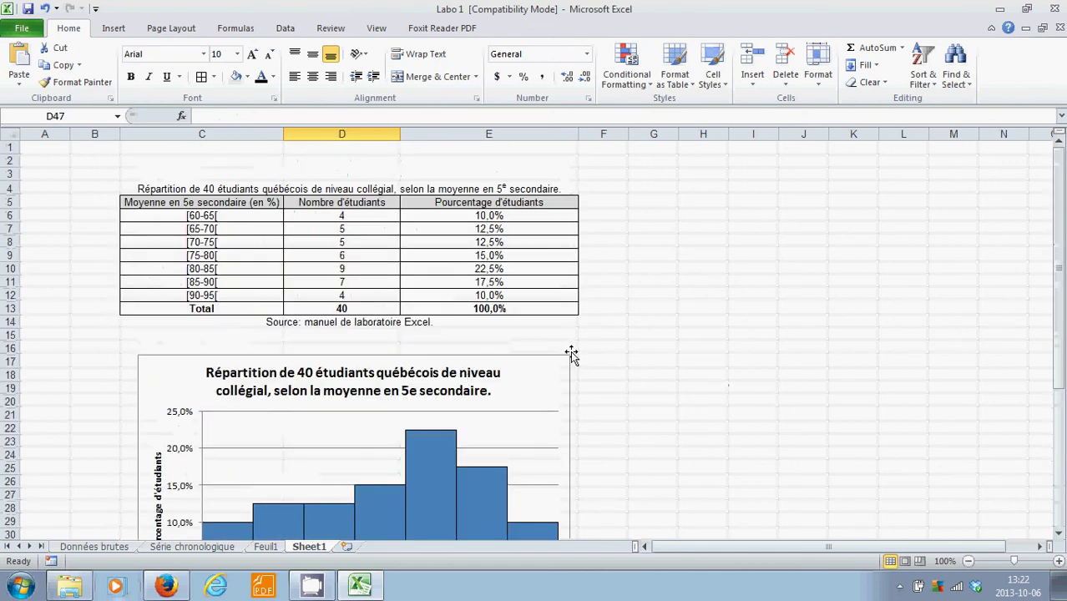
scroll(624, 368, "down", 7)
scroll(625, 367, "down", 5)
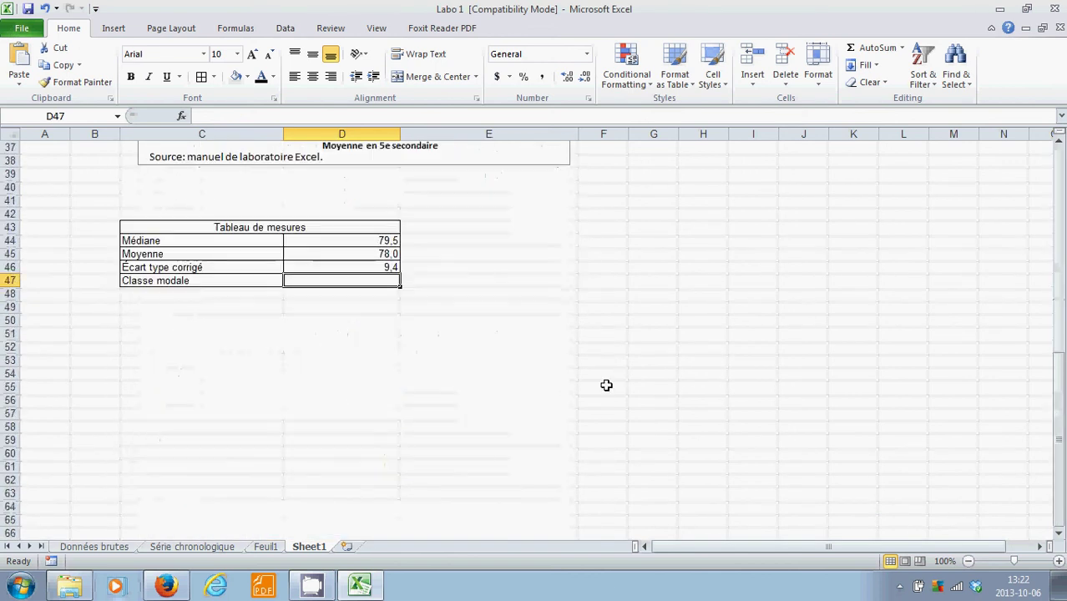
scroll(460, 468, "up", 12)
scroll(460, 410, "down", 4)
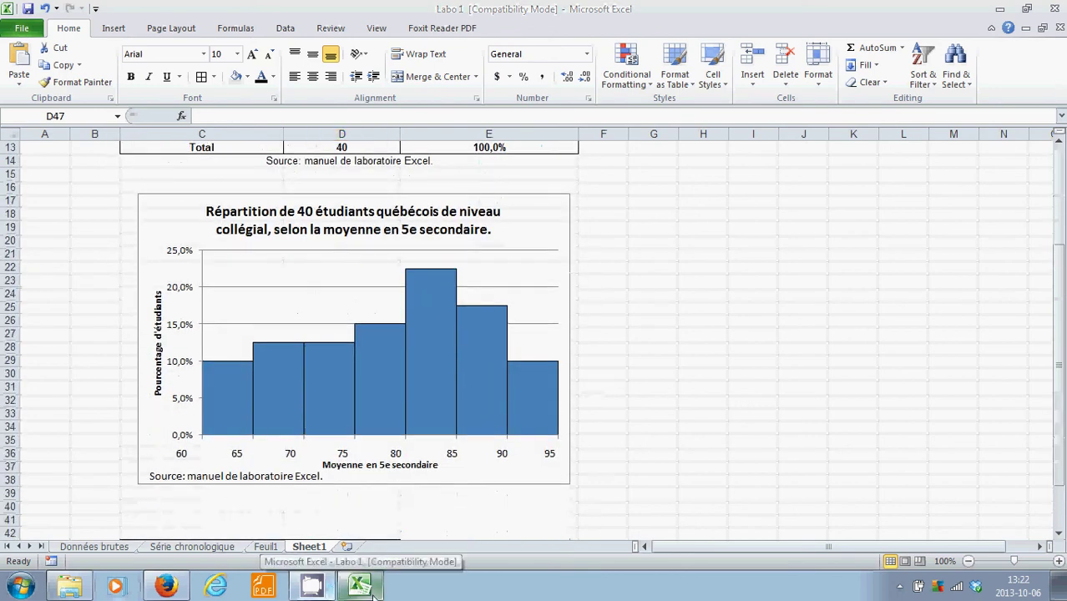
left_click(899, 587)
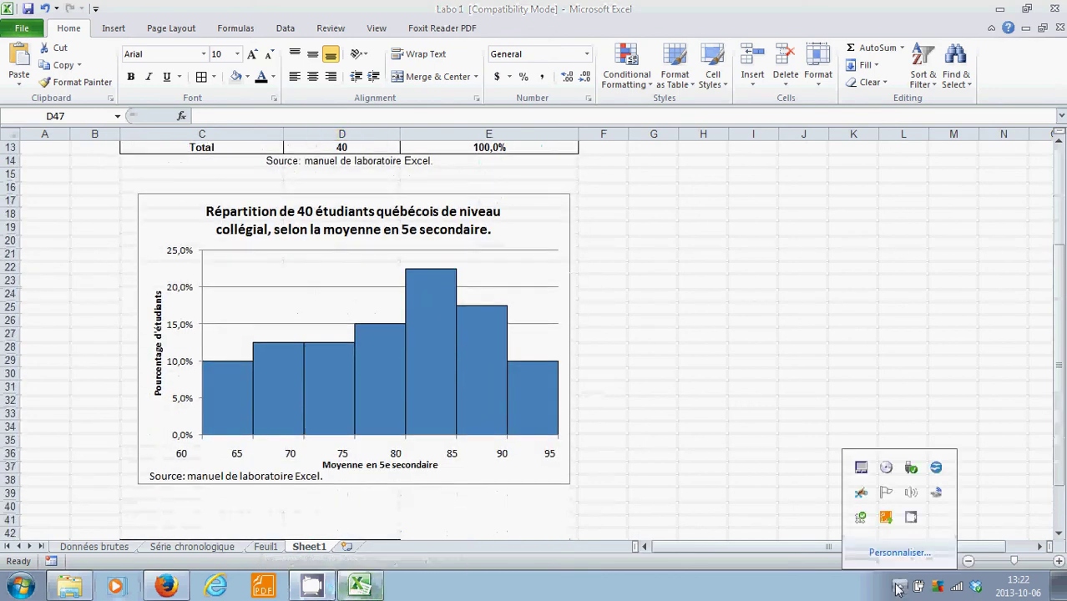
right_click(911, 517)
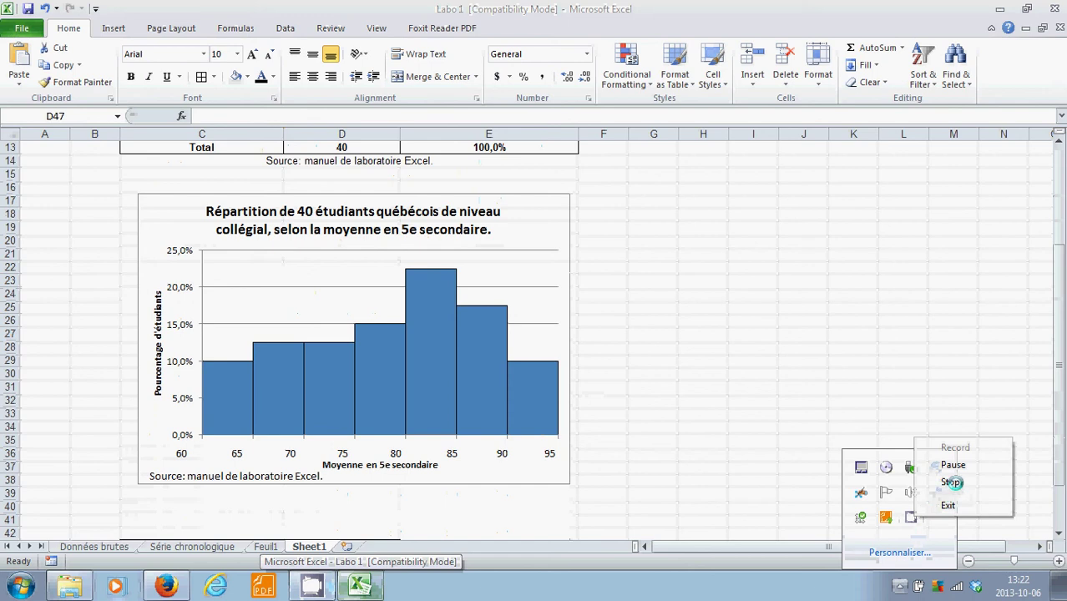
left_click(907, 521)
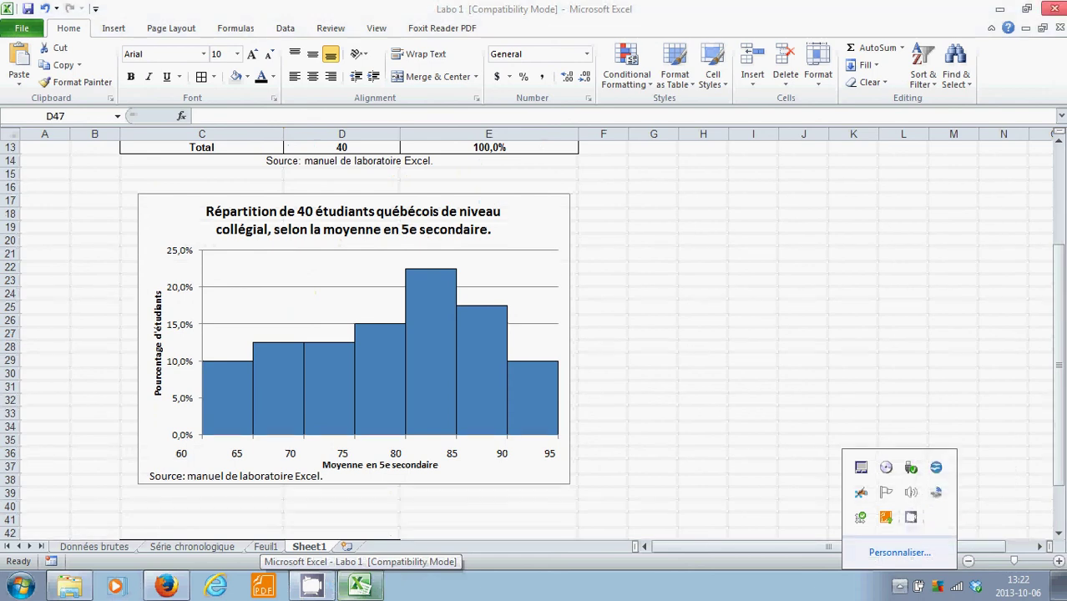
left_click(999, 12)
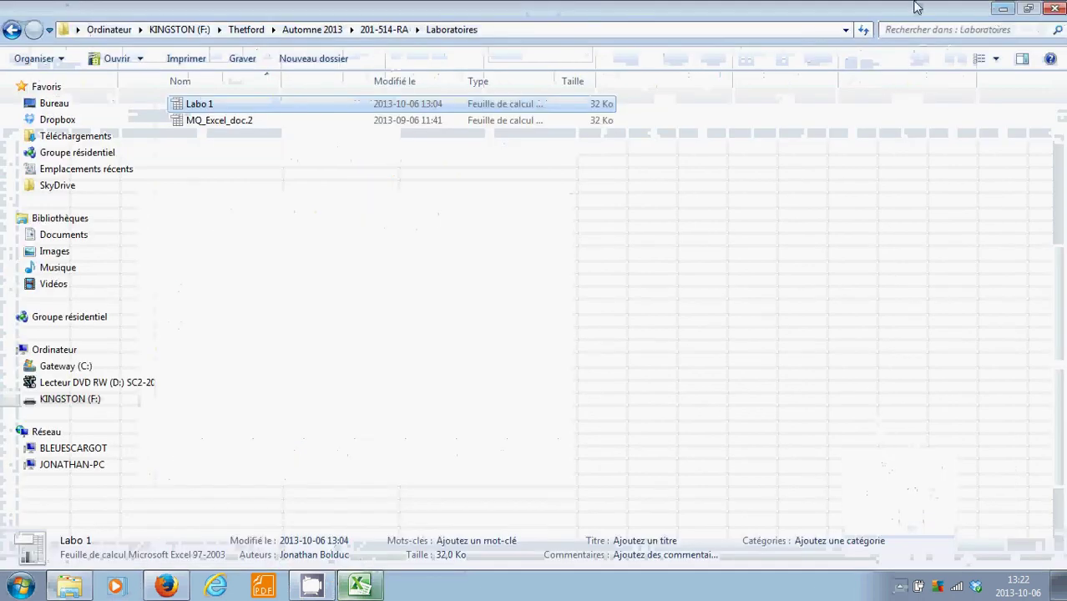
left_click(1027, 8)
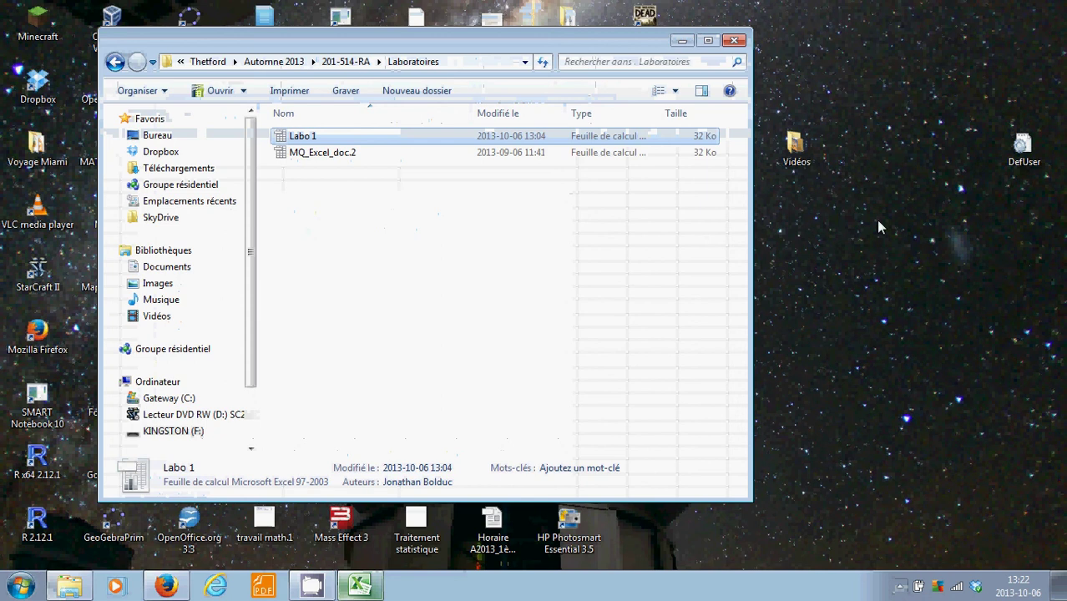
left_click(1061, 589)
left_click(899, 587)
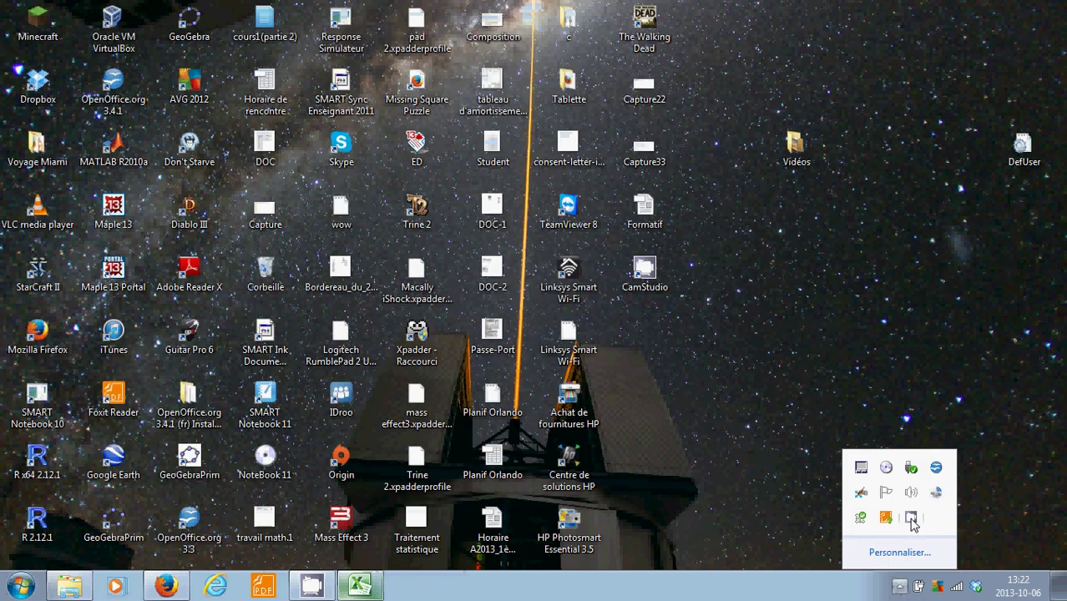
right_click(911, 521)
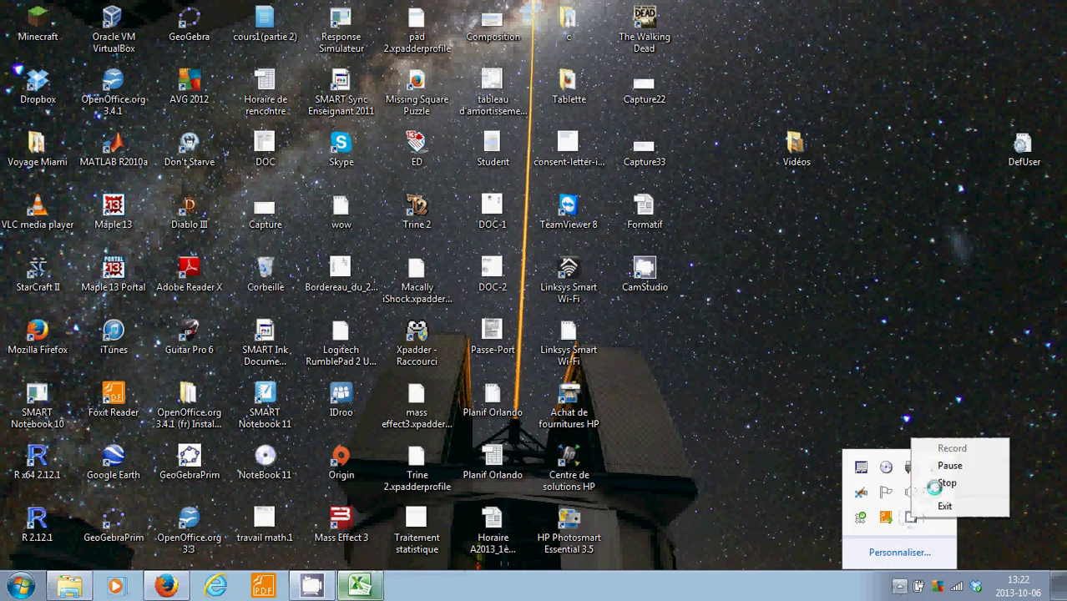
left_click(943, 481)
left_click(911, 516)
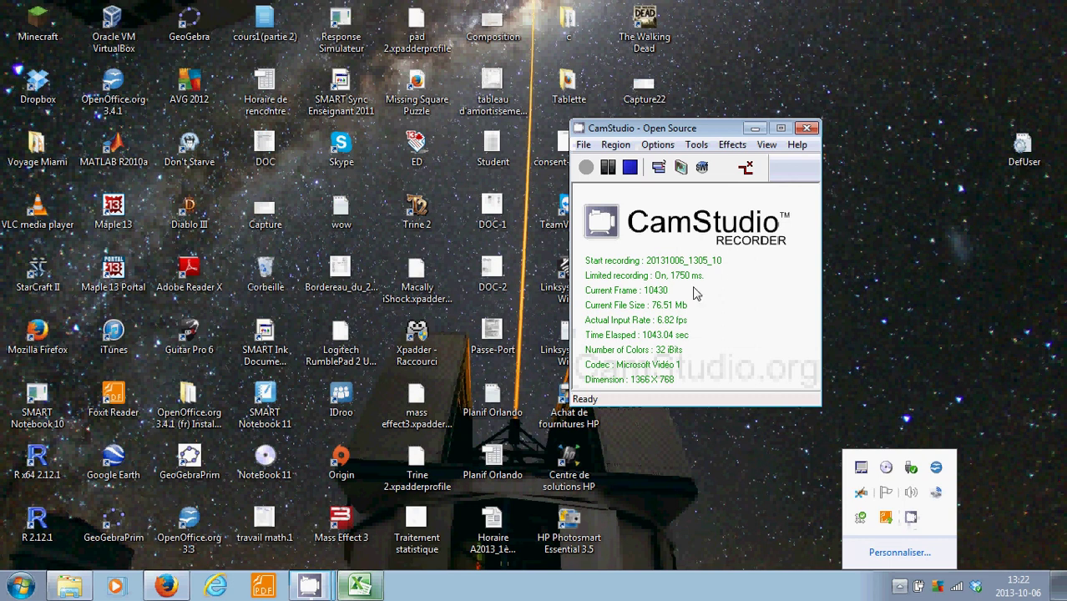